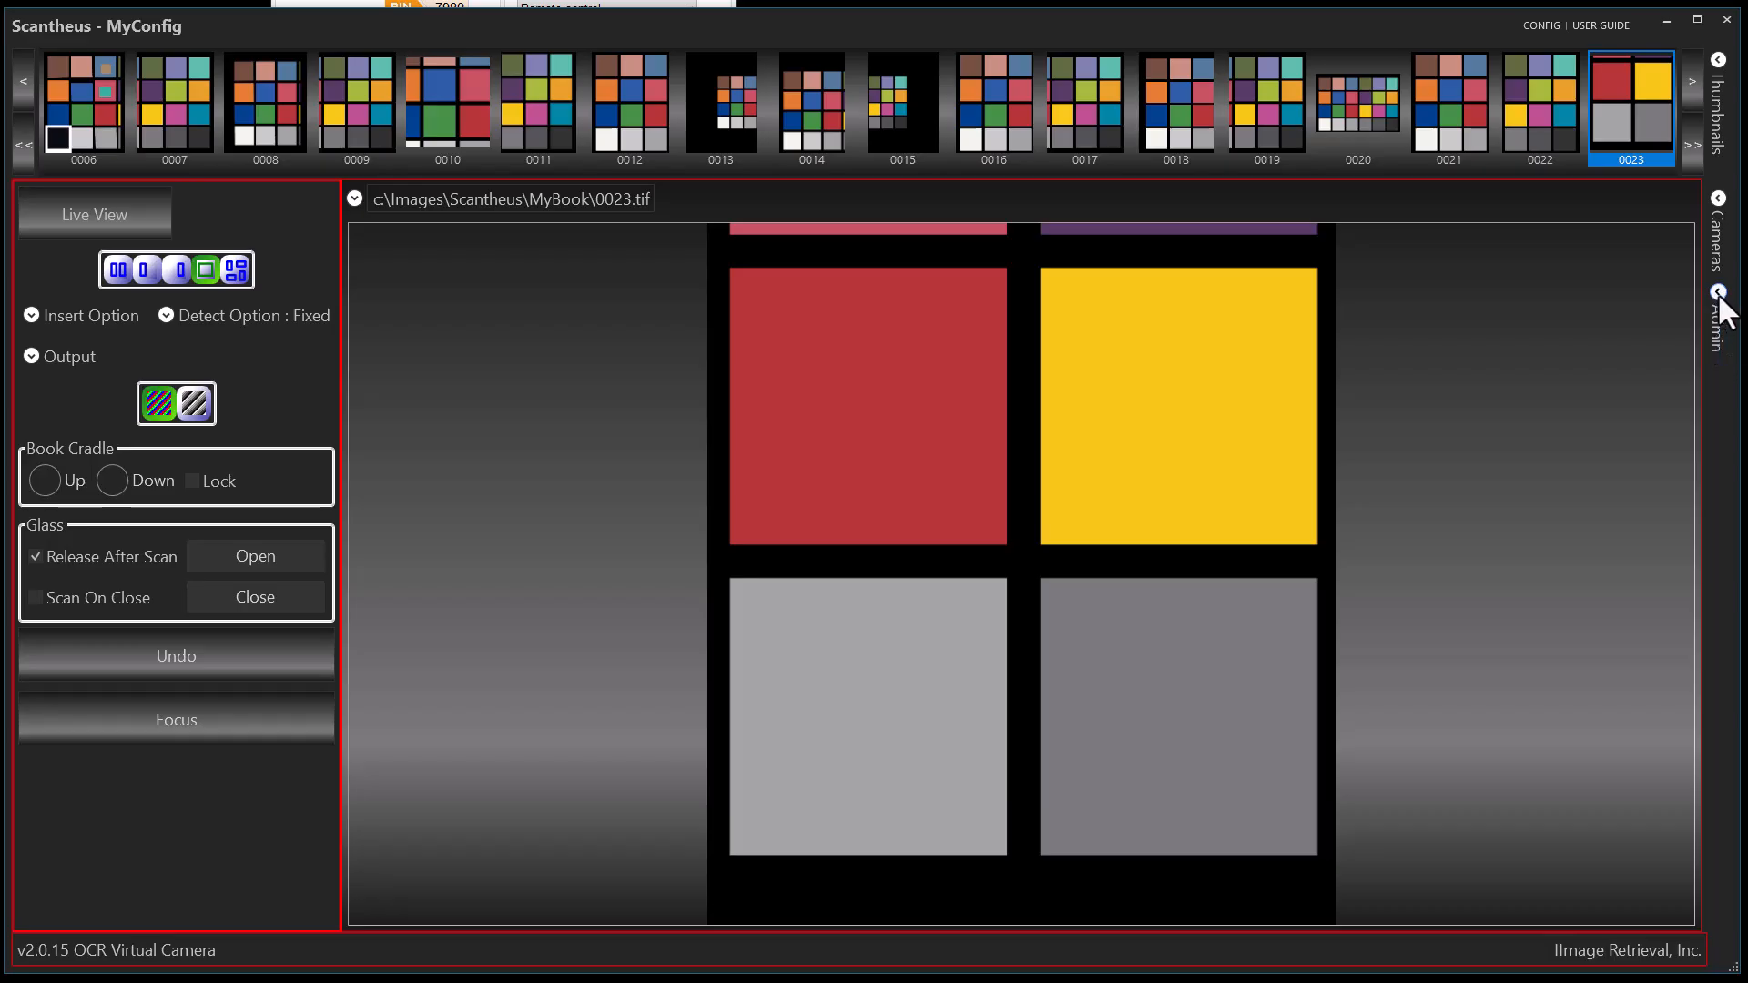
Enable Dual Monitor Mode in the general admin options and start the live view
left_click(1717, 293)
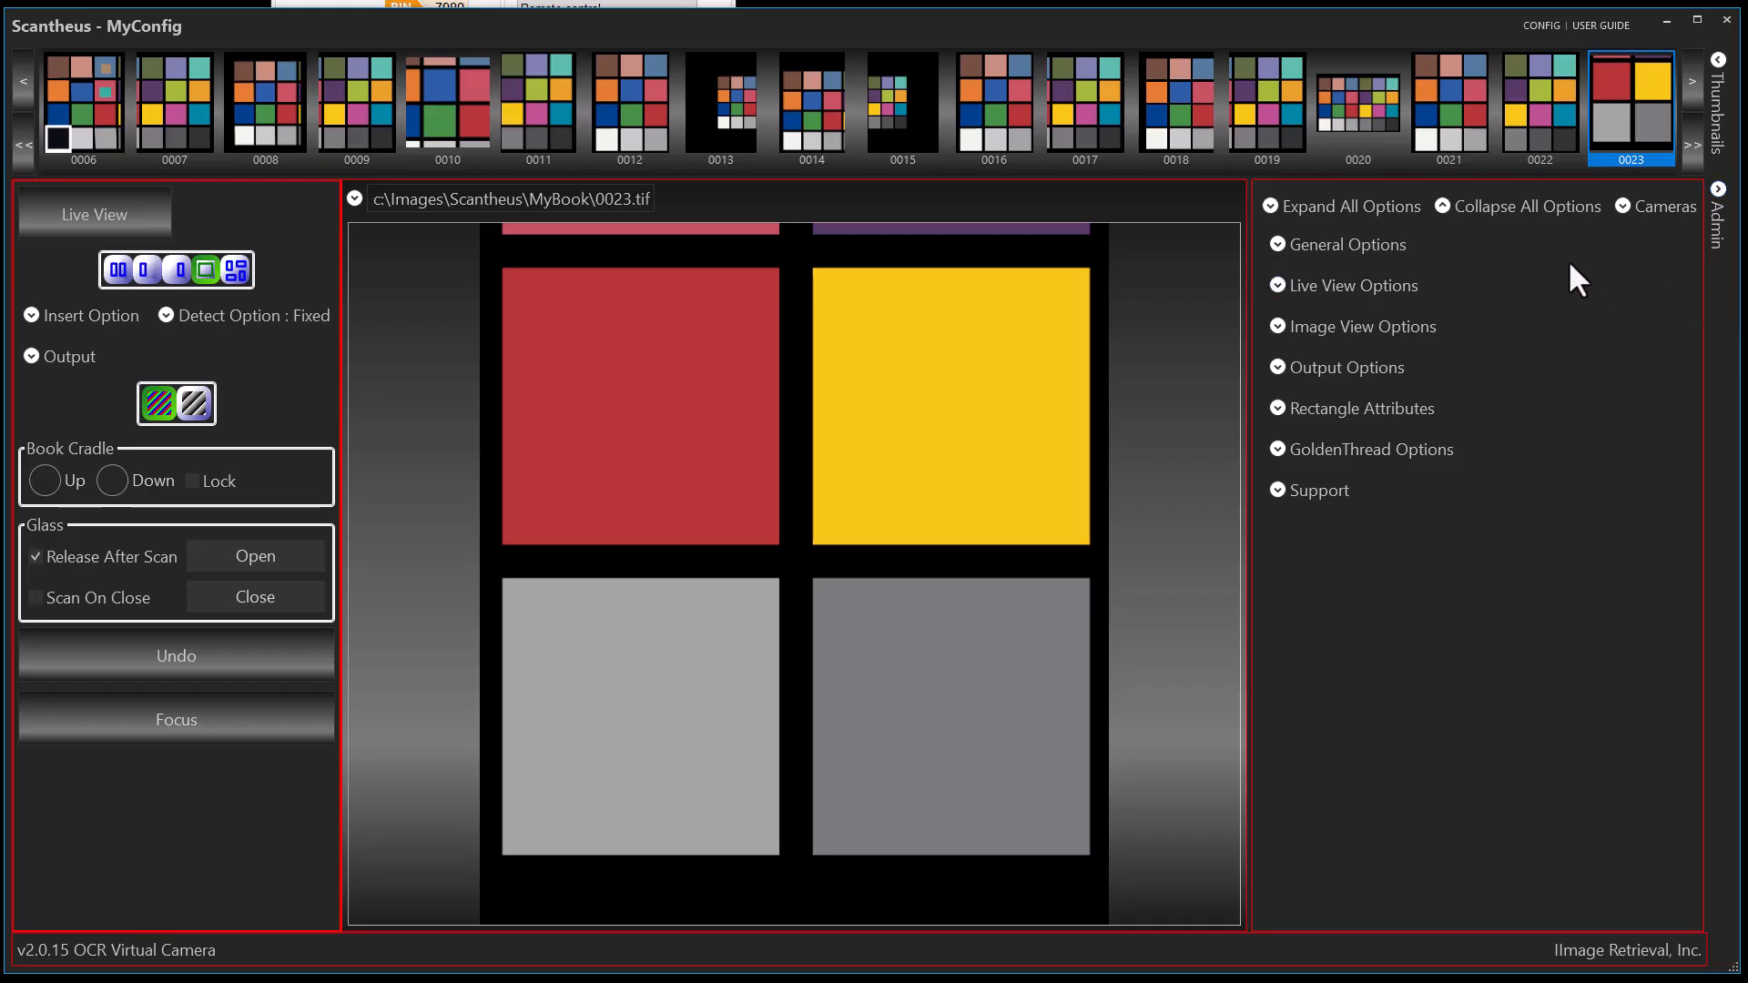
left_click(1276, 244)
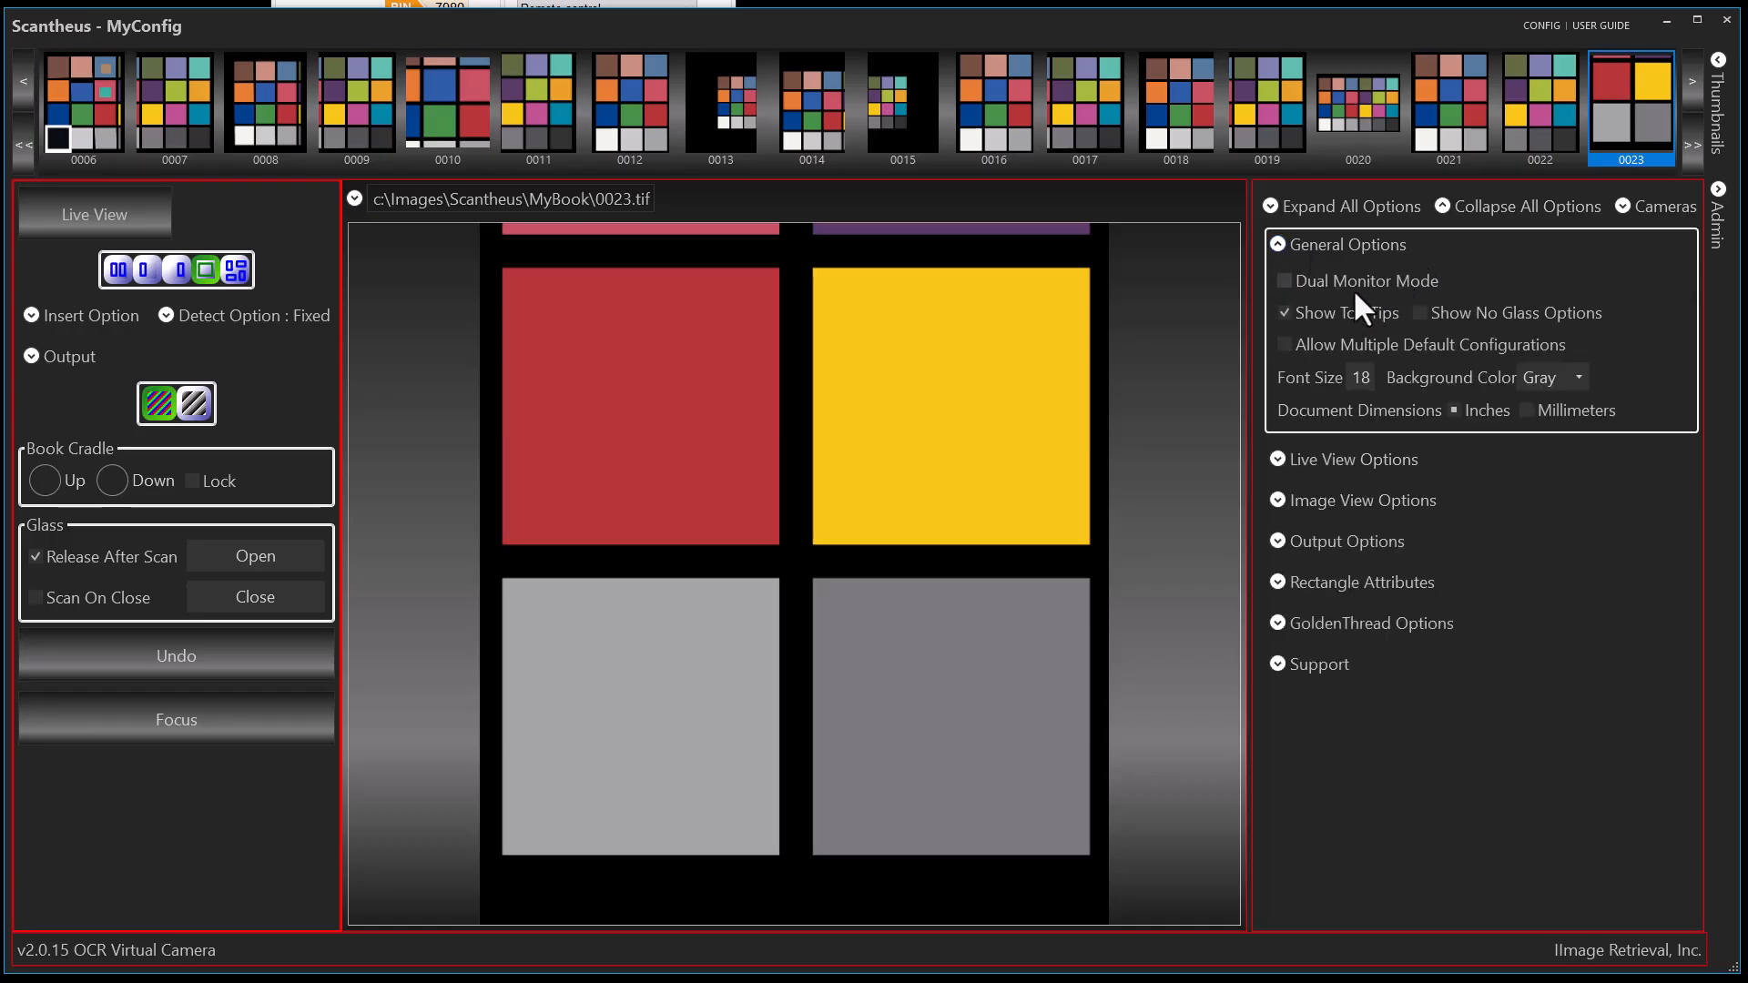
left_click(1282, 281)
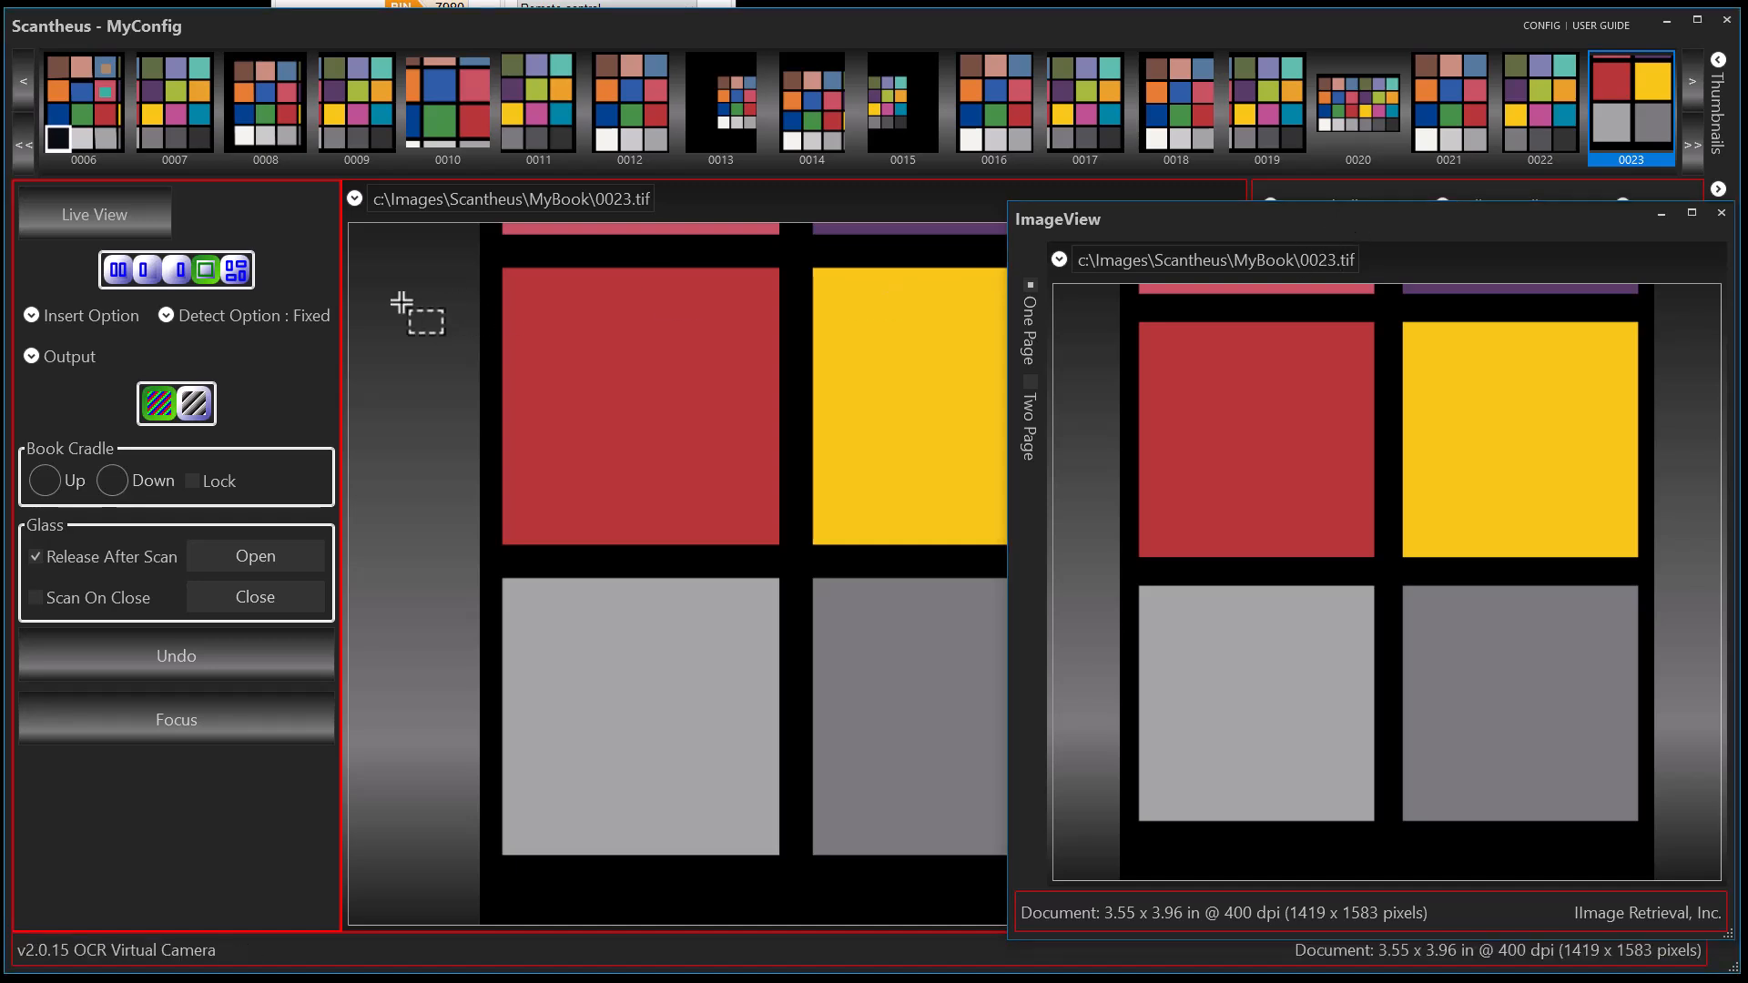
left_click(91, 211)
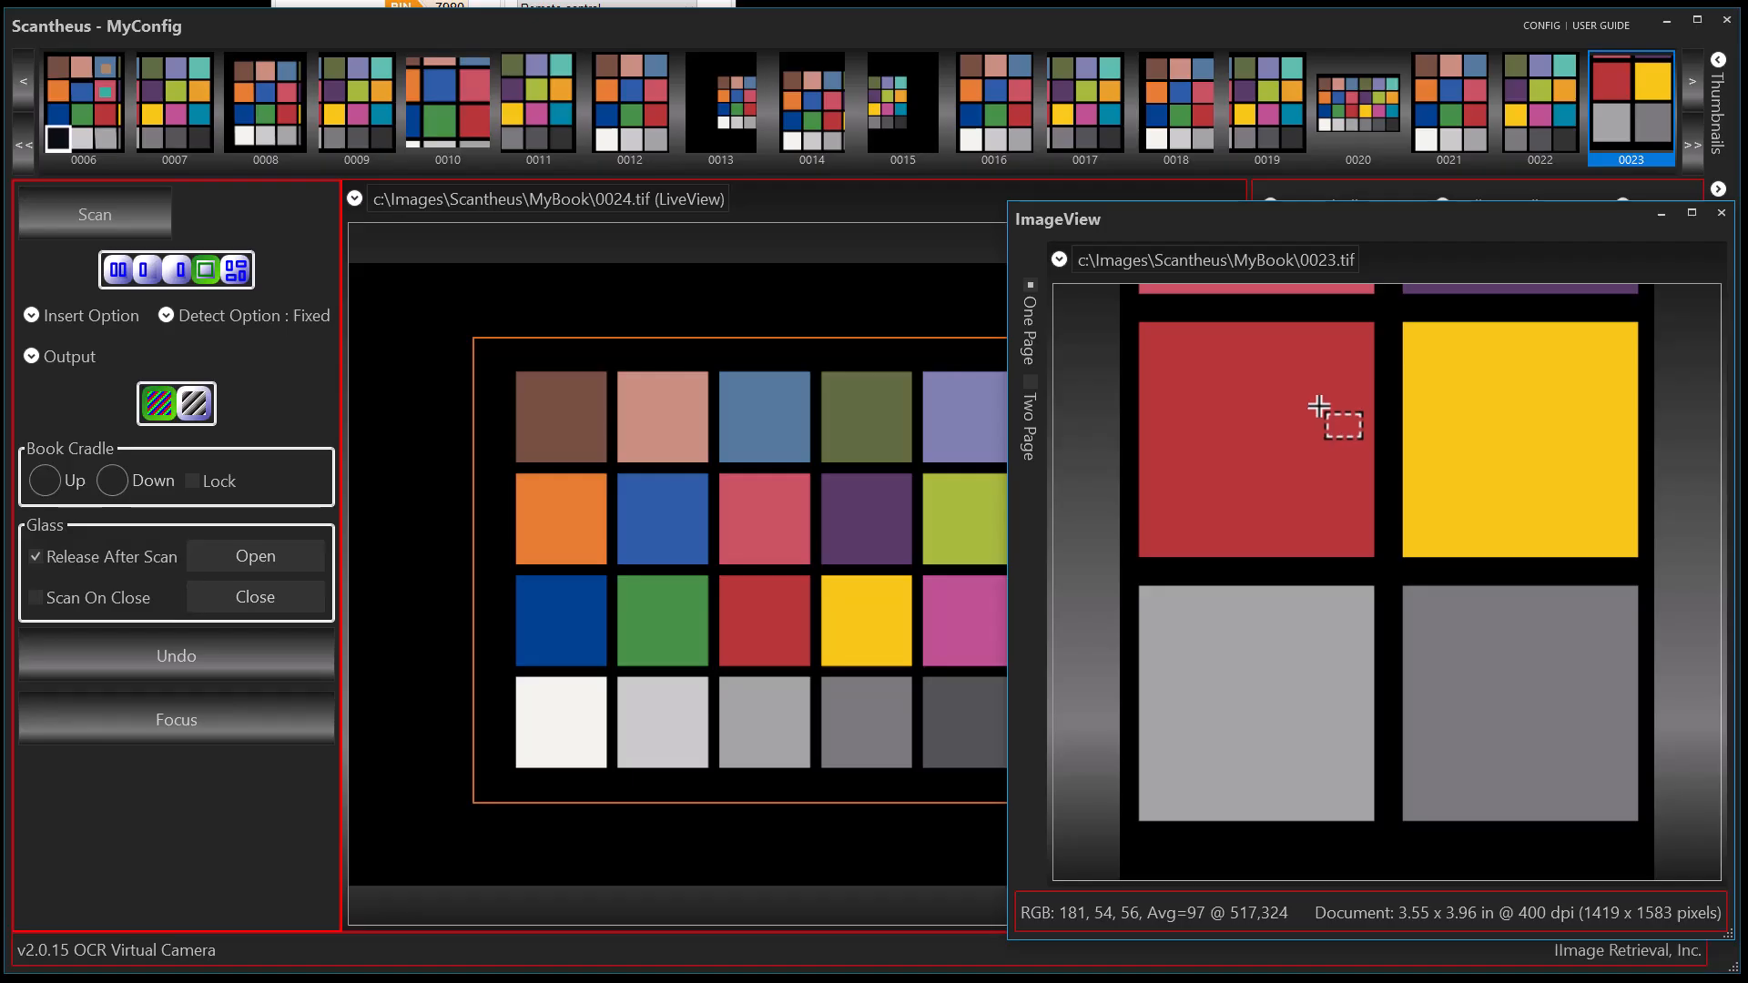
View images 0020, 0021, 0022 and 0023 in turn in the separate image viewer while live view is running
left_click(1351, 112)
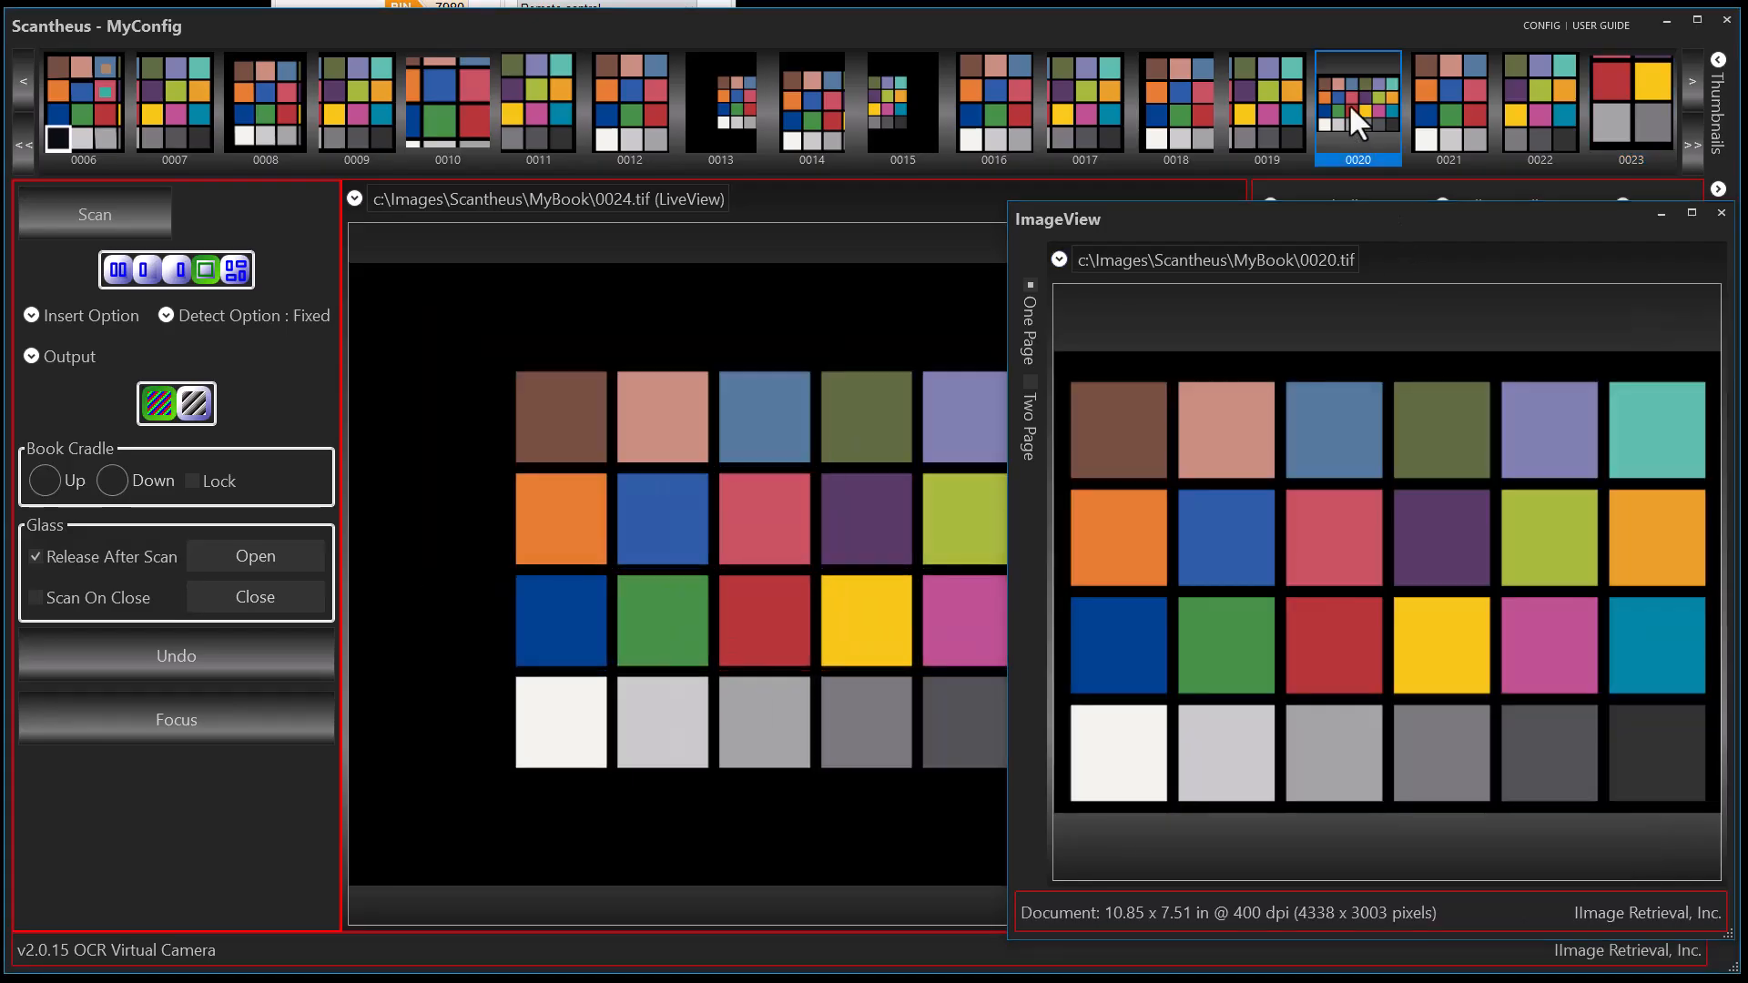
left_click(1446, 105)
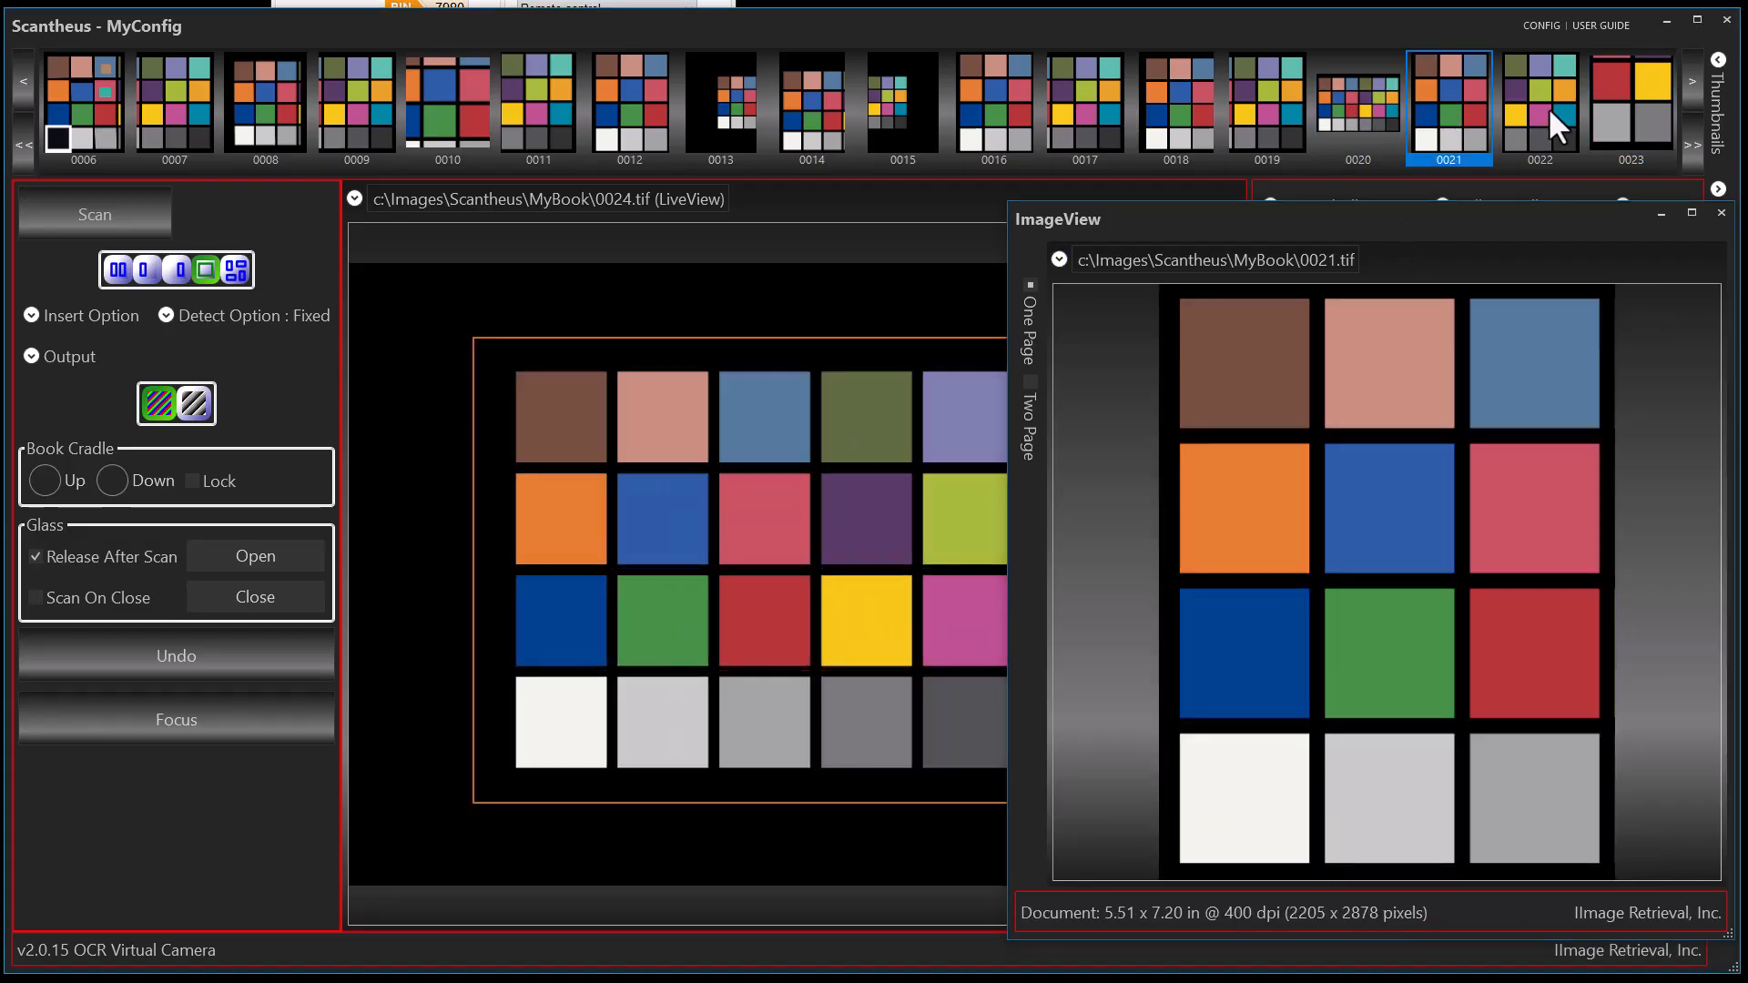
left_click(1547, 106)
left_click(1642, 113)
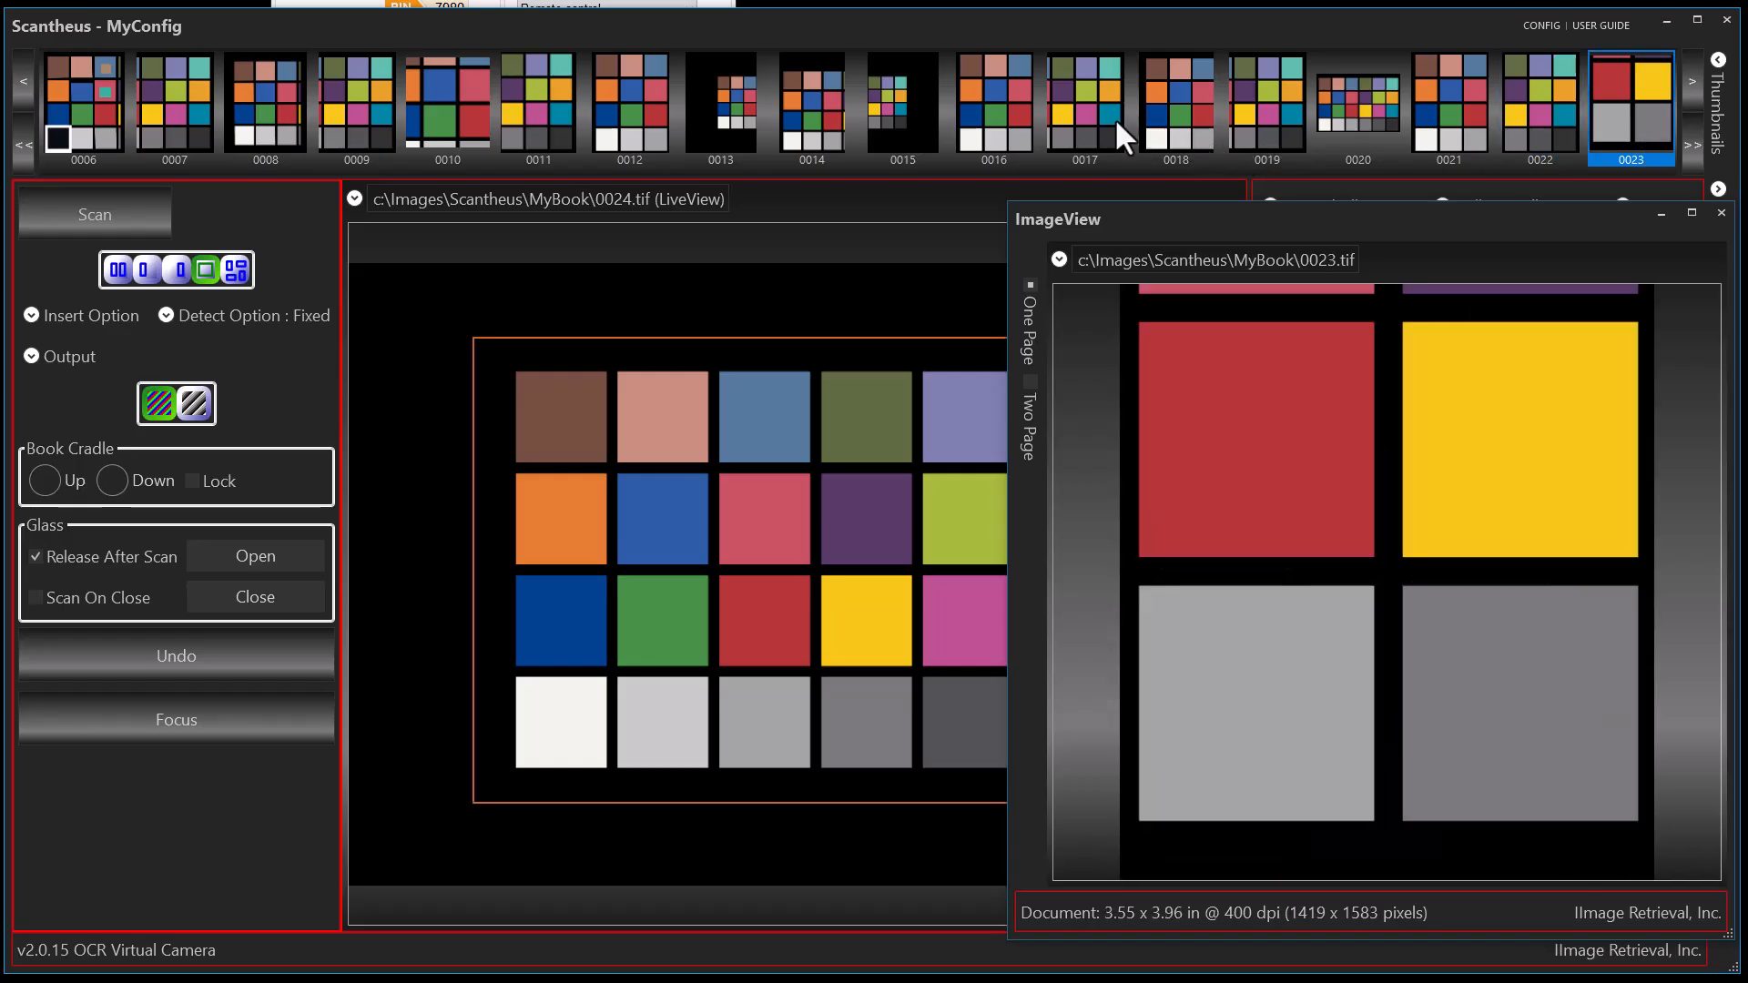
Crop image 0017 to its central colour patches in the image viewer, and undo the crop
left_click(1080, 111)
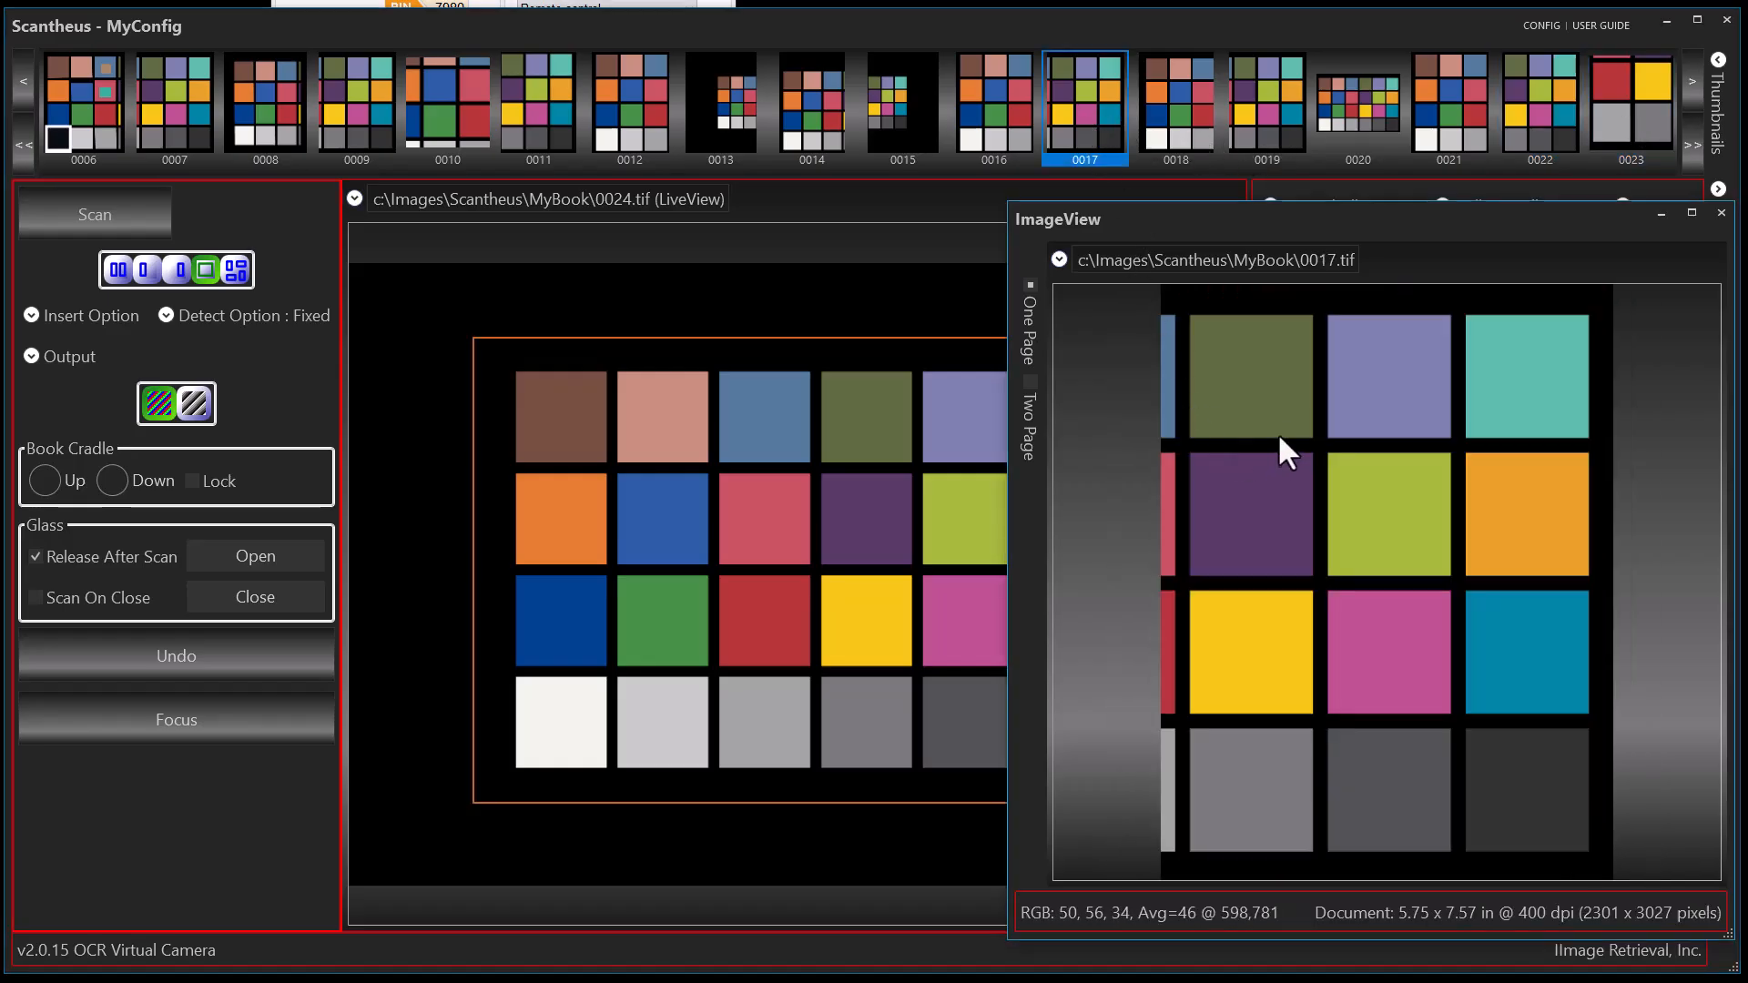
left_click_drag(1259, 401, 1529, 748)
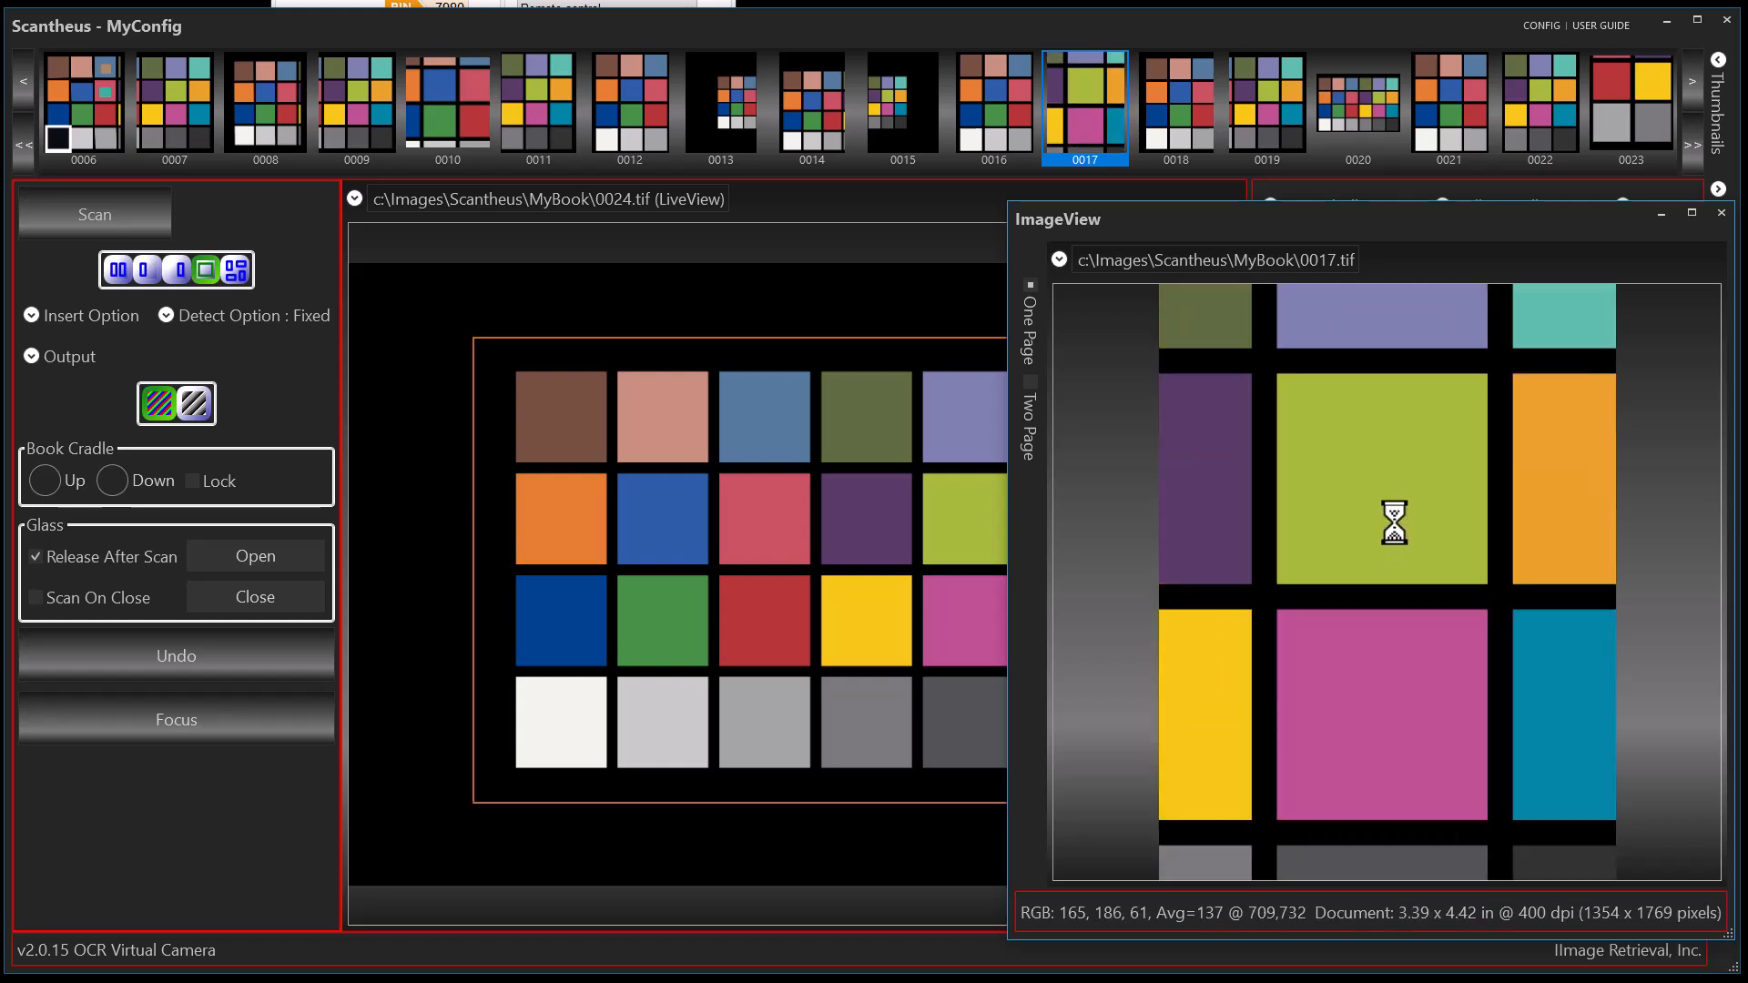
key("ctrl+z")
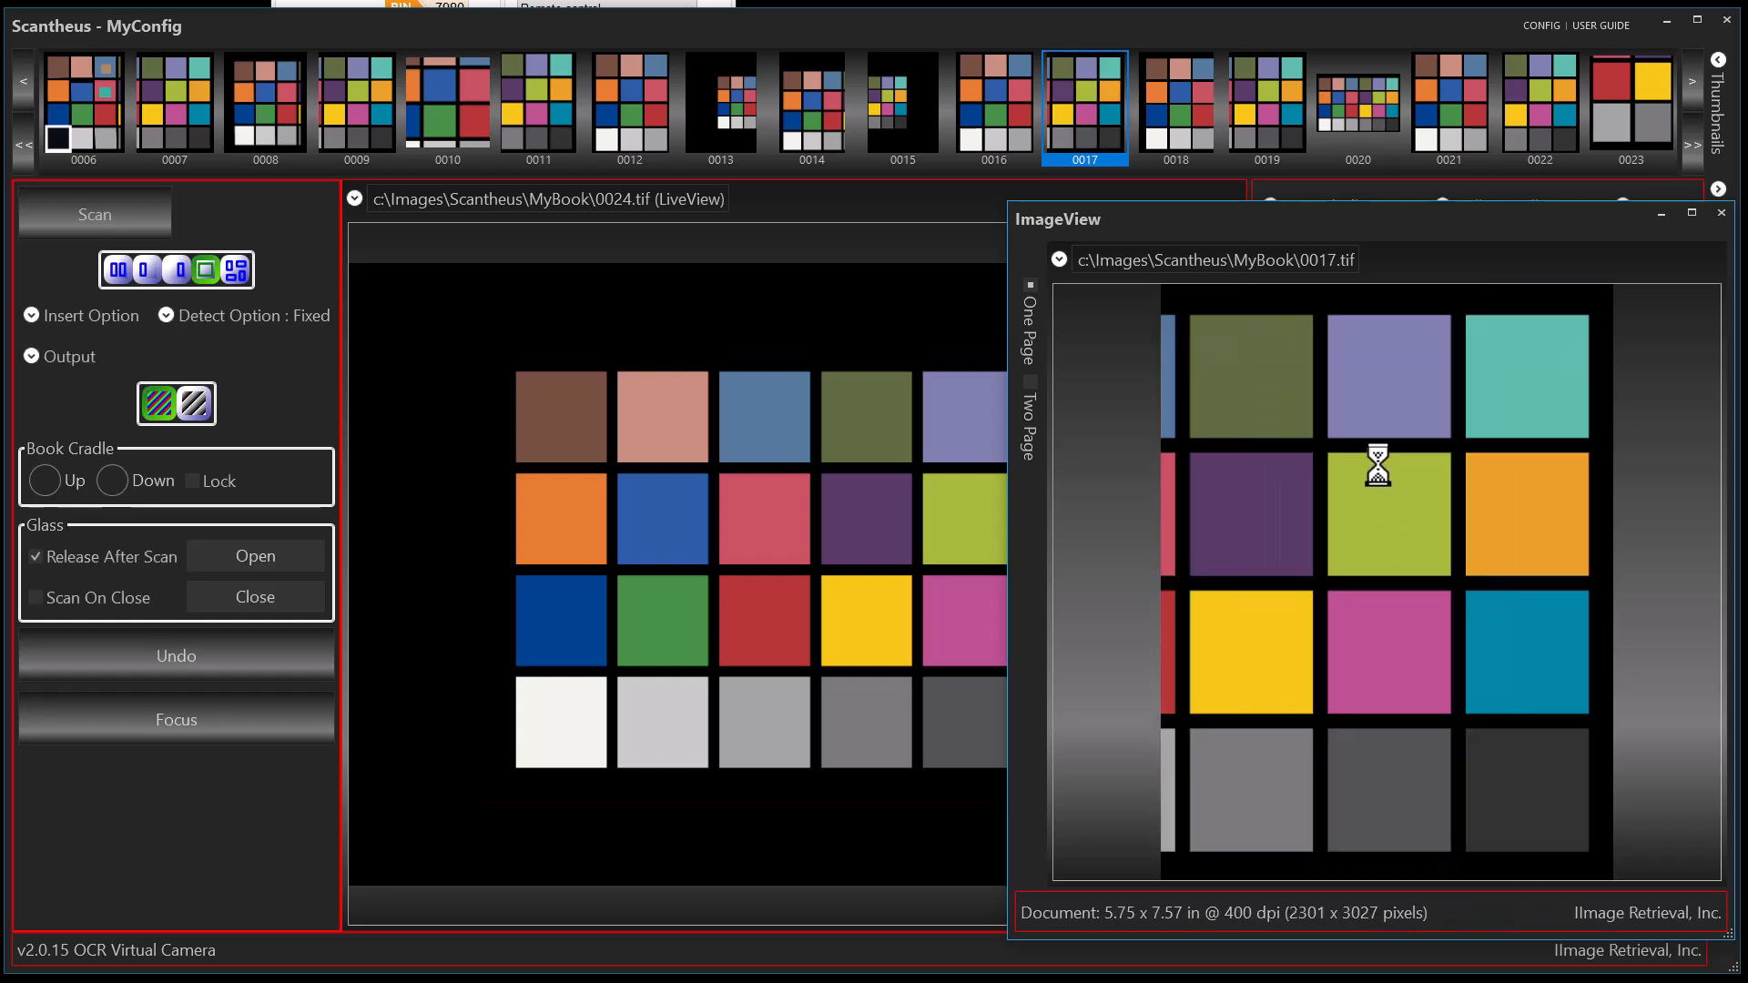
Rotate image 0017 to the left in the image viewer
right_click(1325, 435)
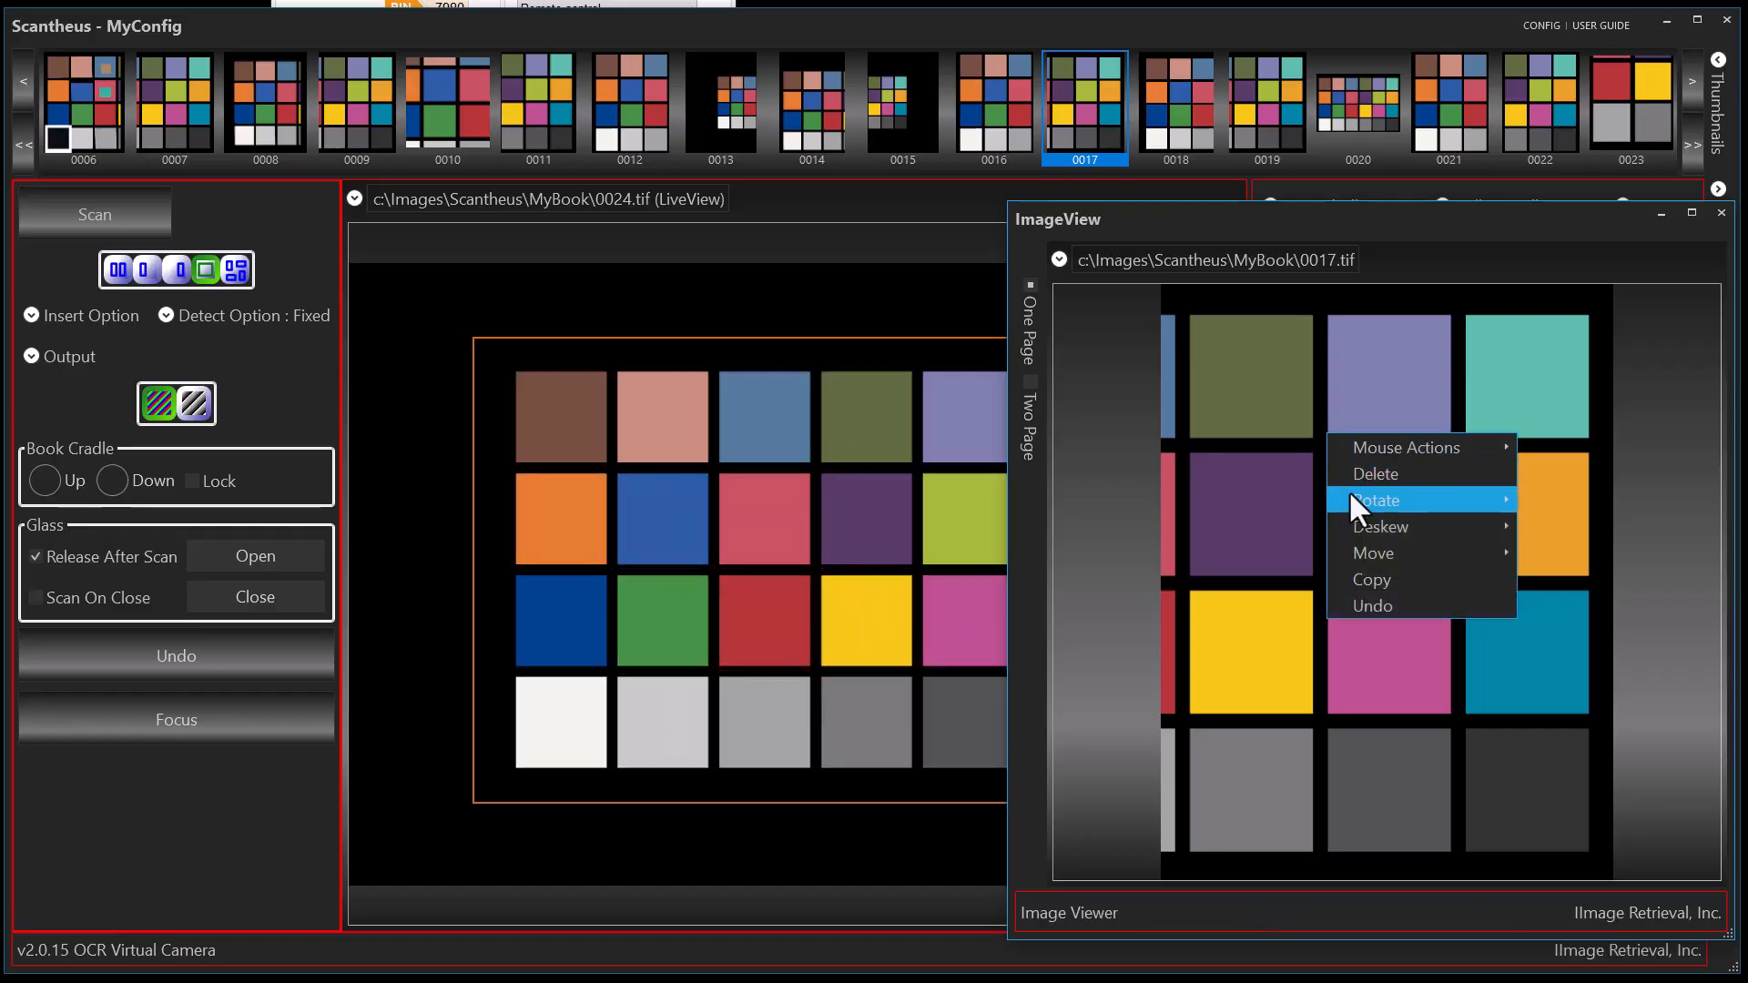
mouse_move(1357, 499)
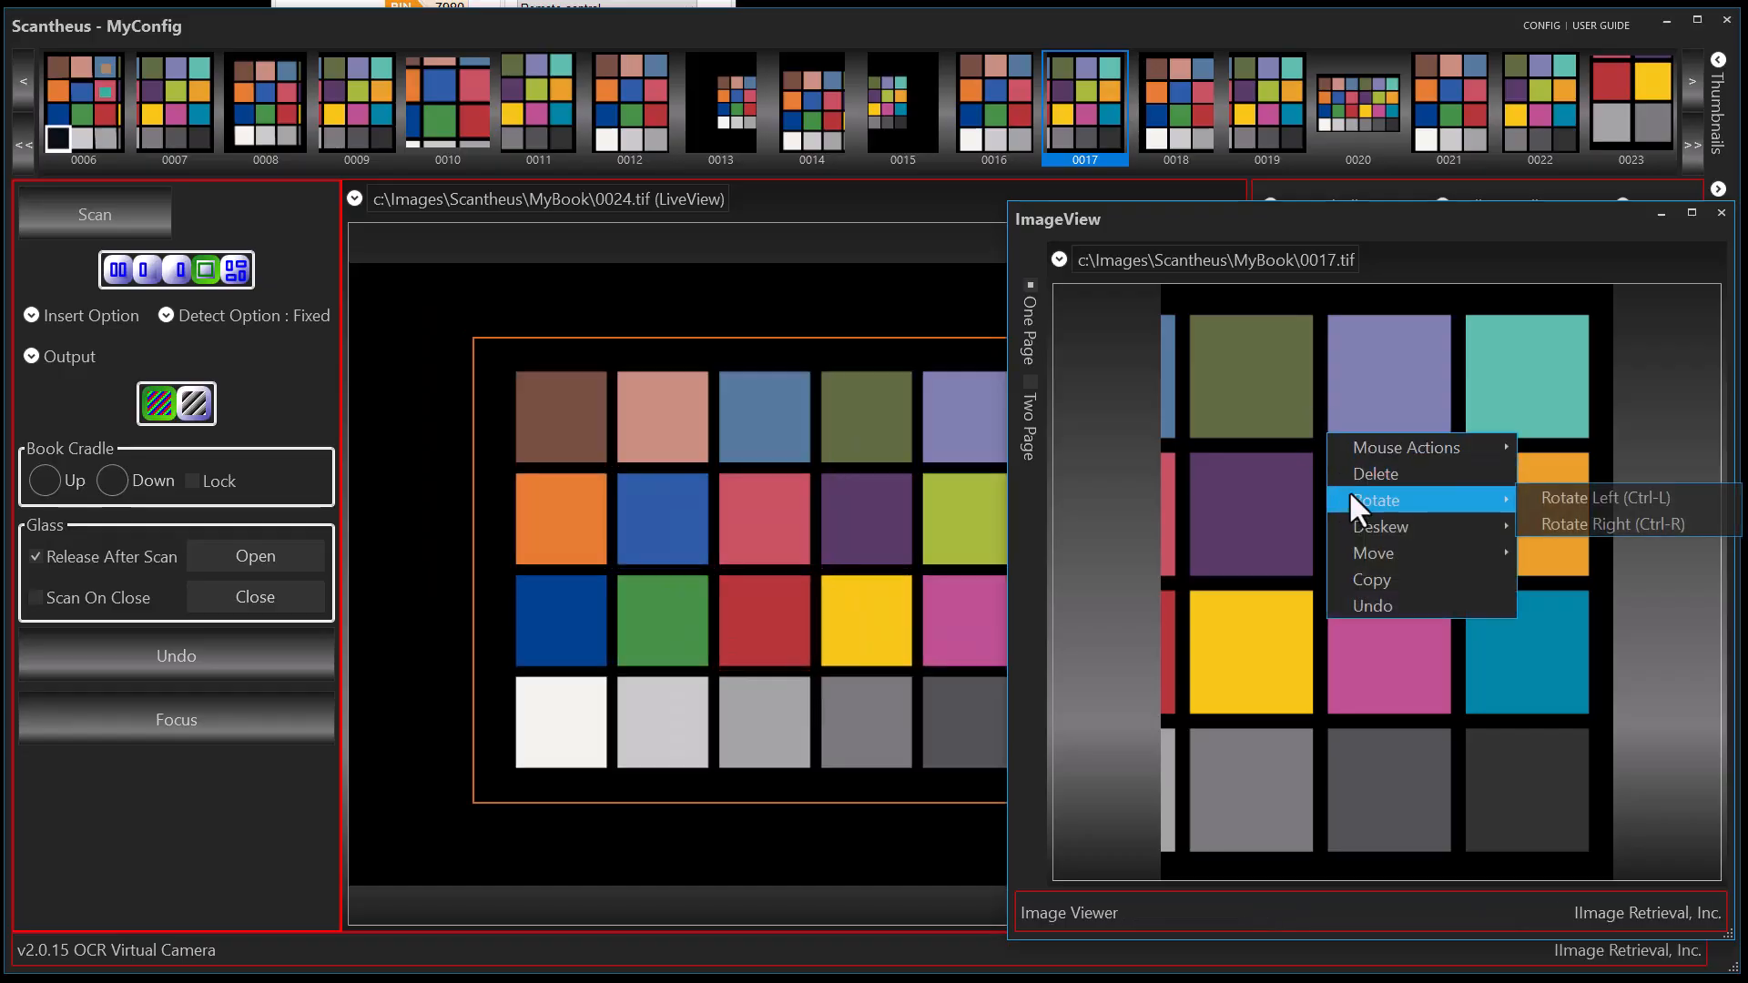
left_click(1586, 499)
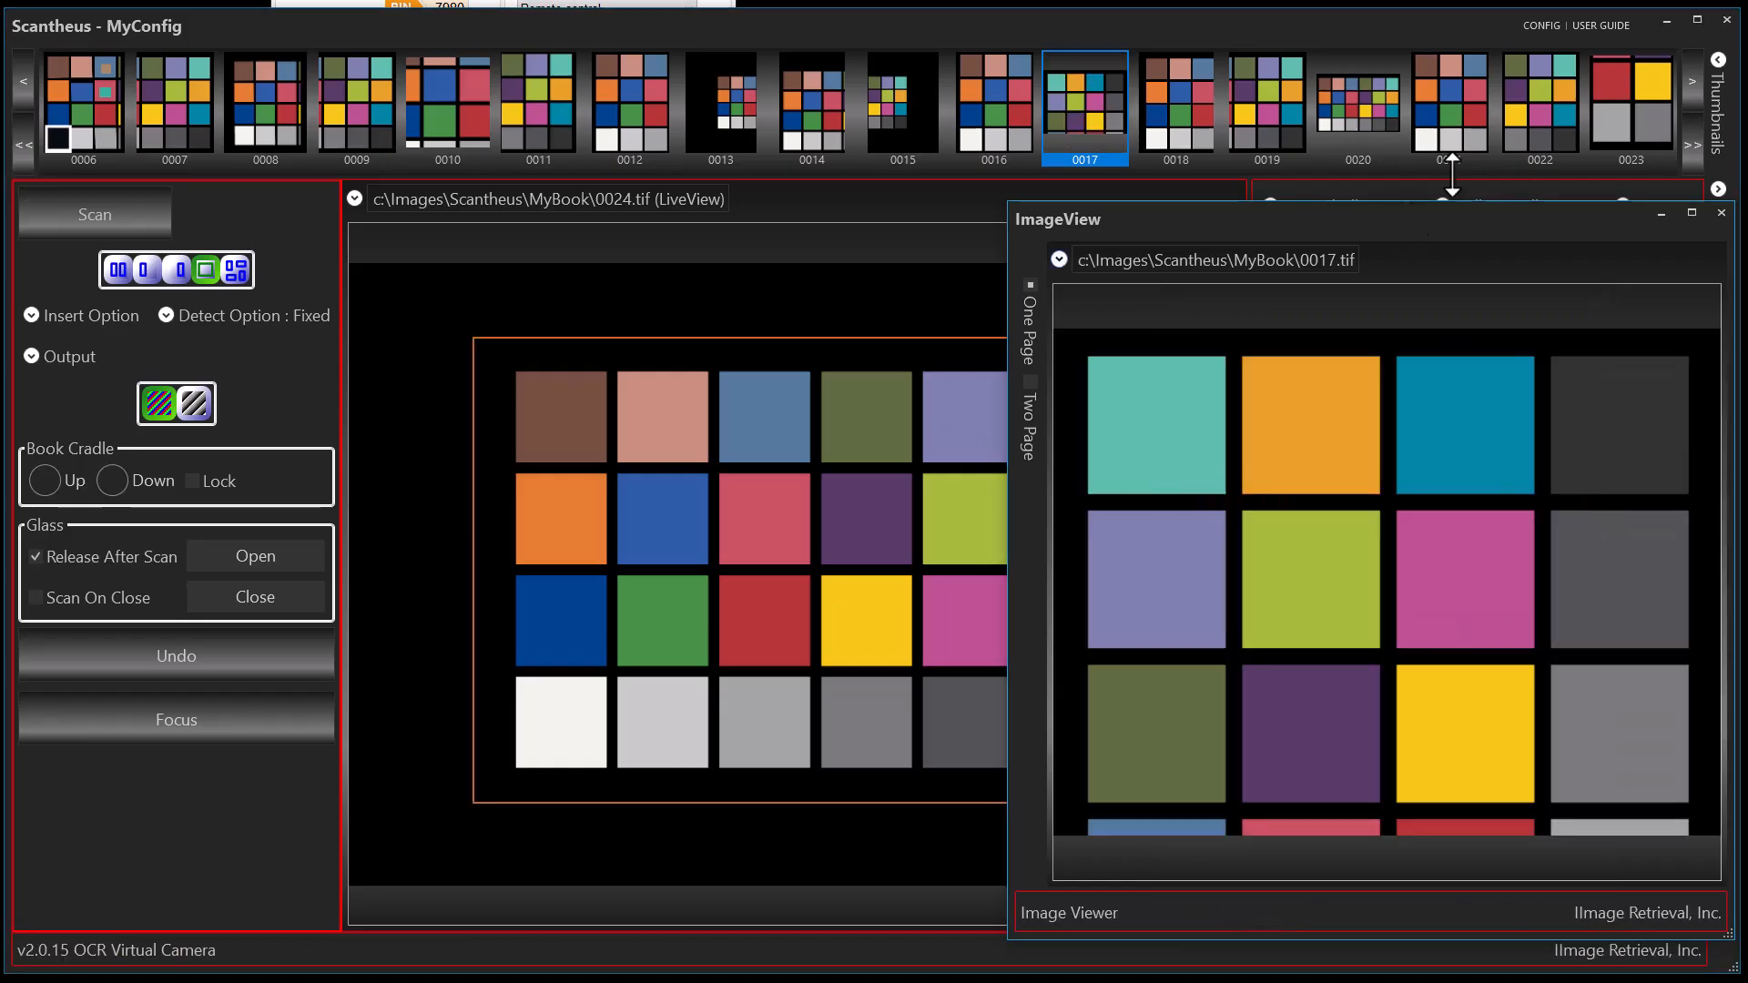
Narrow the main window so it sits beside the image viewer, and hide the admin options
left_click_drag(1739, 147, 992, 111)
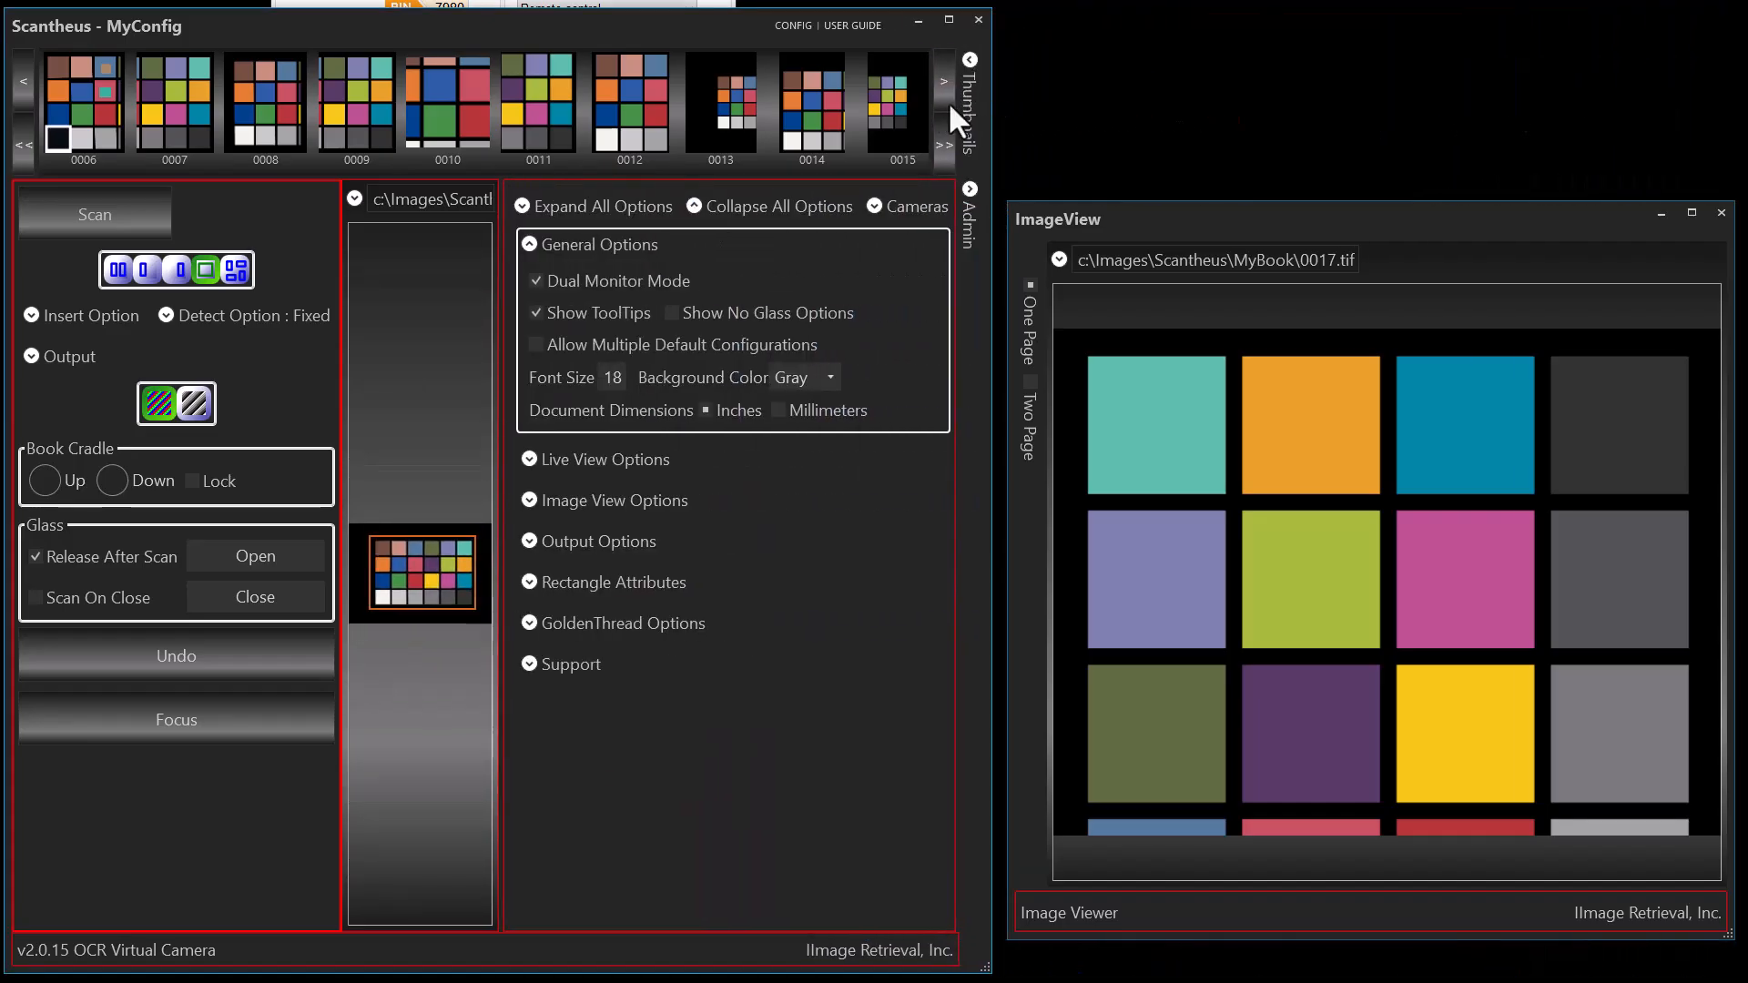
left_click(970, 189)
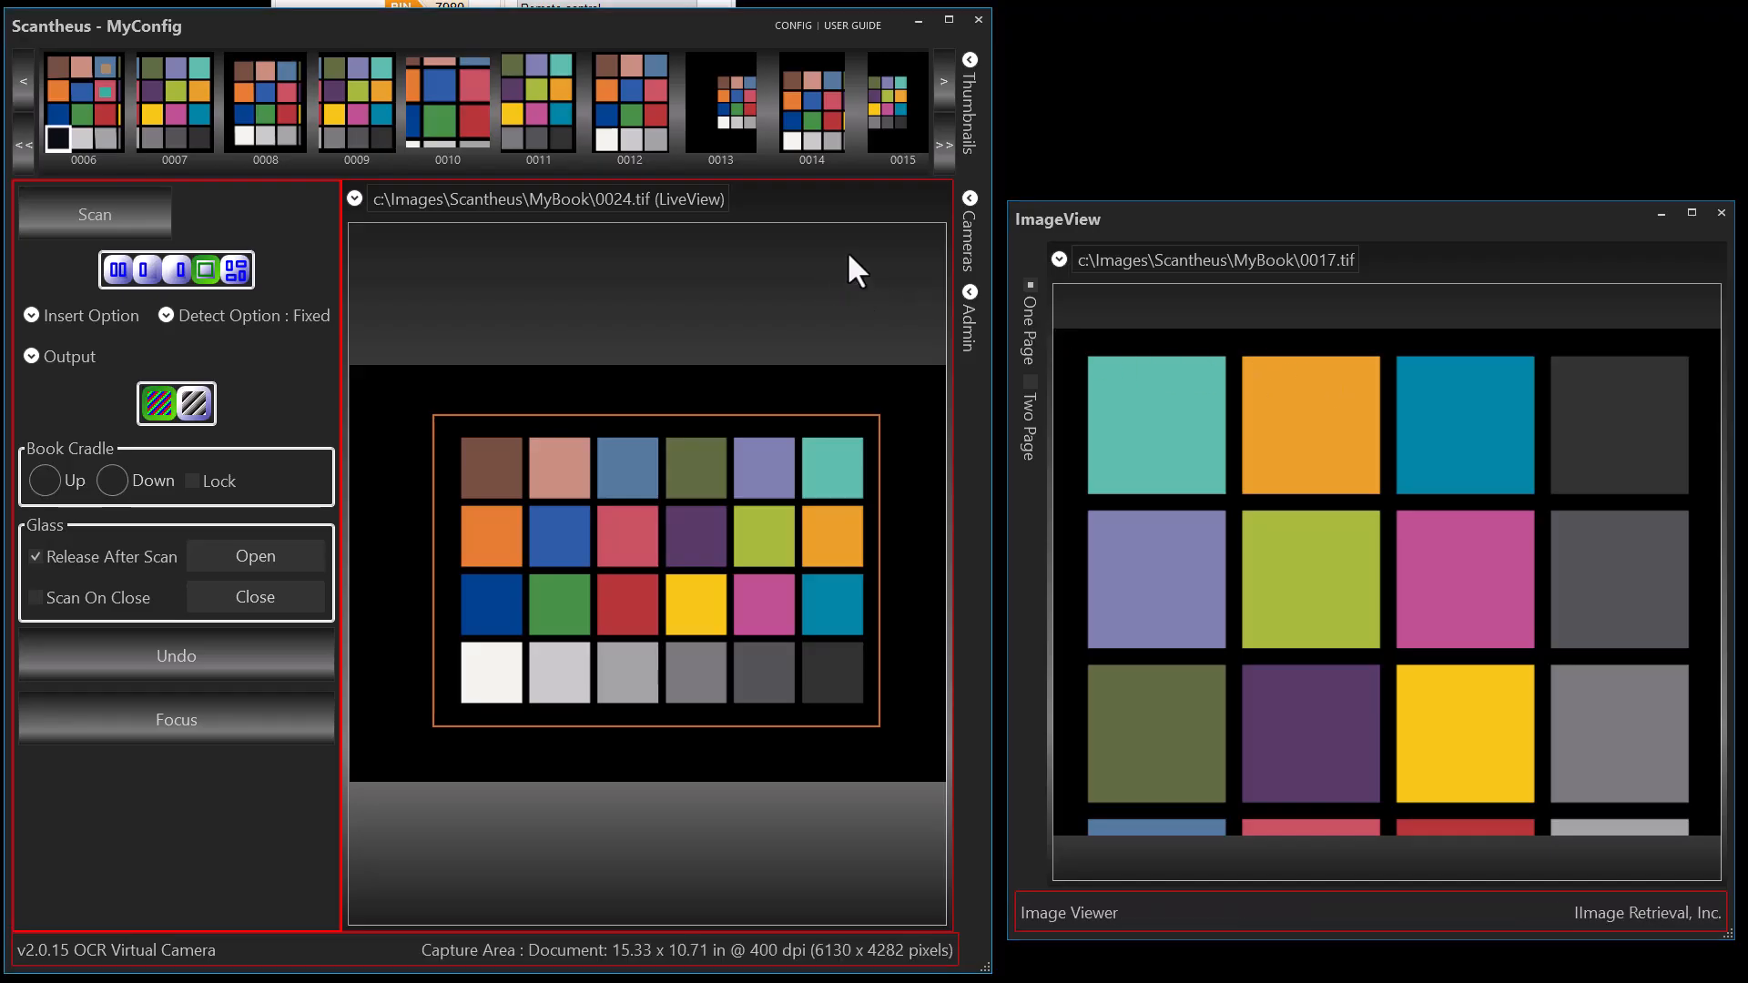
View images 0012, 0011 and 0010 in the image viewer beside the live view
left_click(630, 118)
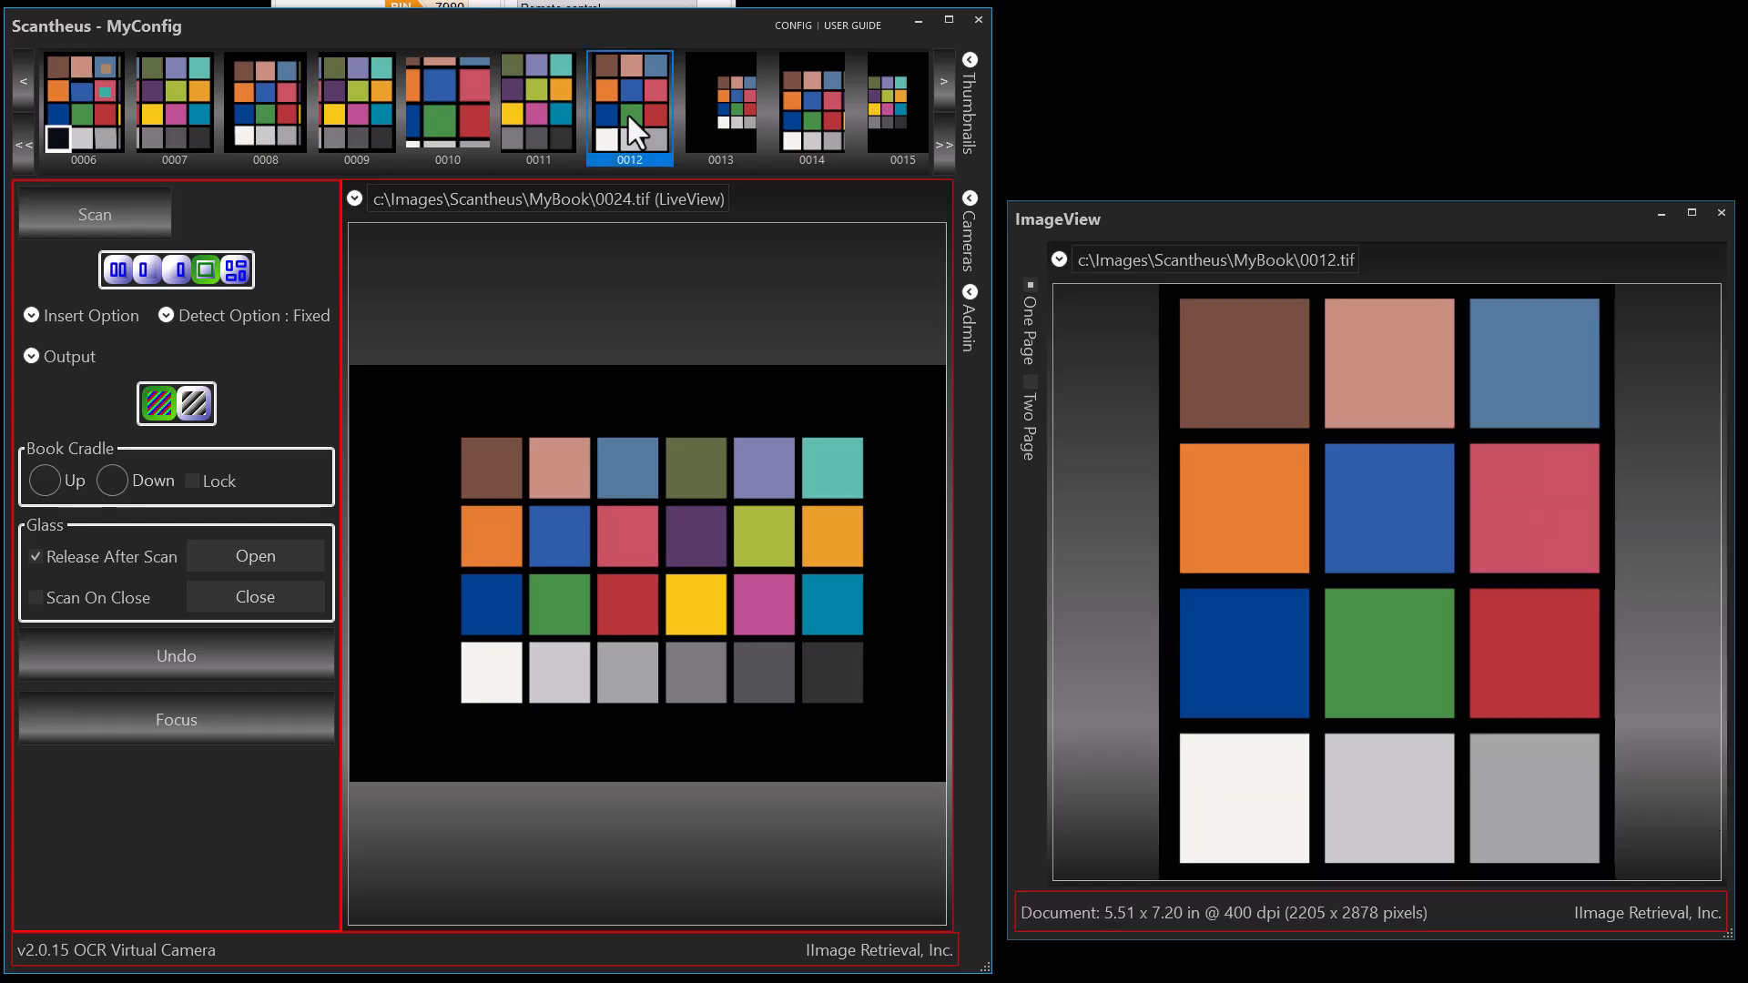
left_click(527, 106)
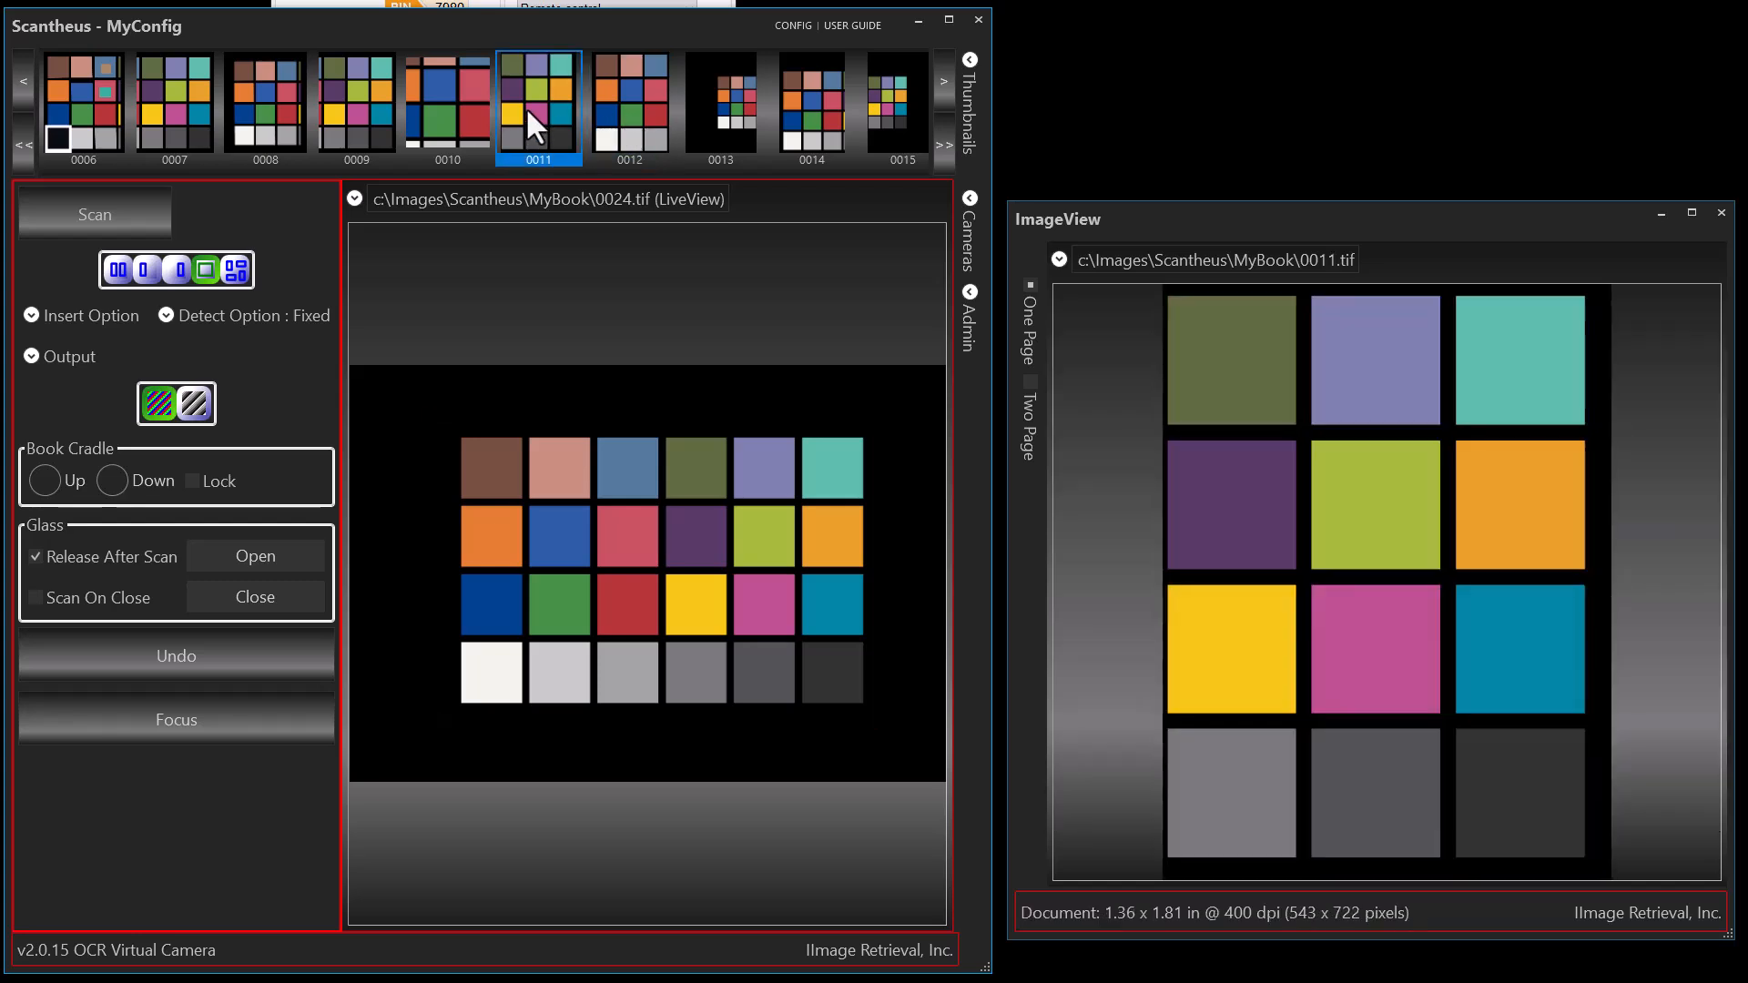
left_click(450, 105)
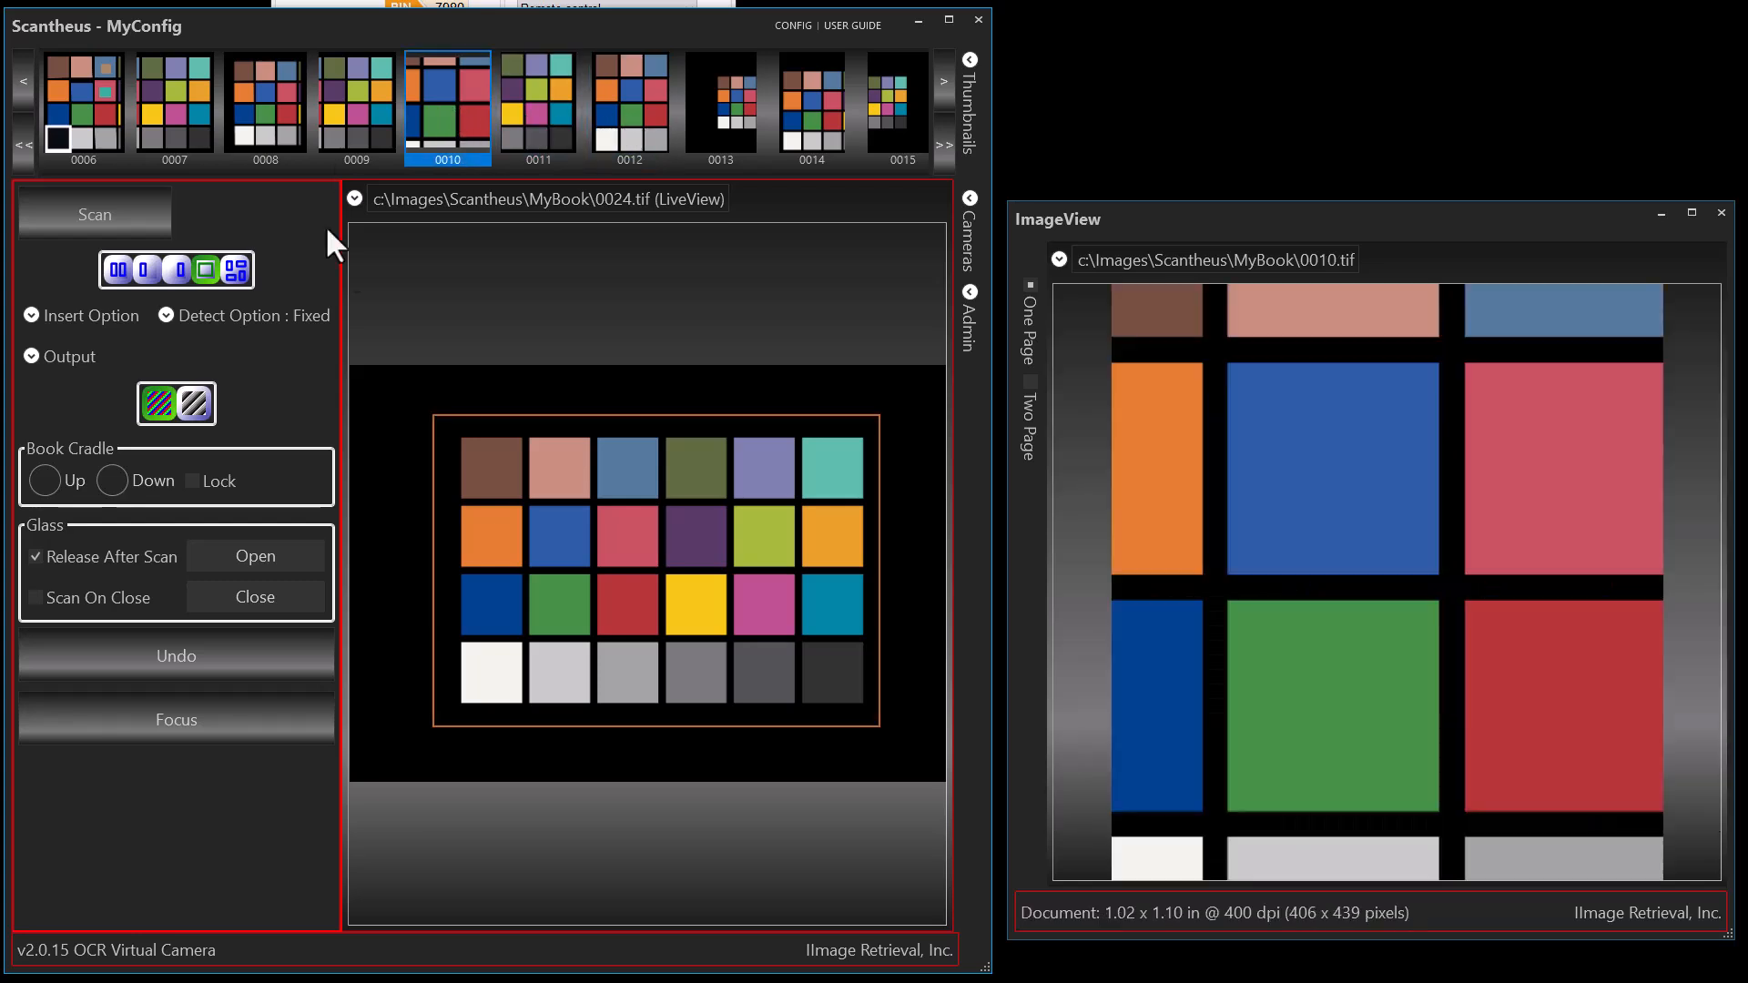
Scan the current live view, and display images 0023, 0022 and 0021 in the image viewer
left_click(107, 213)
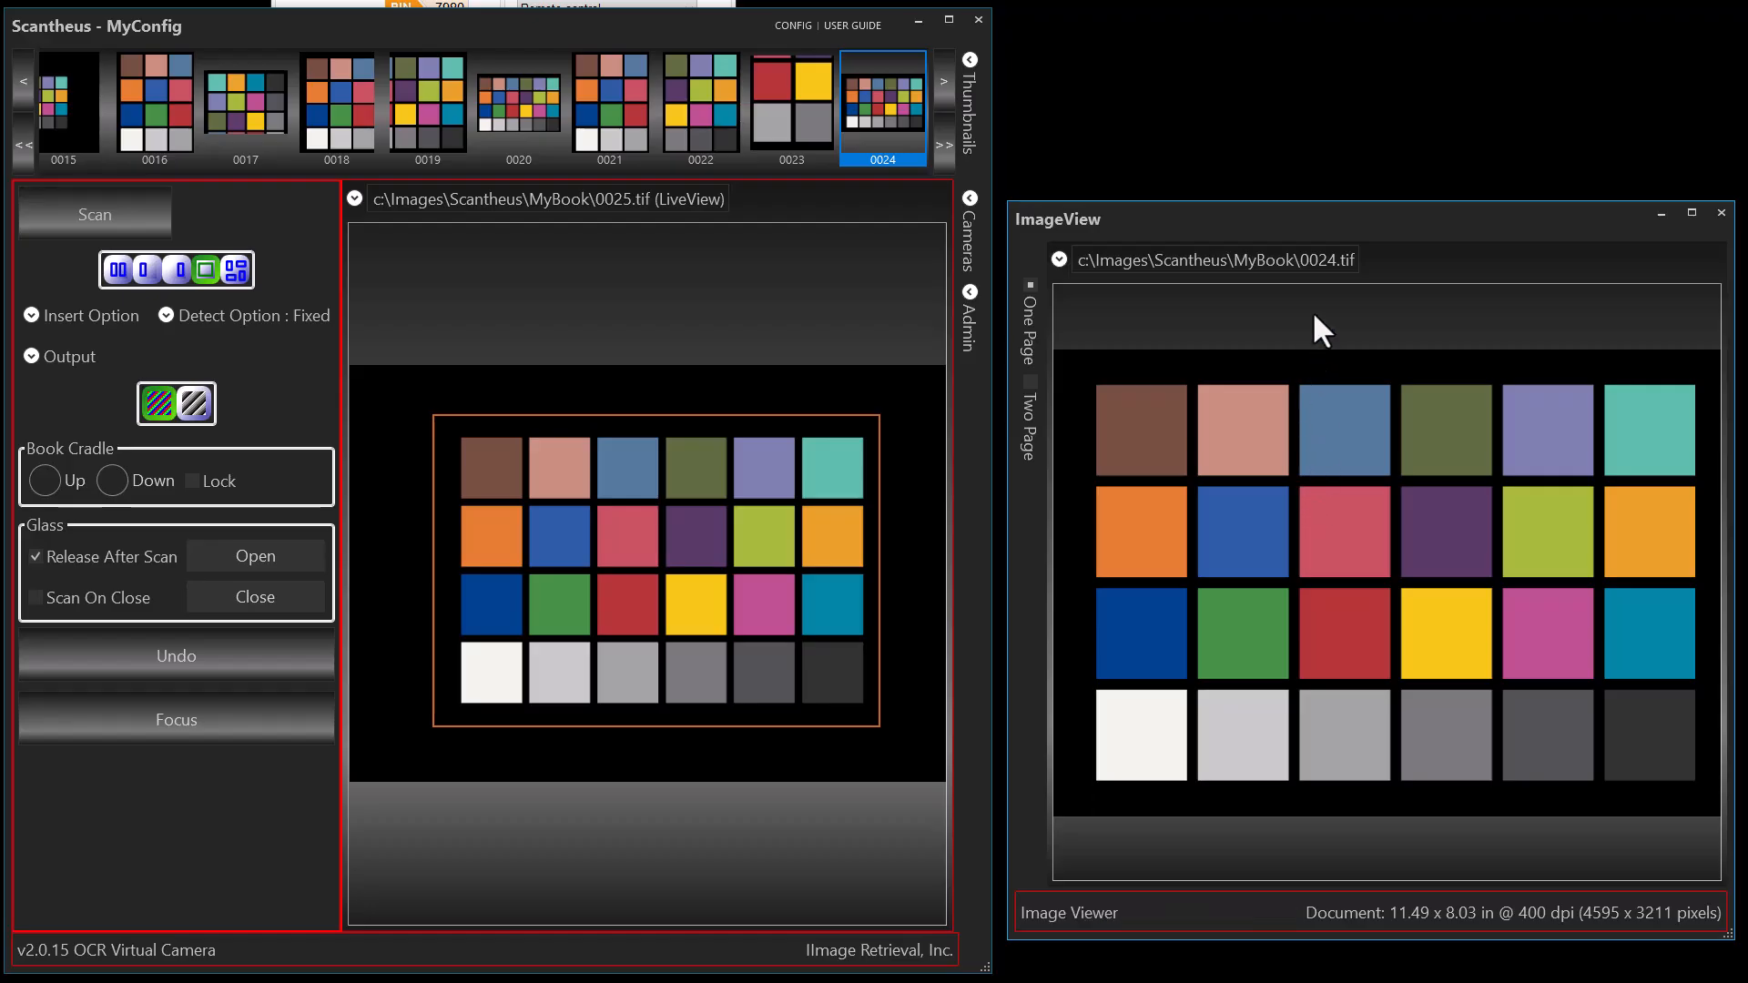
left_click(810, 104)
left_click(691, 102)
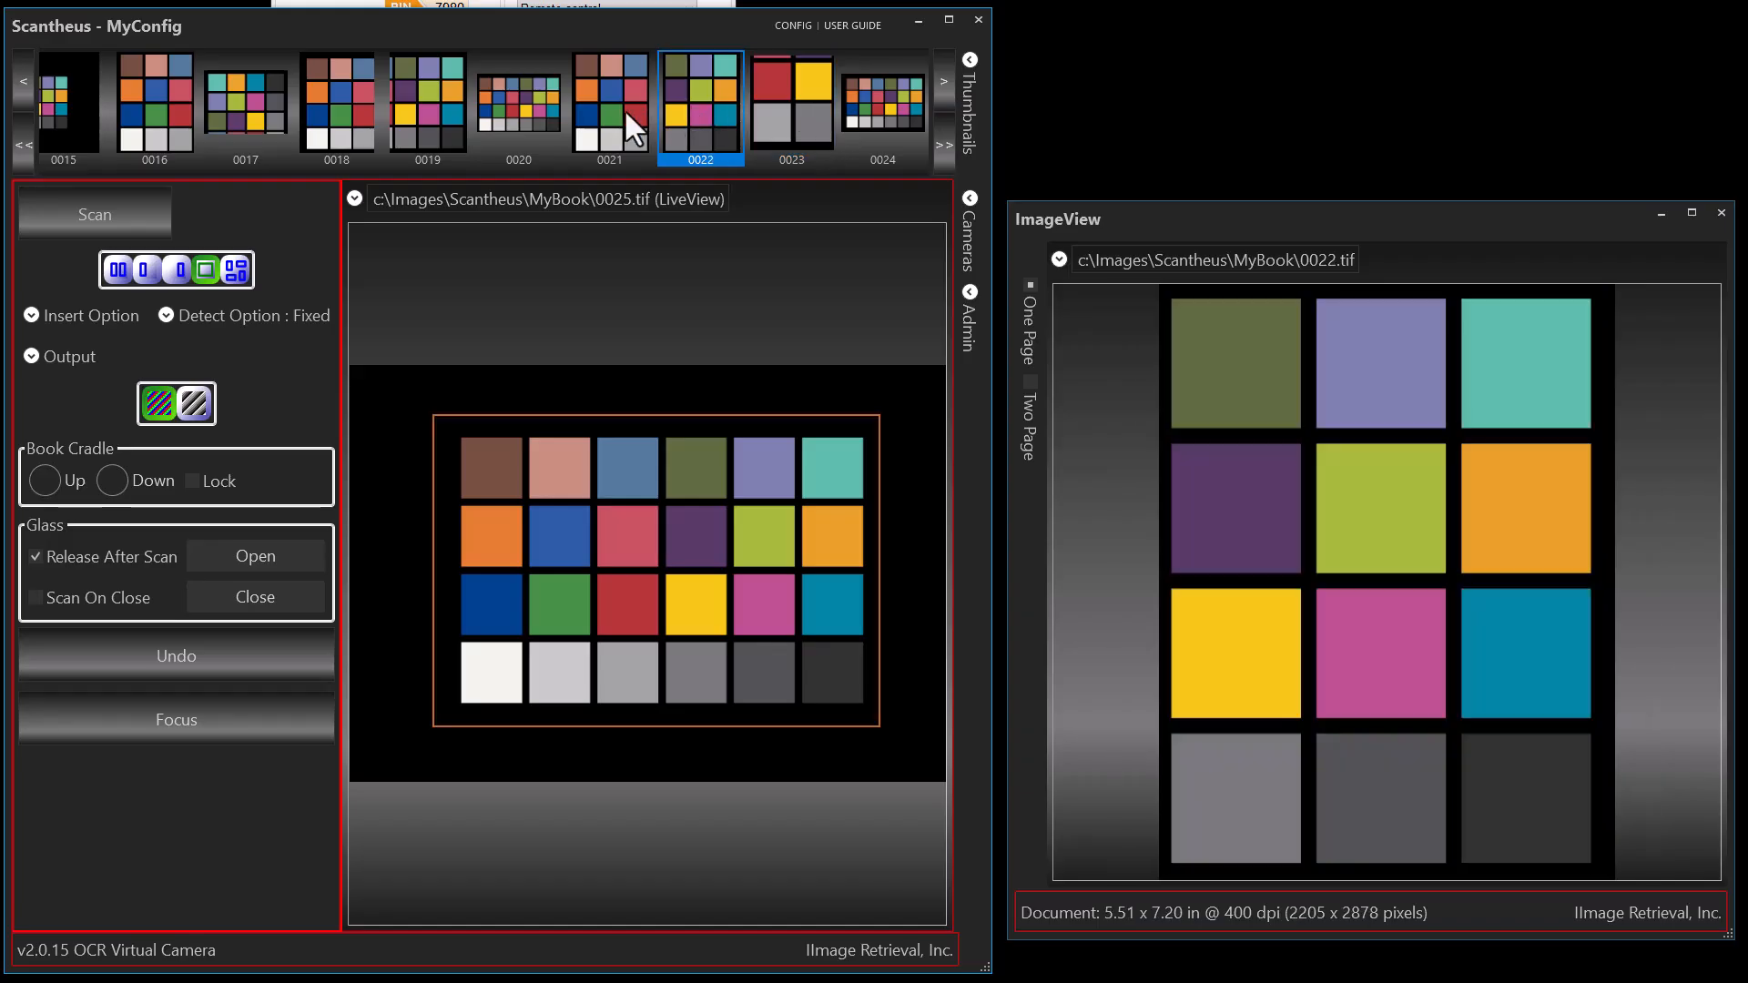
left_click(629, 109)
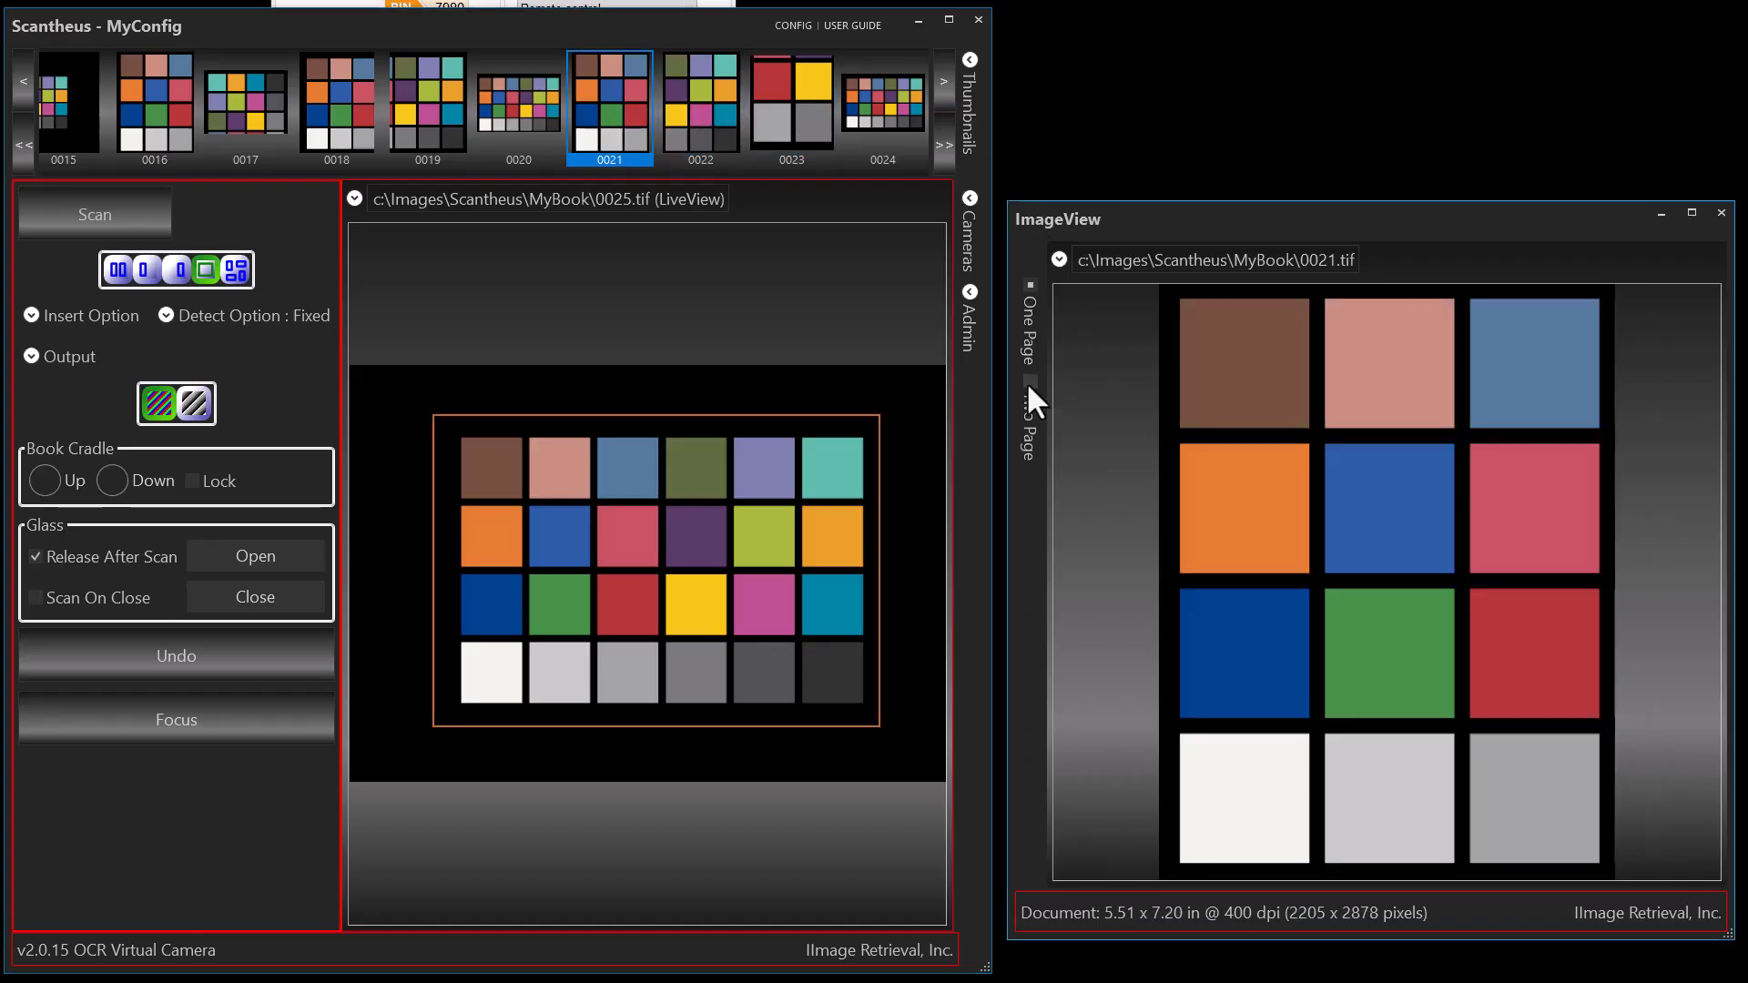
Set the image viewer to two-page display and step back through the page pairs starting at 0020, 0019 and 0018
left_click(1030, 382)
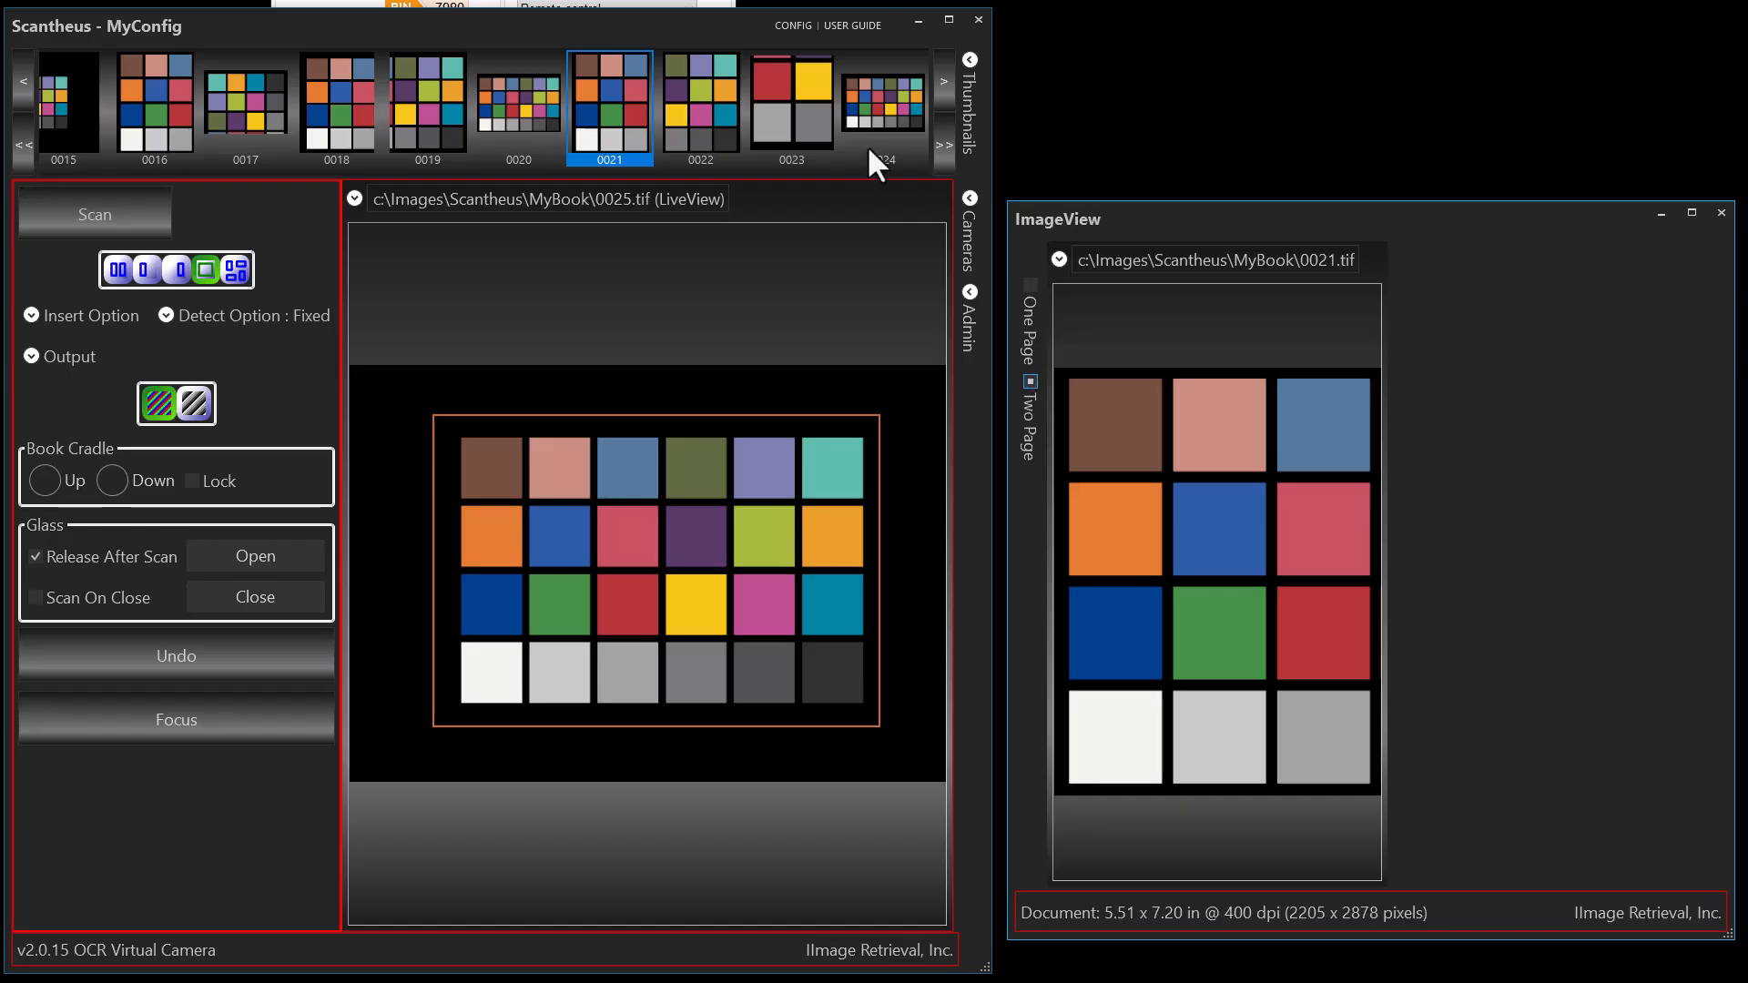
left_click(510, 109)
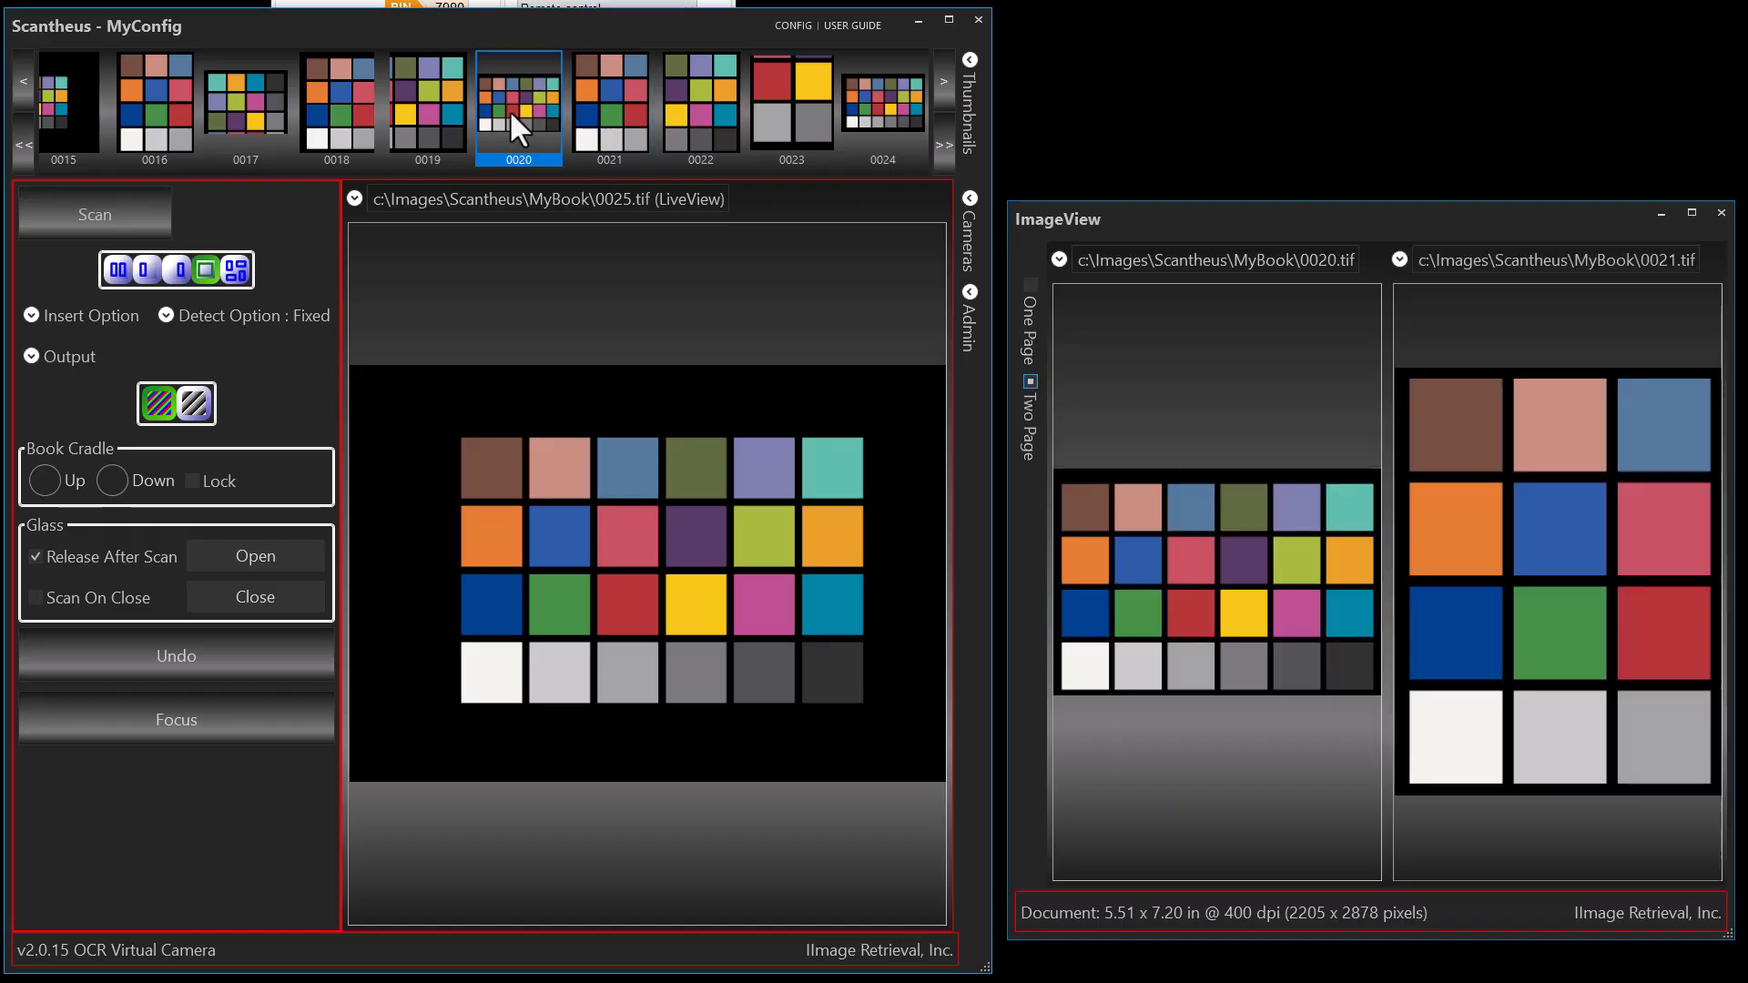
left_click(413, 101)
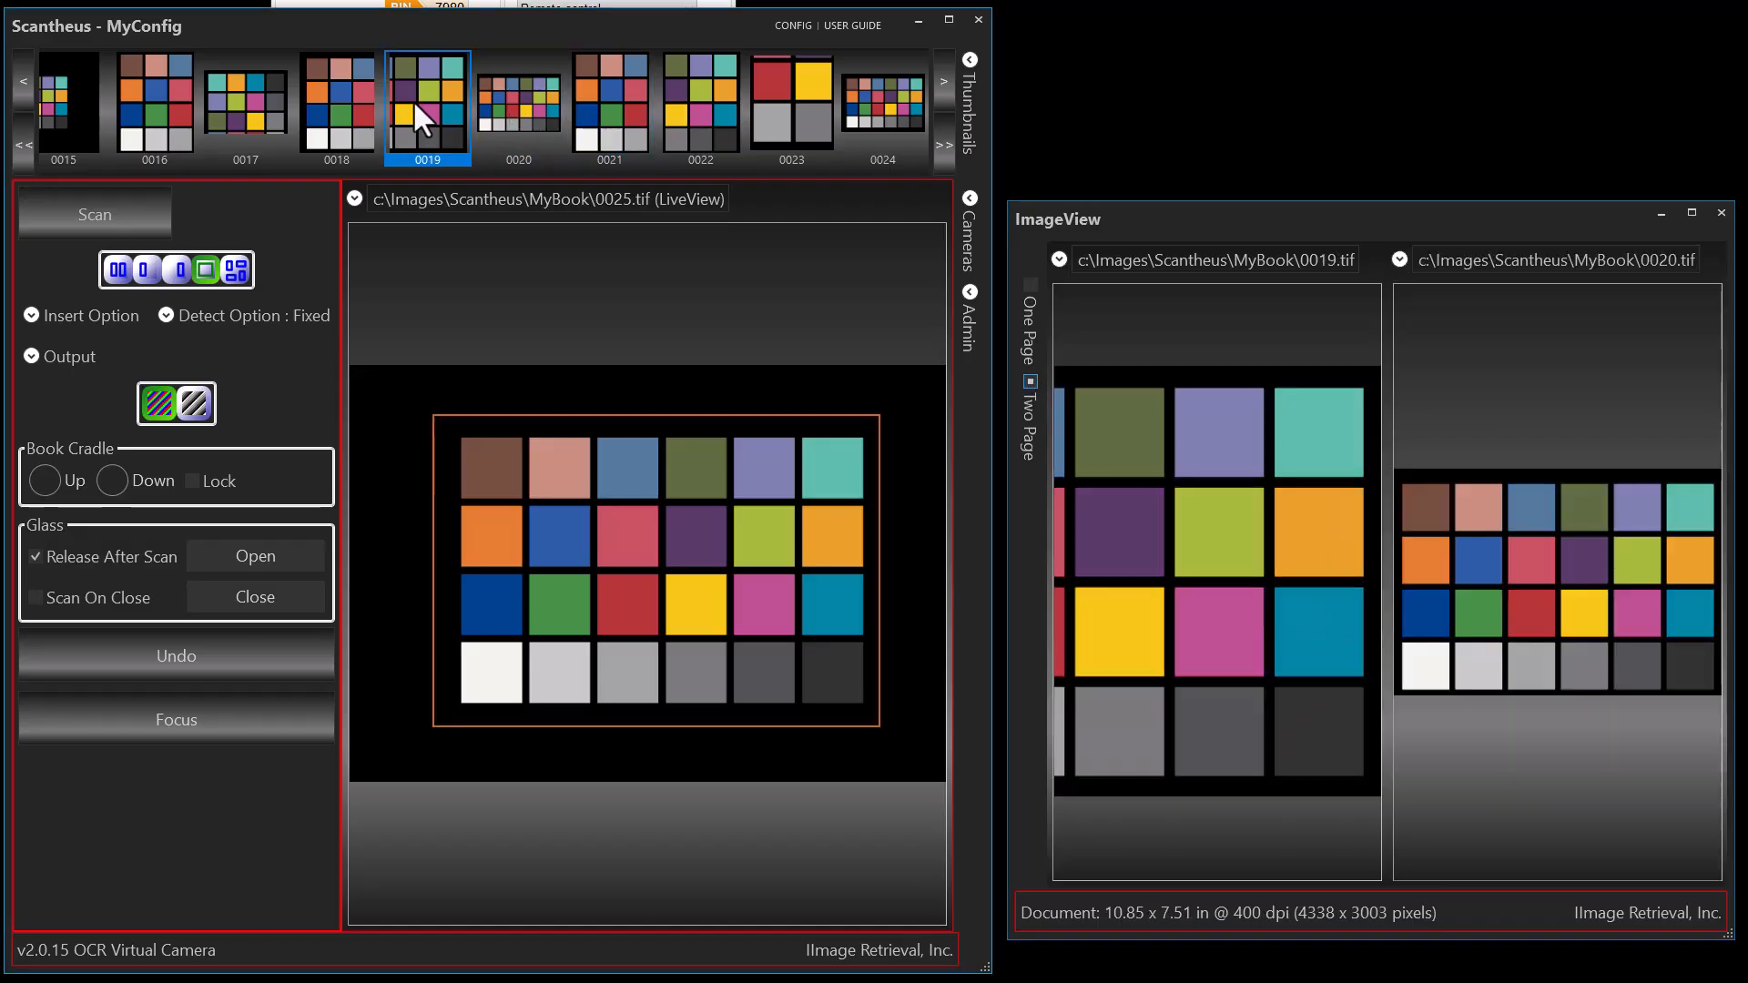
left_click(340, 102)
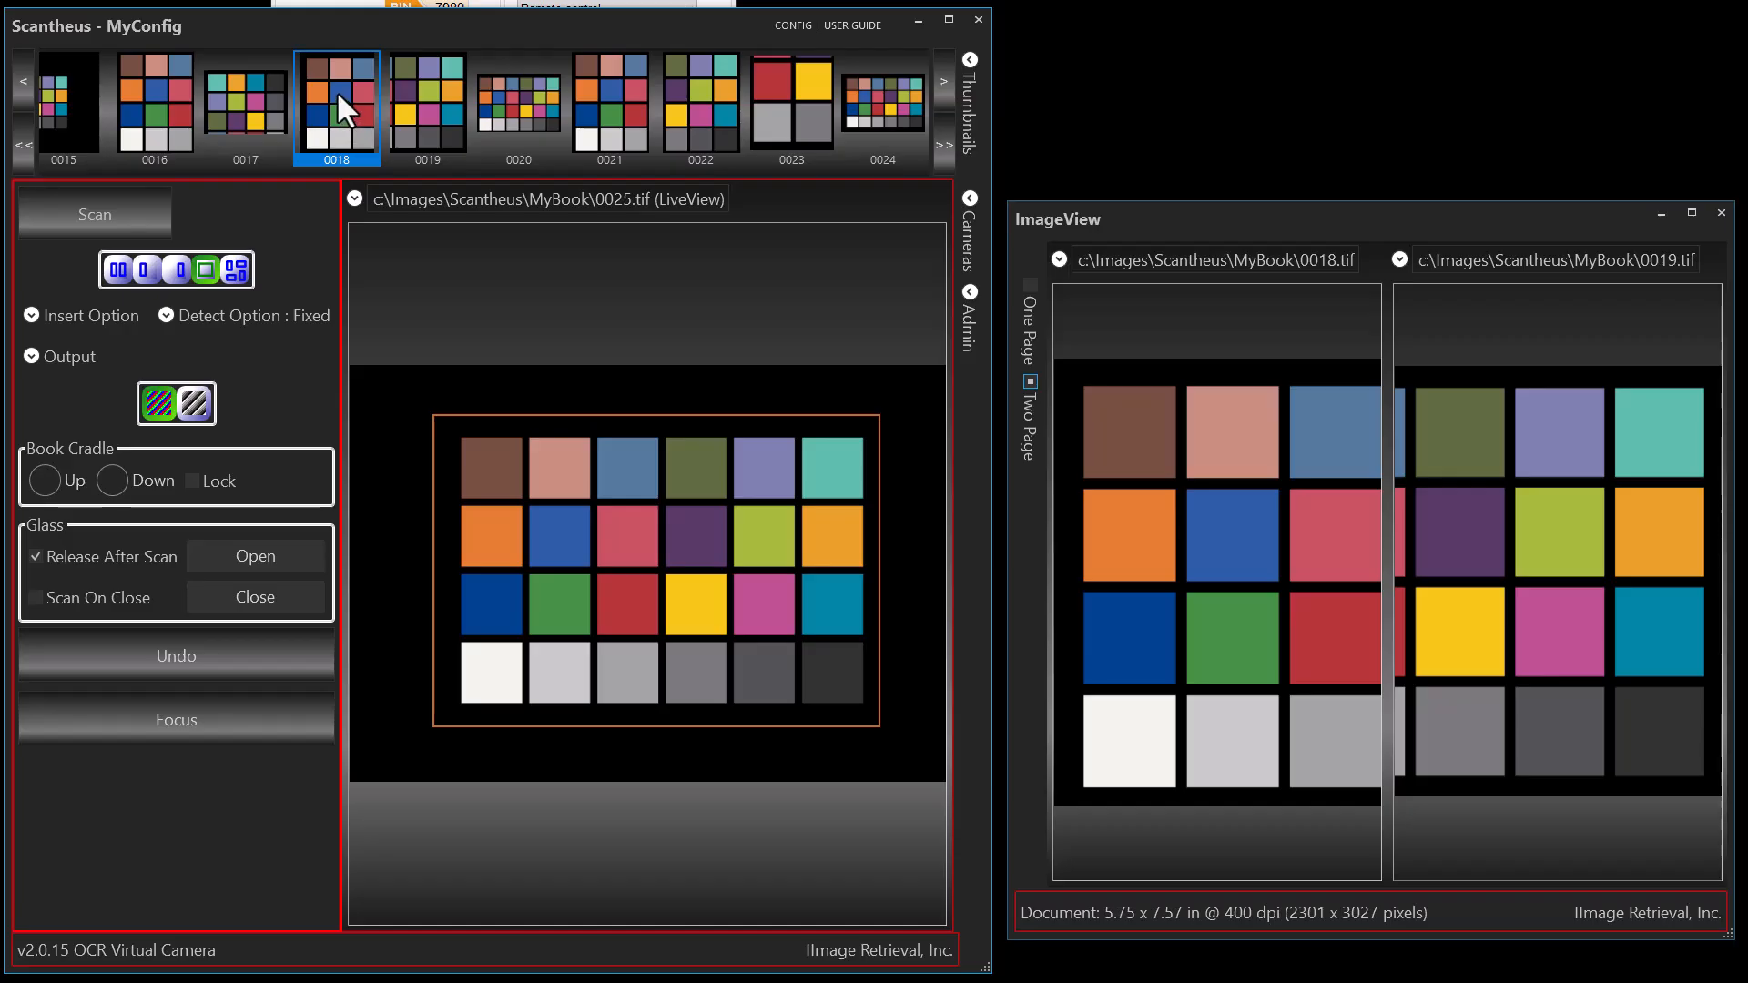
Show images 0023 and 0024 side by side, and delete image 0023 from the two-page view
left_click(889, 102)
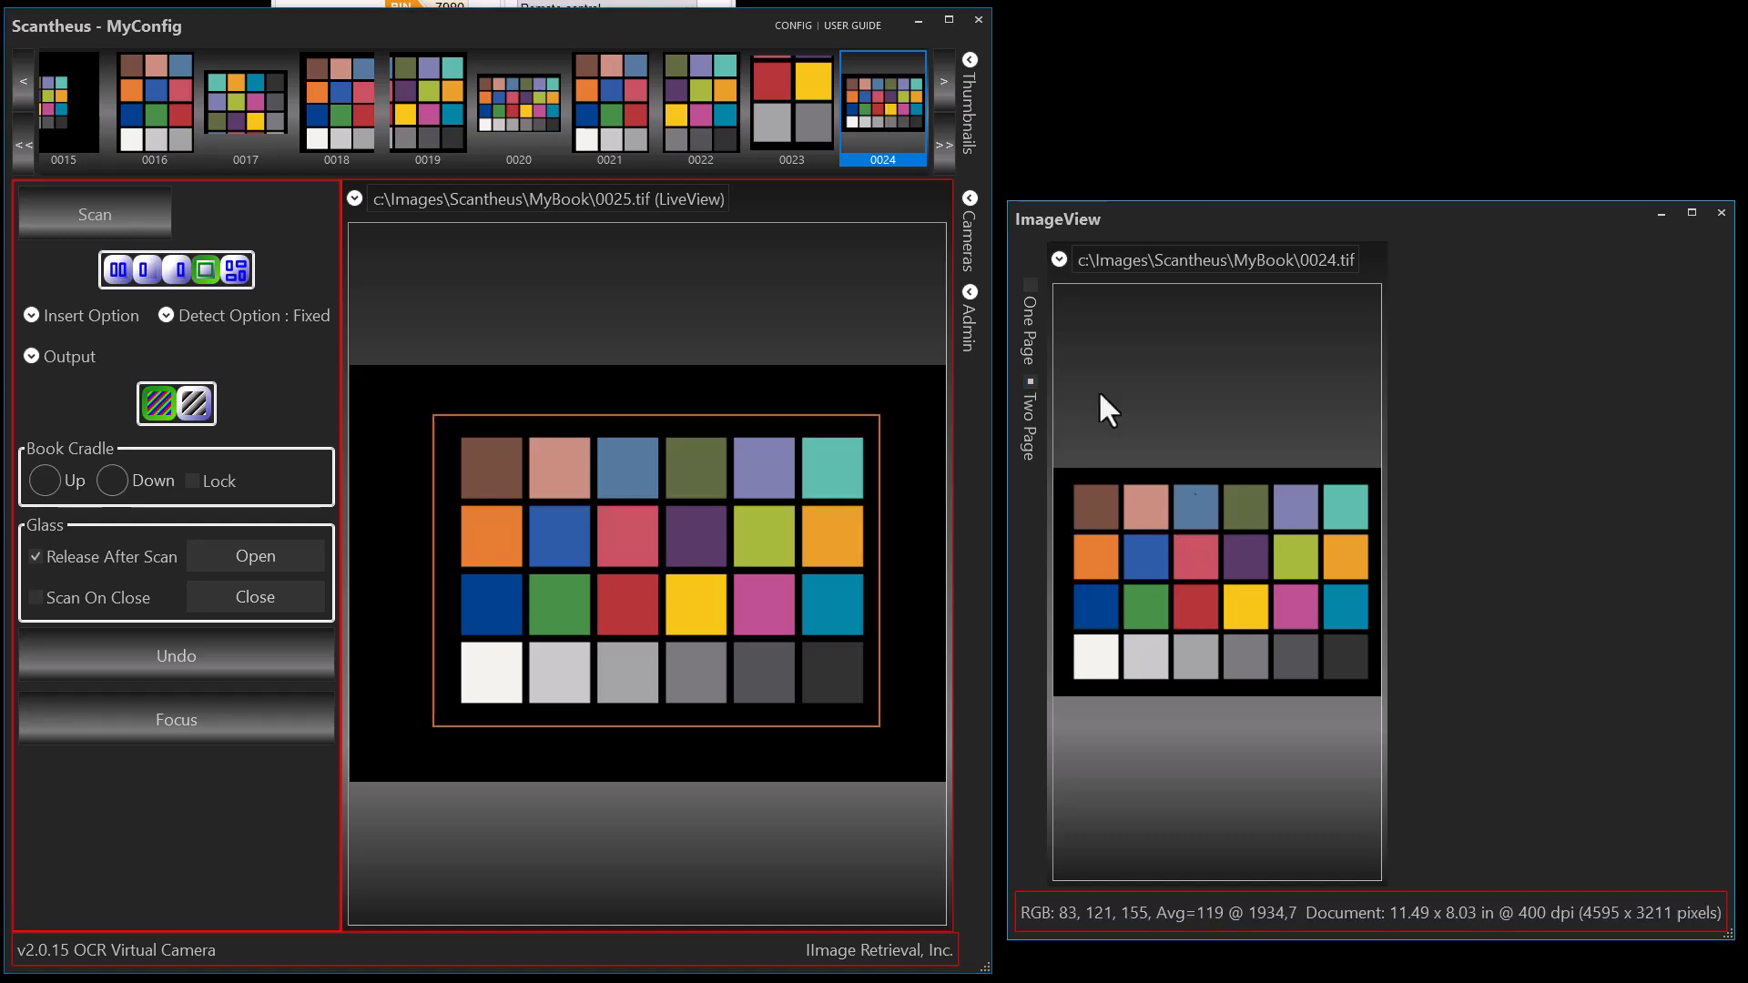
left_click(798, 105)
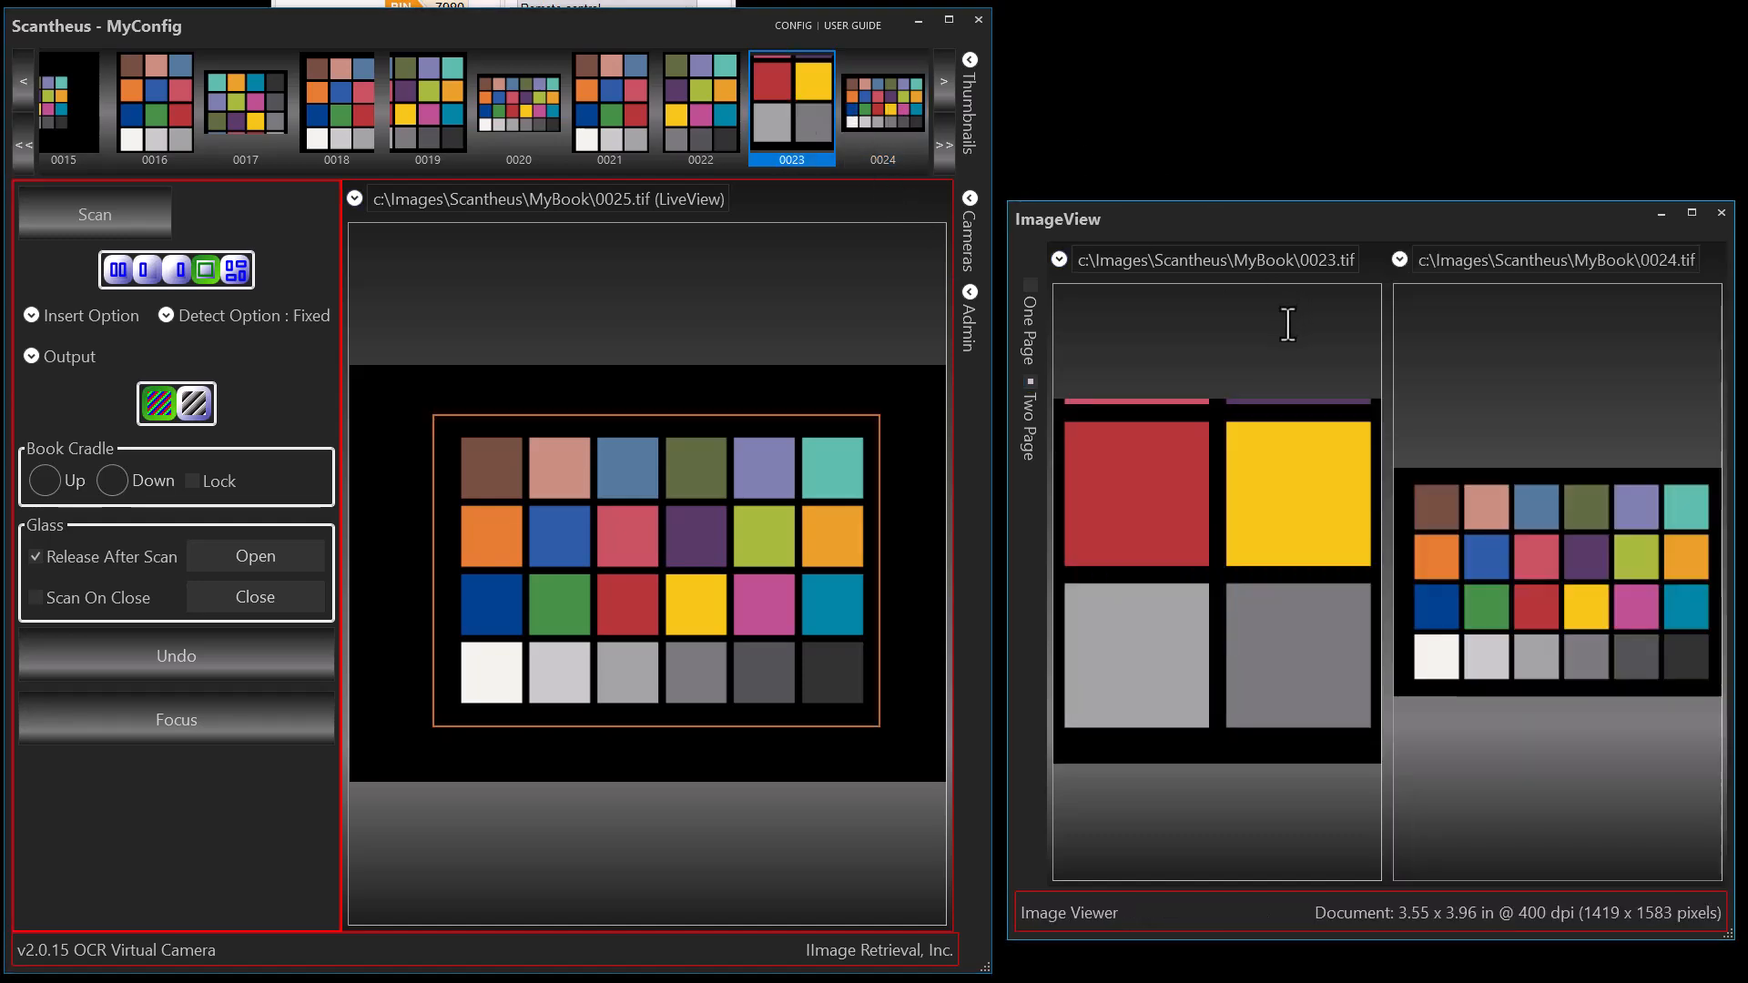
right_click(1198, 537)
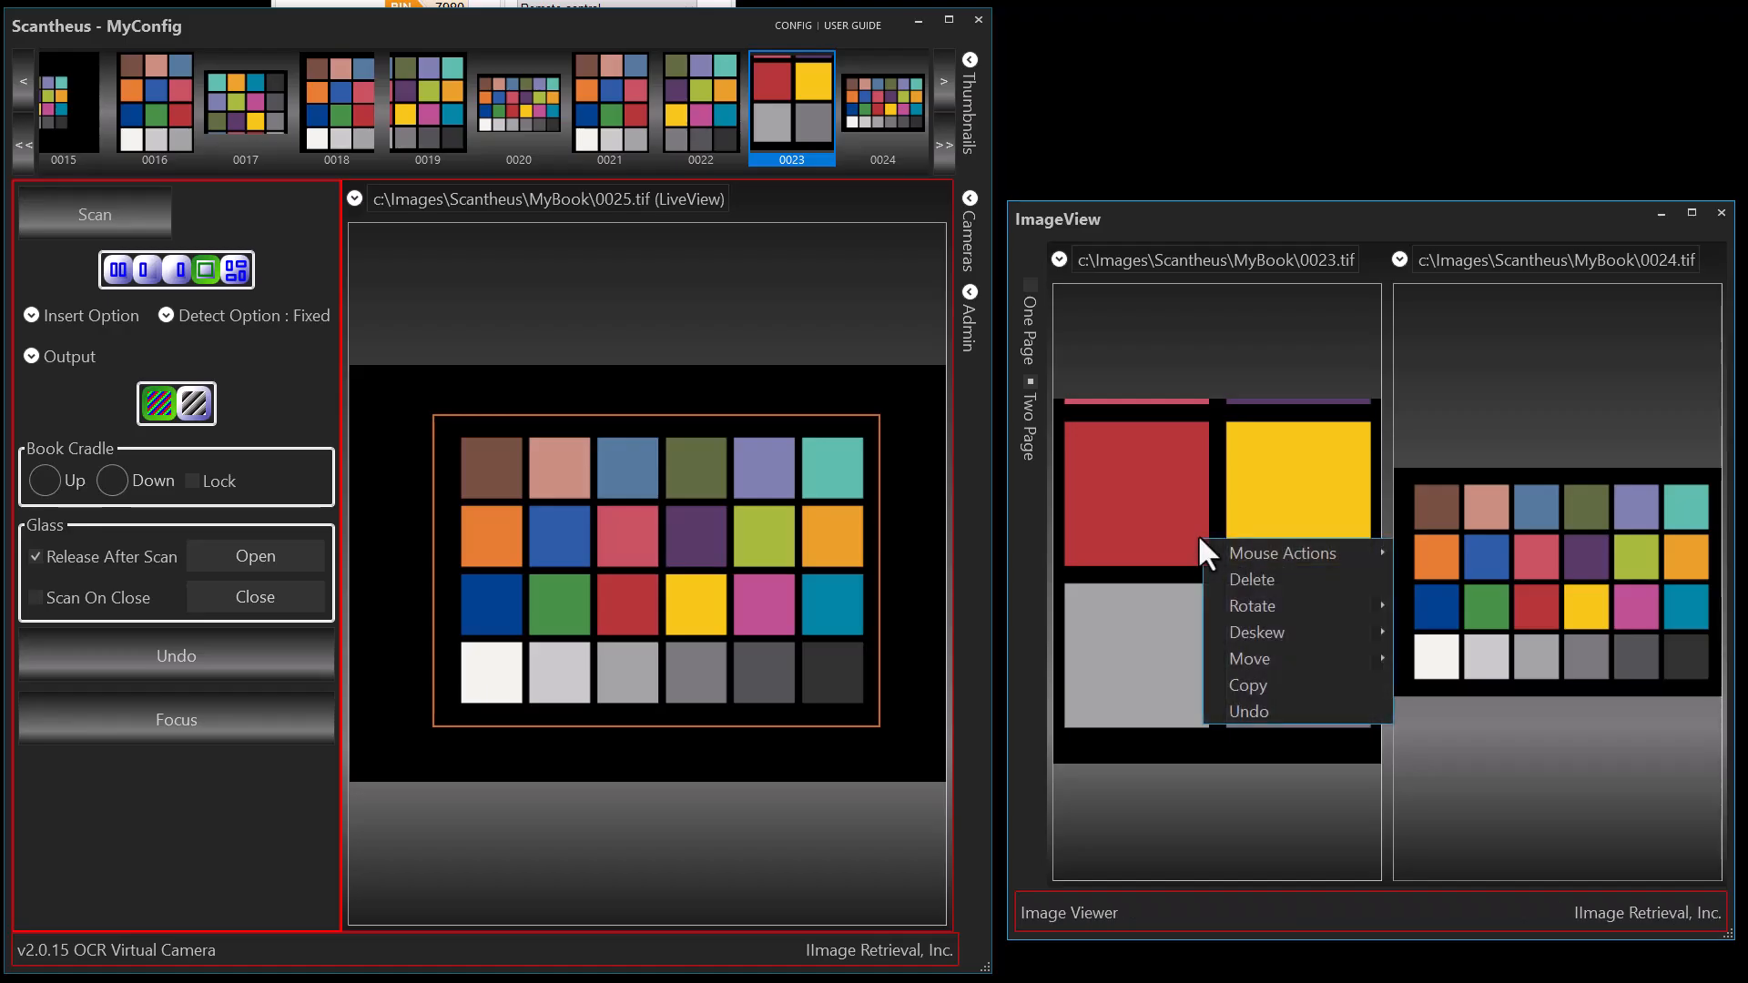
left_click(1240, 581)
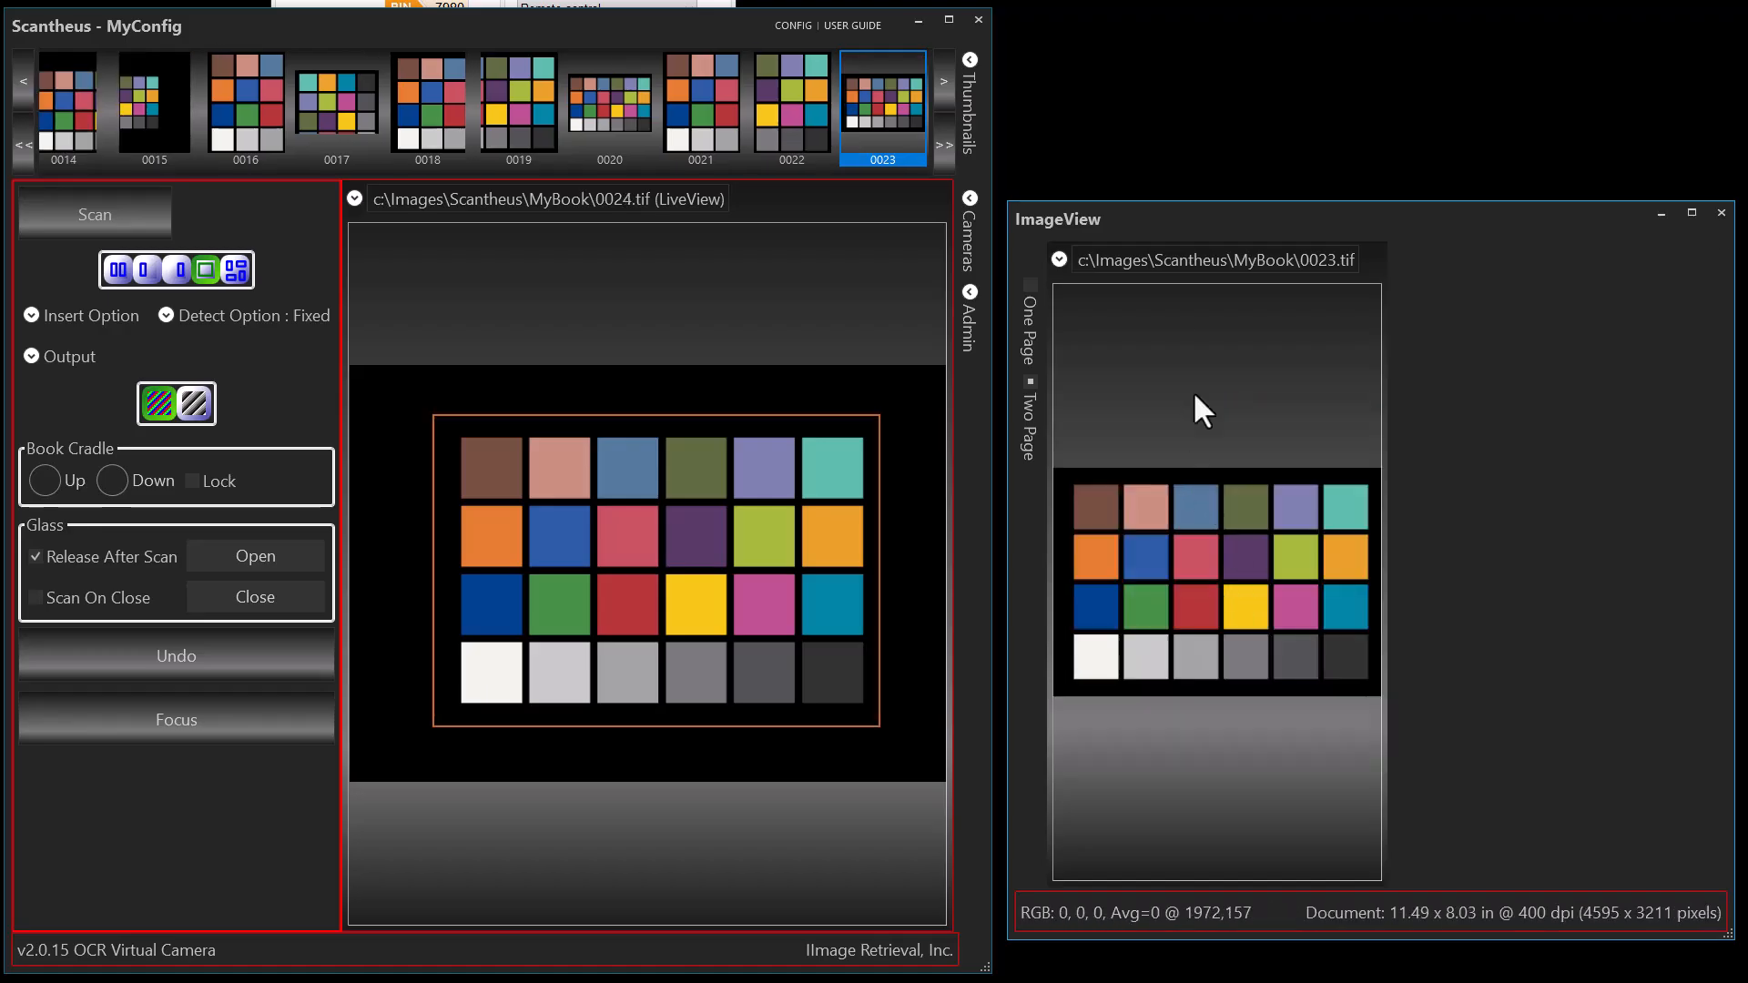
View the page pairs starting at images 0022 and 0021 in the two-page viewer
left_click(801, 105)
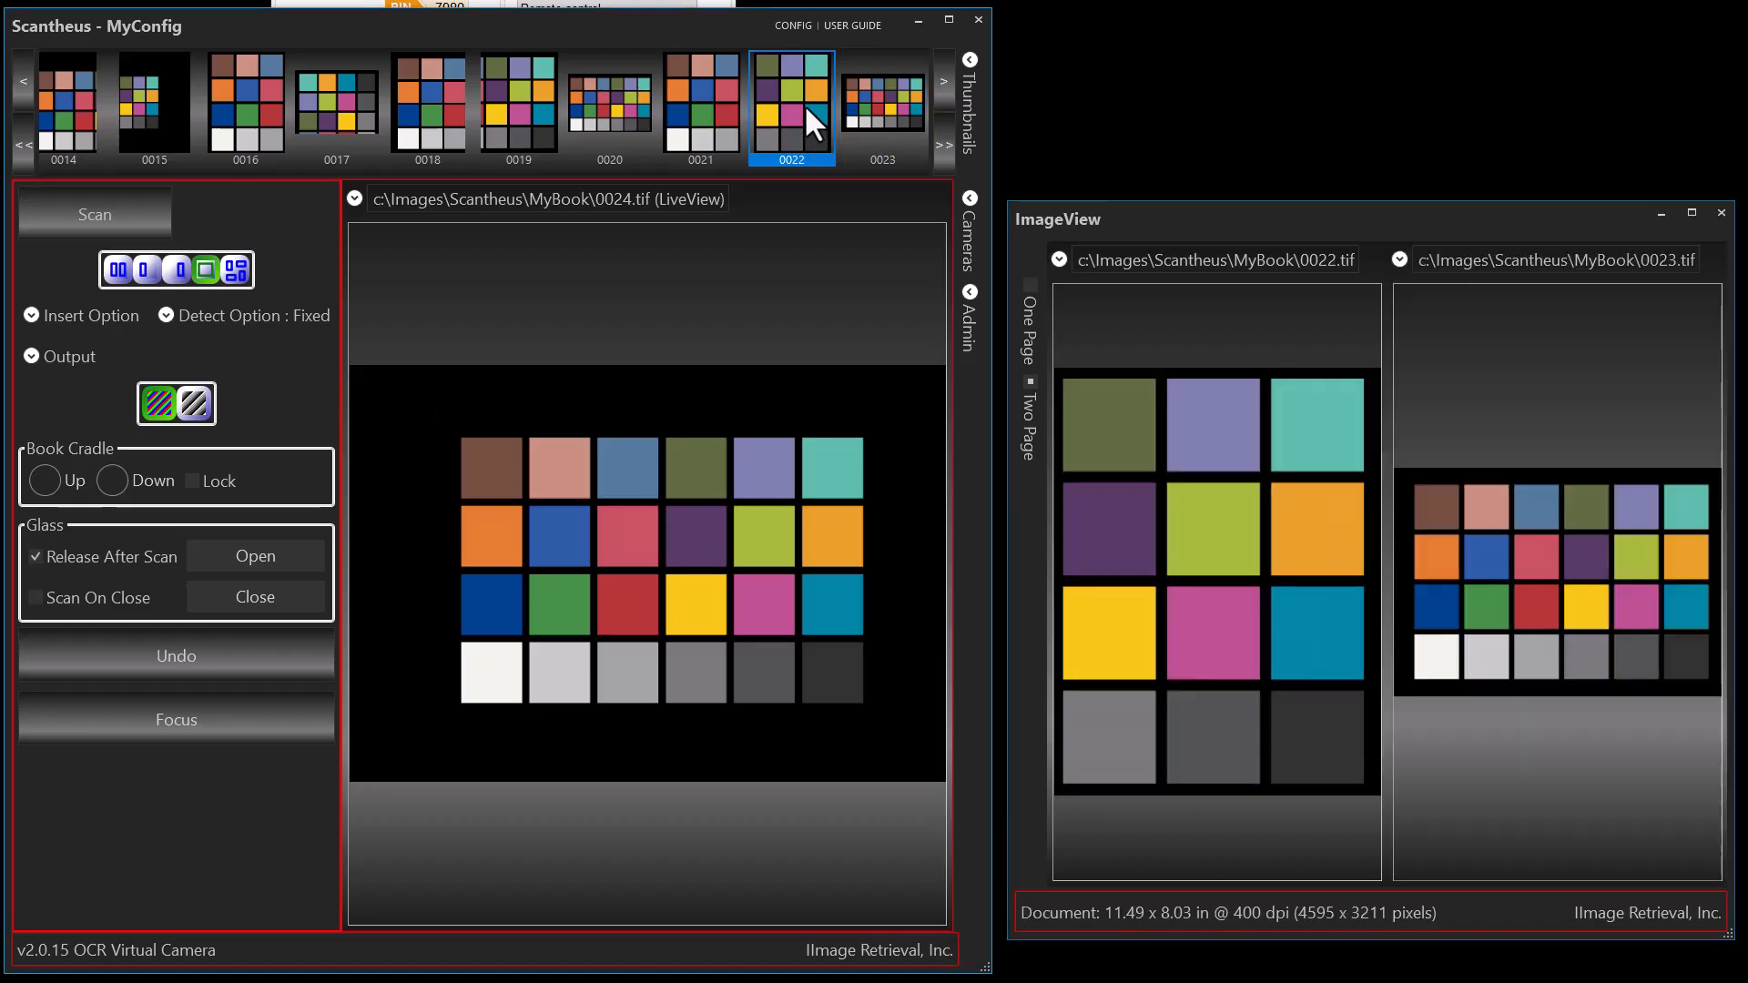
left_click(694, 104)
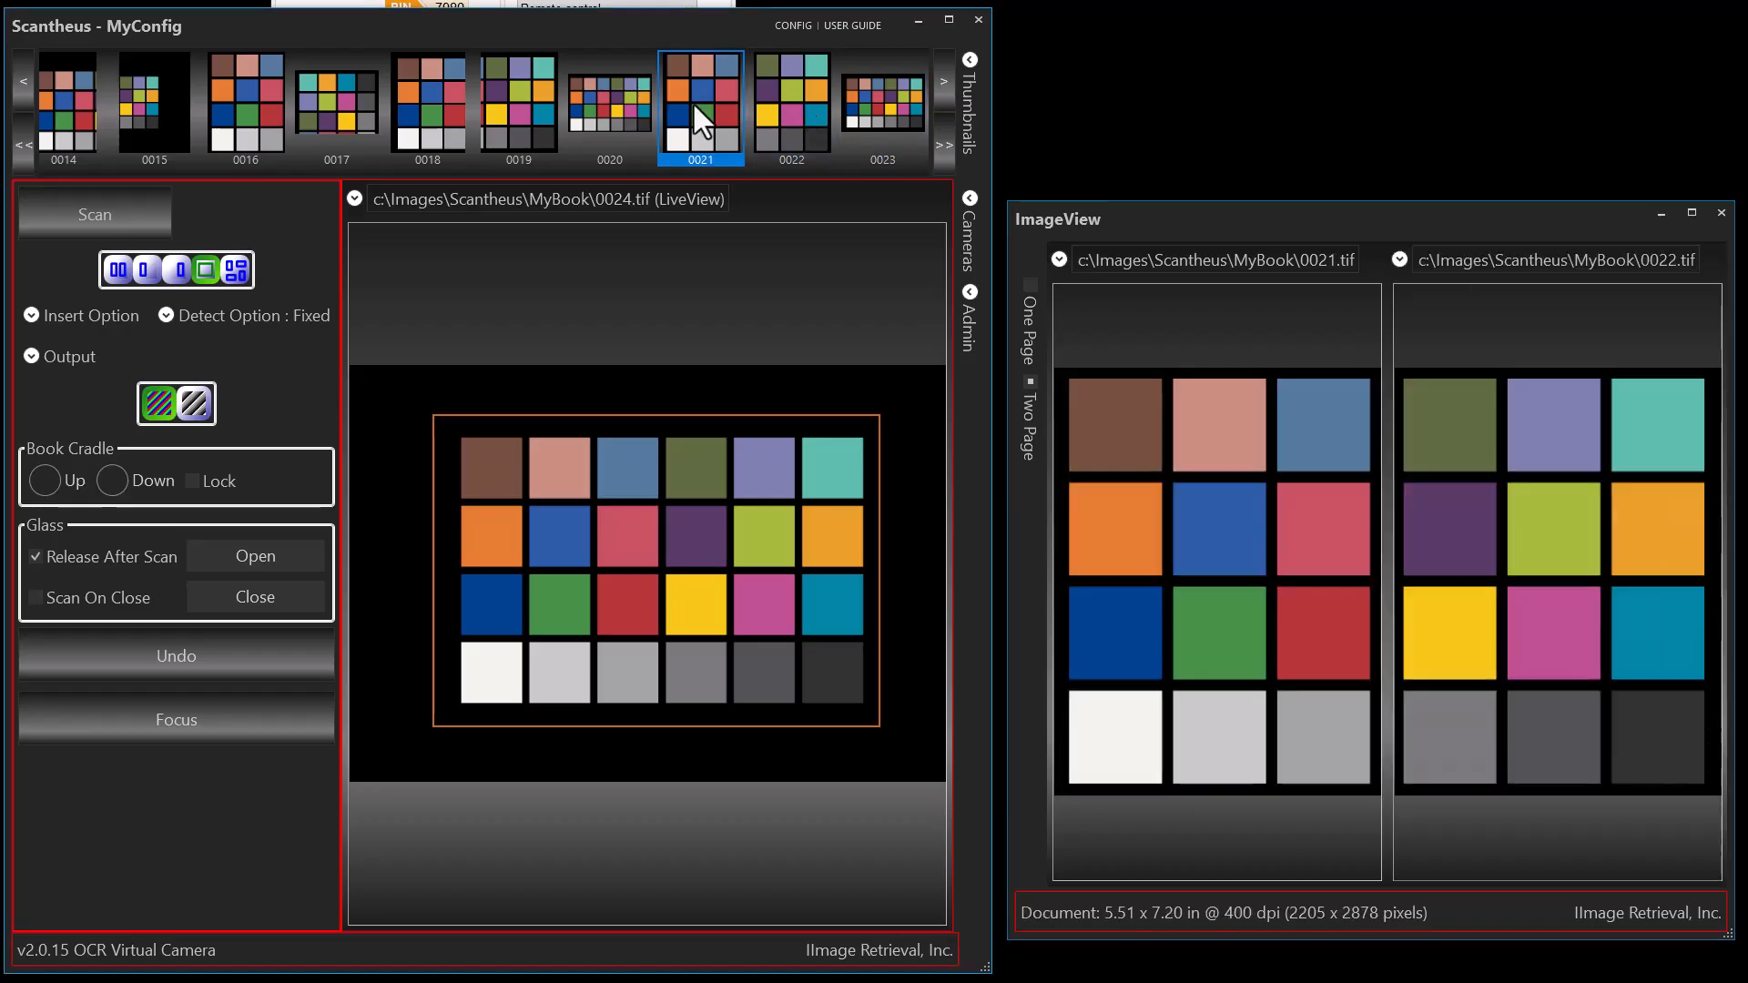
mouse_move(667, 417)
left_mouse_down()
mouse_move(666, 490)
mouse_move(667, 416)
left_mouse_up()
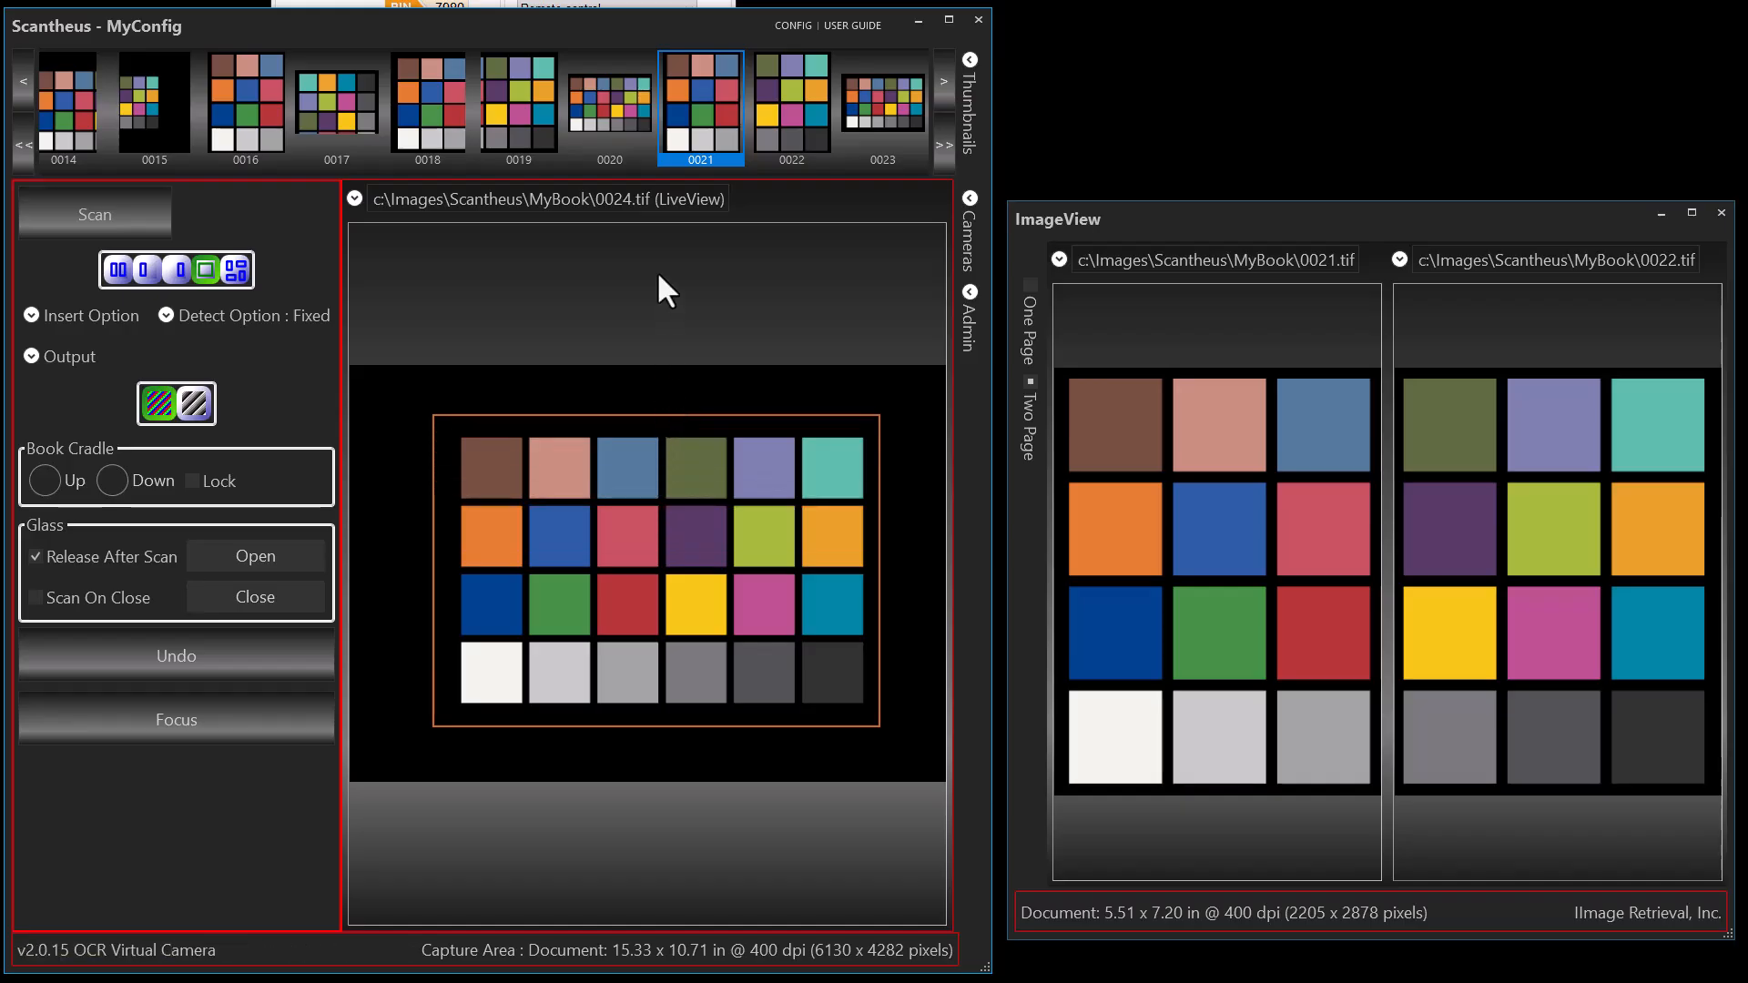
Turn off Dual Monitor Mode in the general admin options, and hide the admin options
left_click(970, 291)
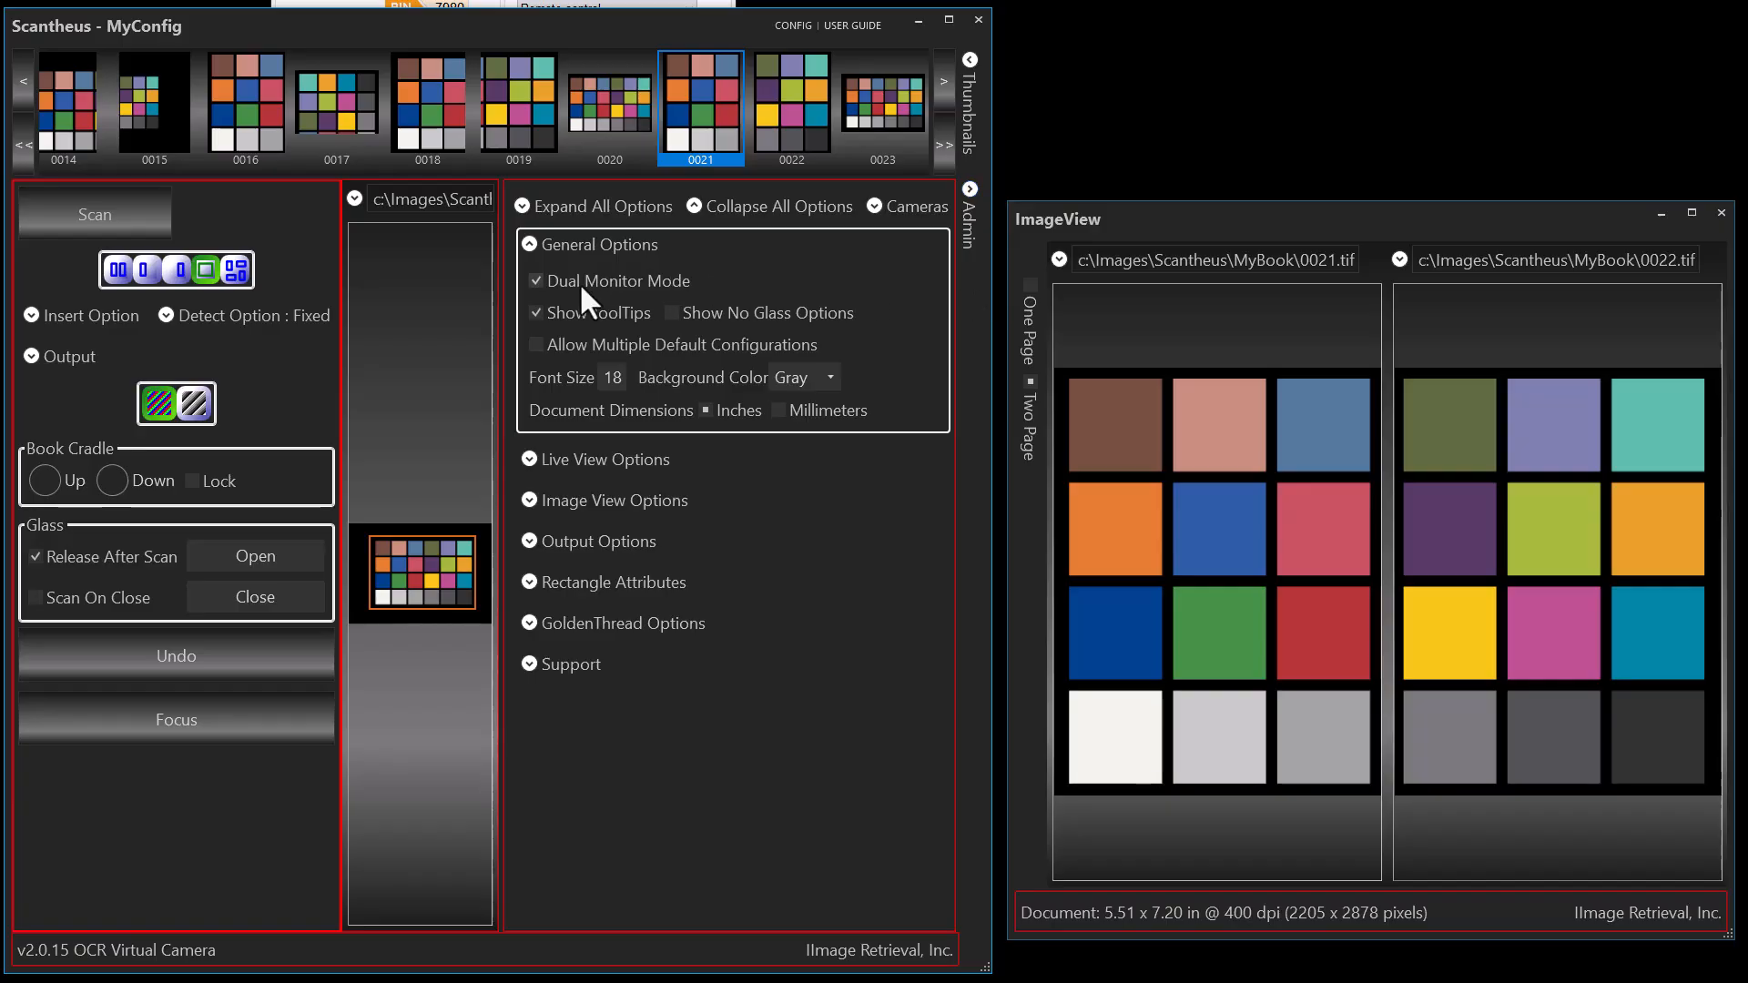
left_click(534, 279)
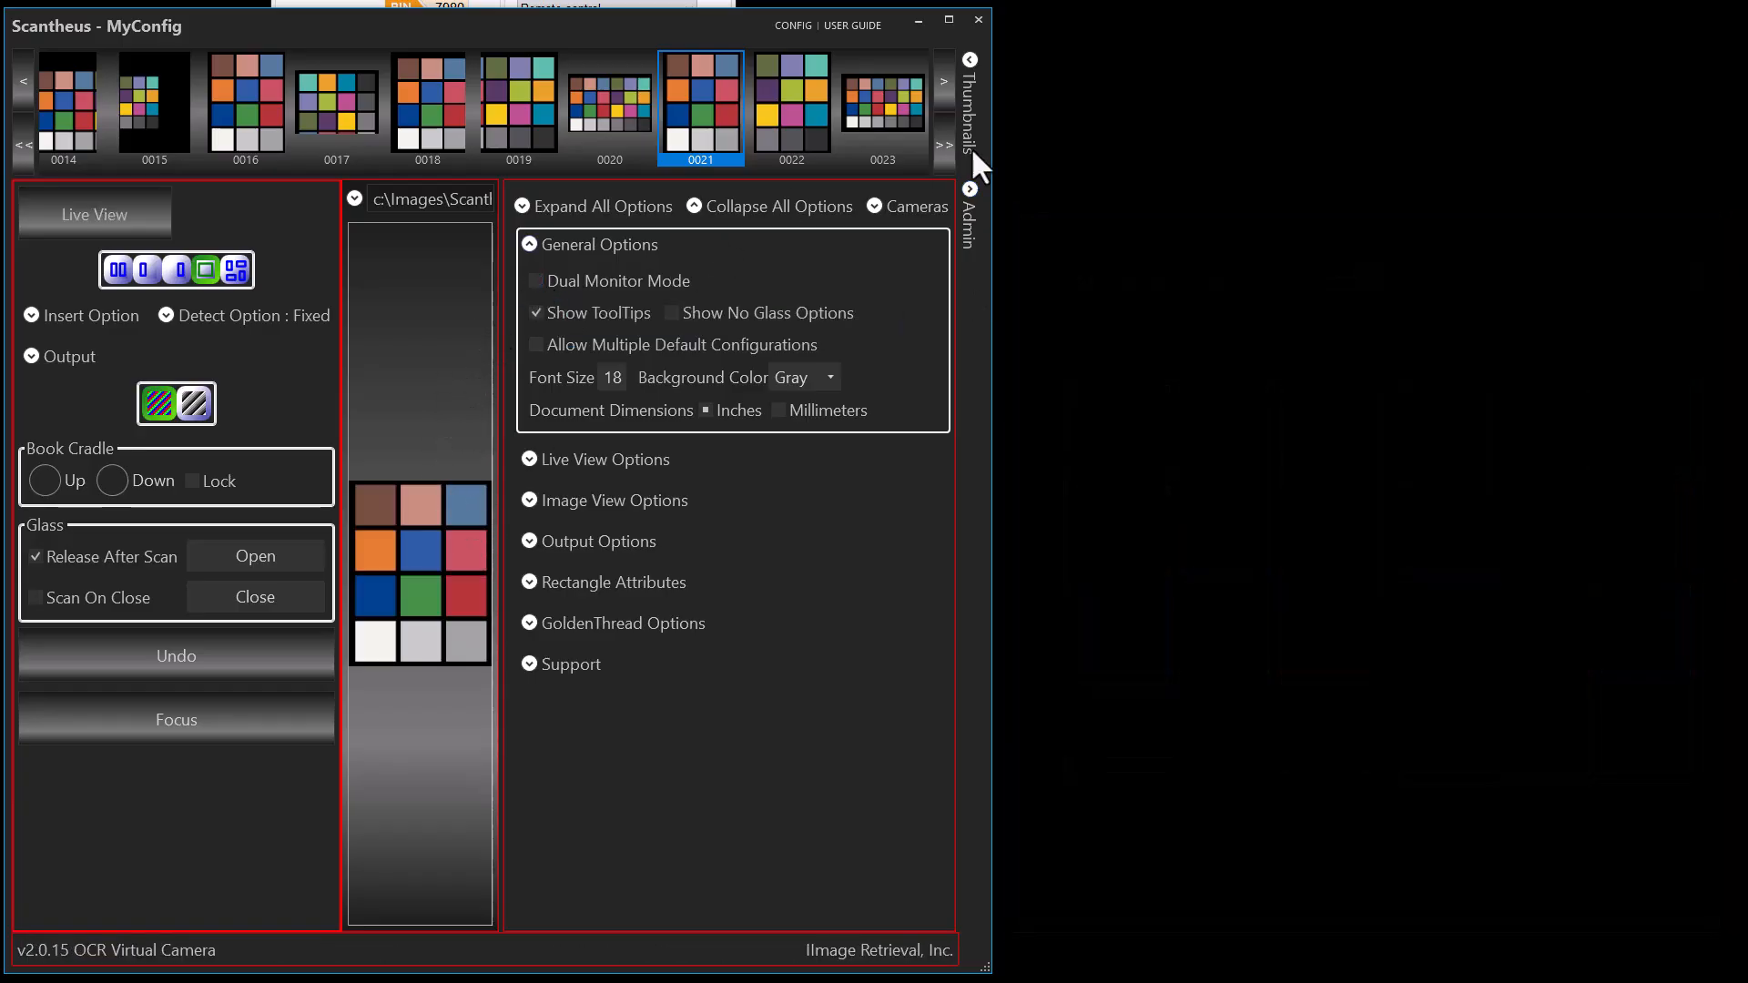
left_click(969, 189)
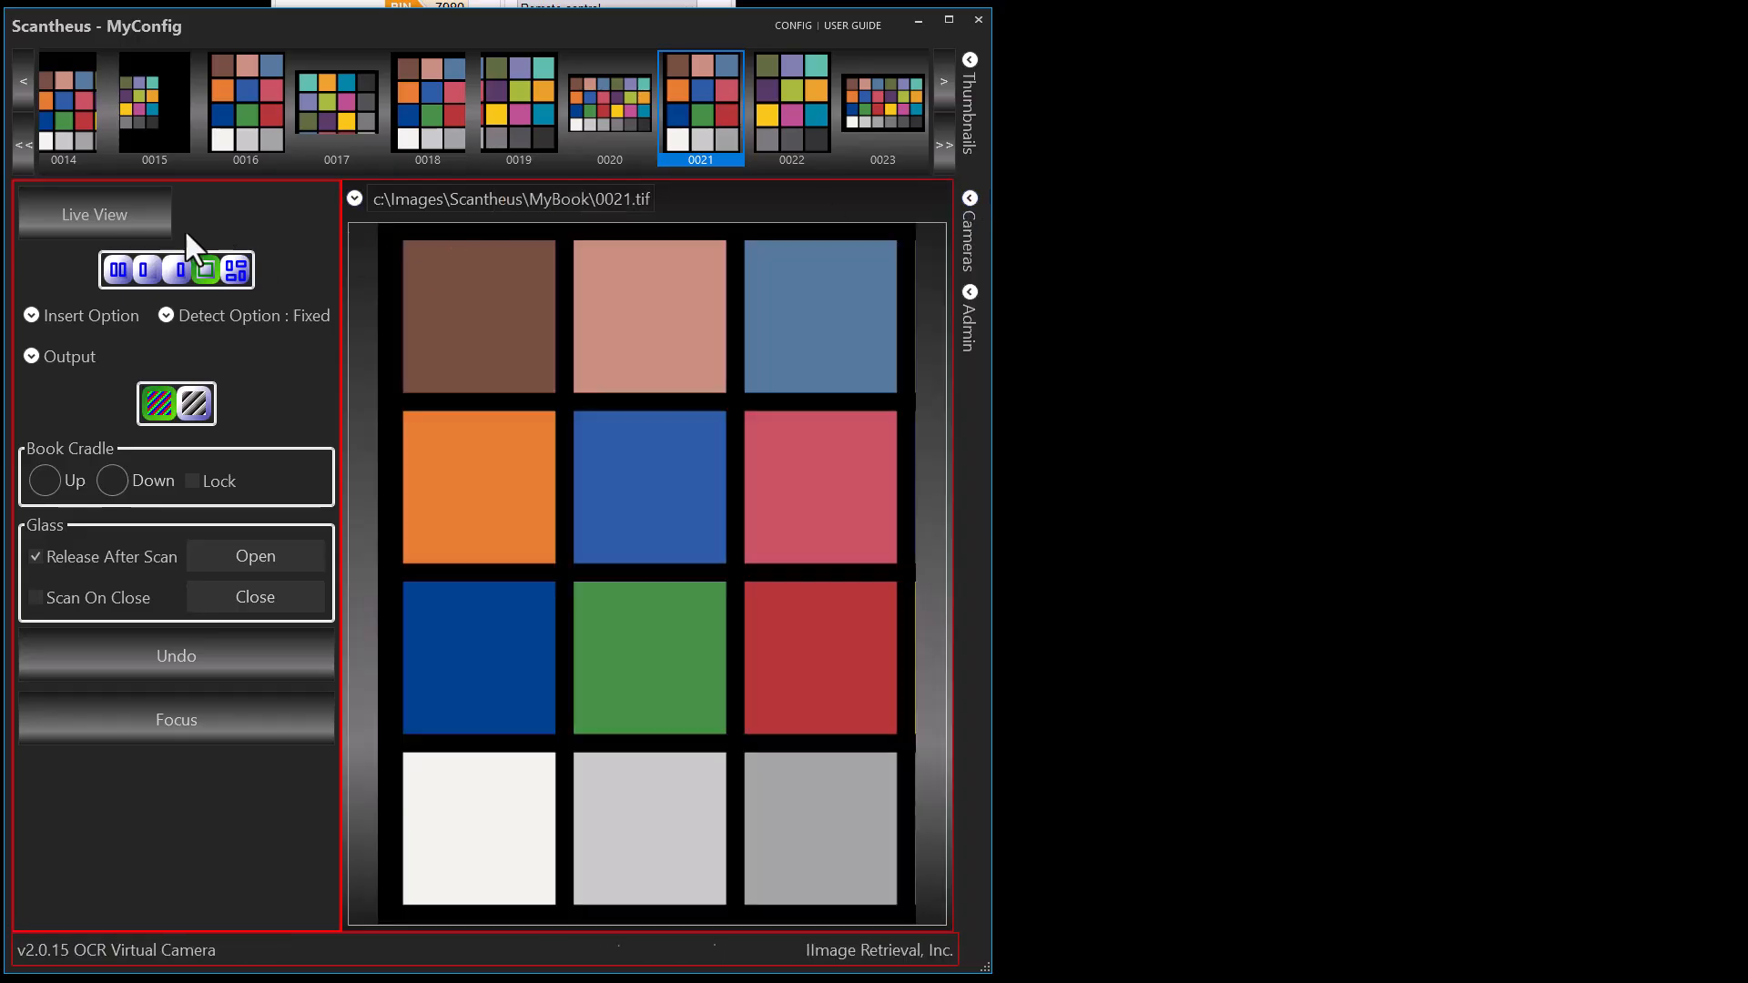
Show the live view, and display scanned image 0018 in its place
left_click(115, 217)
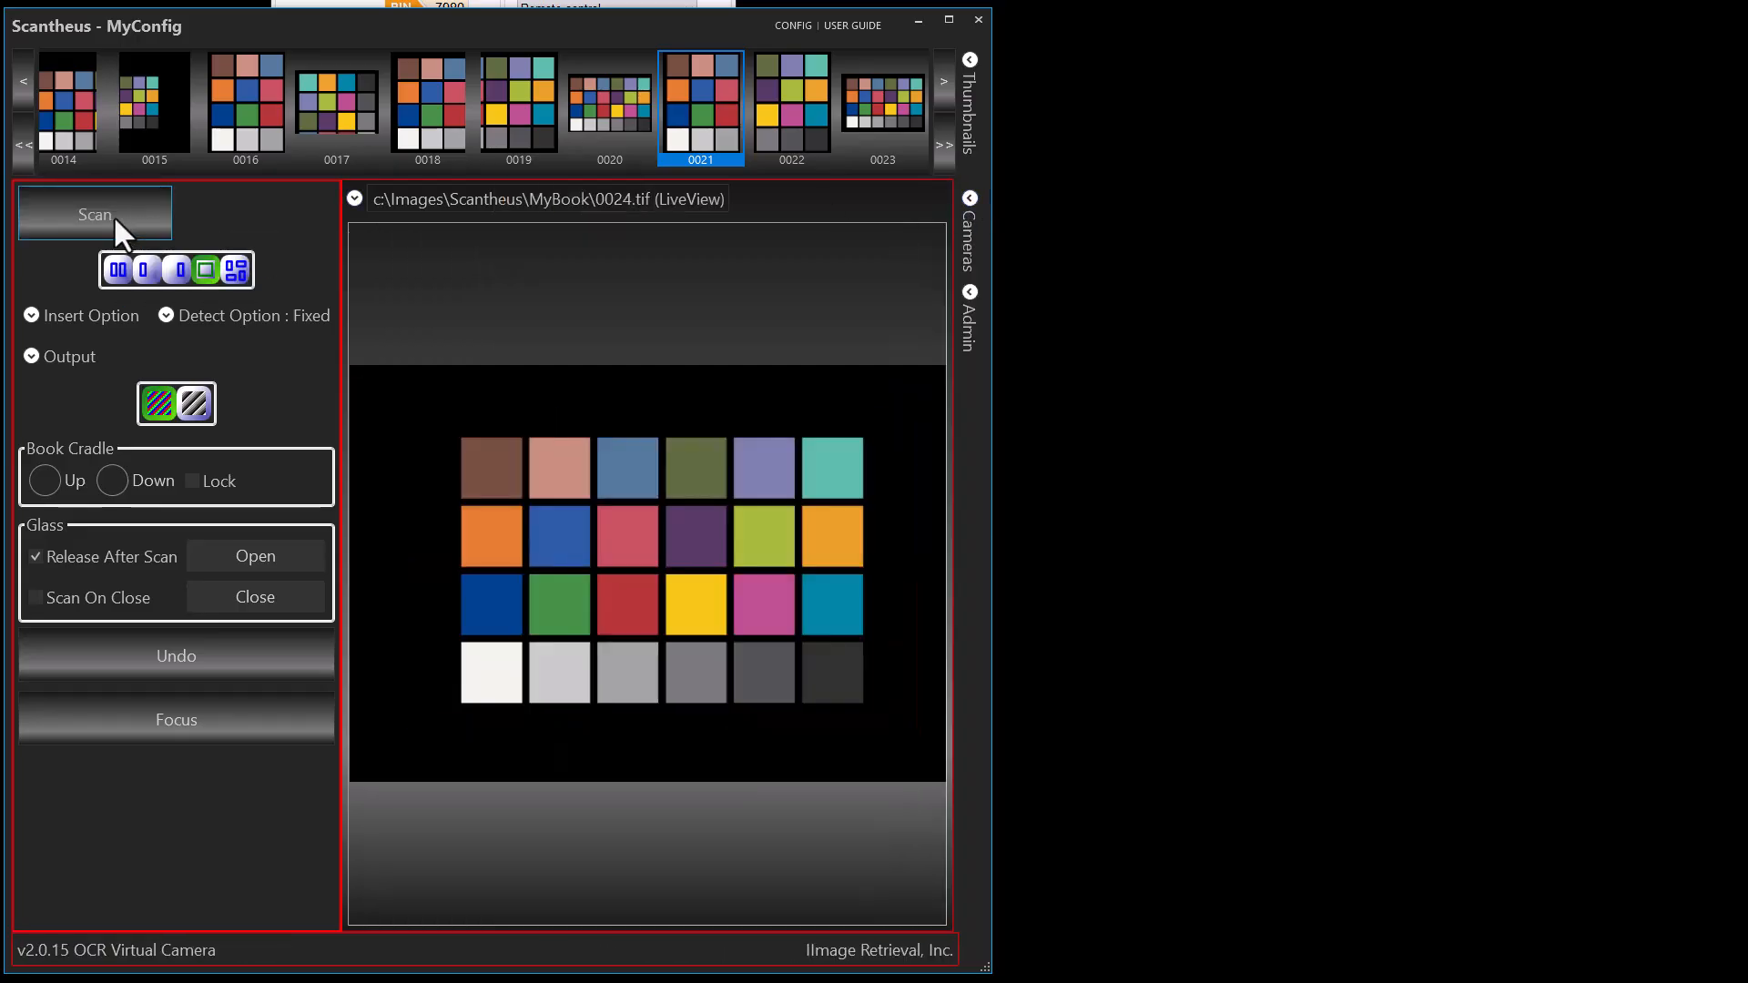
left_click(445, 100)
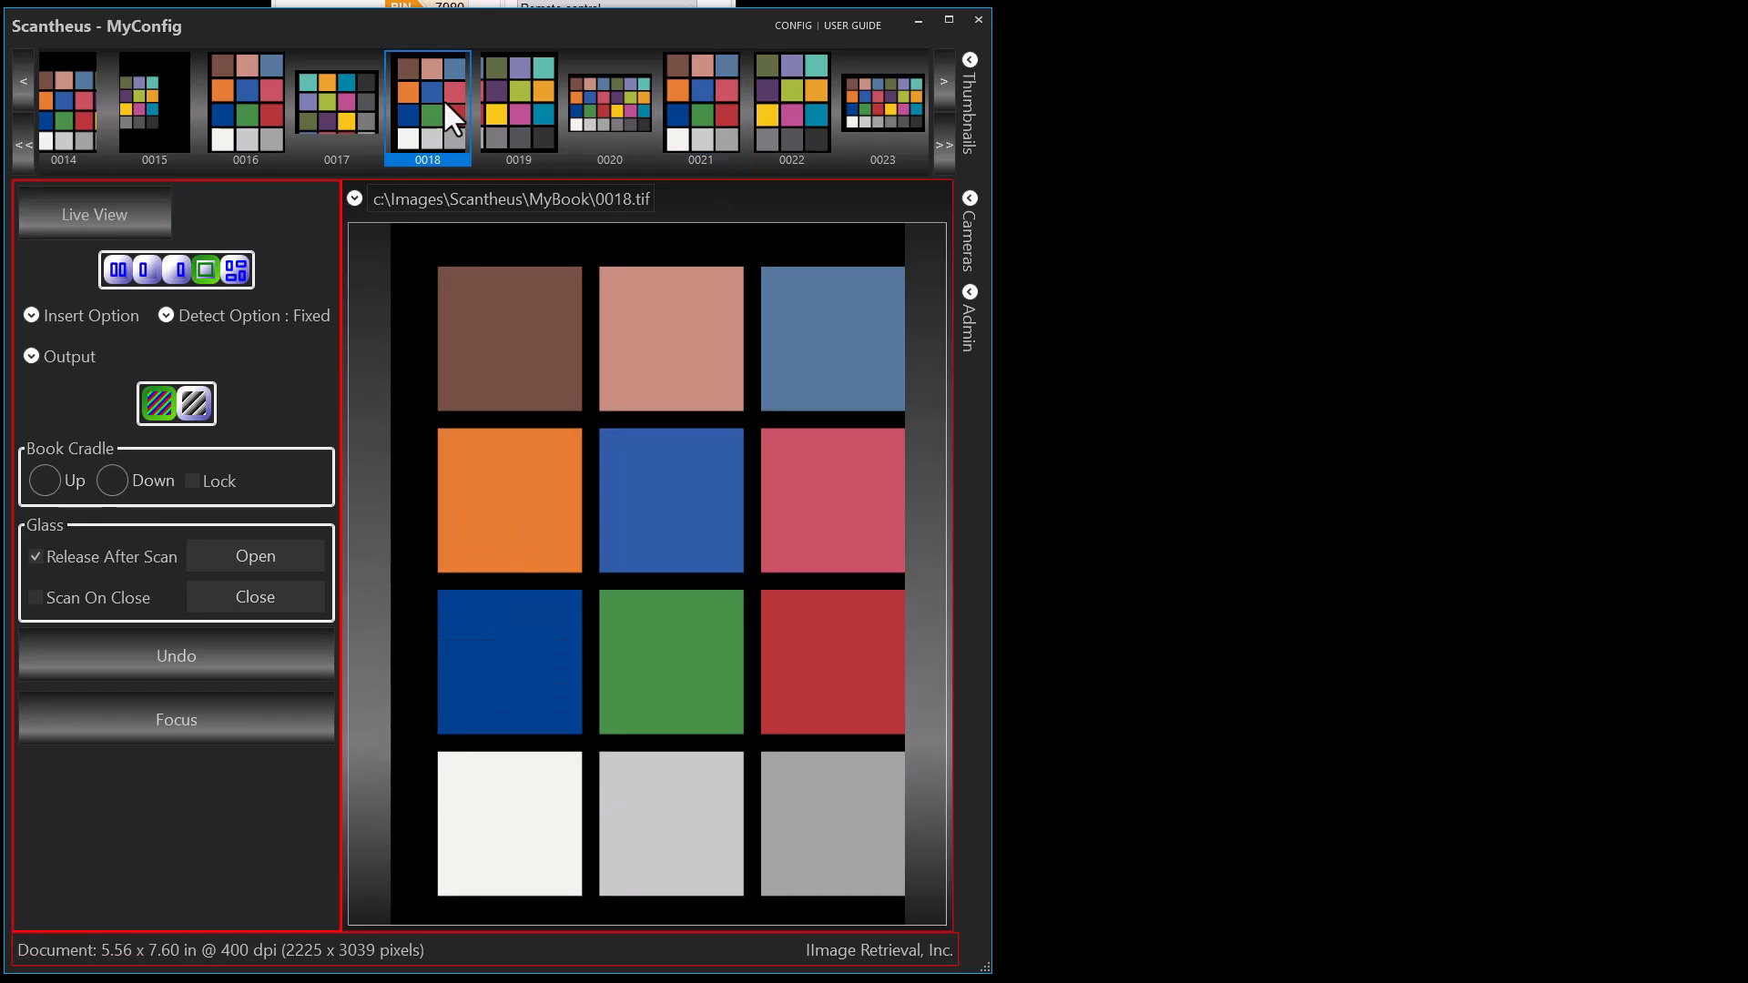
Show the admin options, expand the output settings, and turn on Show ToolTips
left_click(970, 293)
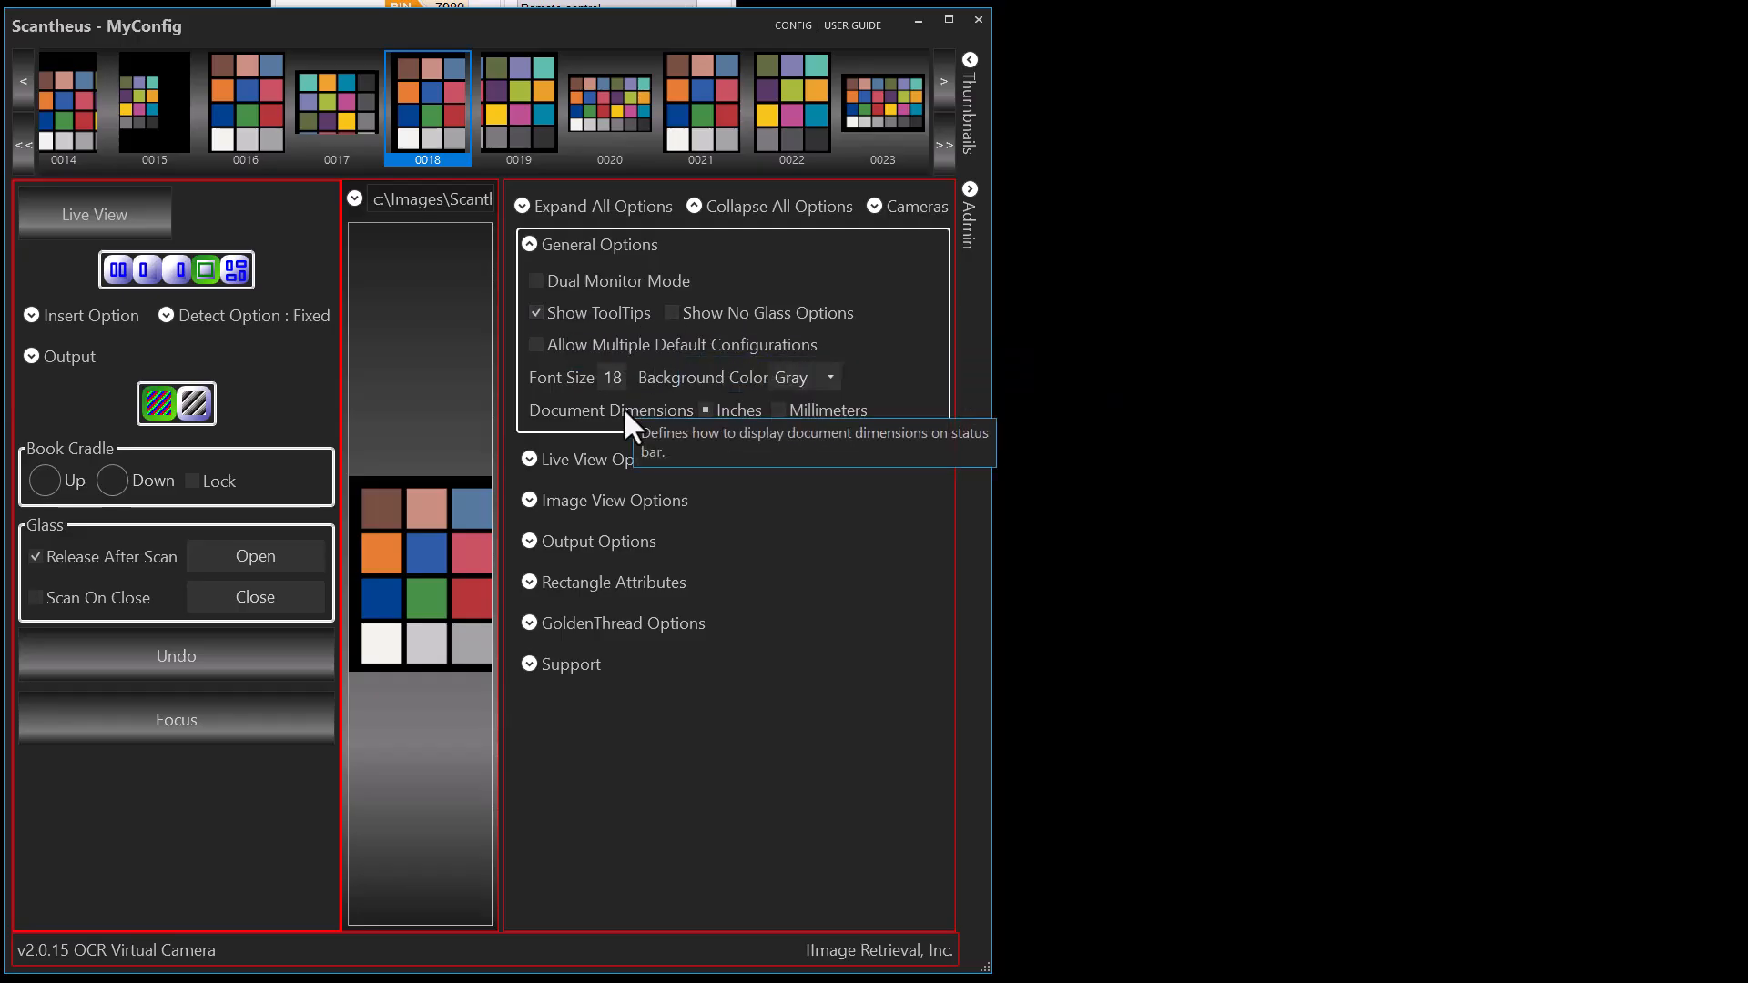
left_click(27, 356)
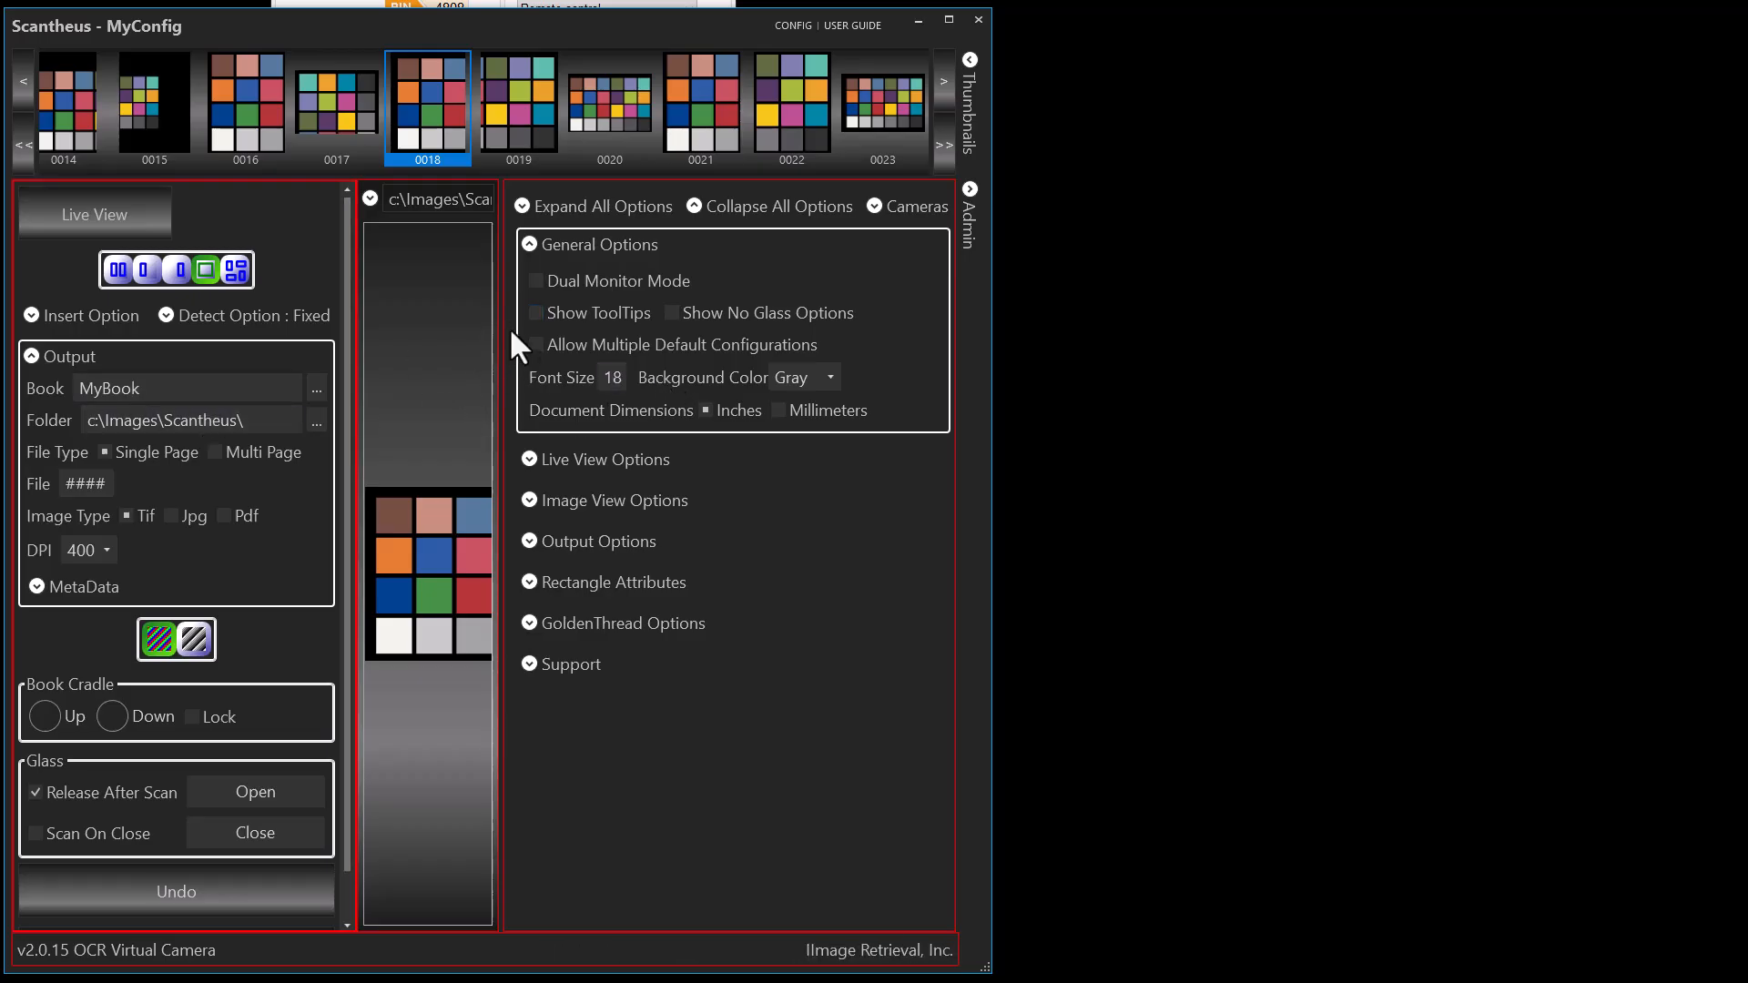
left_click(537, 312)
Turn on Show No Glass Options in the general admin options, and expand the No Glass Options in the camera settings
left_click(670, 312)
left_click(874, 206)
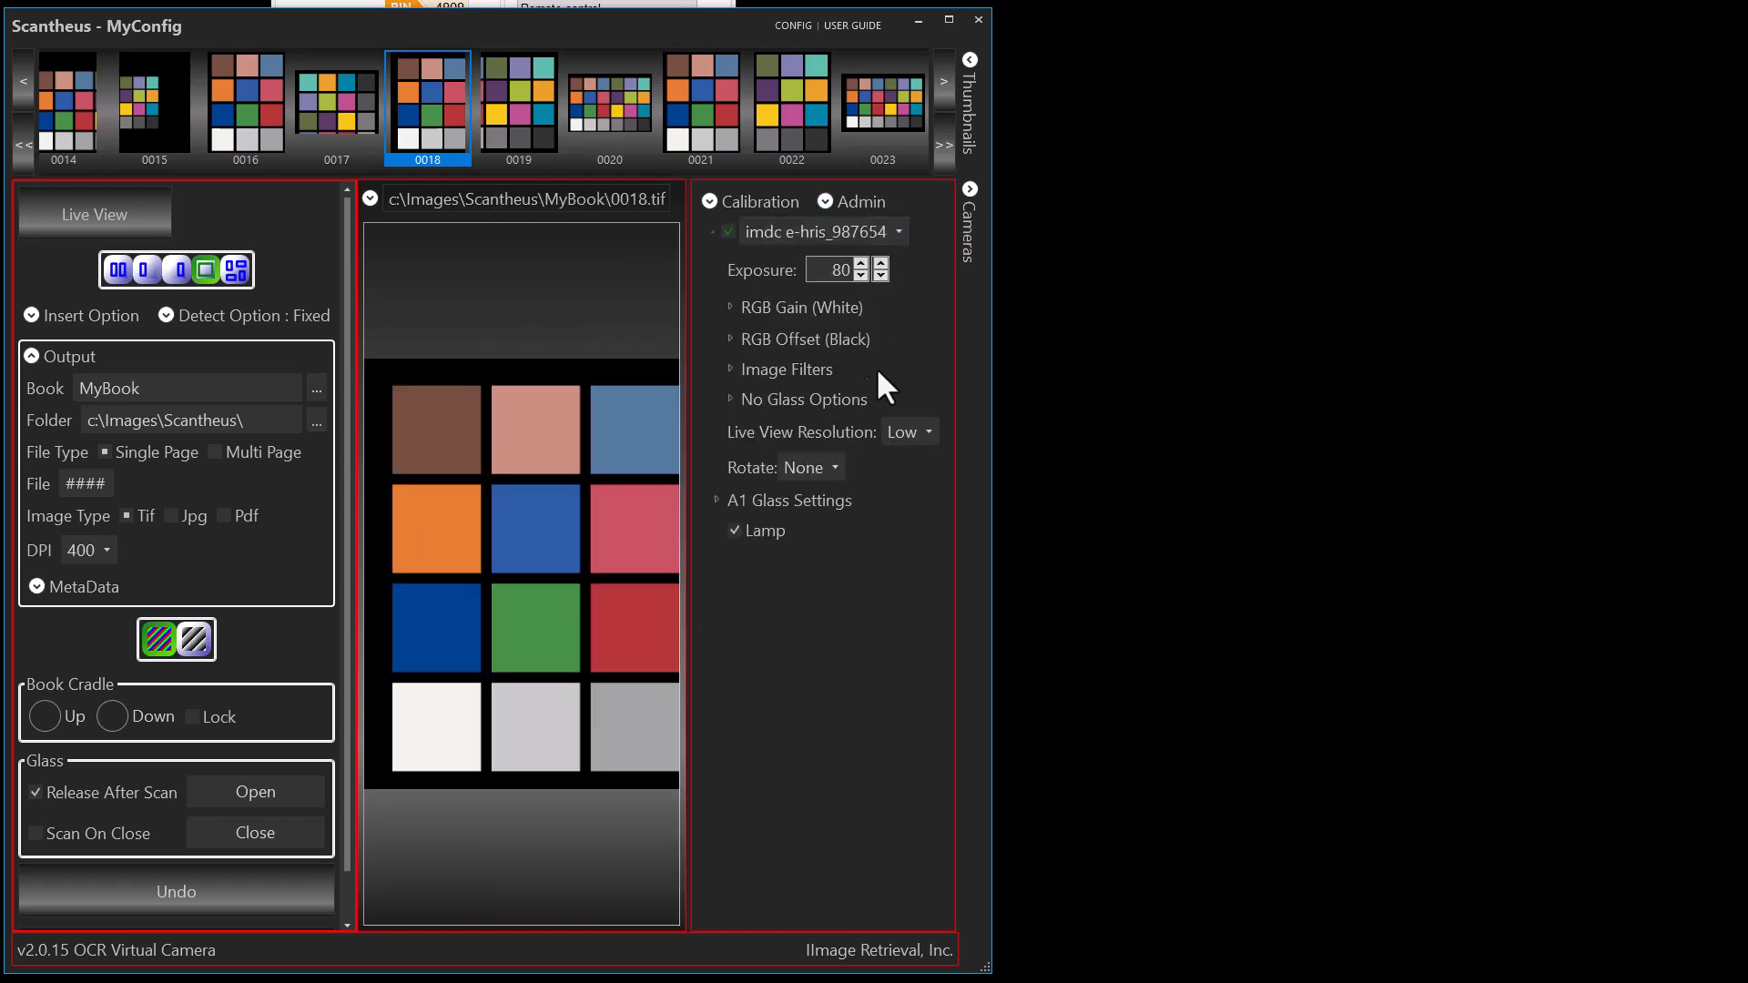
left_click(730, 400)
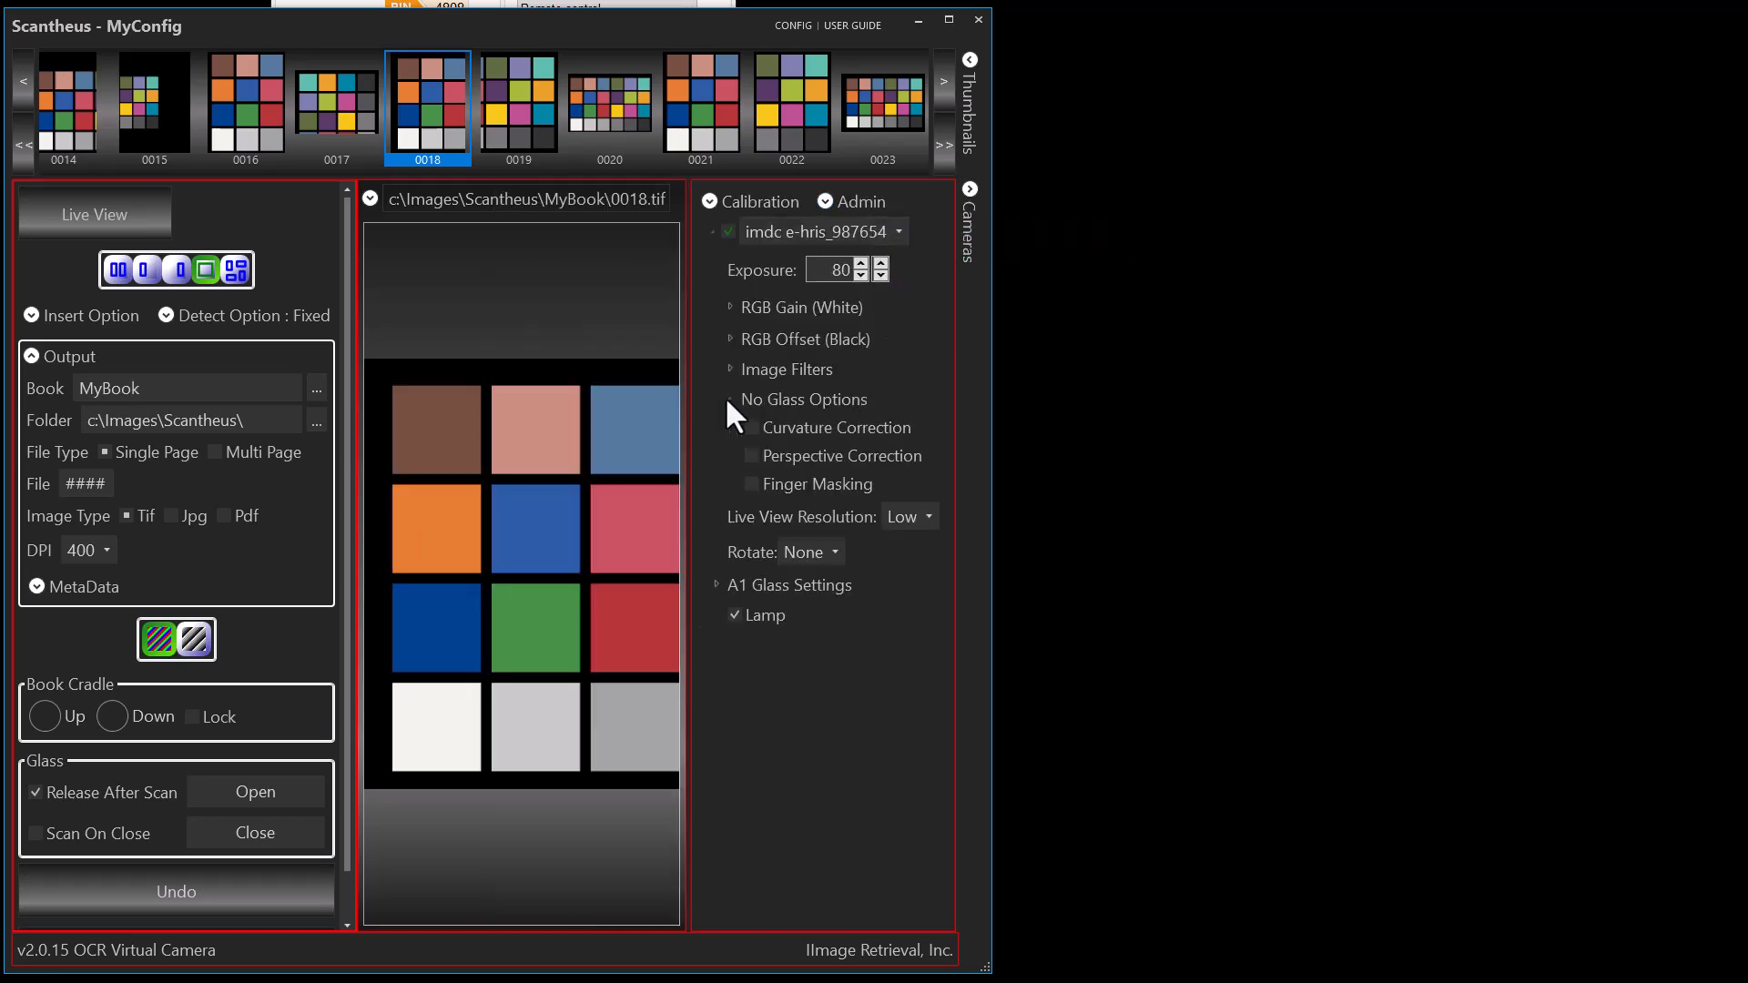
Turn off Show No Glass Options in the general admin options, and review the camera settings
left_click(827, 199)
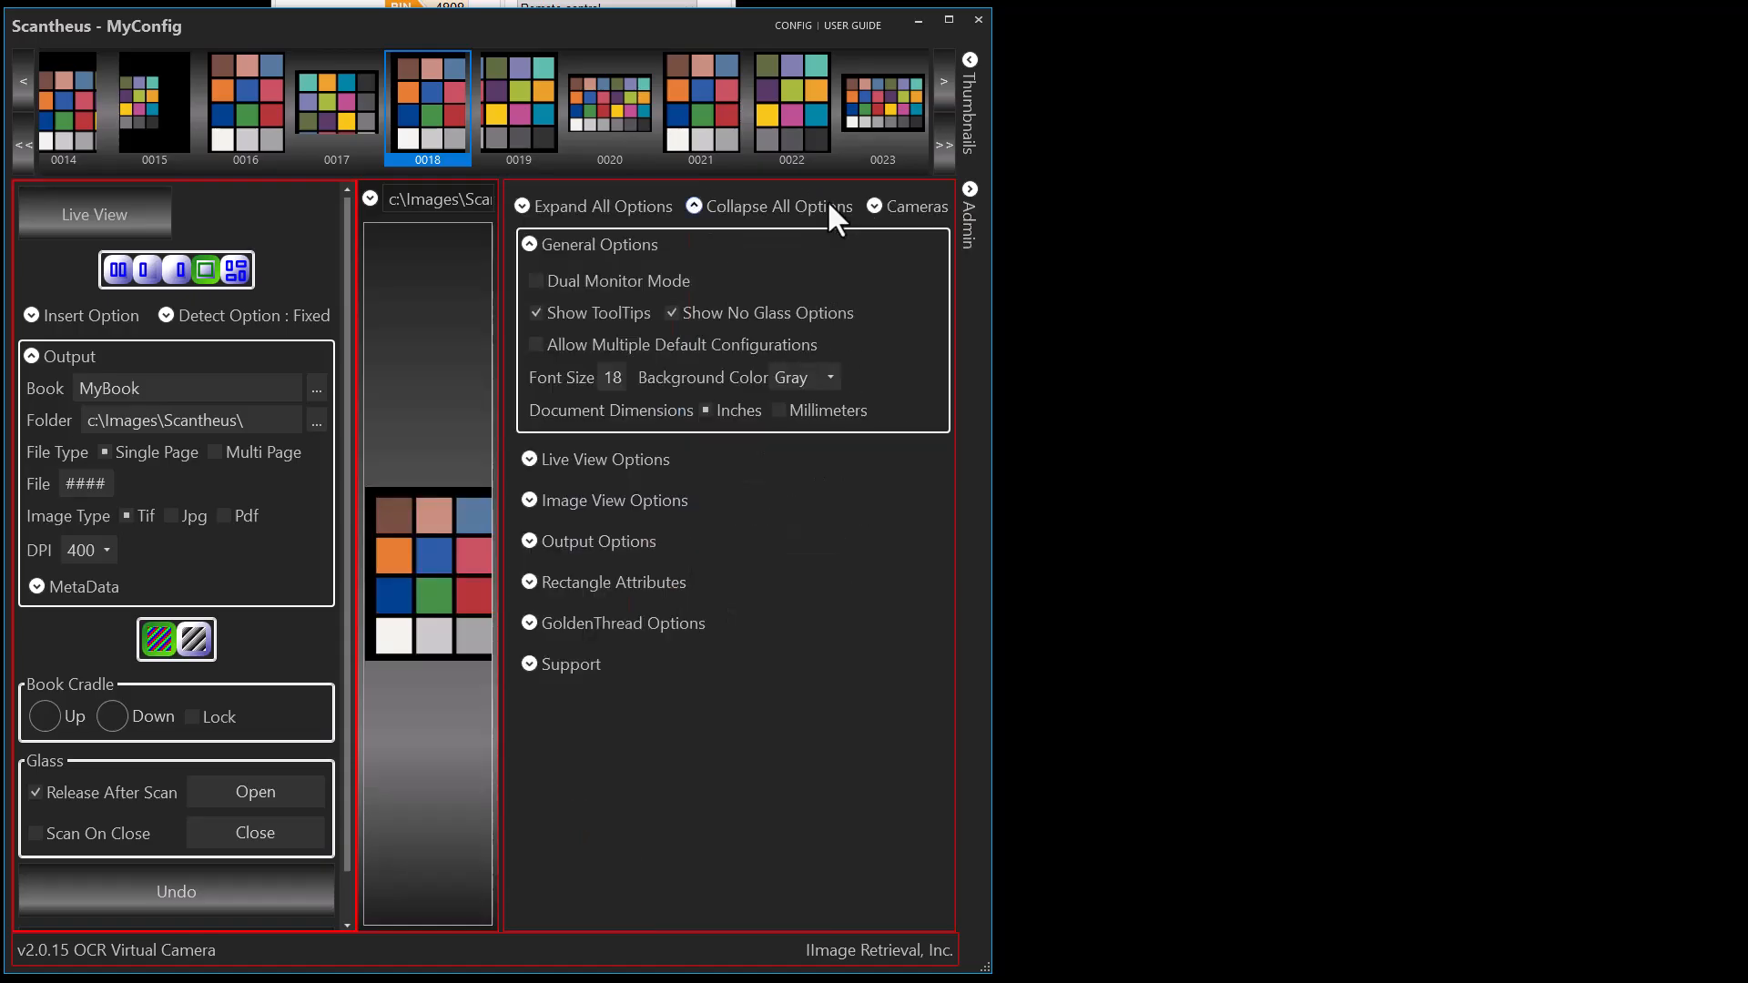
left_click(670, 313)
left_click(872, 204)
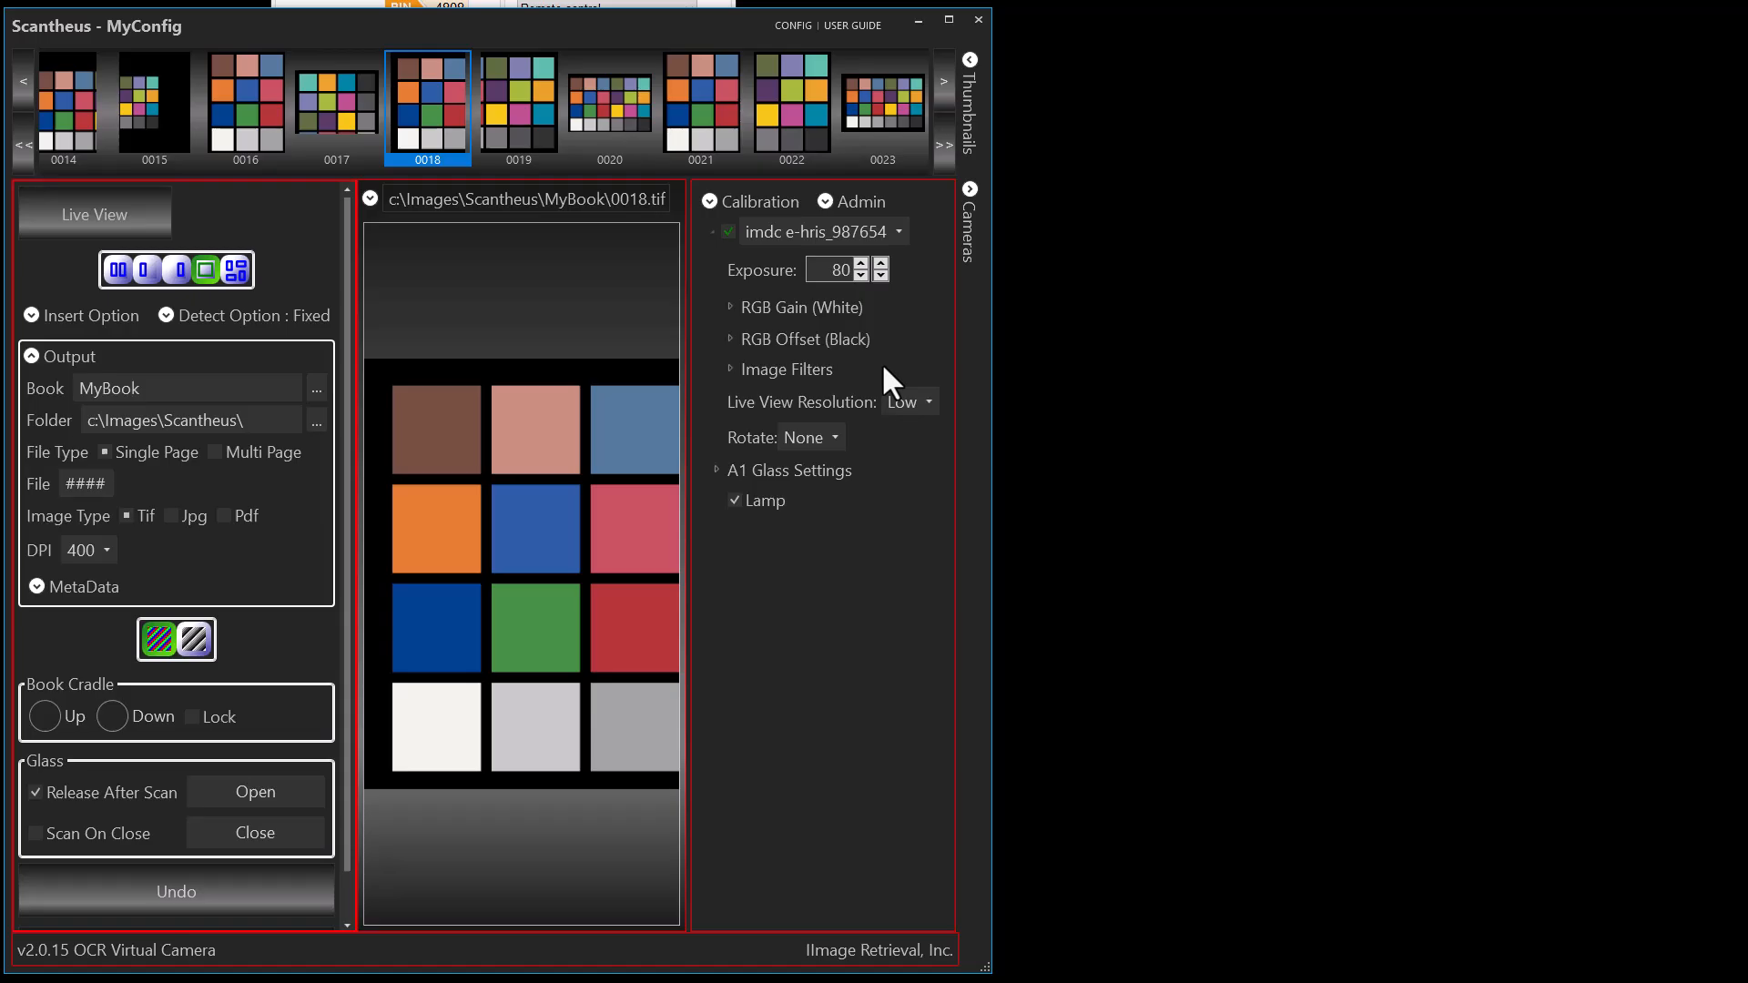
Turn Show No Glass Options back on in the admin options, and expand that group in the camera settings
left_click(824, 201)
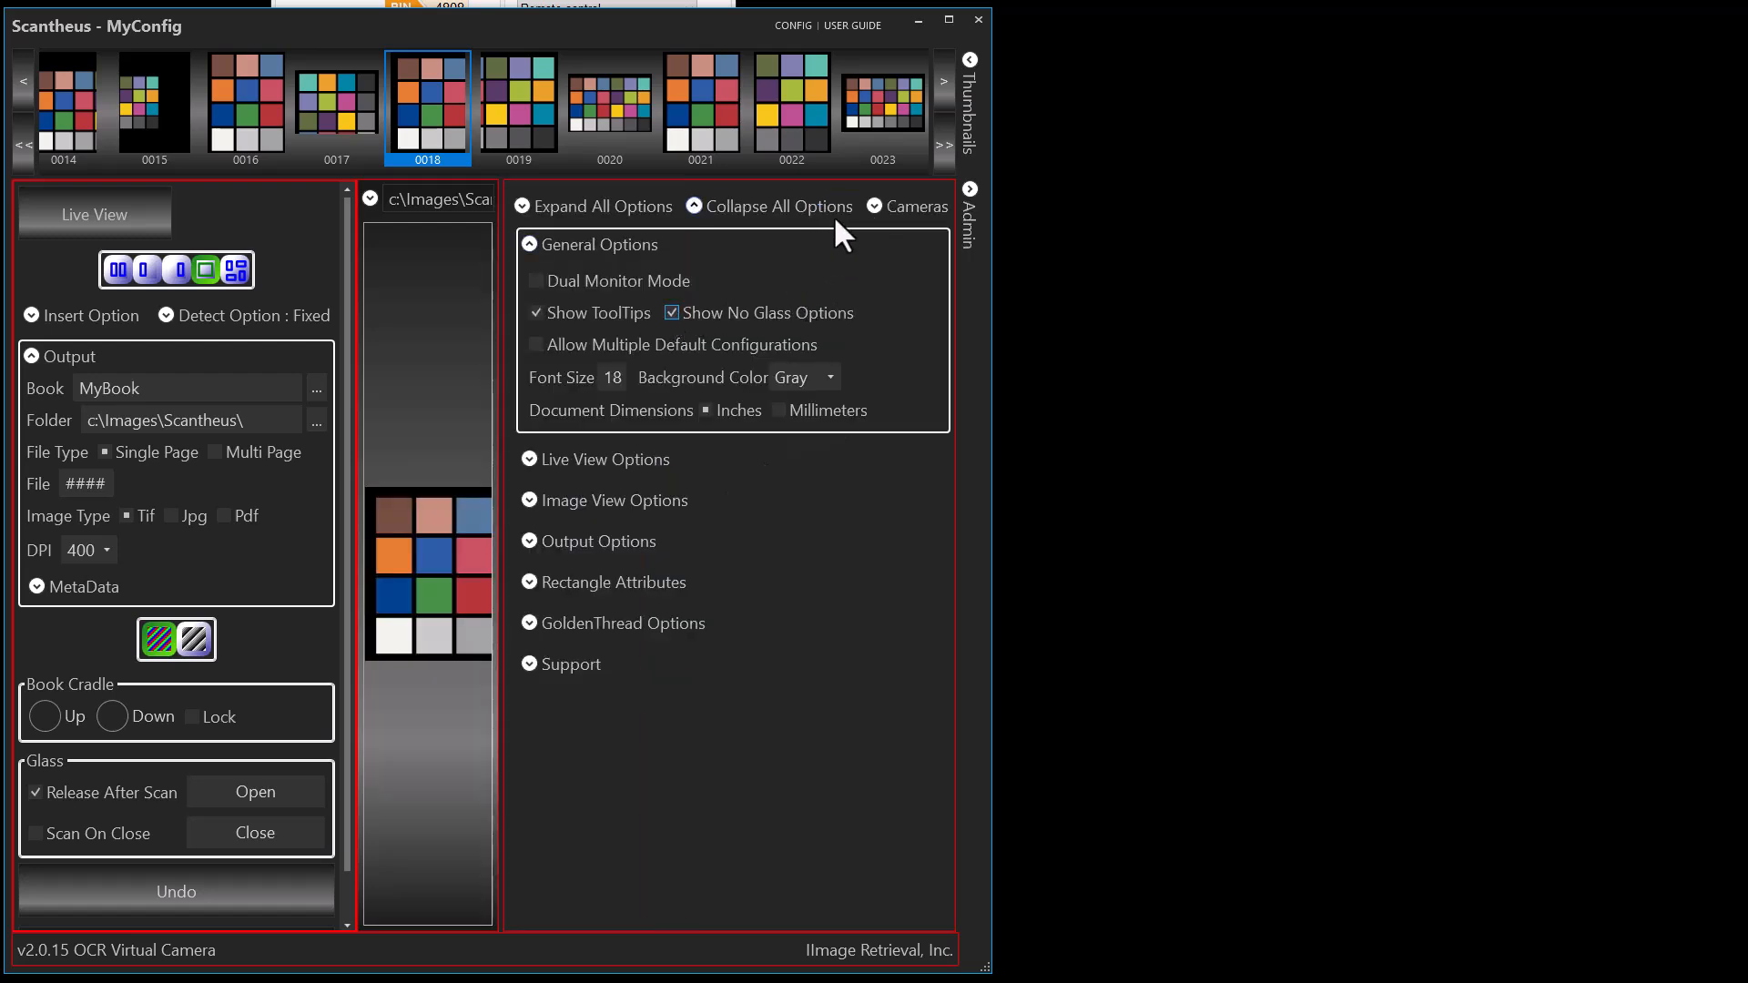
left_click(880, 204)
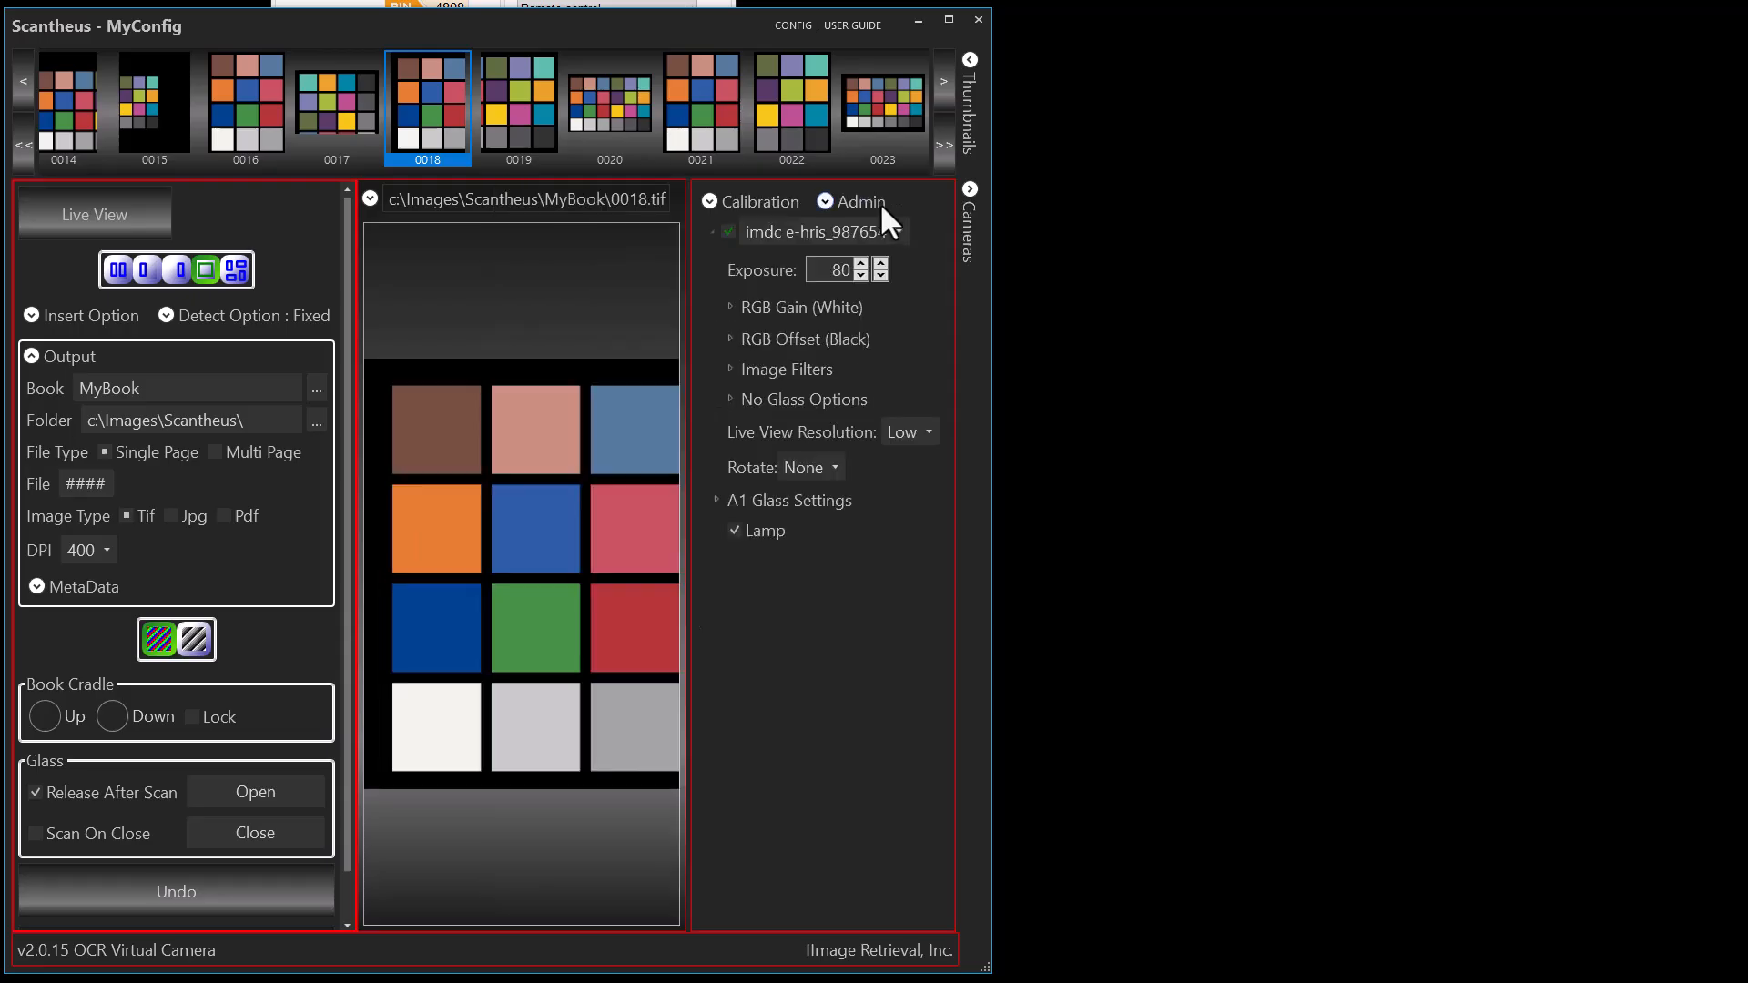
left_click(728, 395)
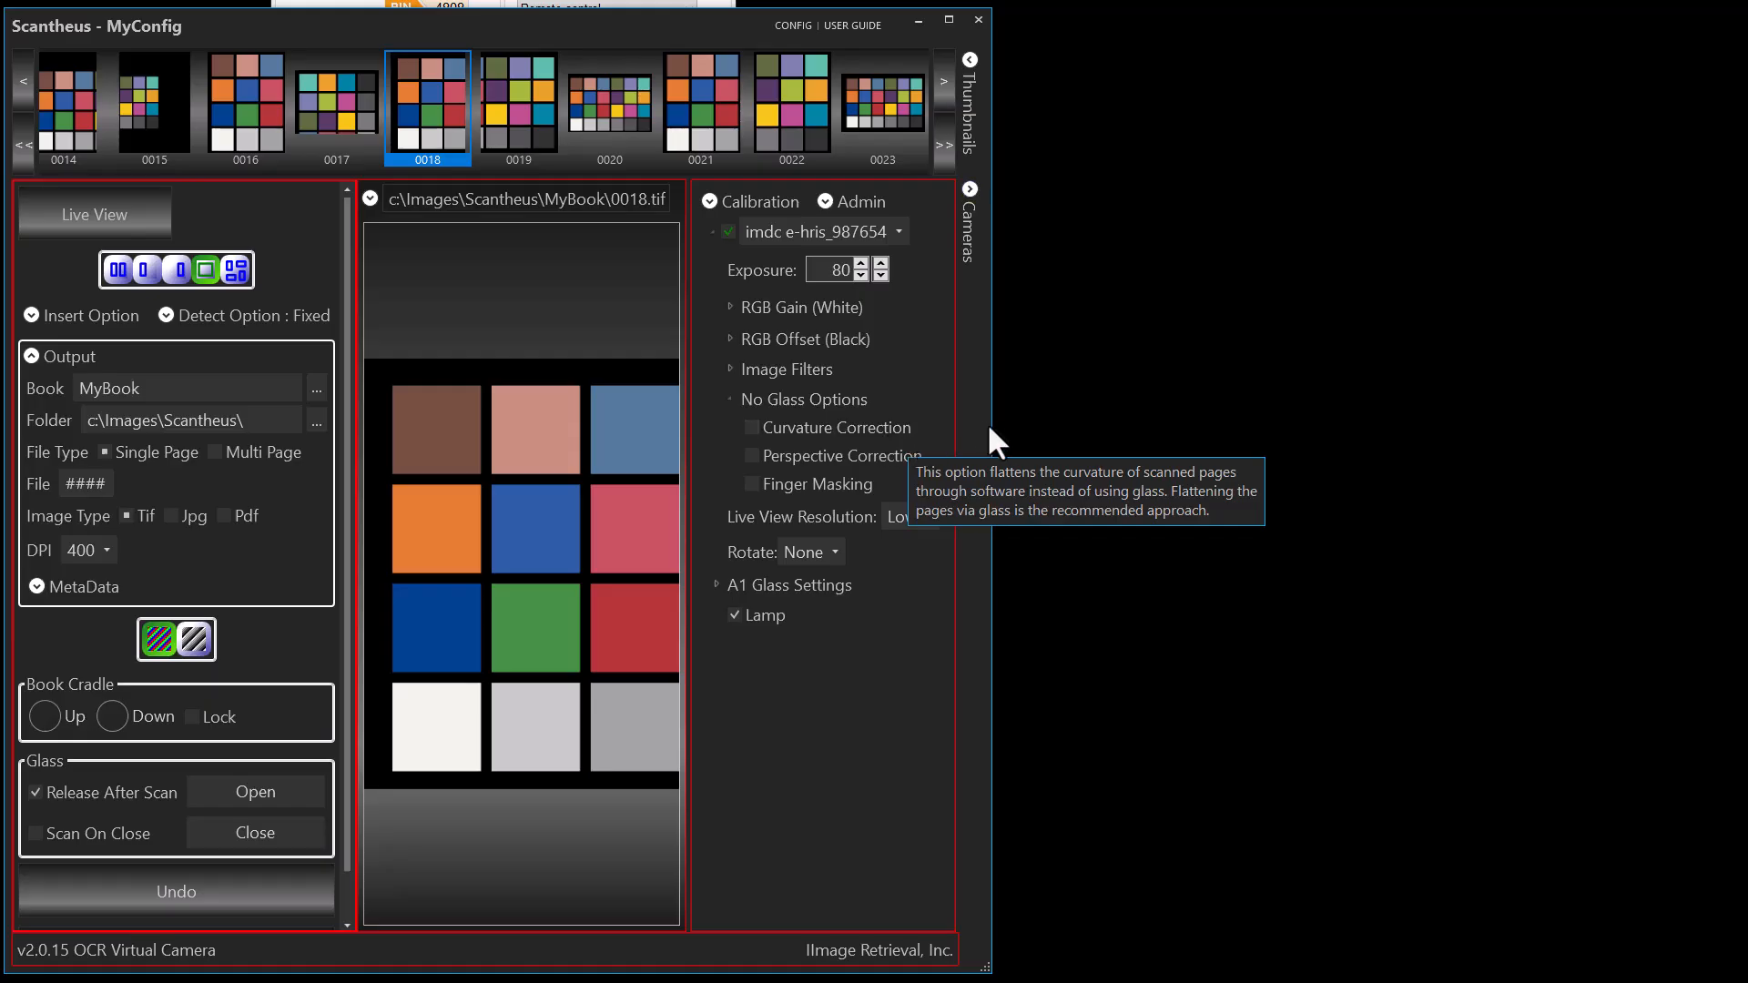
Widen the application window, and examine the Curvature Correction and Perspective Correction options
left_click_drag(990, 424, 1730, 483)
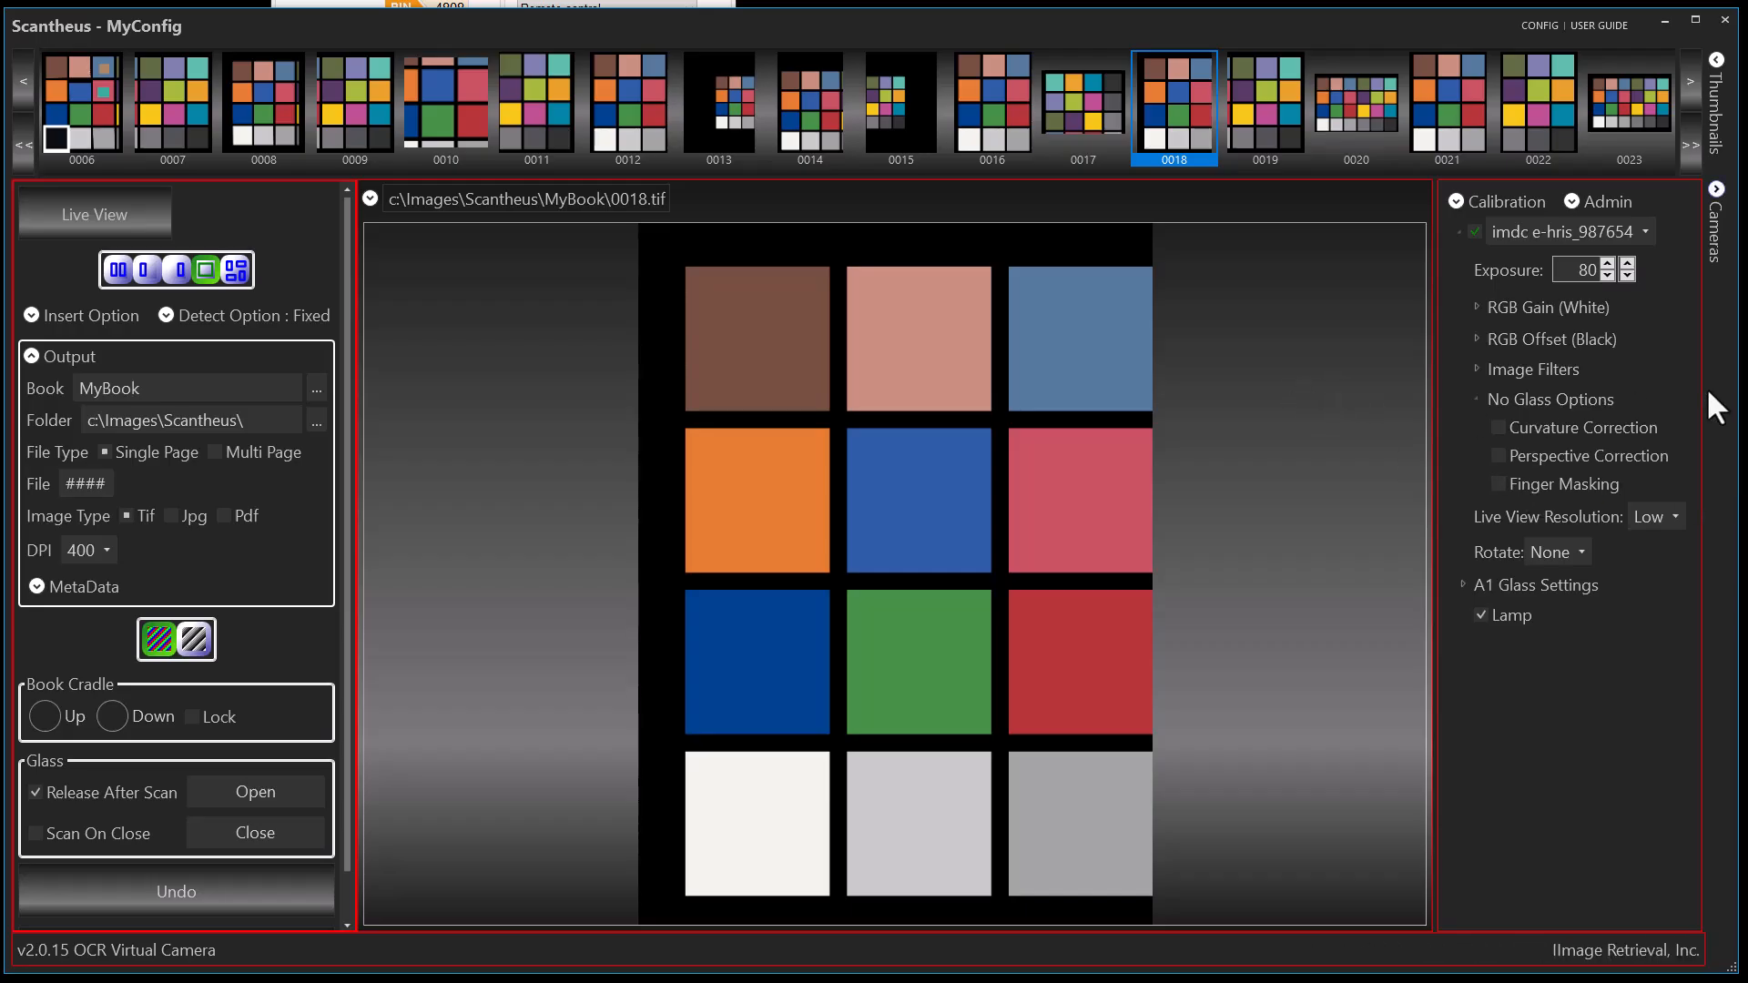
mouse_move(1607, 426)
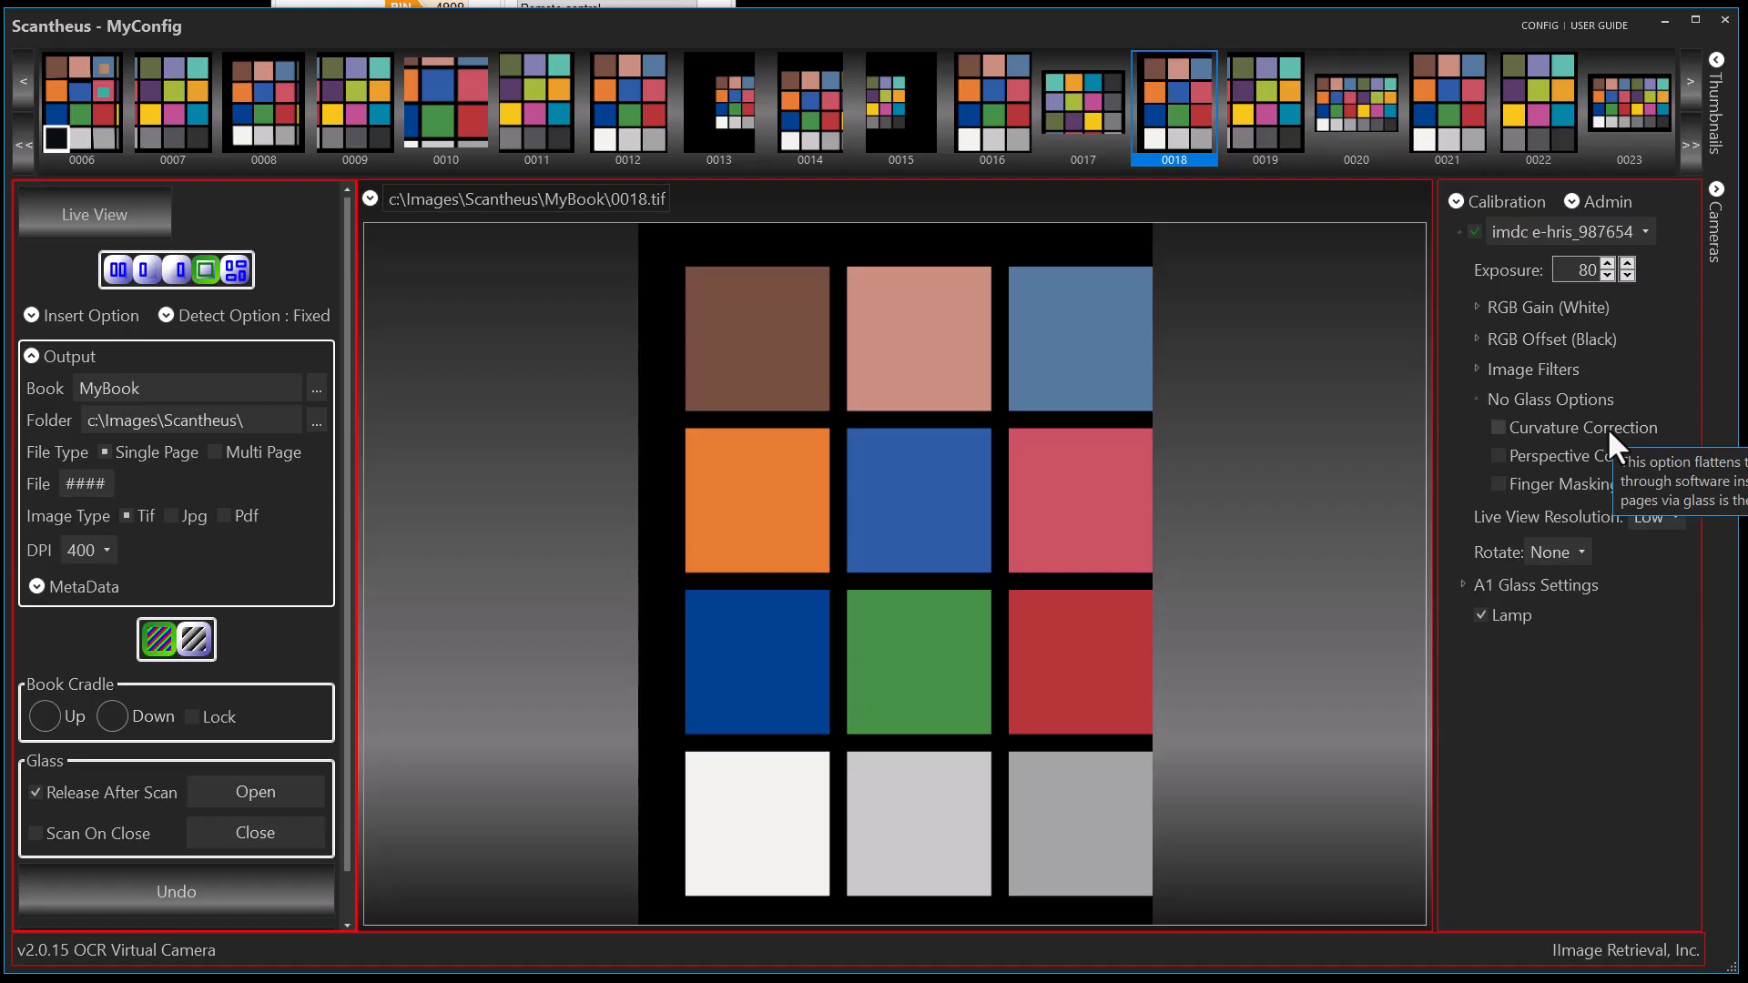
mouse_move(1549, 461)
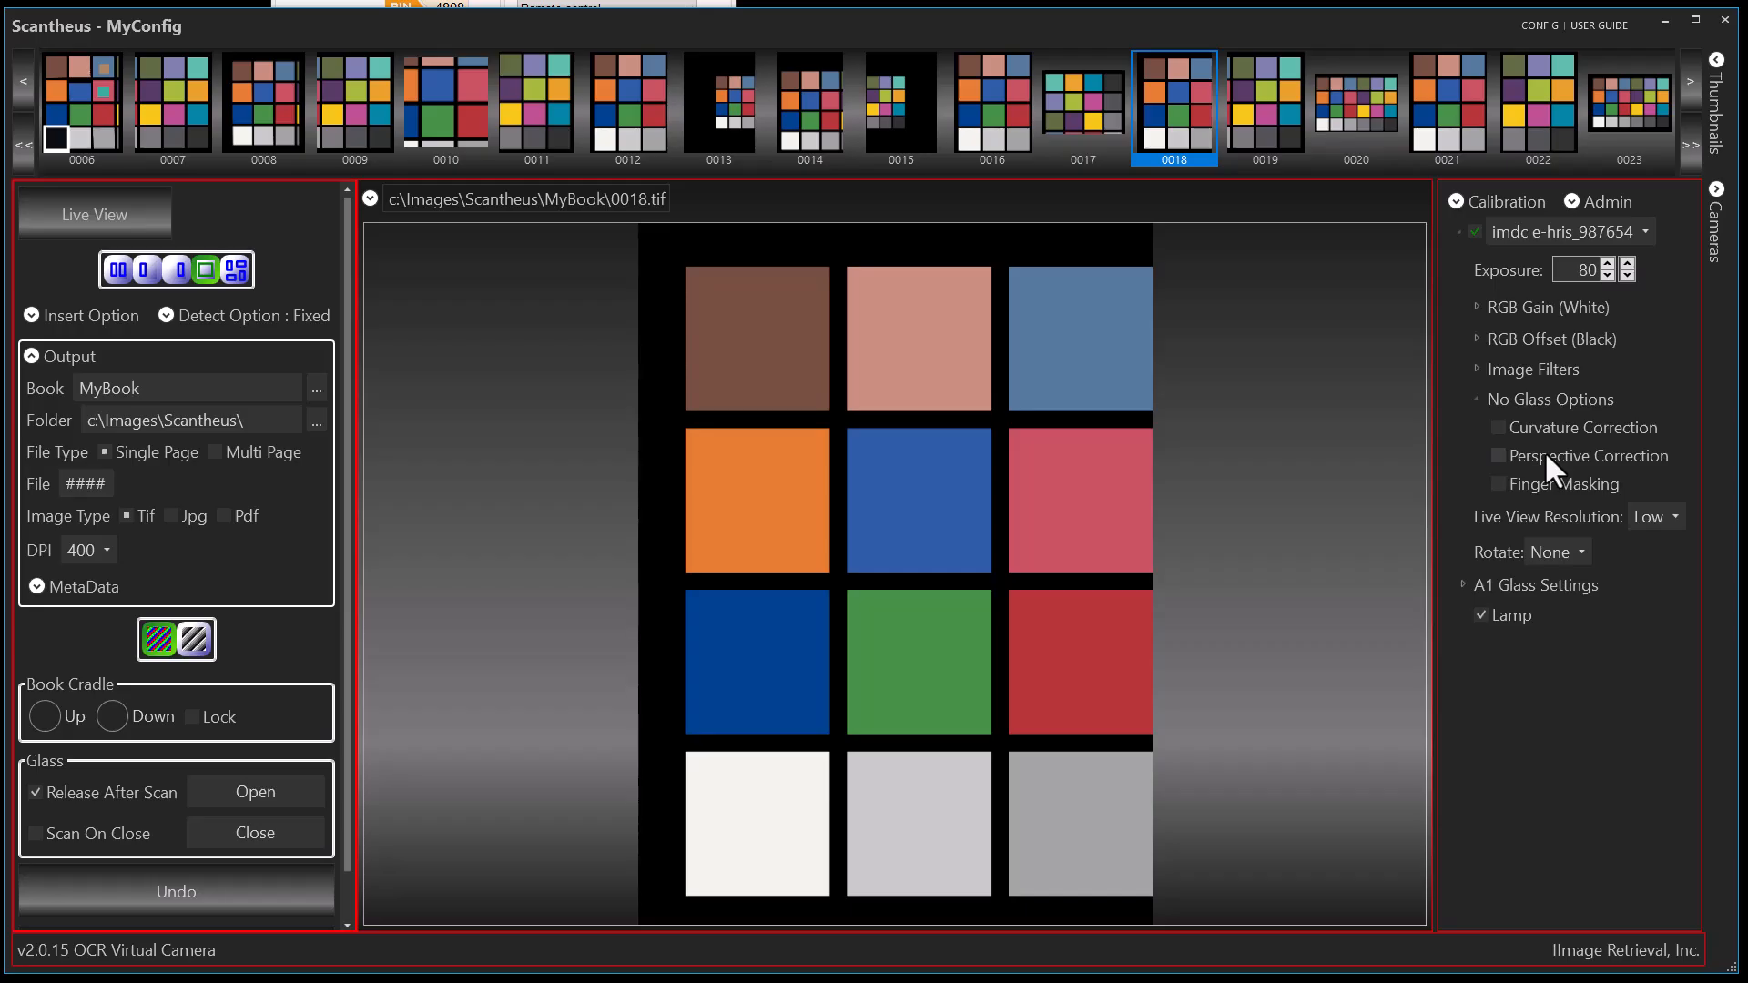
Return to the live view, and scan image 0024 with Perspective Correction turned on
left_click(96, 211)
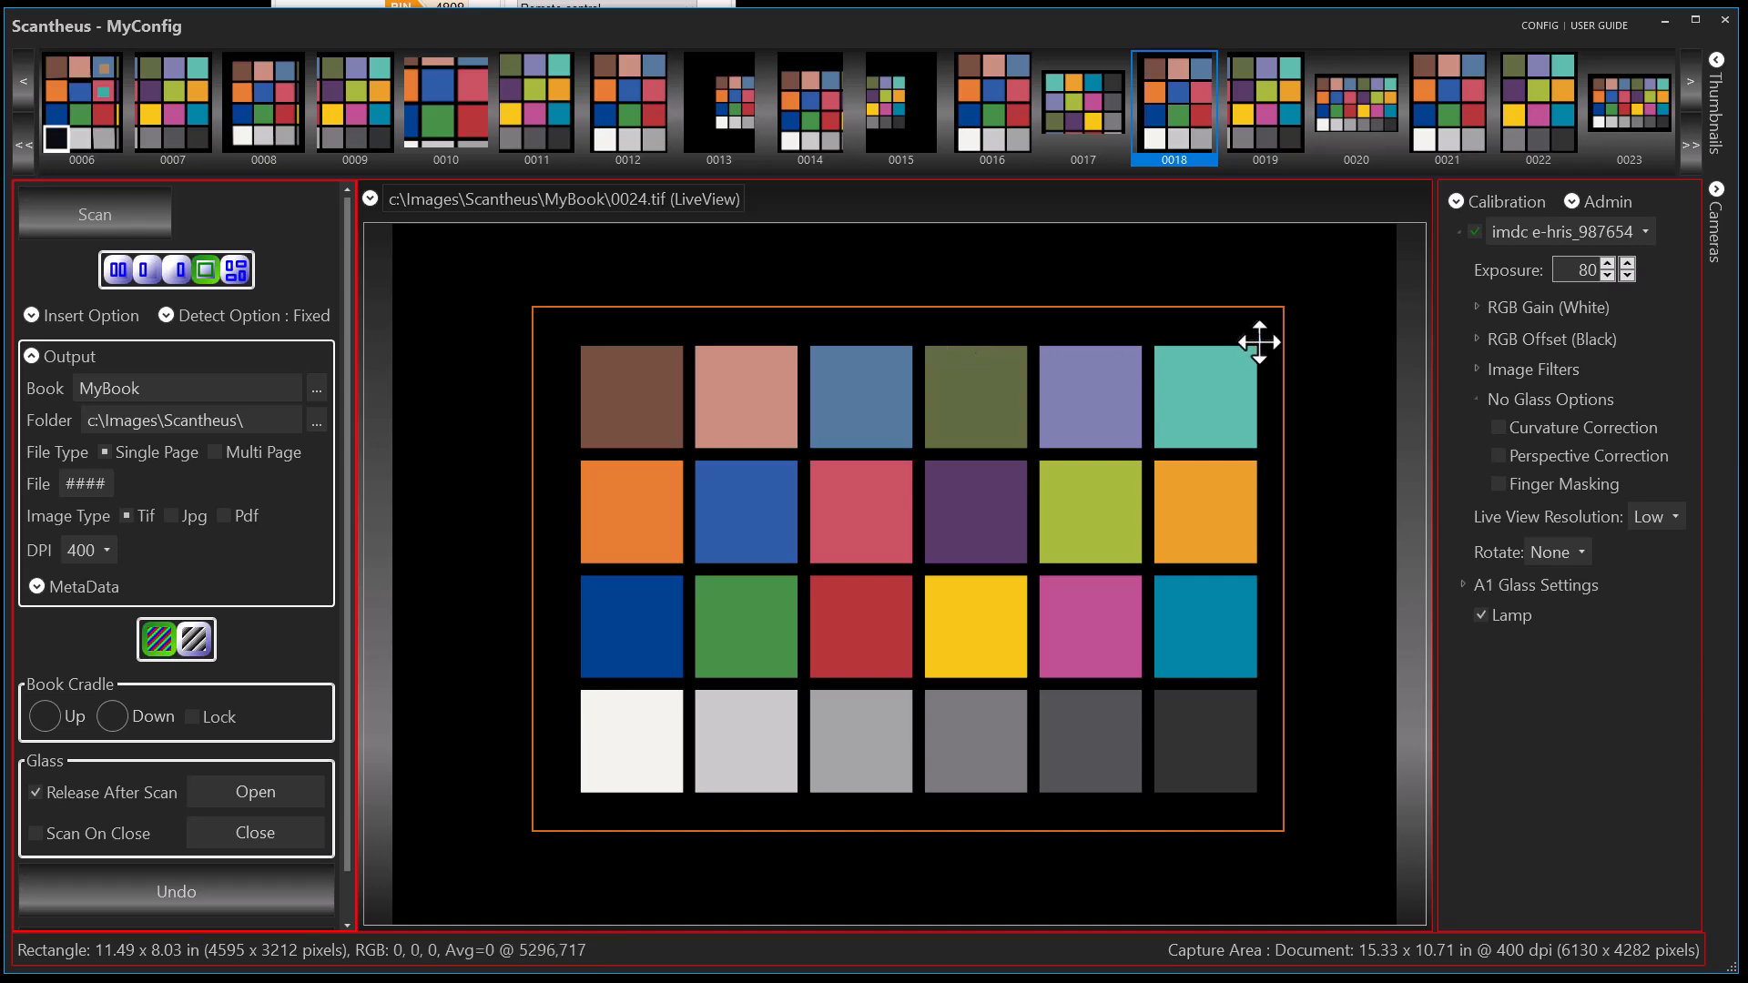
left_click(1498, 455)
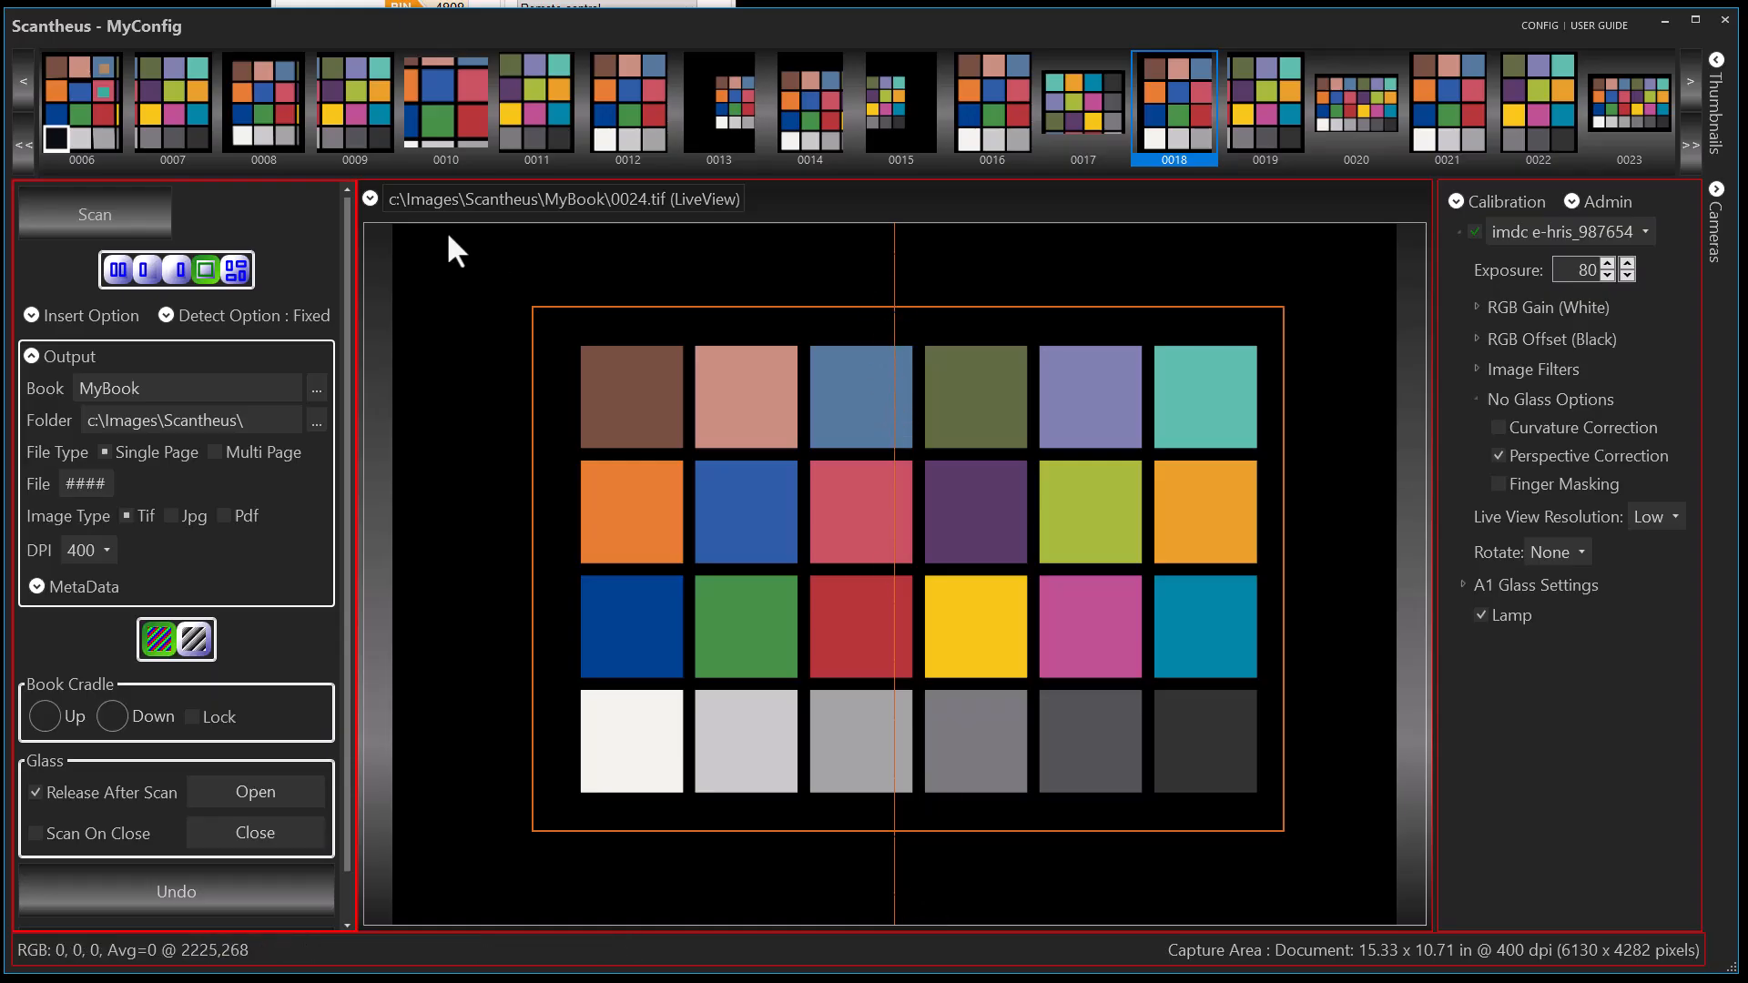
left_click(113, 214)
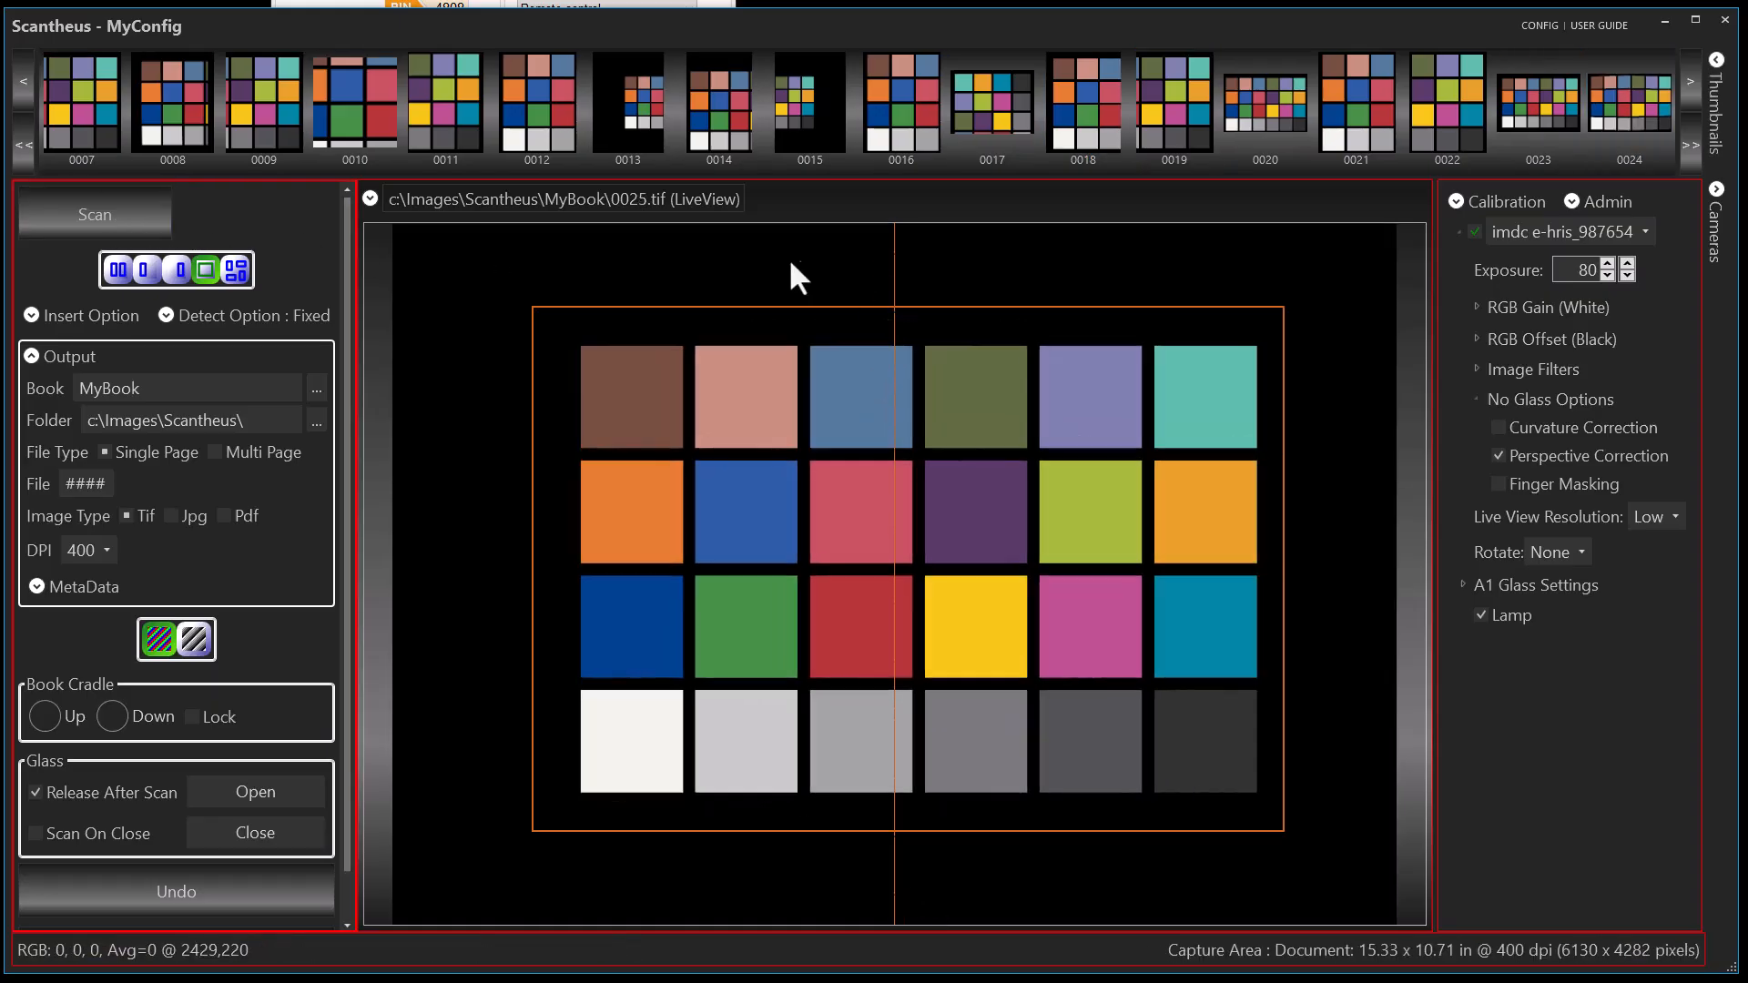
Display scanned image 0024, and compare it with image 0023
left_click(1626, 102)
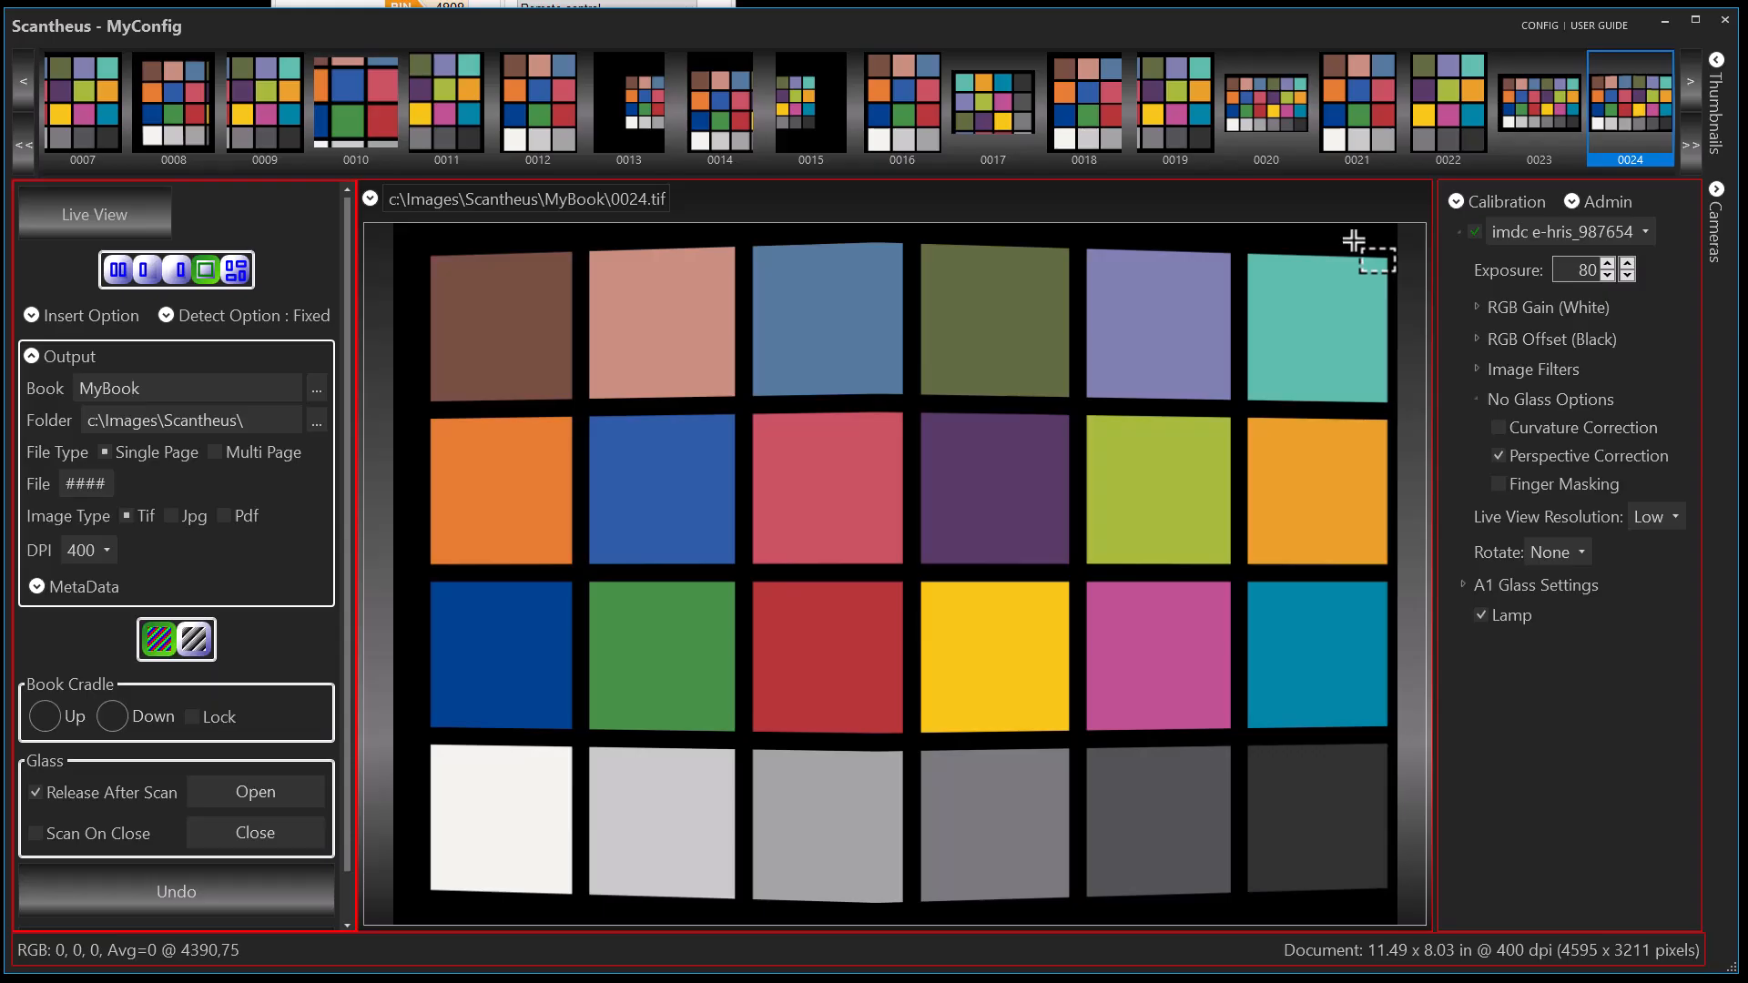
left_click(1545, 113)
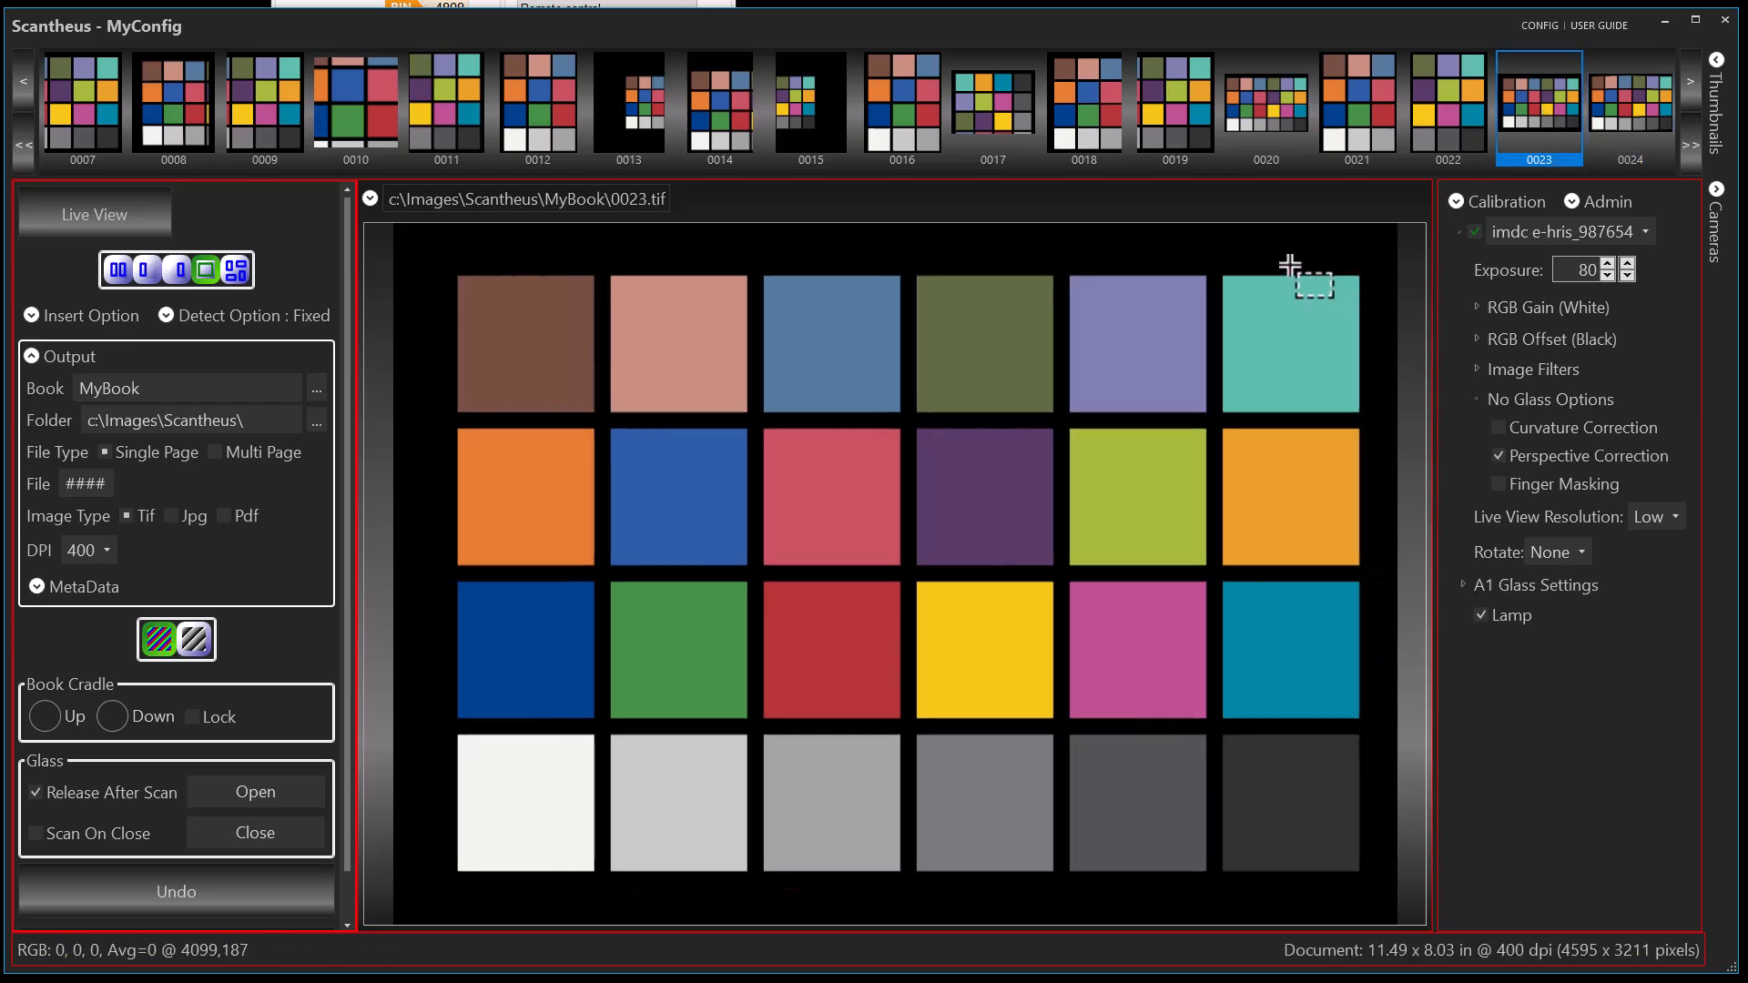
Turn off Perspective Correction for the camera, and turn off Show No Glass Options in the general admin options
left_click(1498, 456)
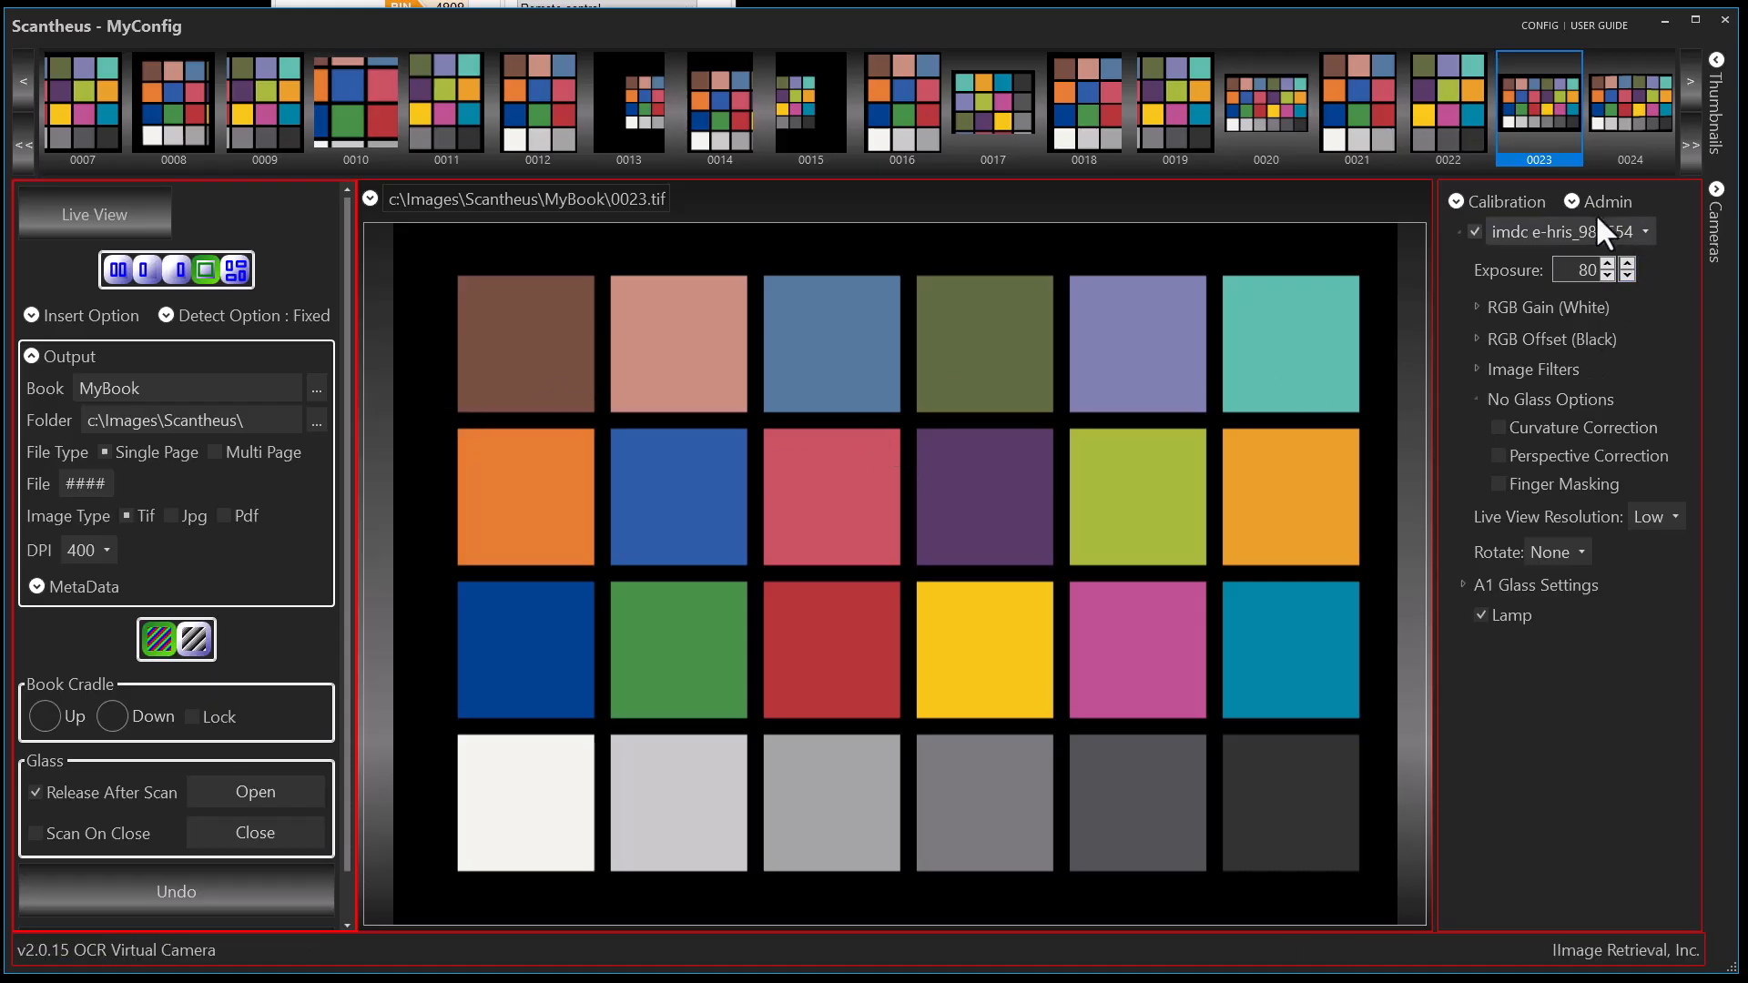
left_click(1572, 200)
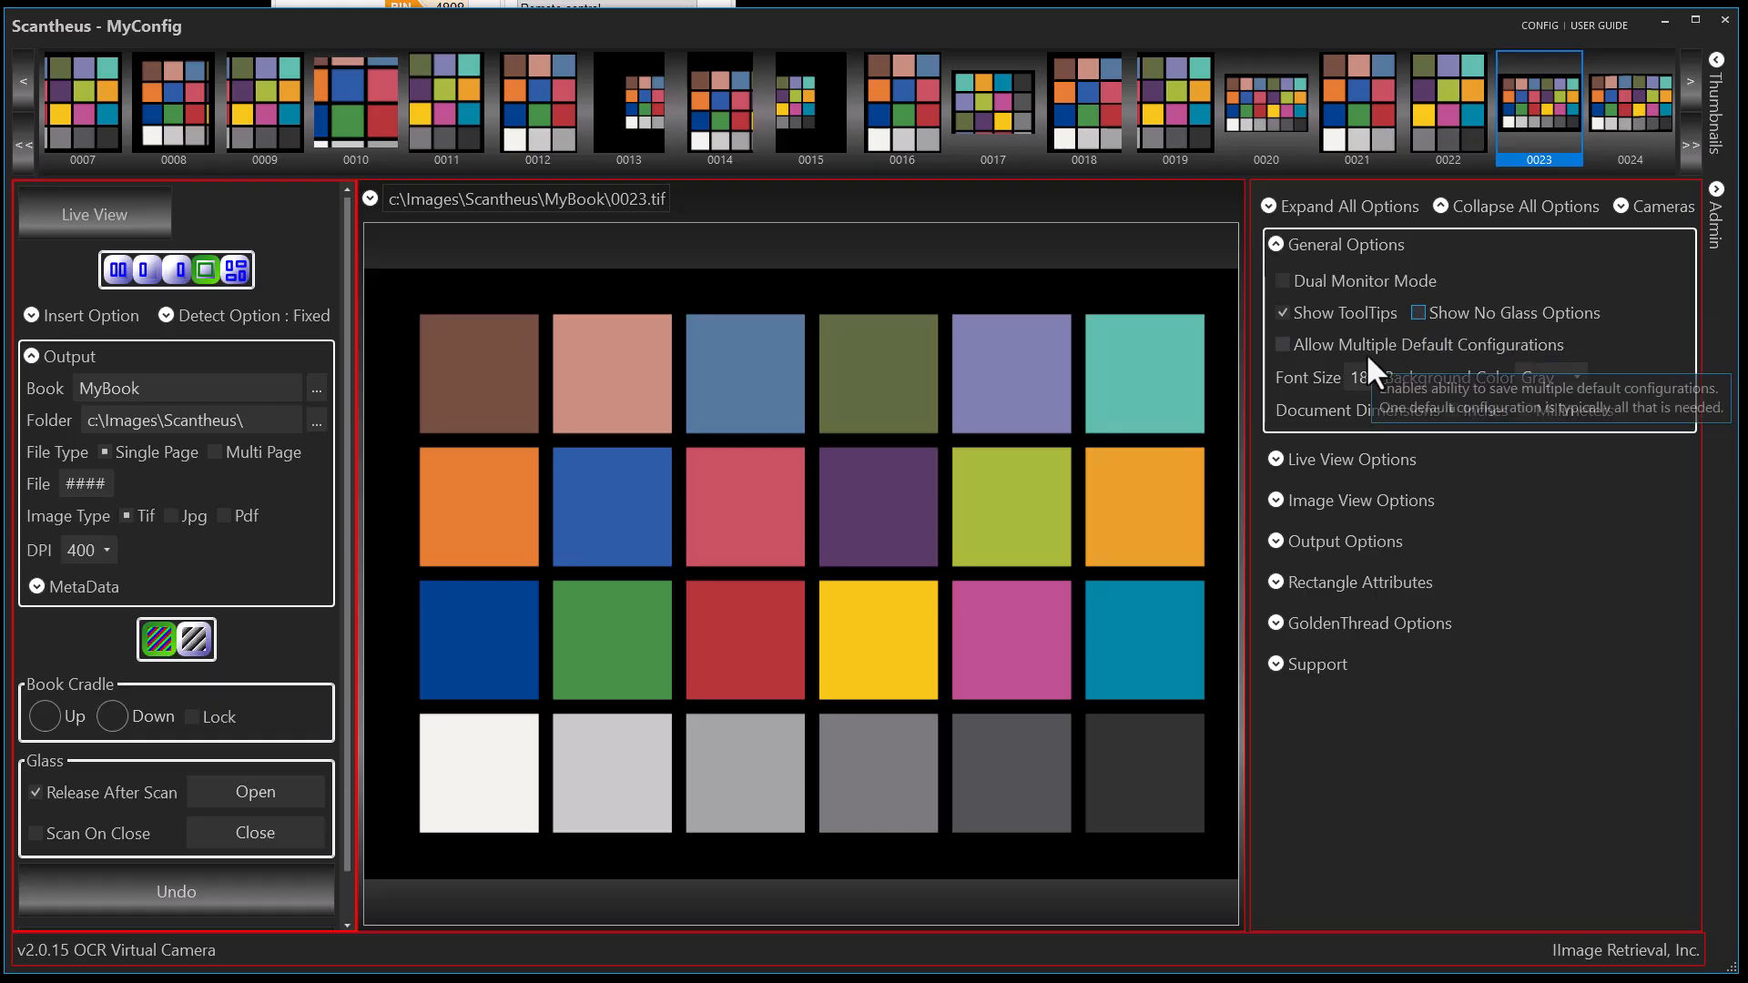
Save the current configuration as the default, overwriting the existing Default configuration
left_click(1536, 25)
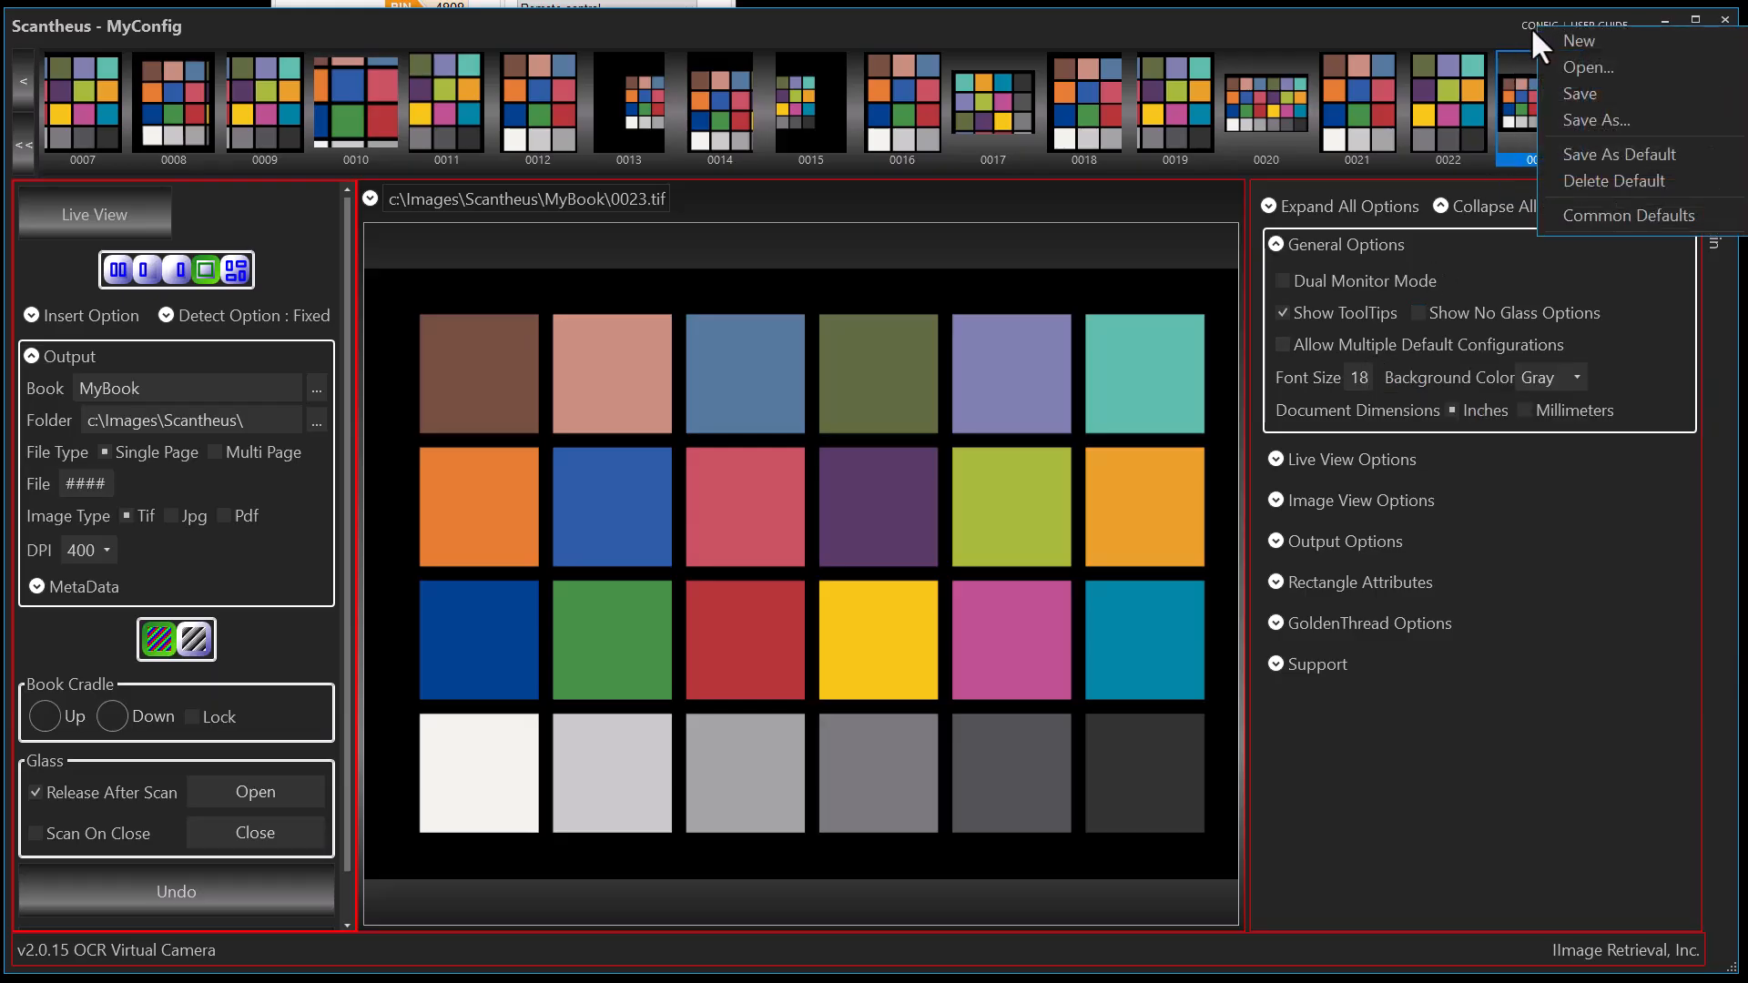
left_click(1418, 20)
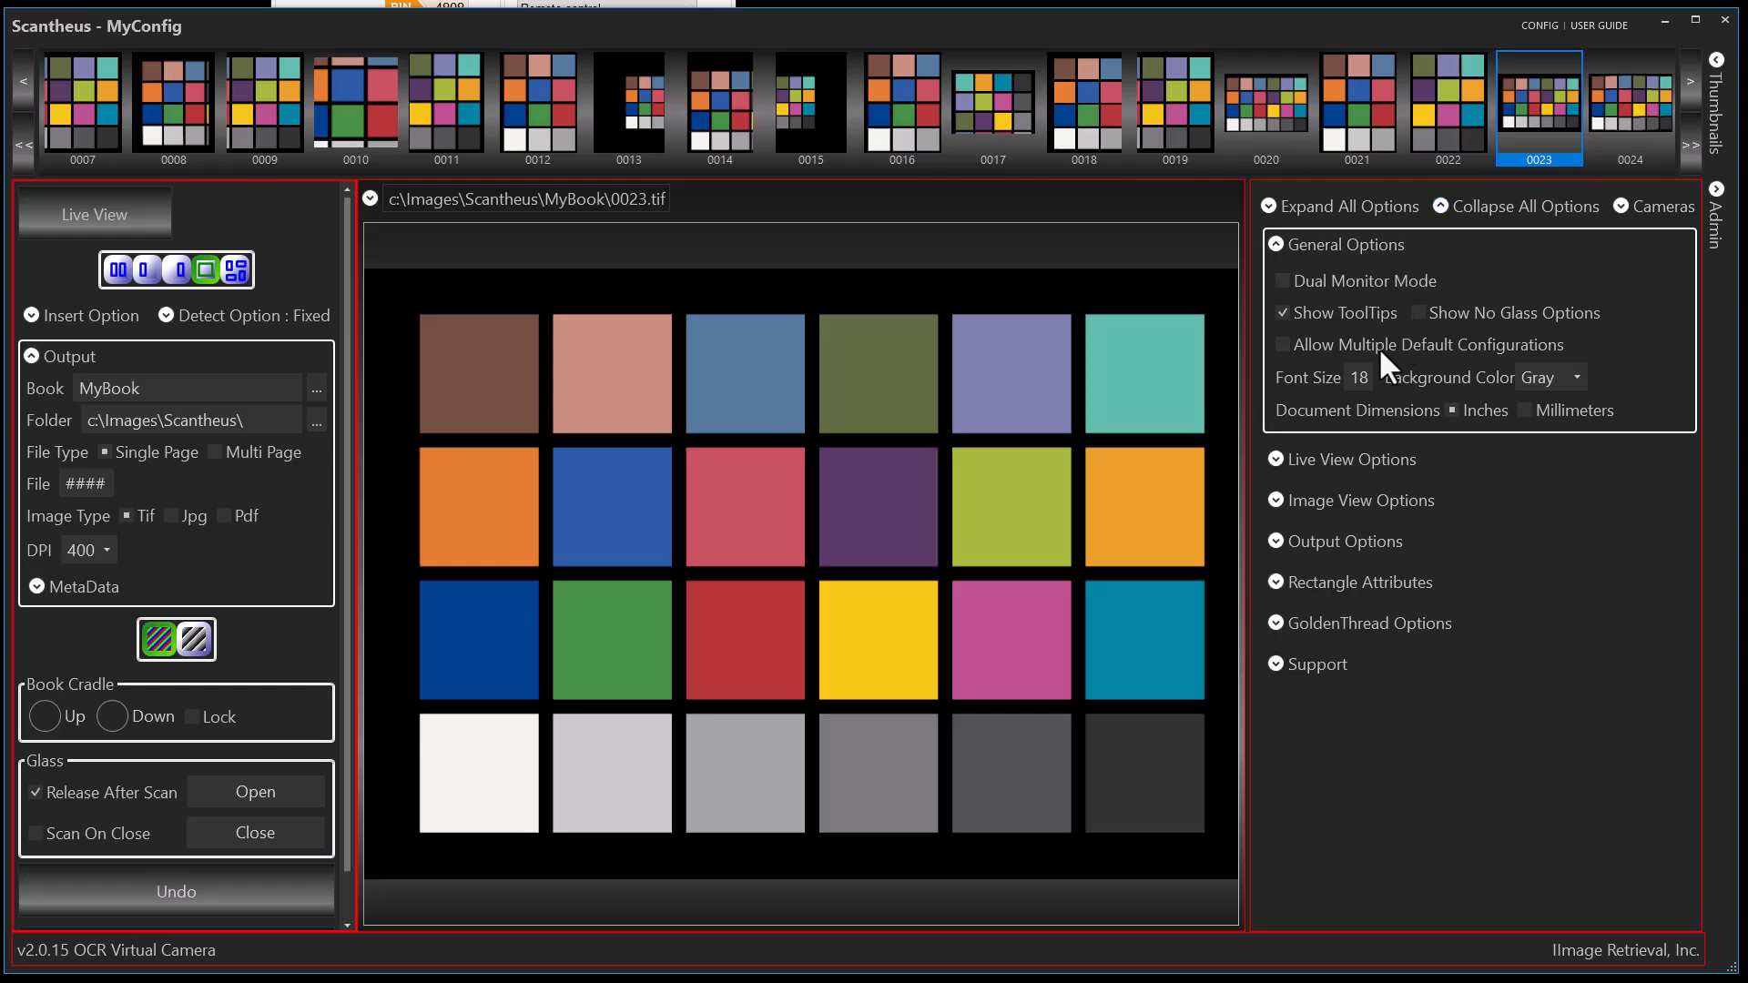
mouse_move(1346, 353)
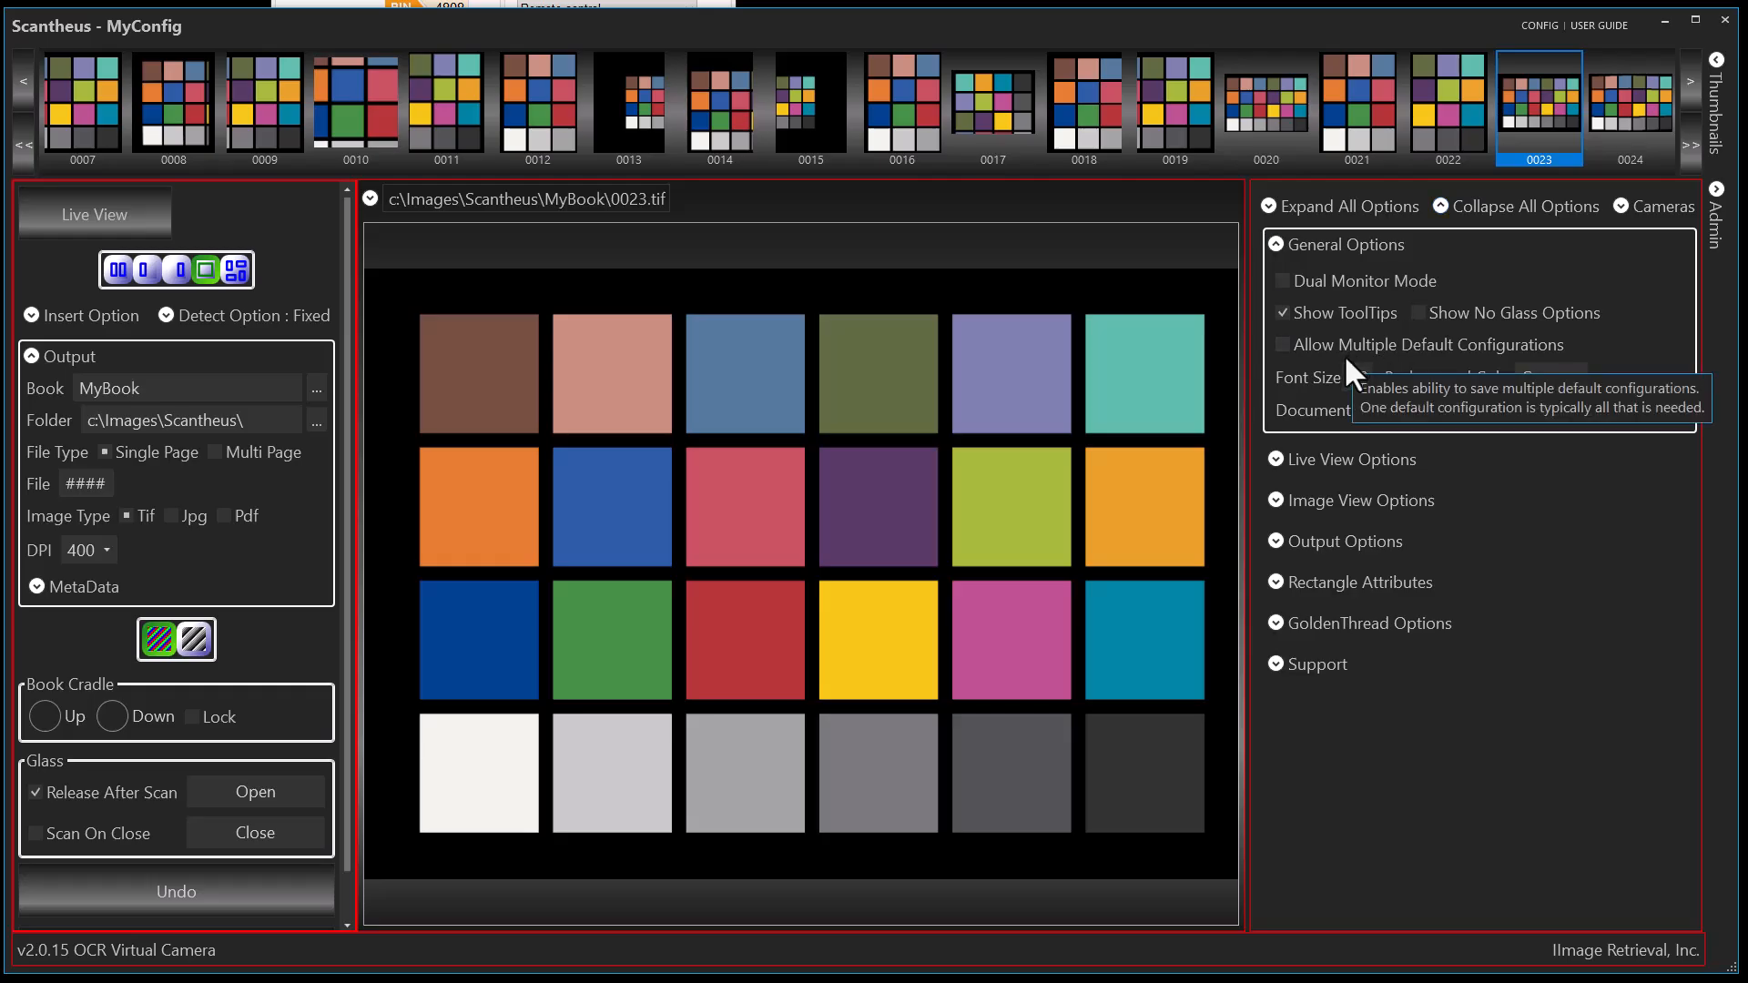
left_click(1537, 24)
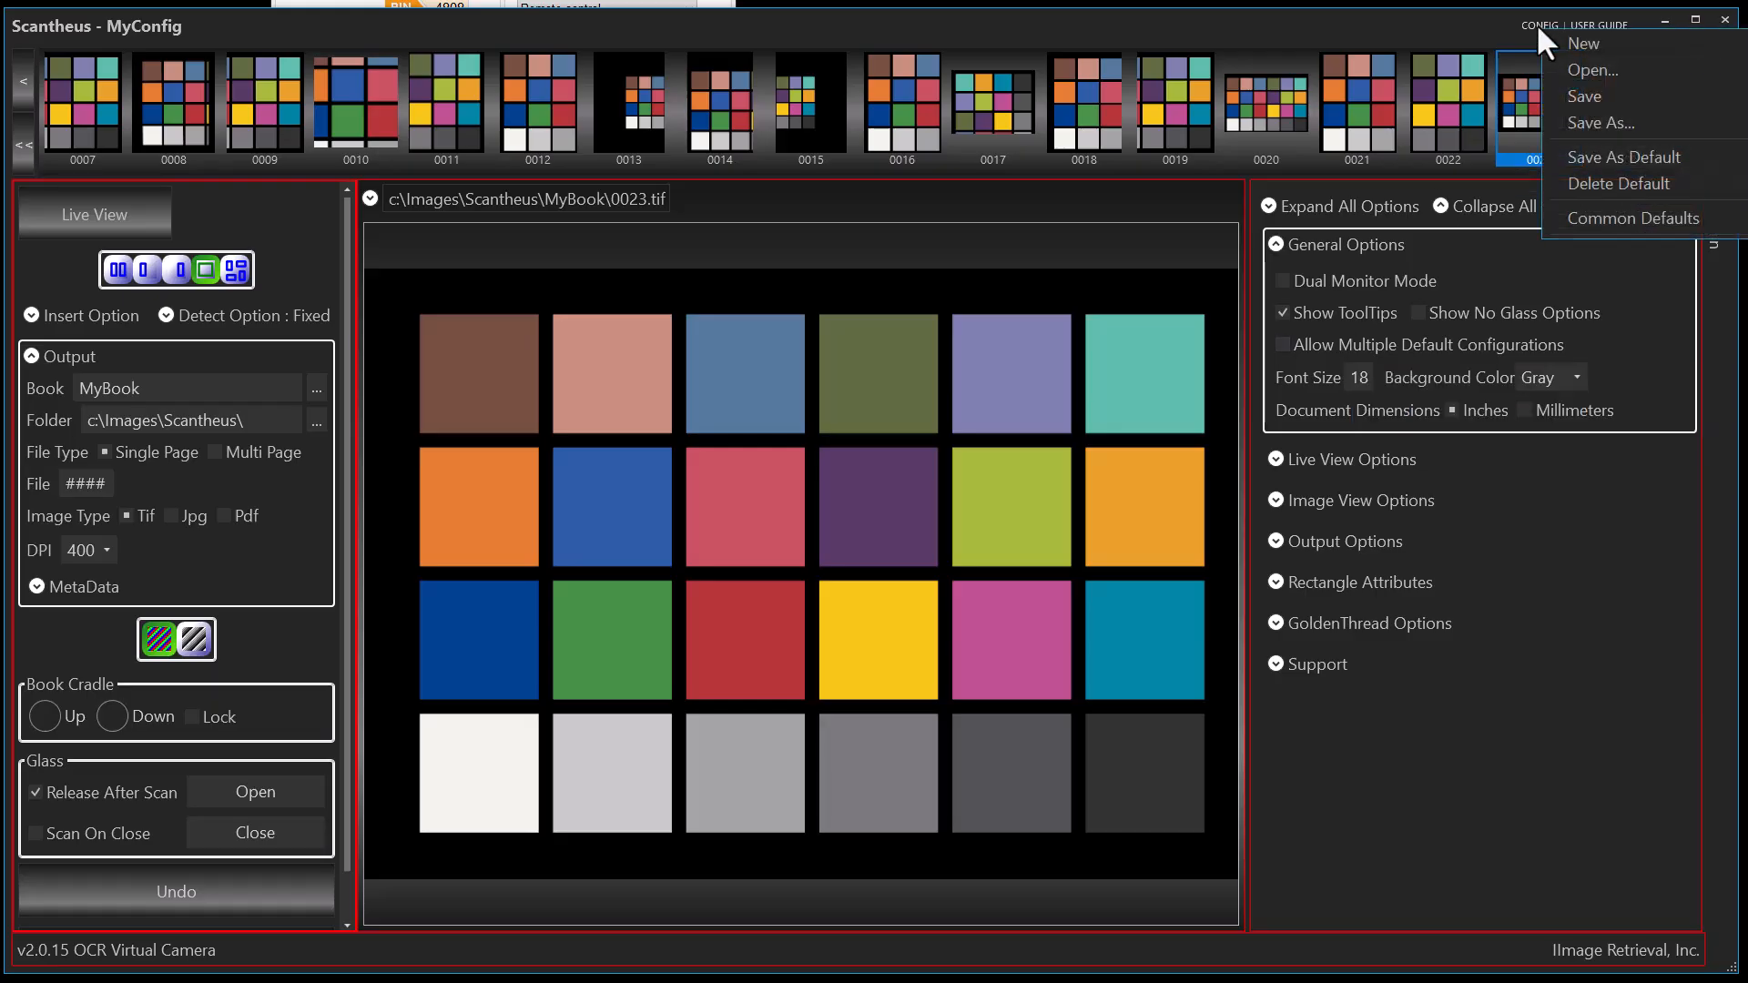
left_click(1572, 148)
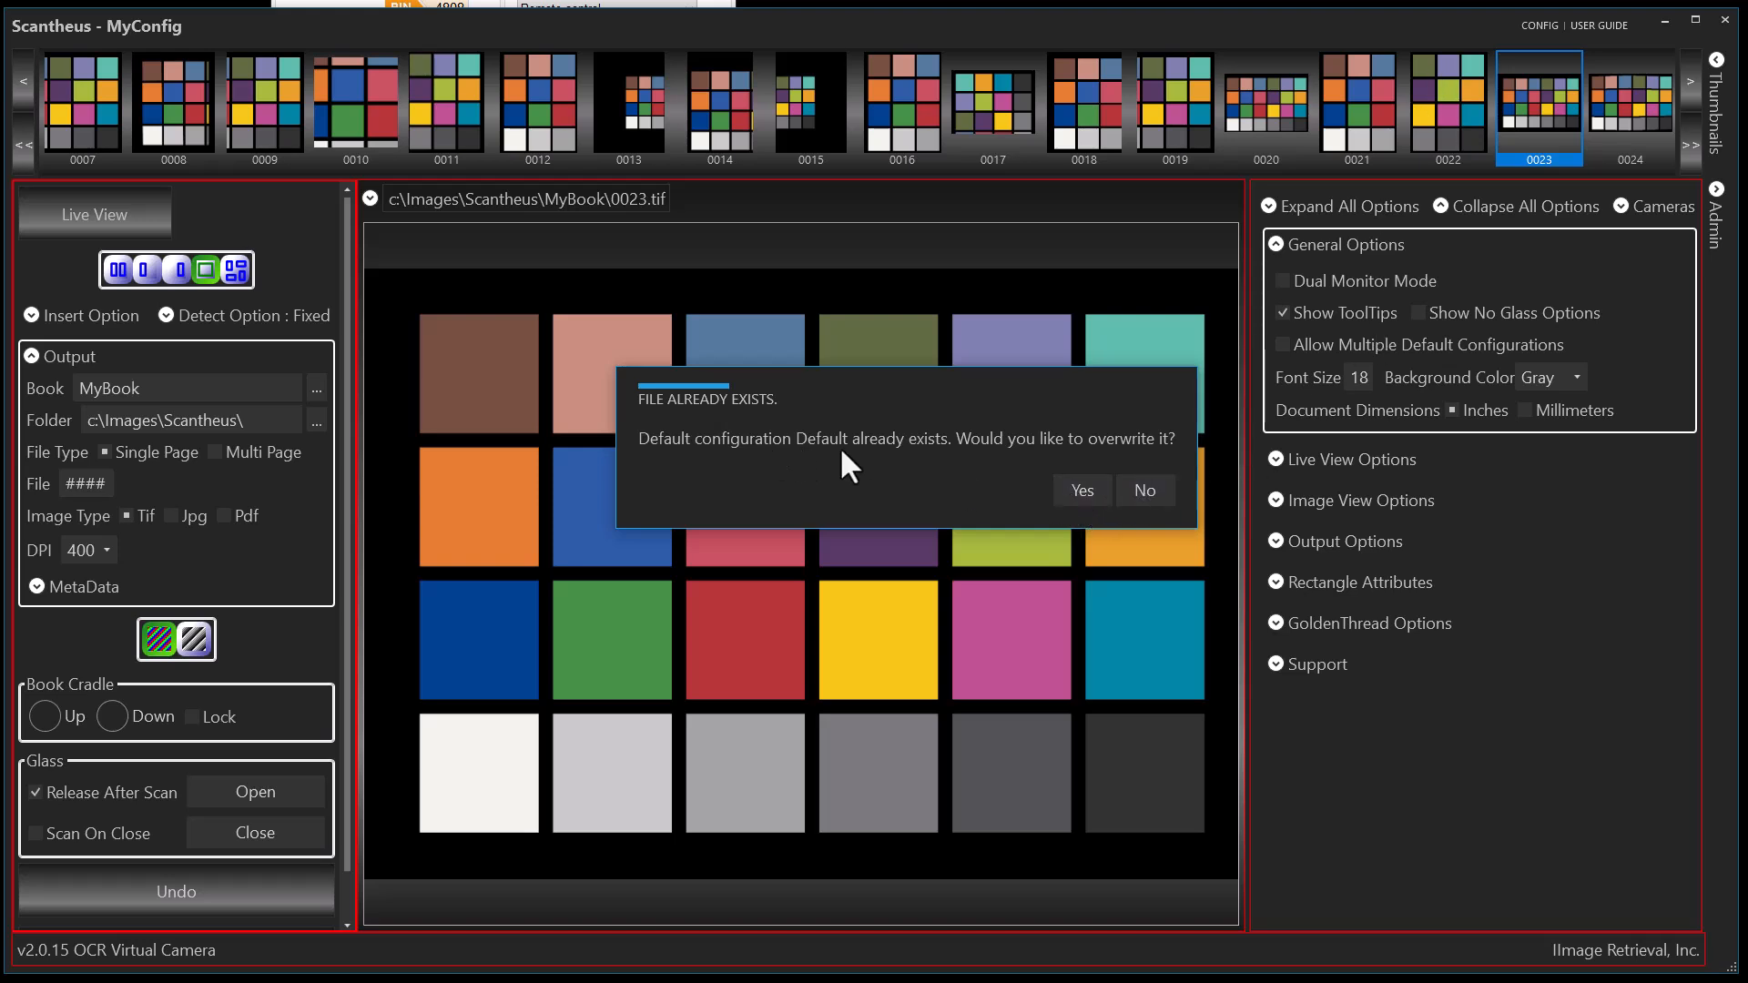
left_click(1083, 489)
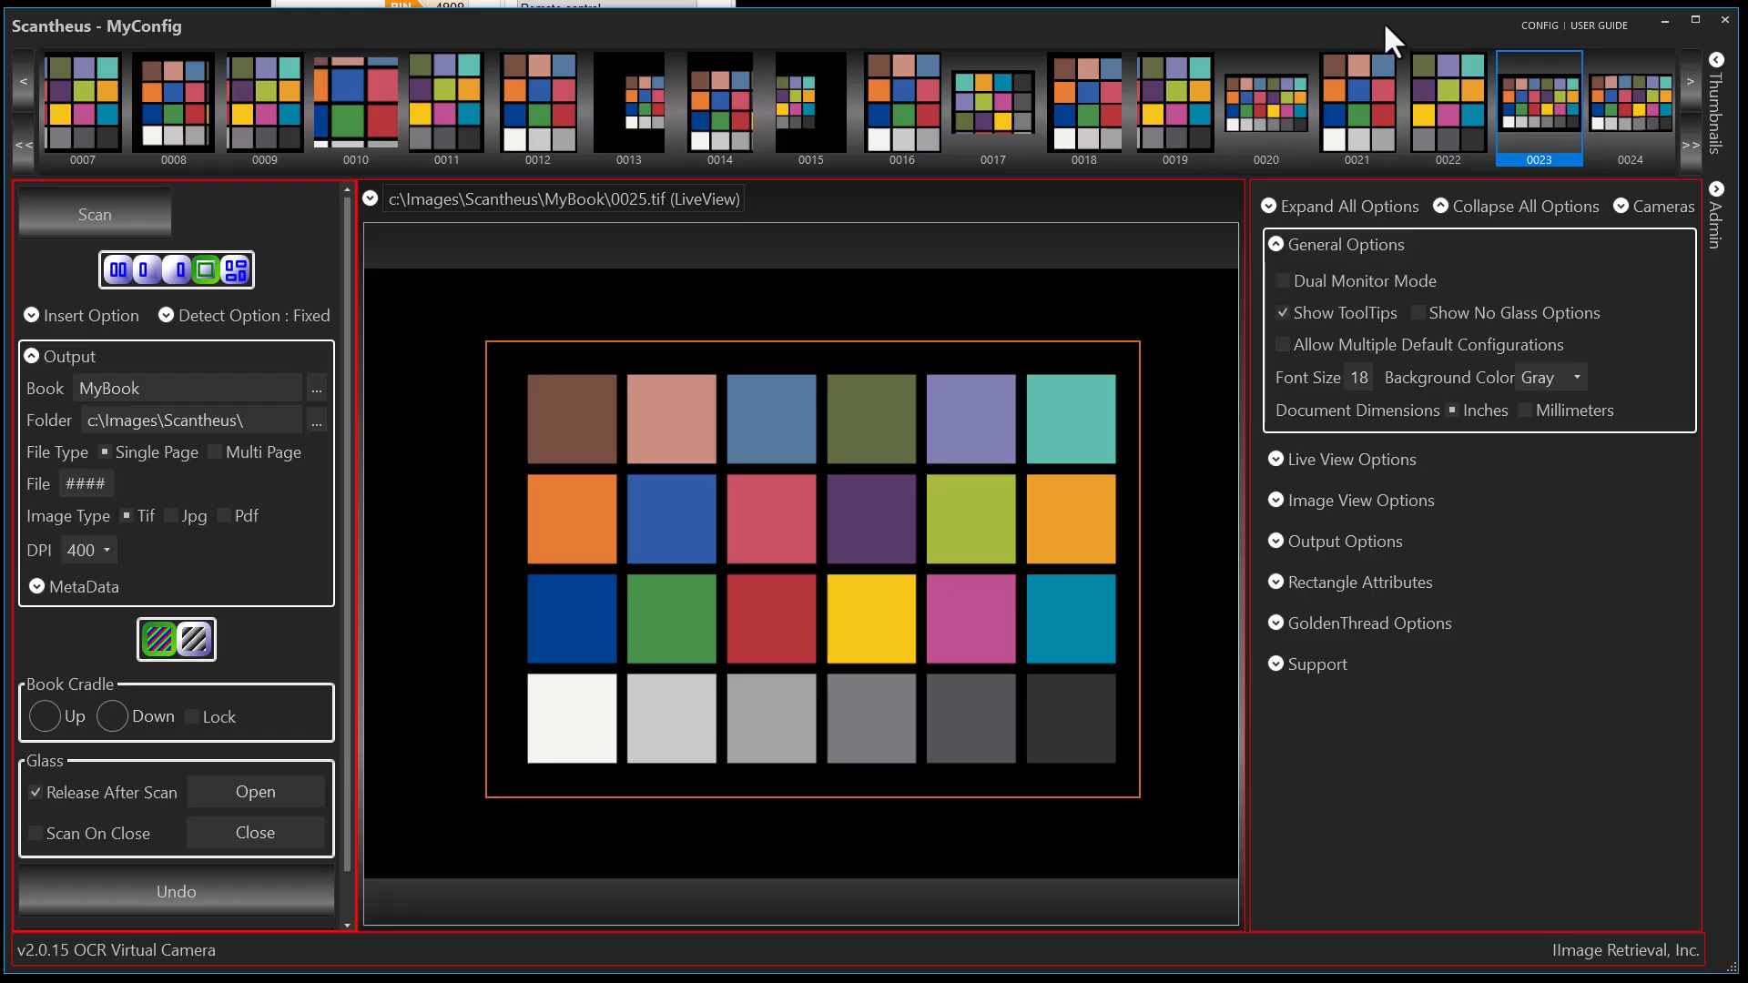
Turn on Allow Multiple Default Configurations in the general admin options, and switch Show No Glass Options on and back off
left_click(1533, 24)
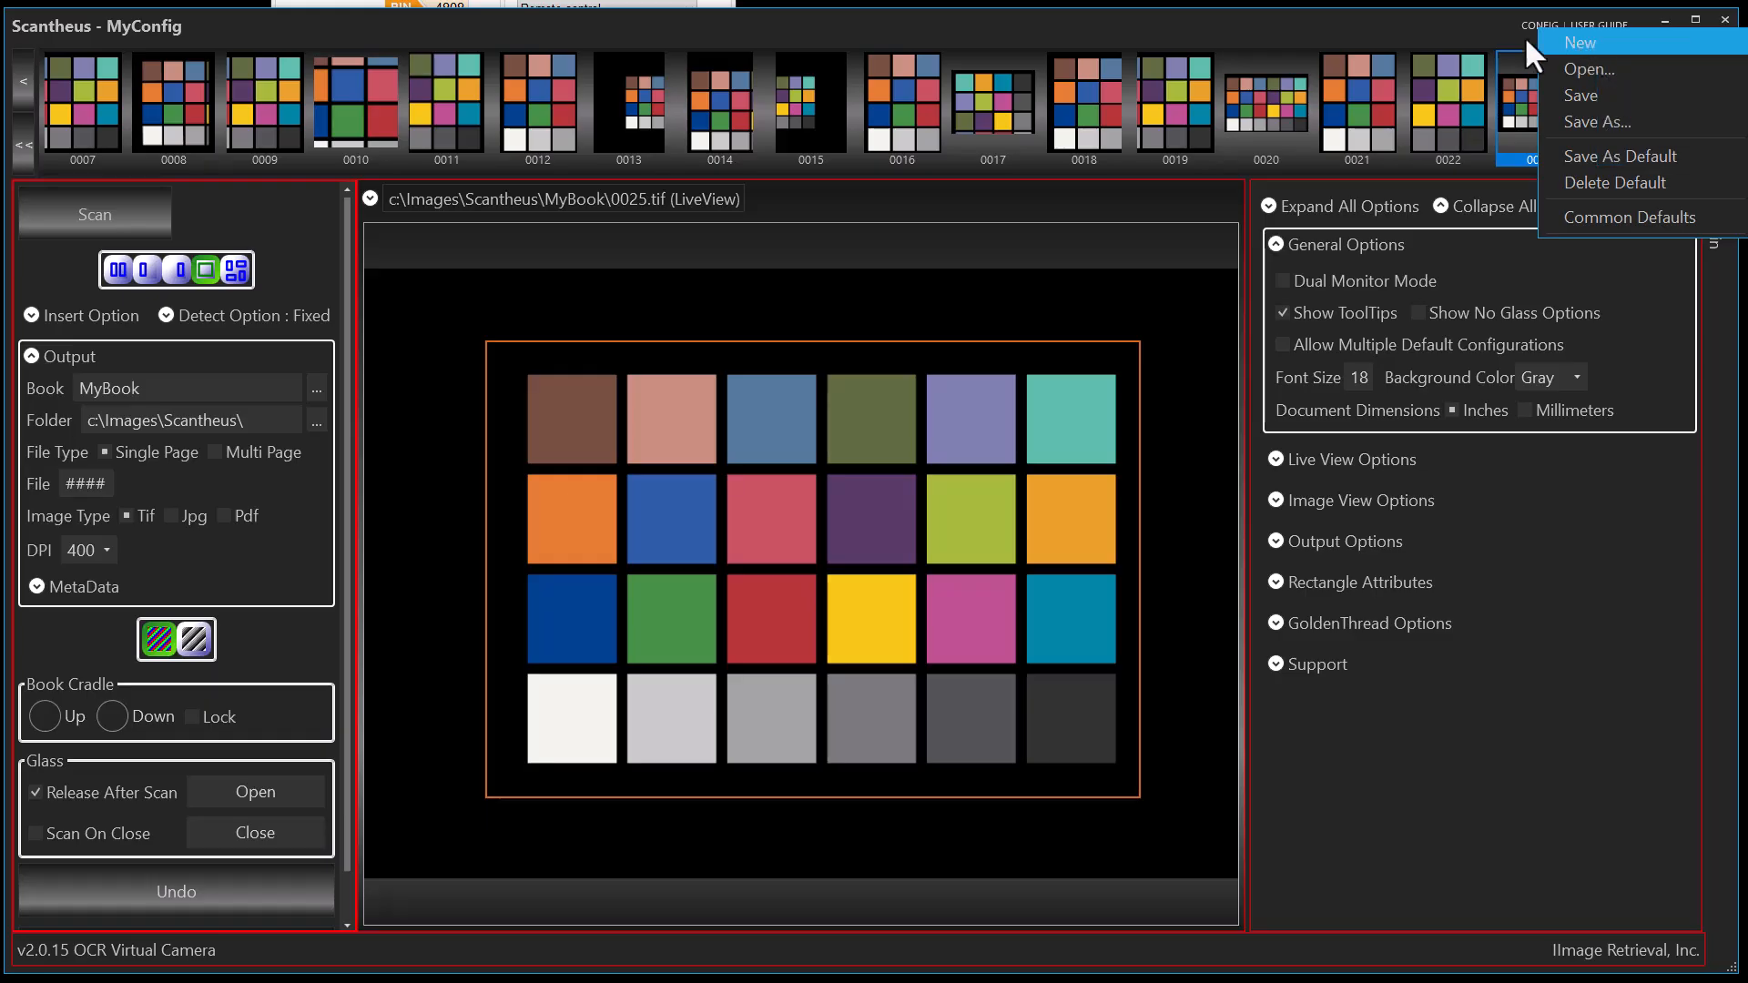
left_click(1438, 29)
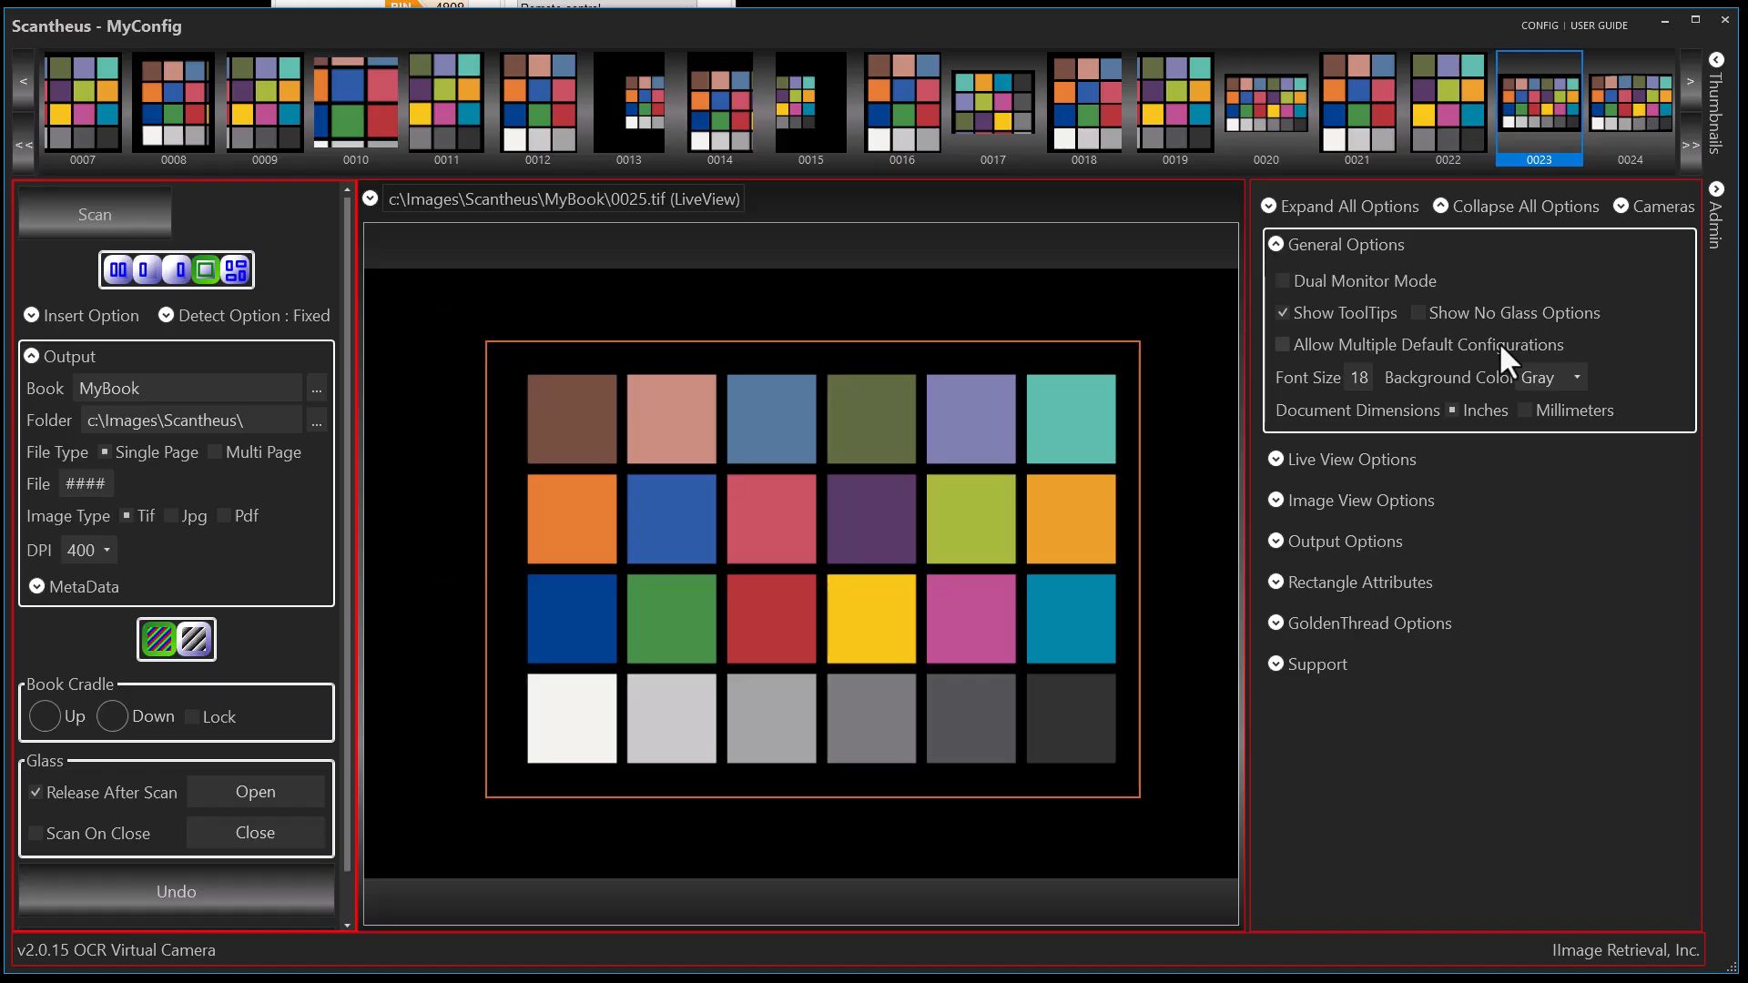
mouse_move(1498, 342)
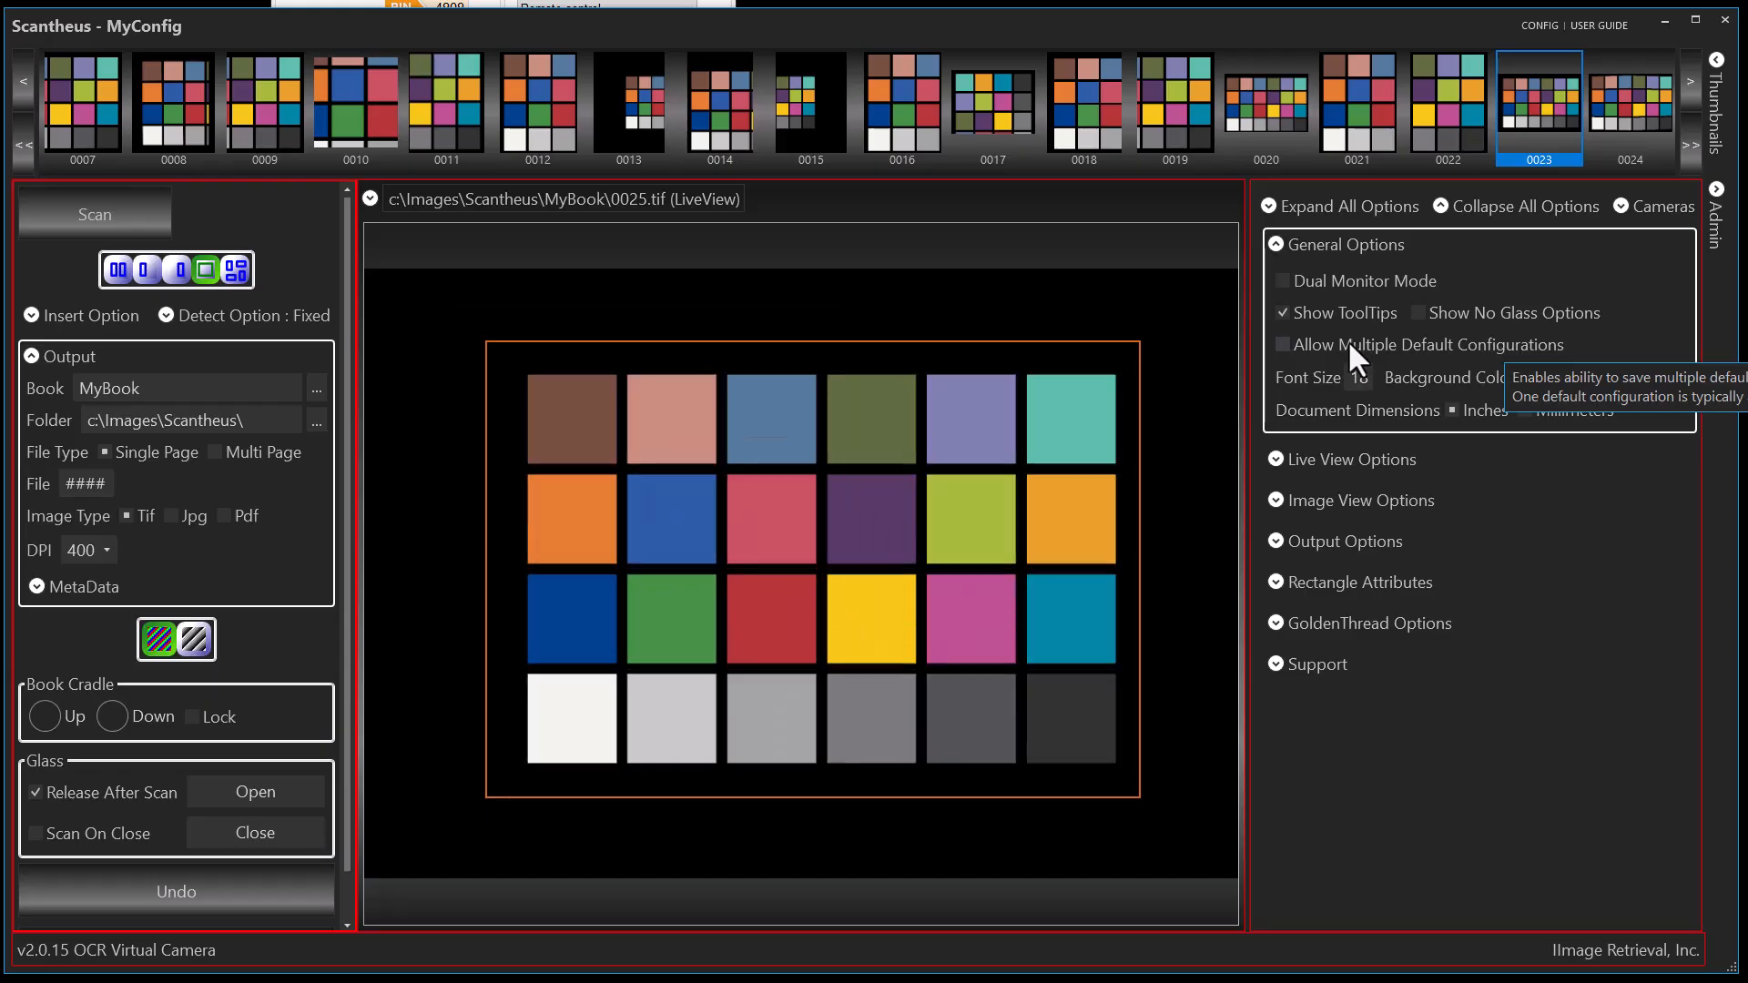
left_click(1418, 312)
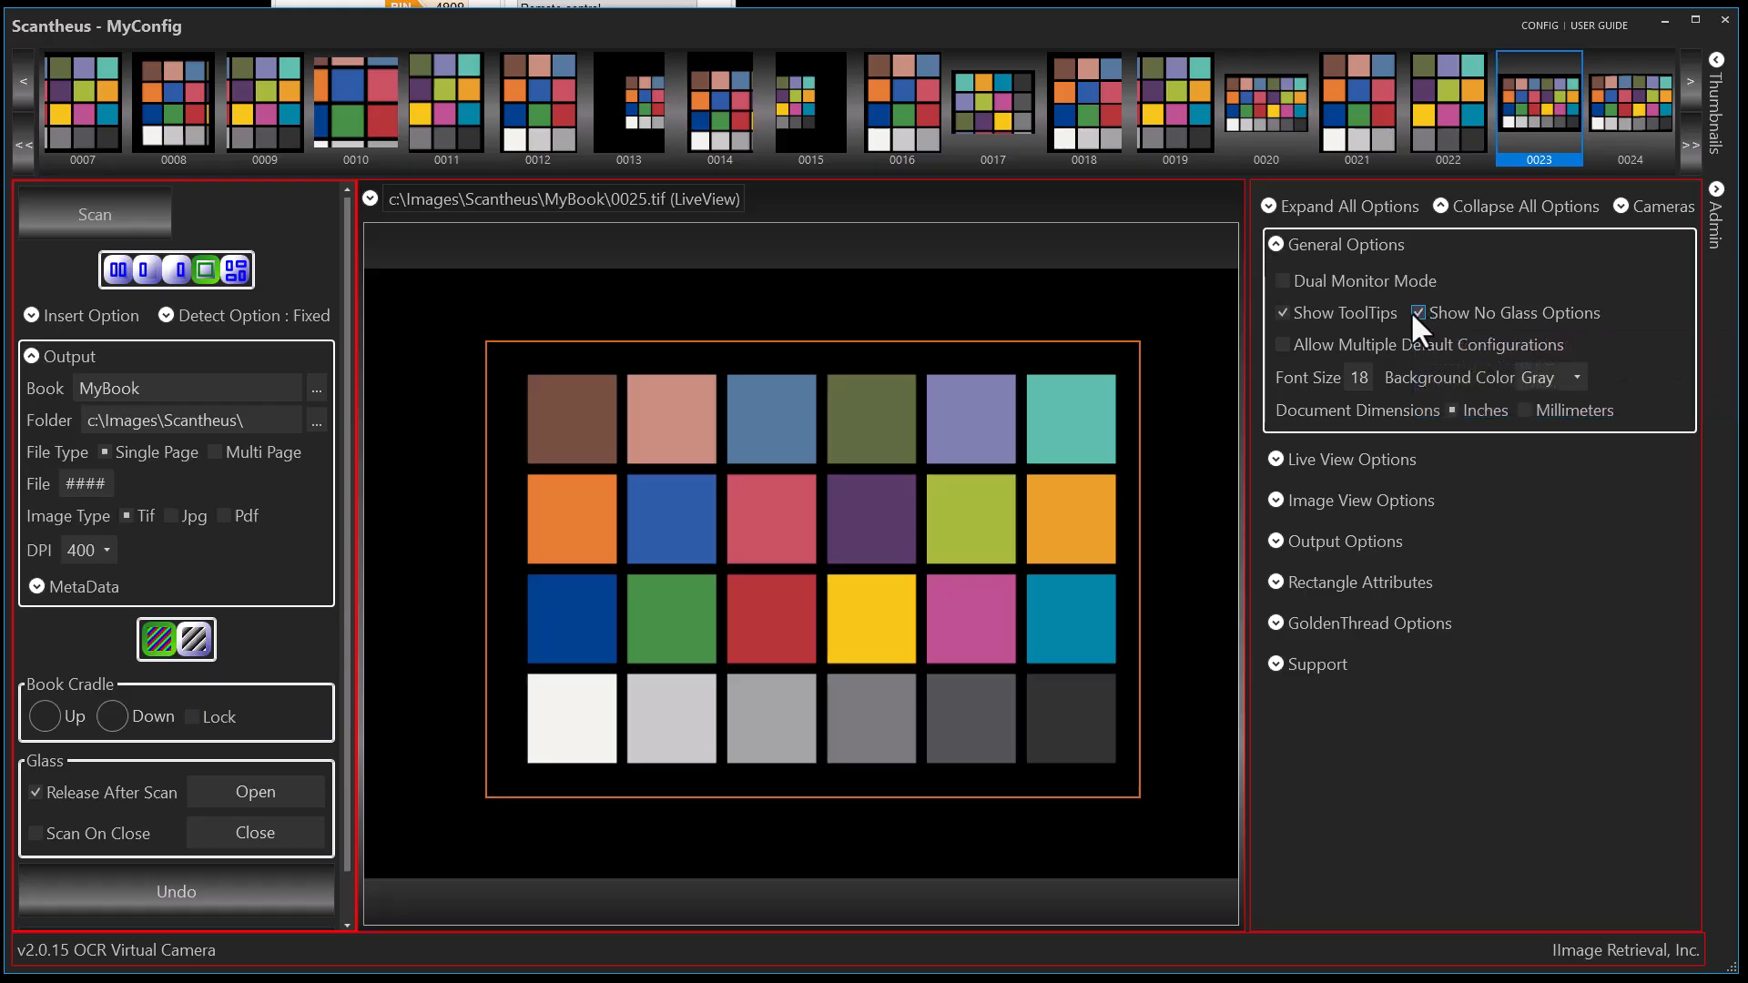
mouse_move(1277, 344)
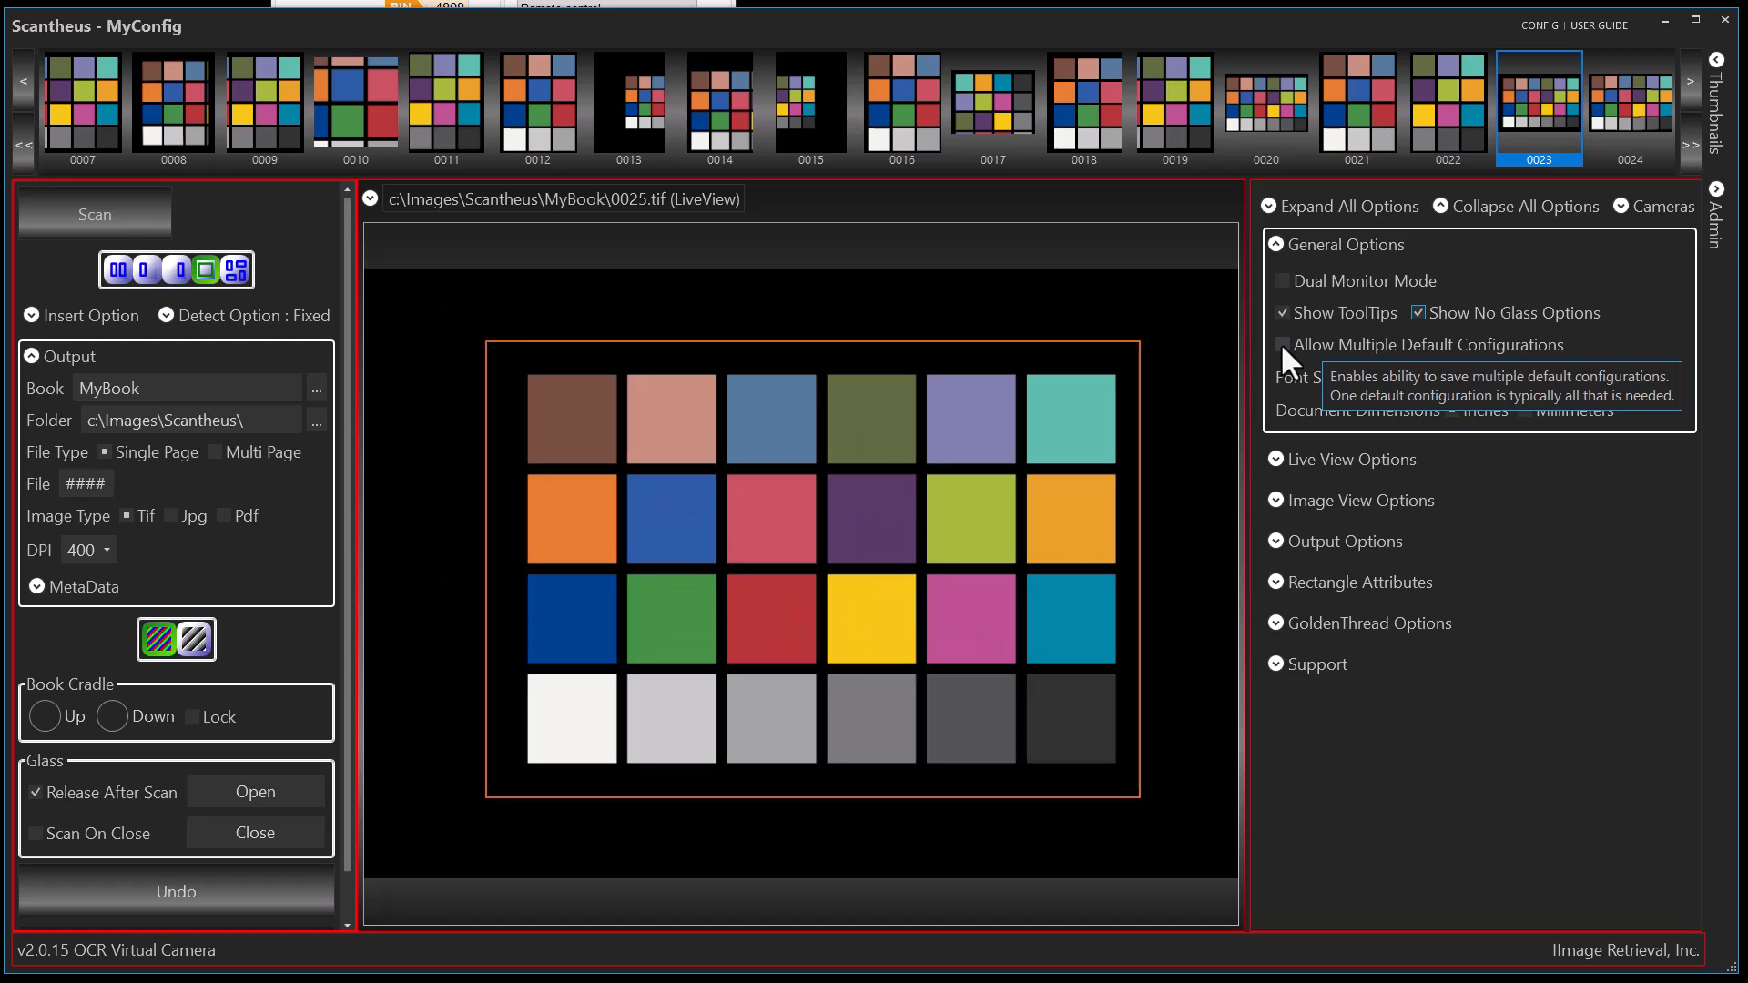
left_click(1280, 342)
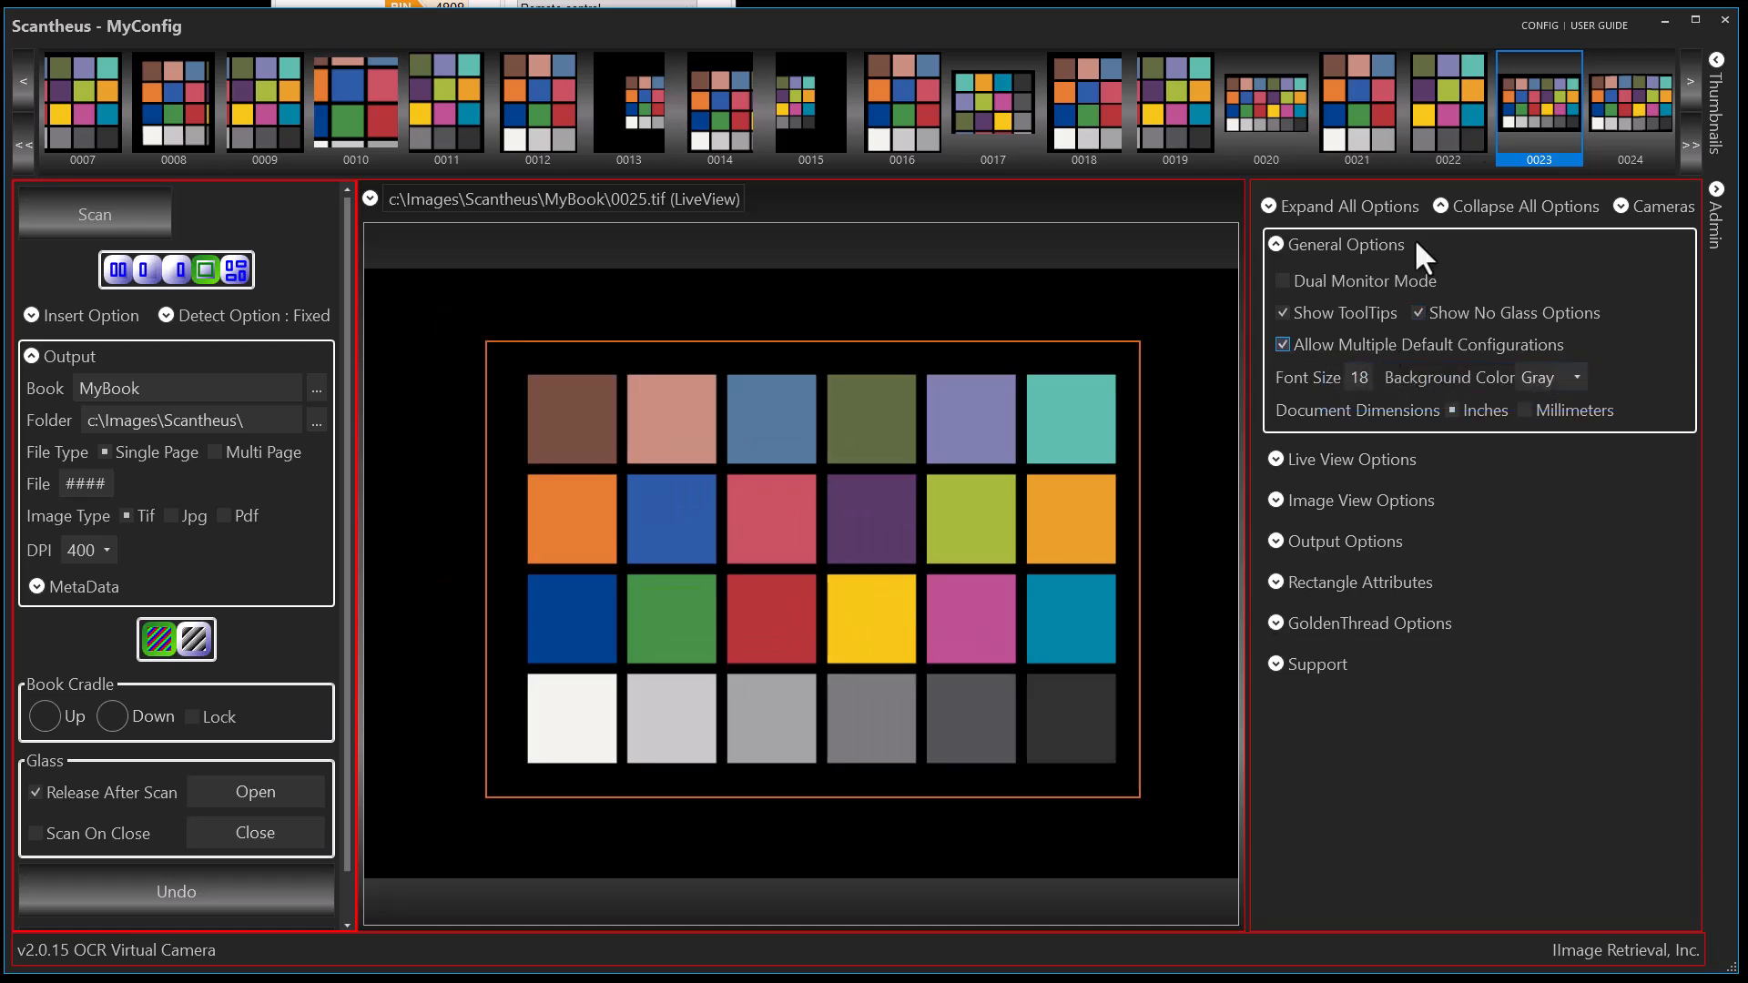
left_click(1417, 312)
Save the current configuration as a default under the name Default, overwriting the existing one
left_click(1537, 24)
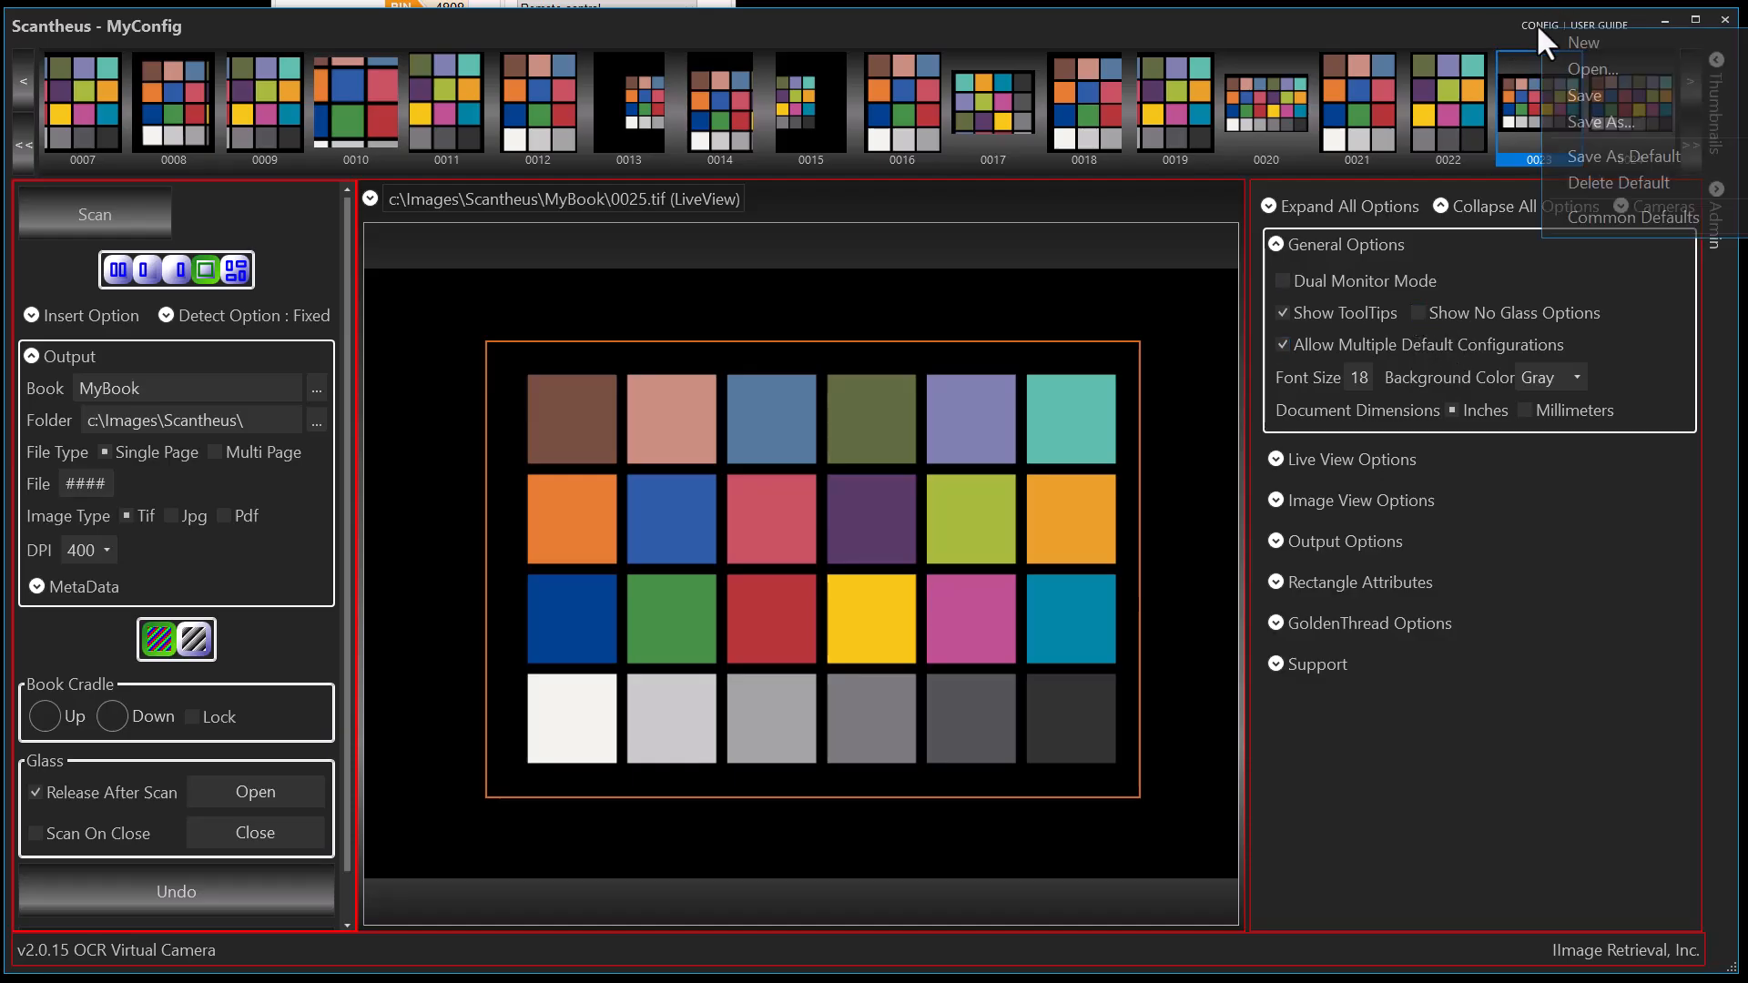
left_click(1586, 155)
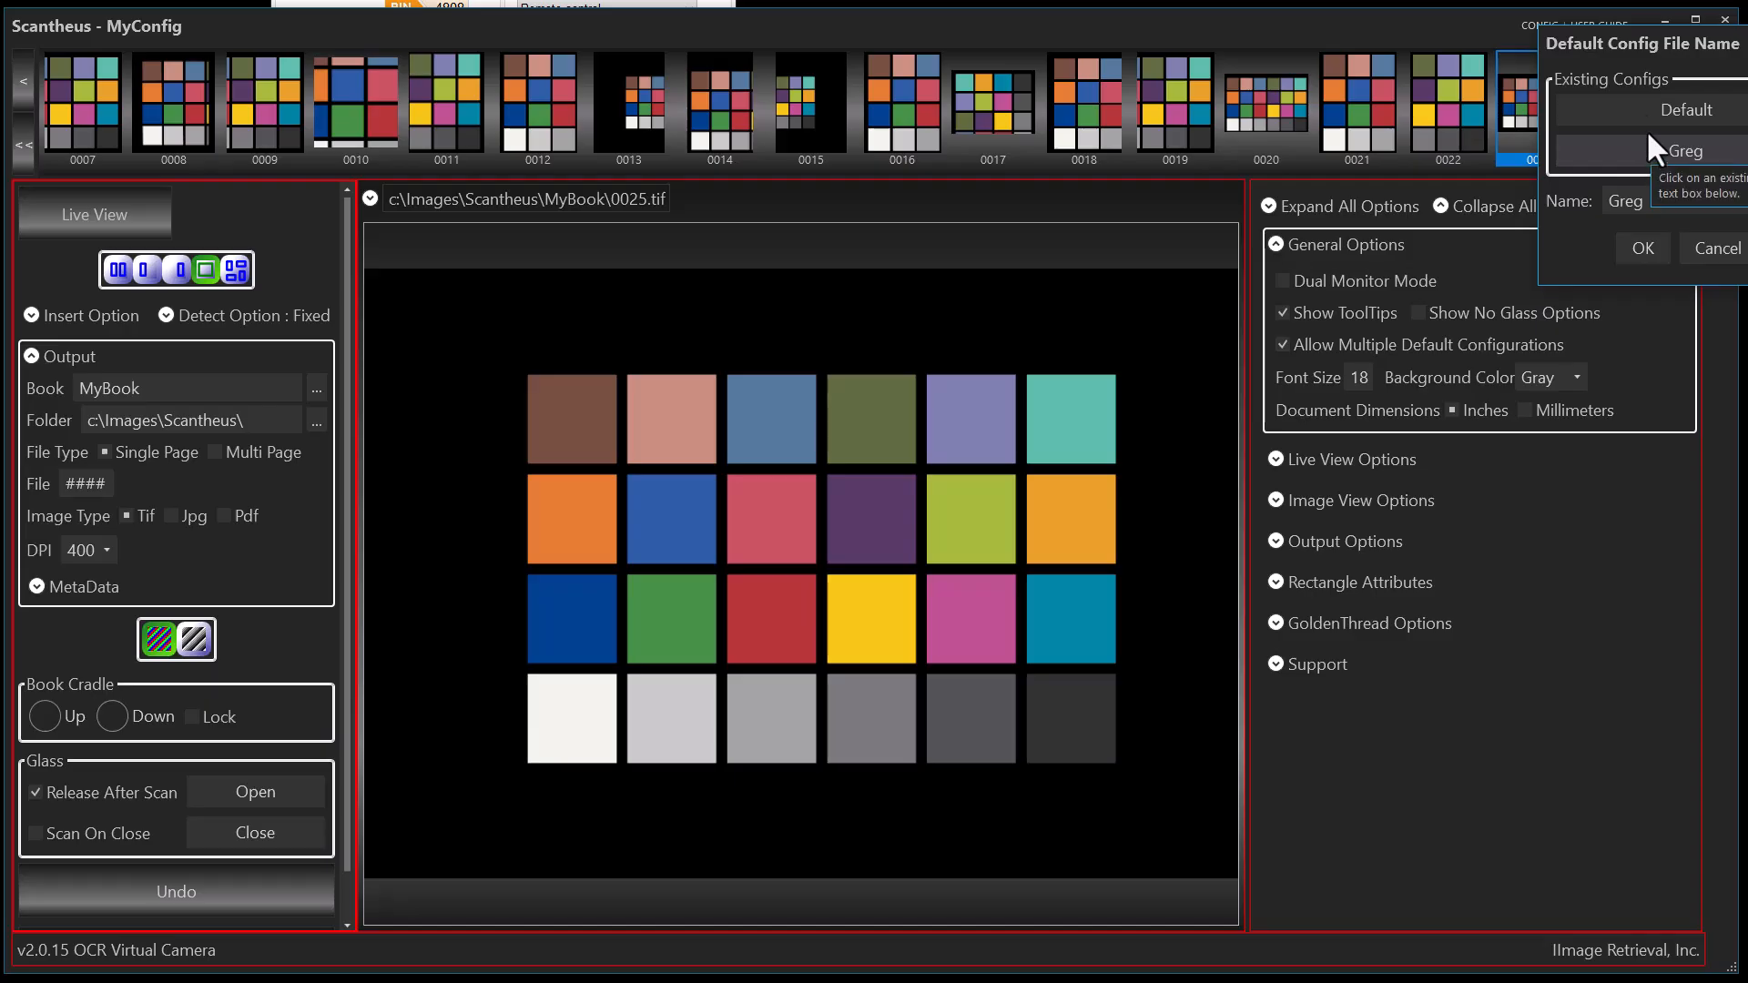
left_click(1637, 104)
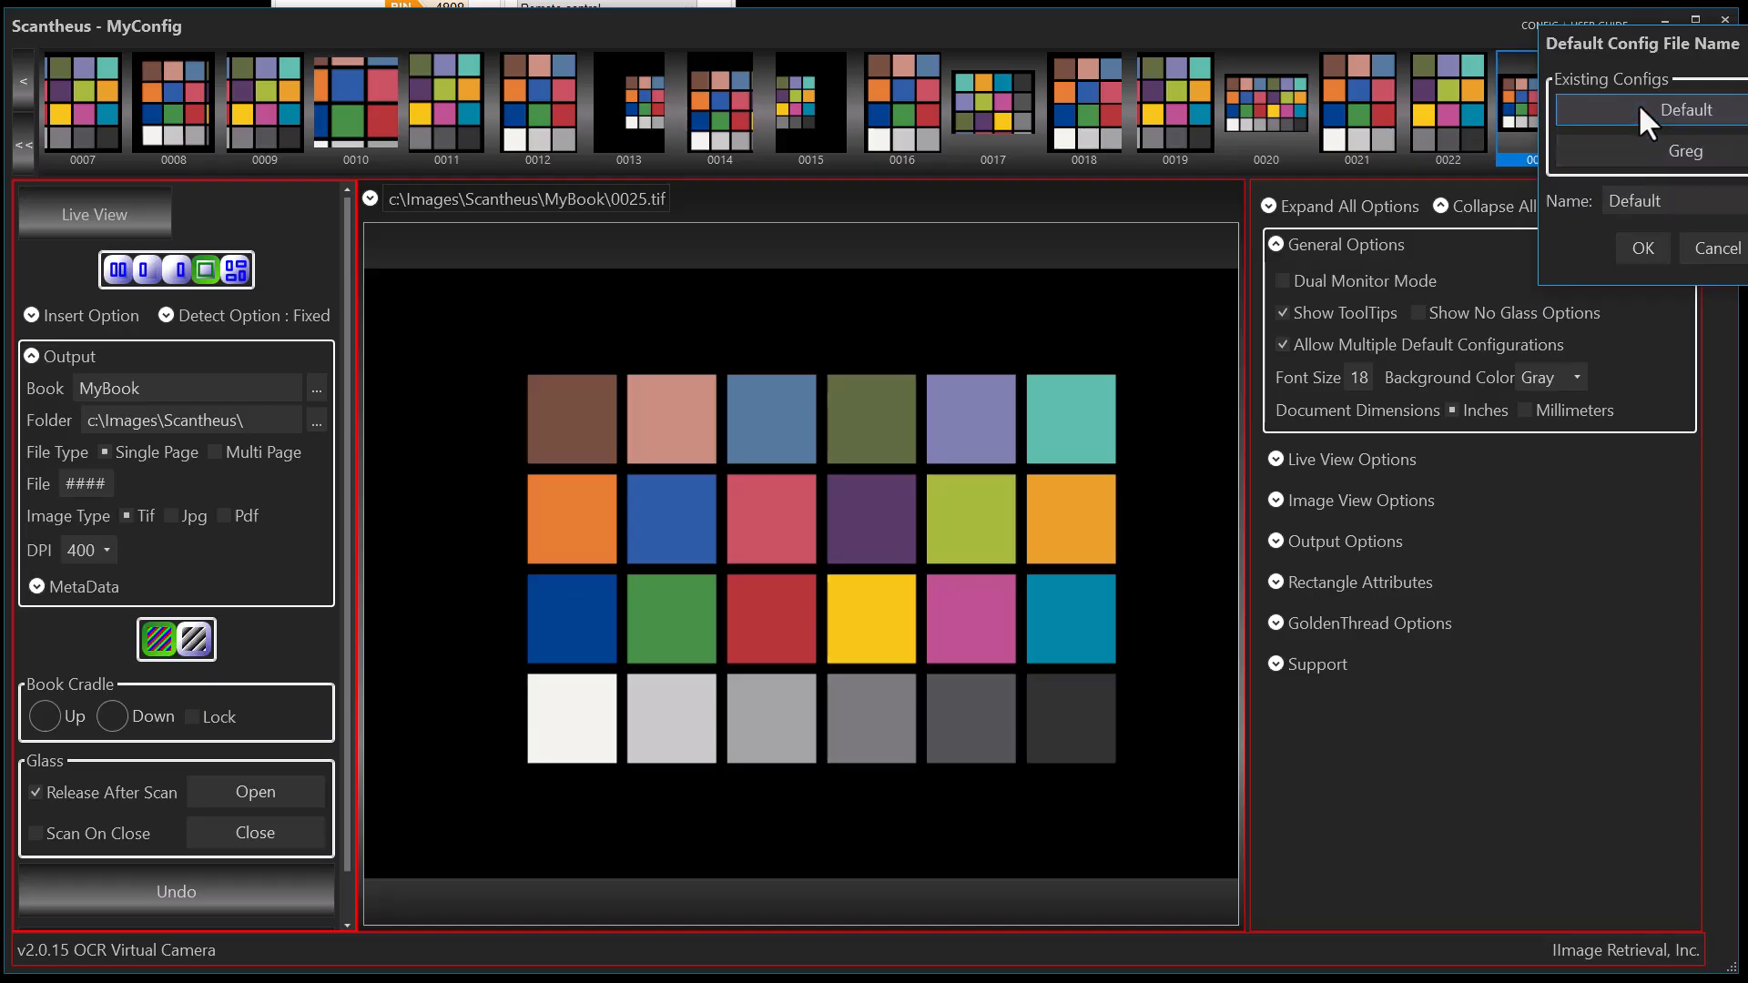
left_click(1643, 248)
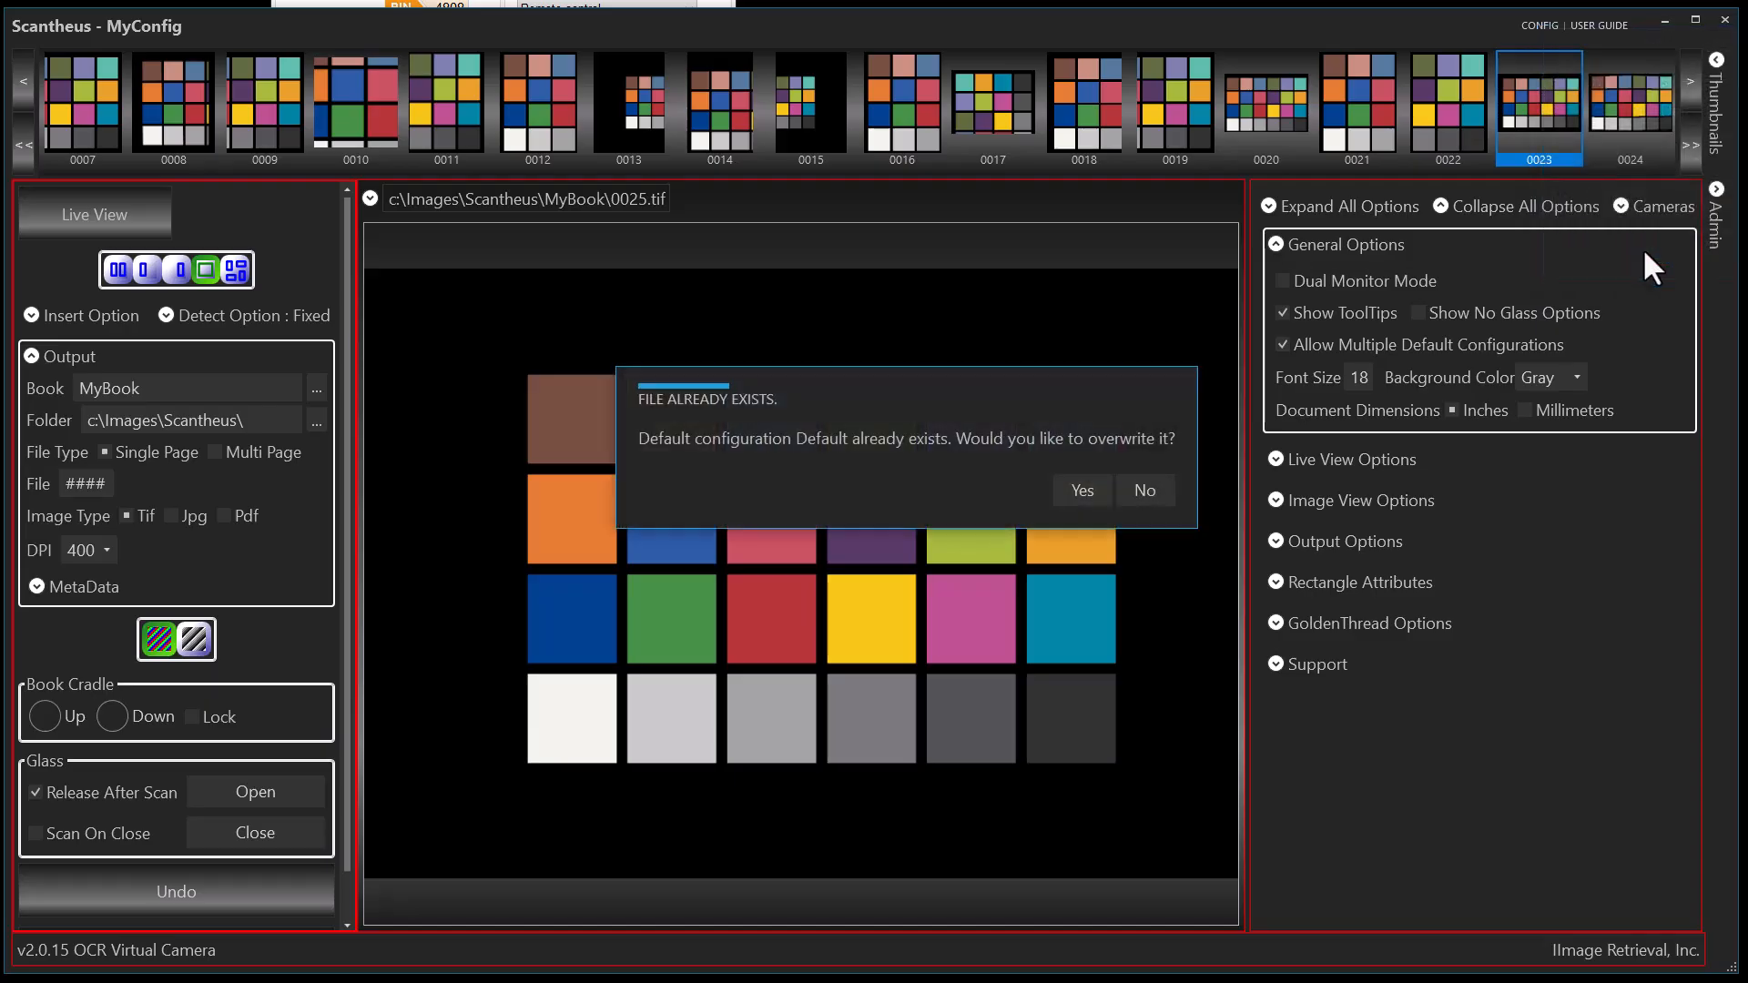
left_click(1083, 489)
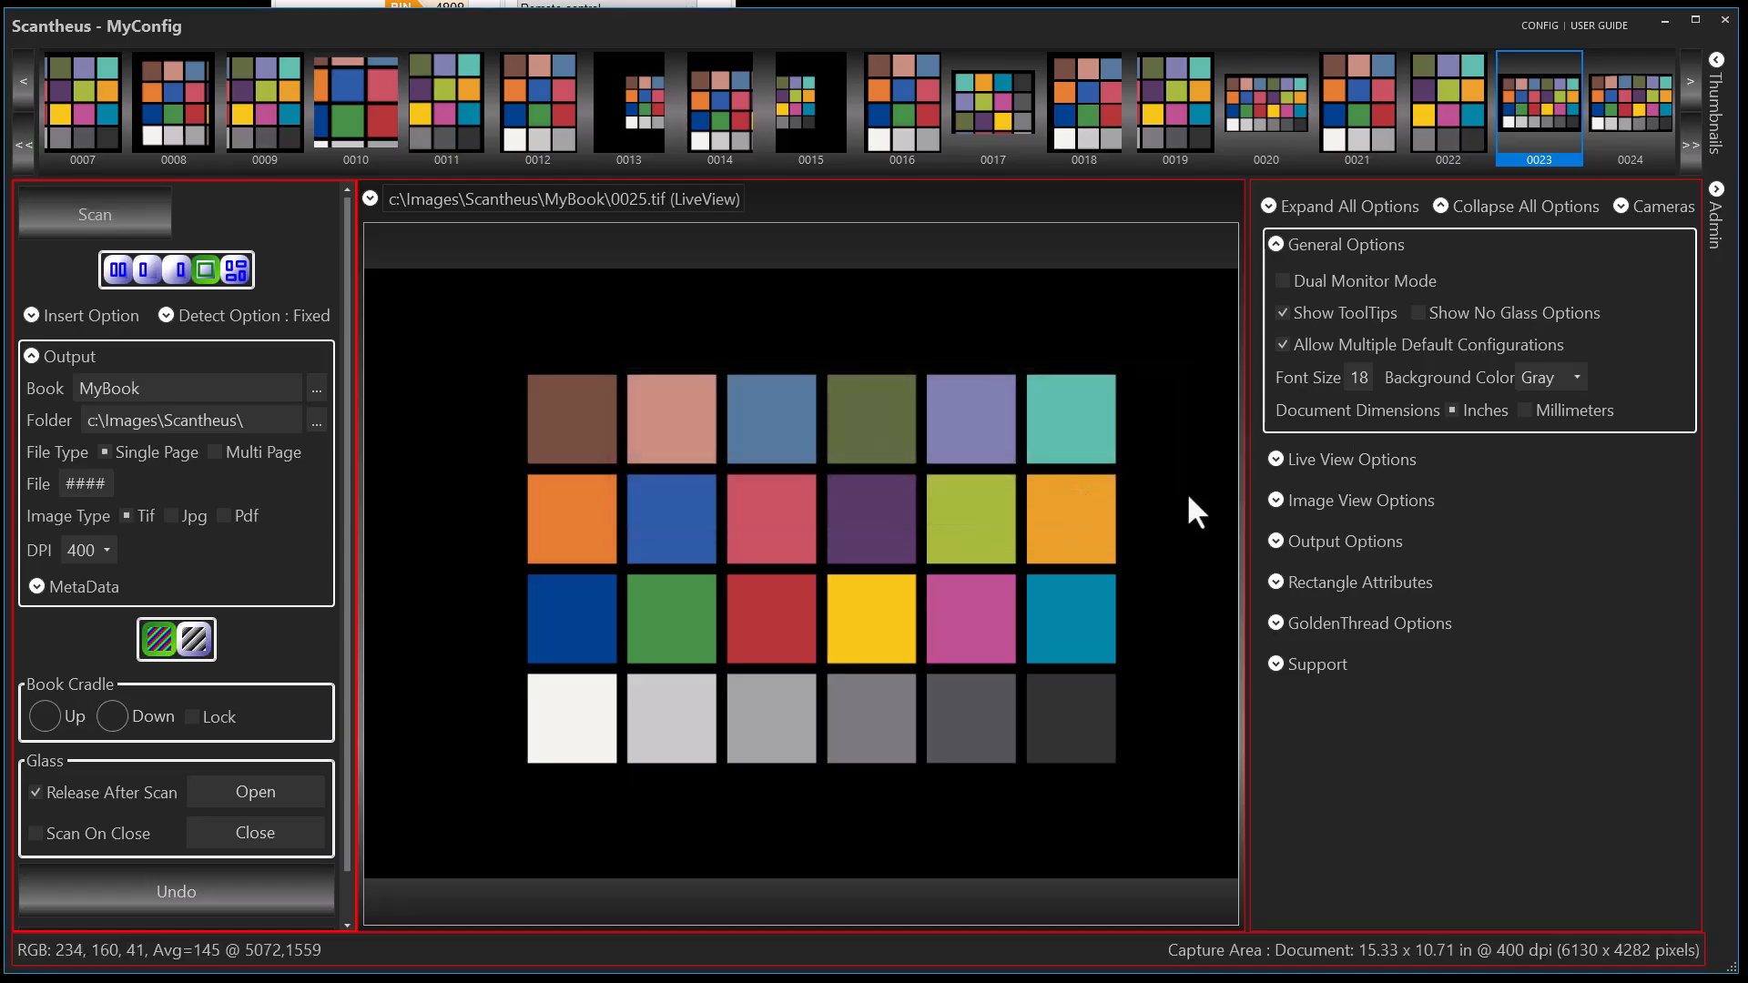
Turn on Show No Glass Options, and save the configuration as a new default named "No Glass"
left_click(1418, 311)
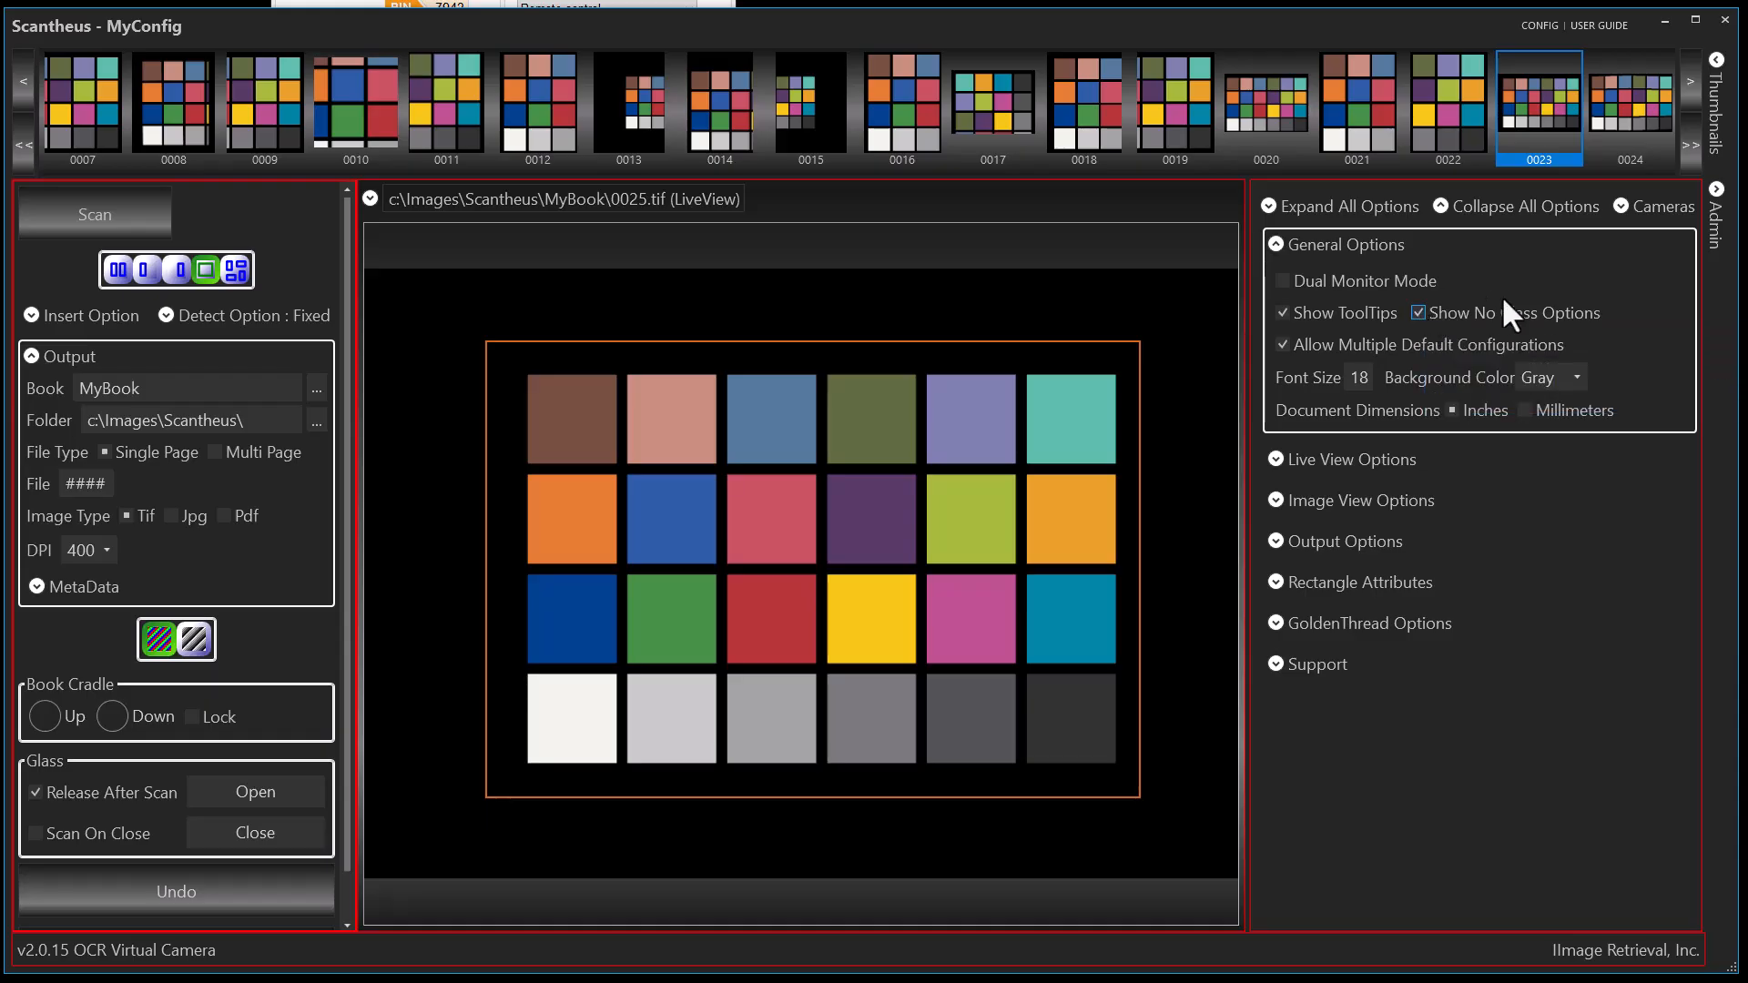
left_click(1534, 24)
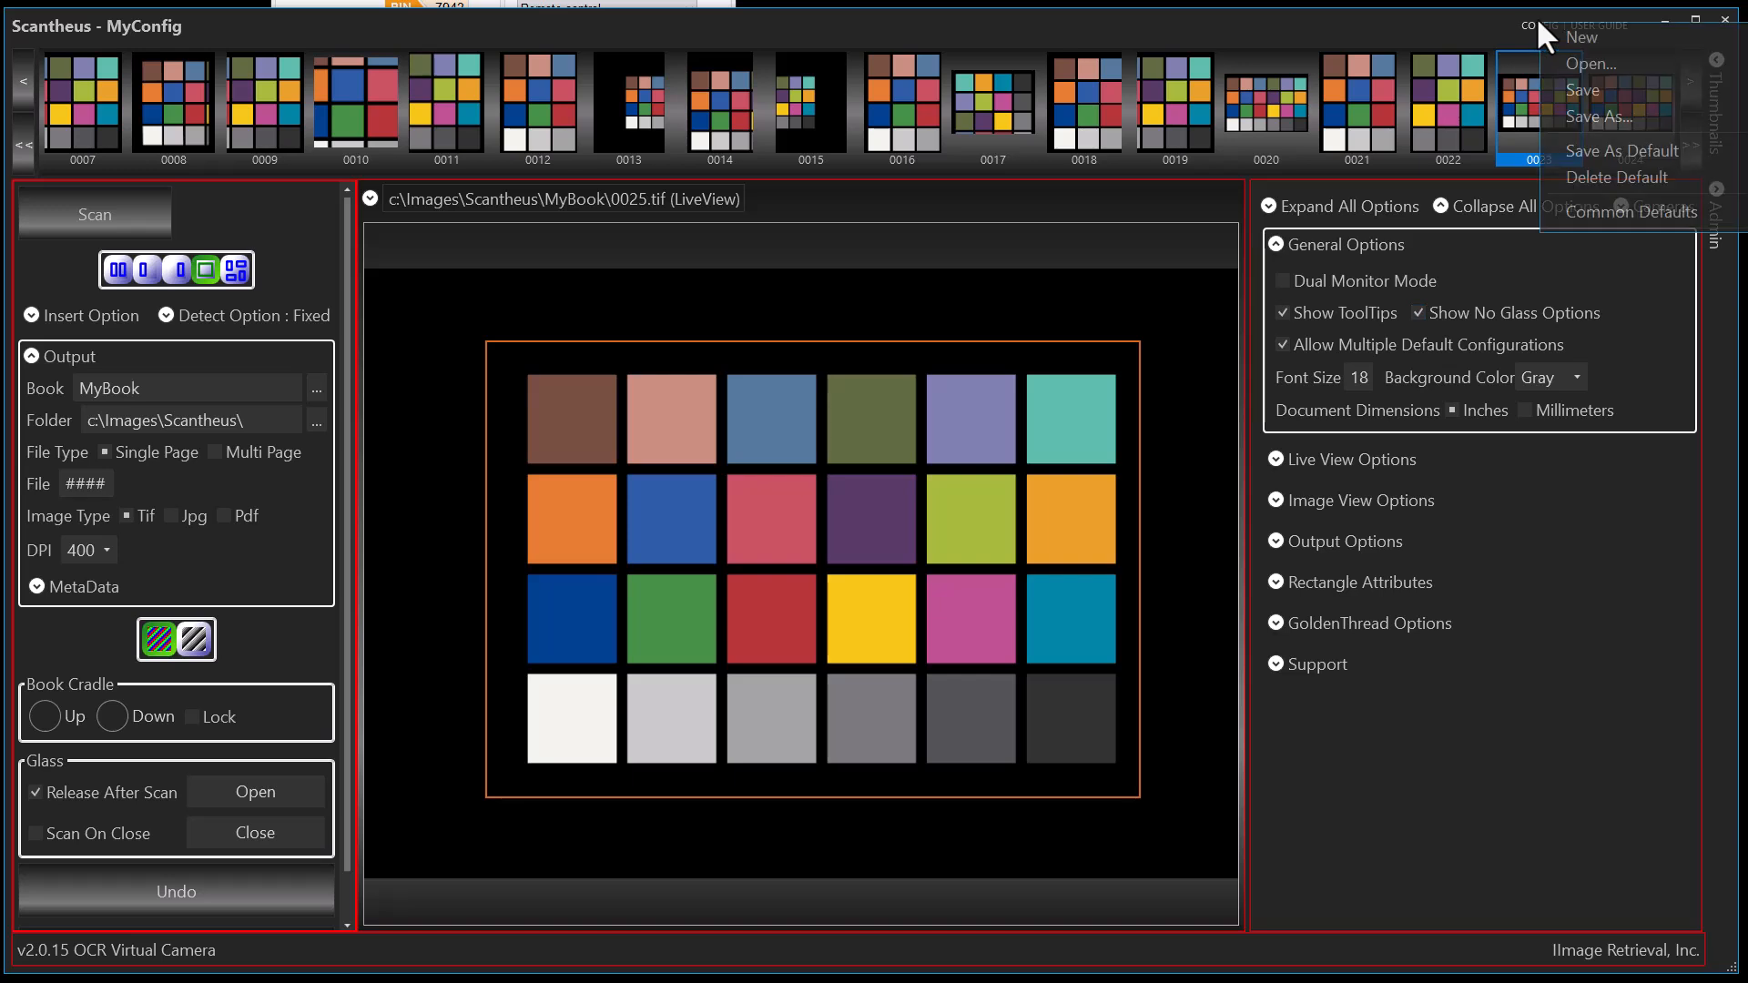
left_click(1558, 150)
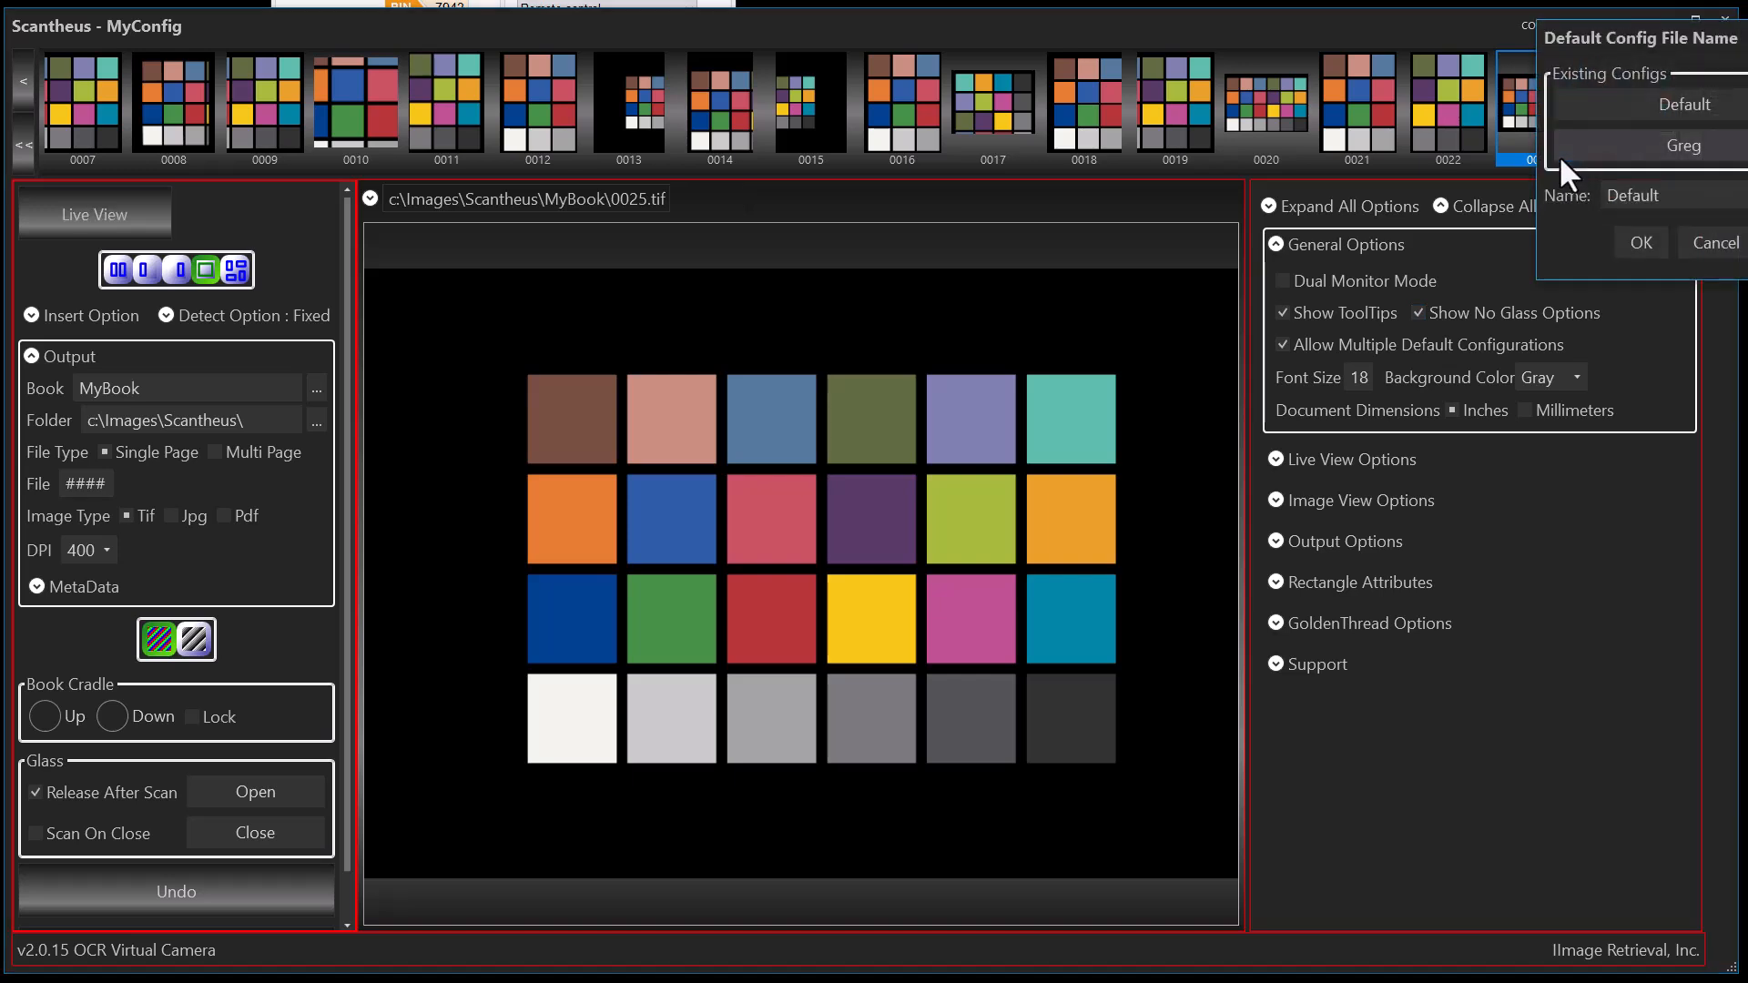
left_click_drag(1671, 197, 1603, 191)
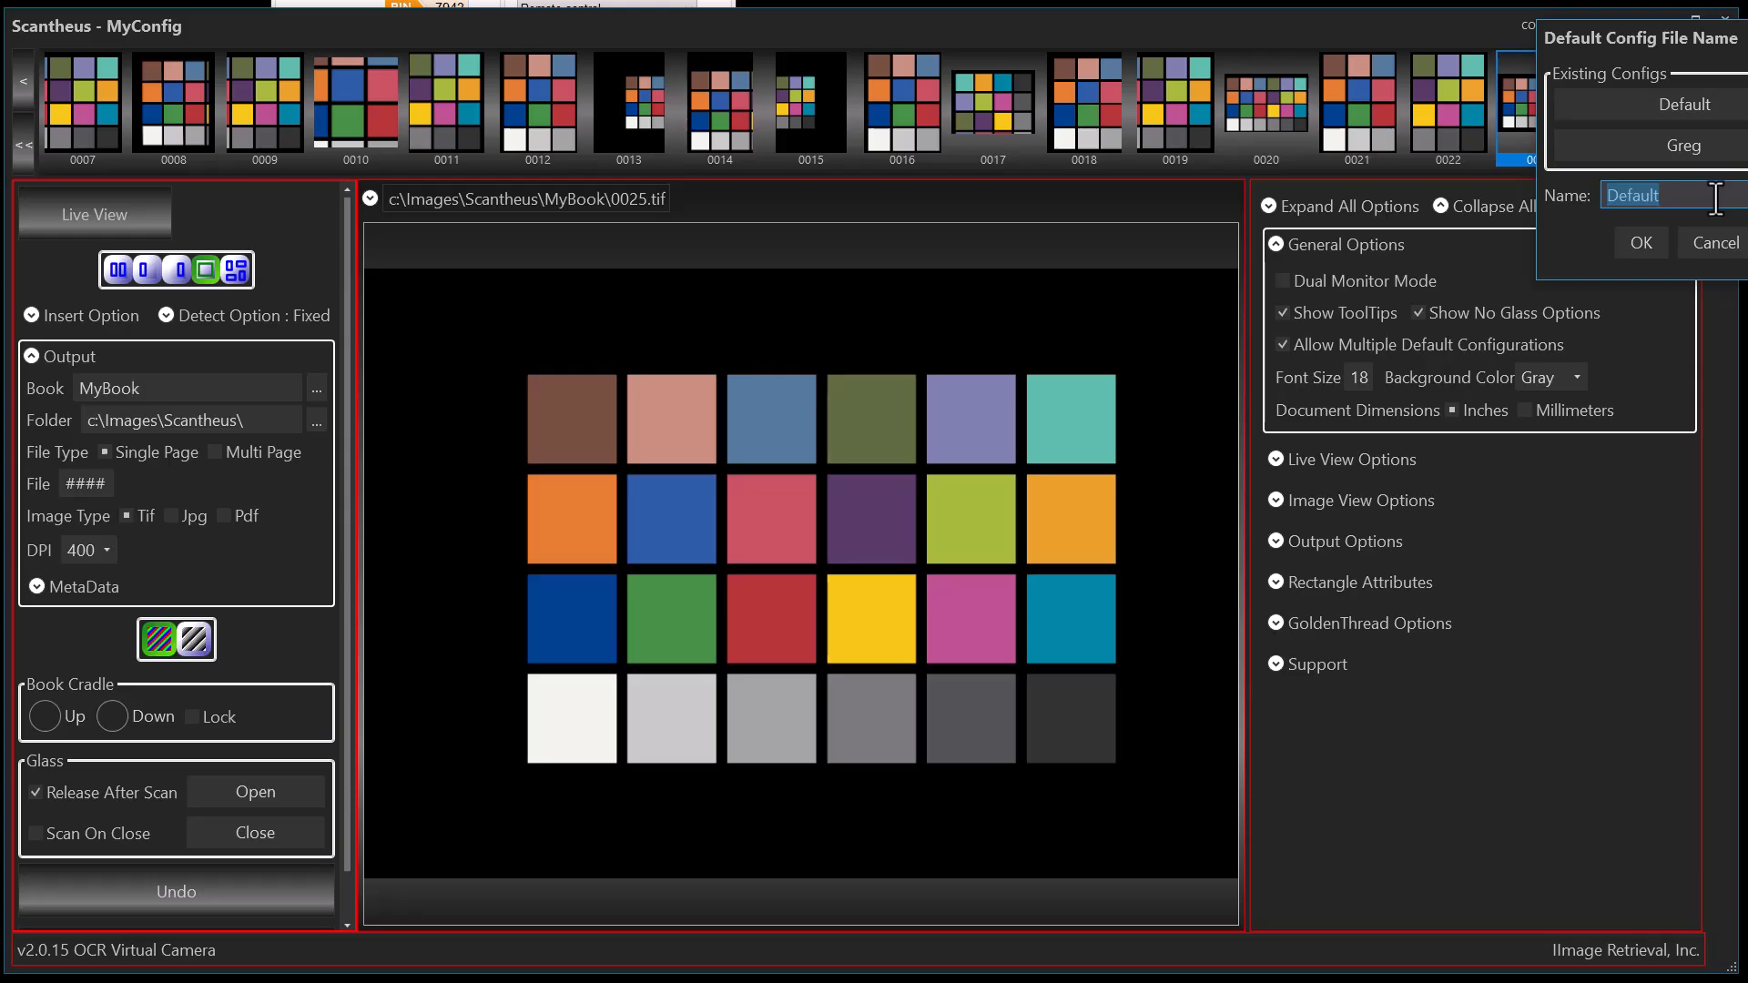
type("No Glass")
left_click(1638, 242)
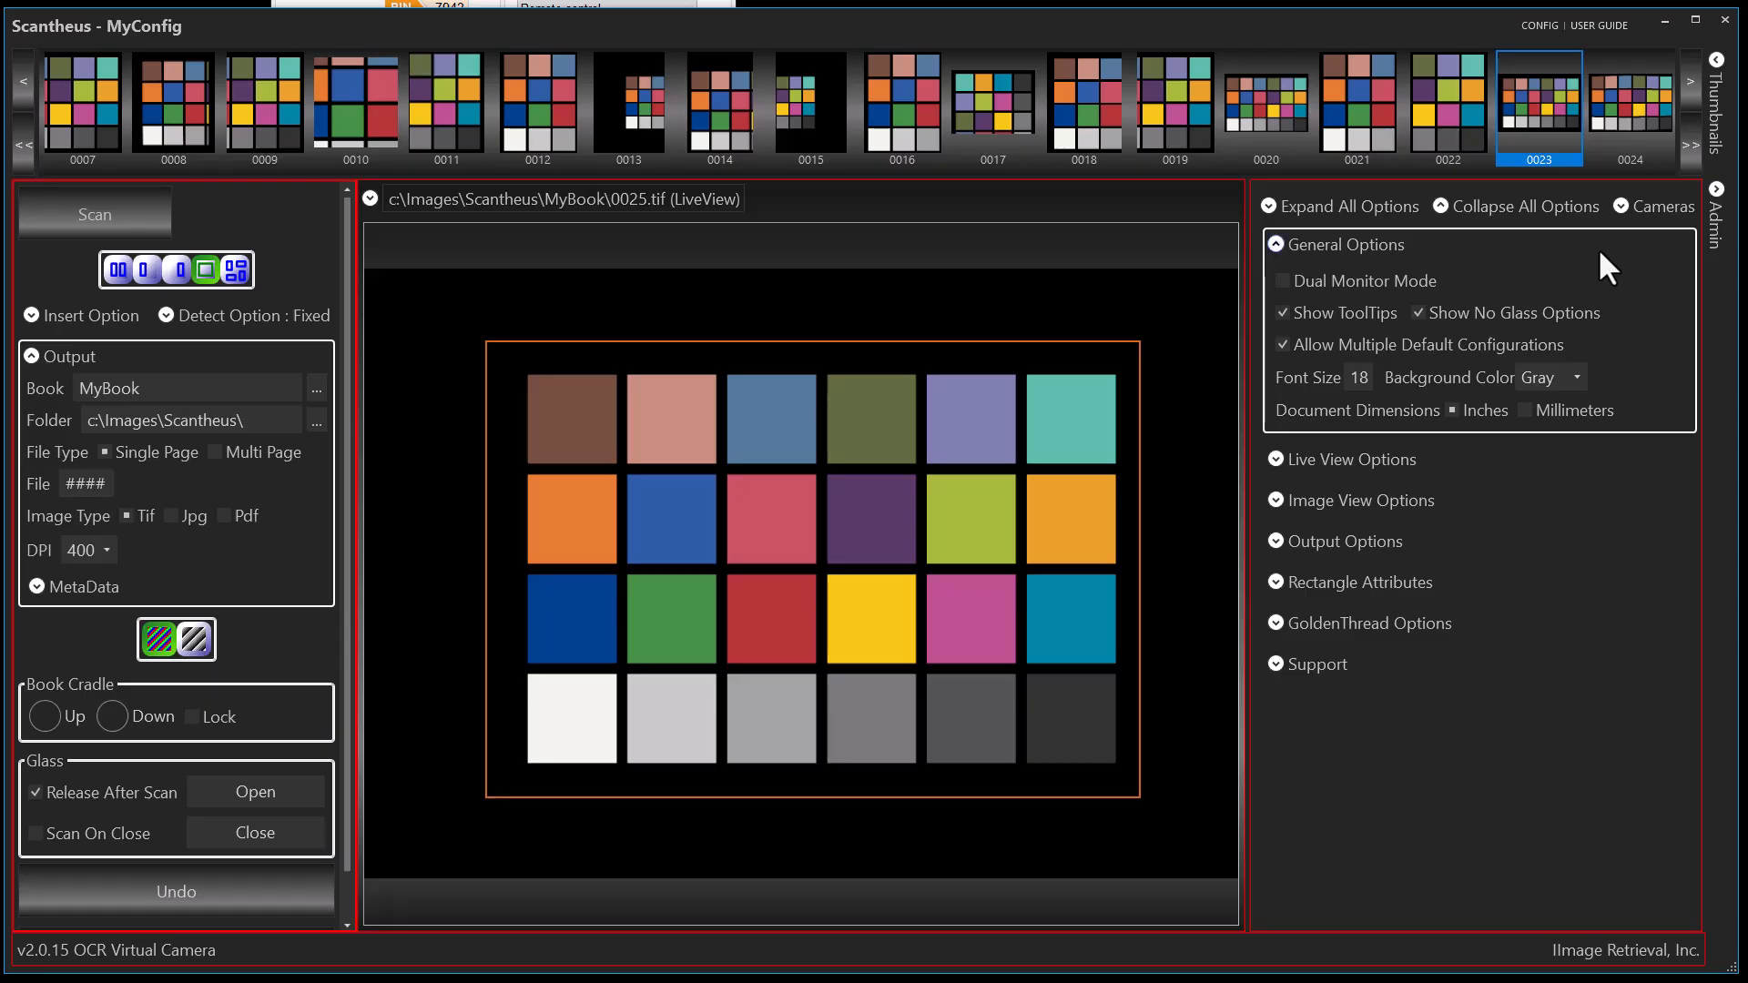
Start a new configuration from the Default default configuration, and another new one from No Glass
left_click(1539, 21)
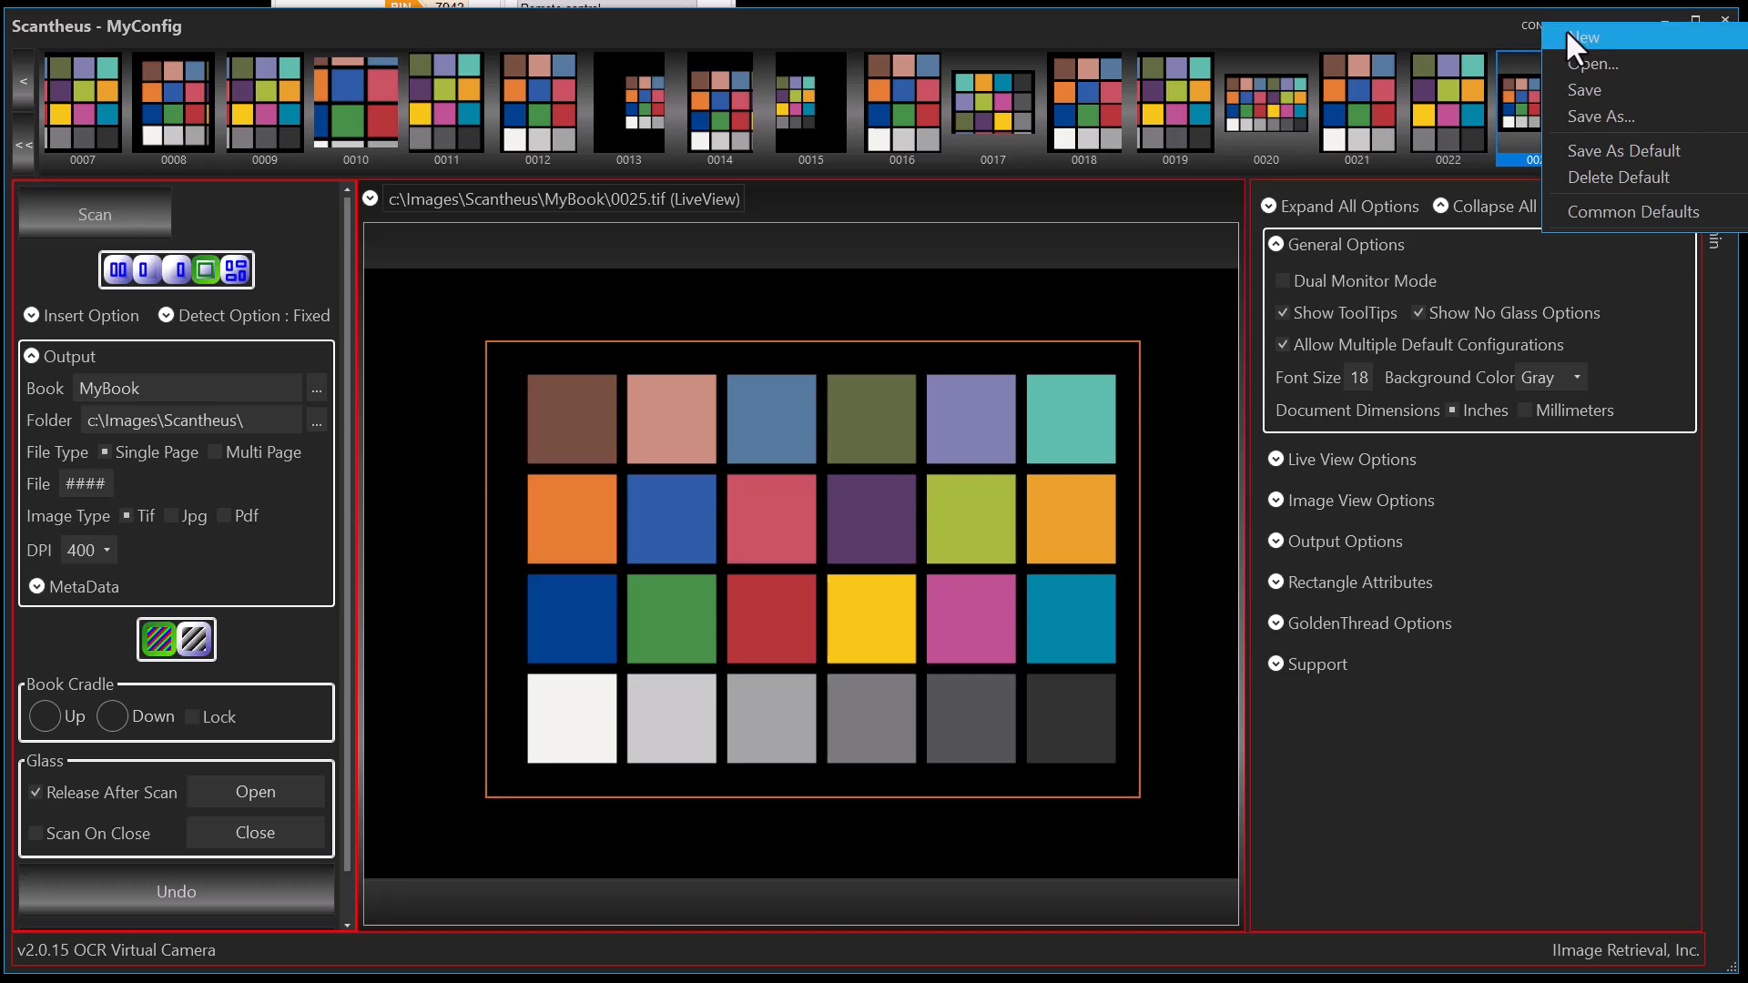
left_click(1576, 33)
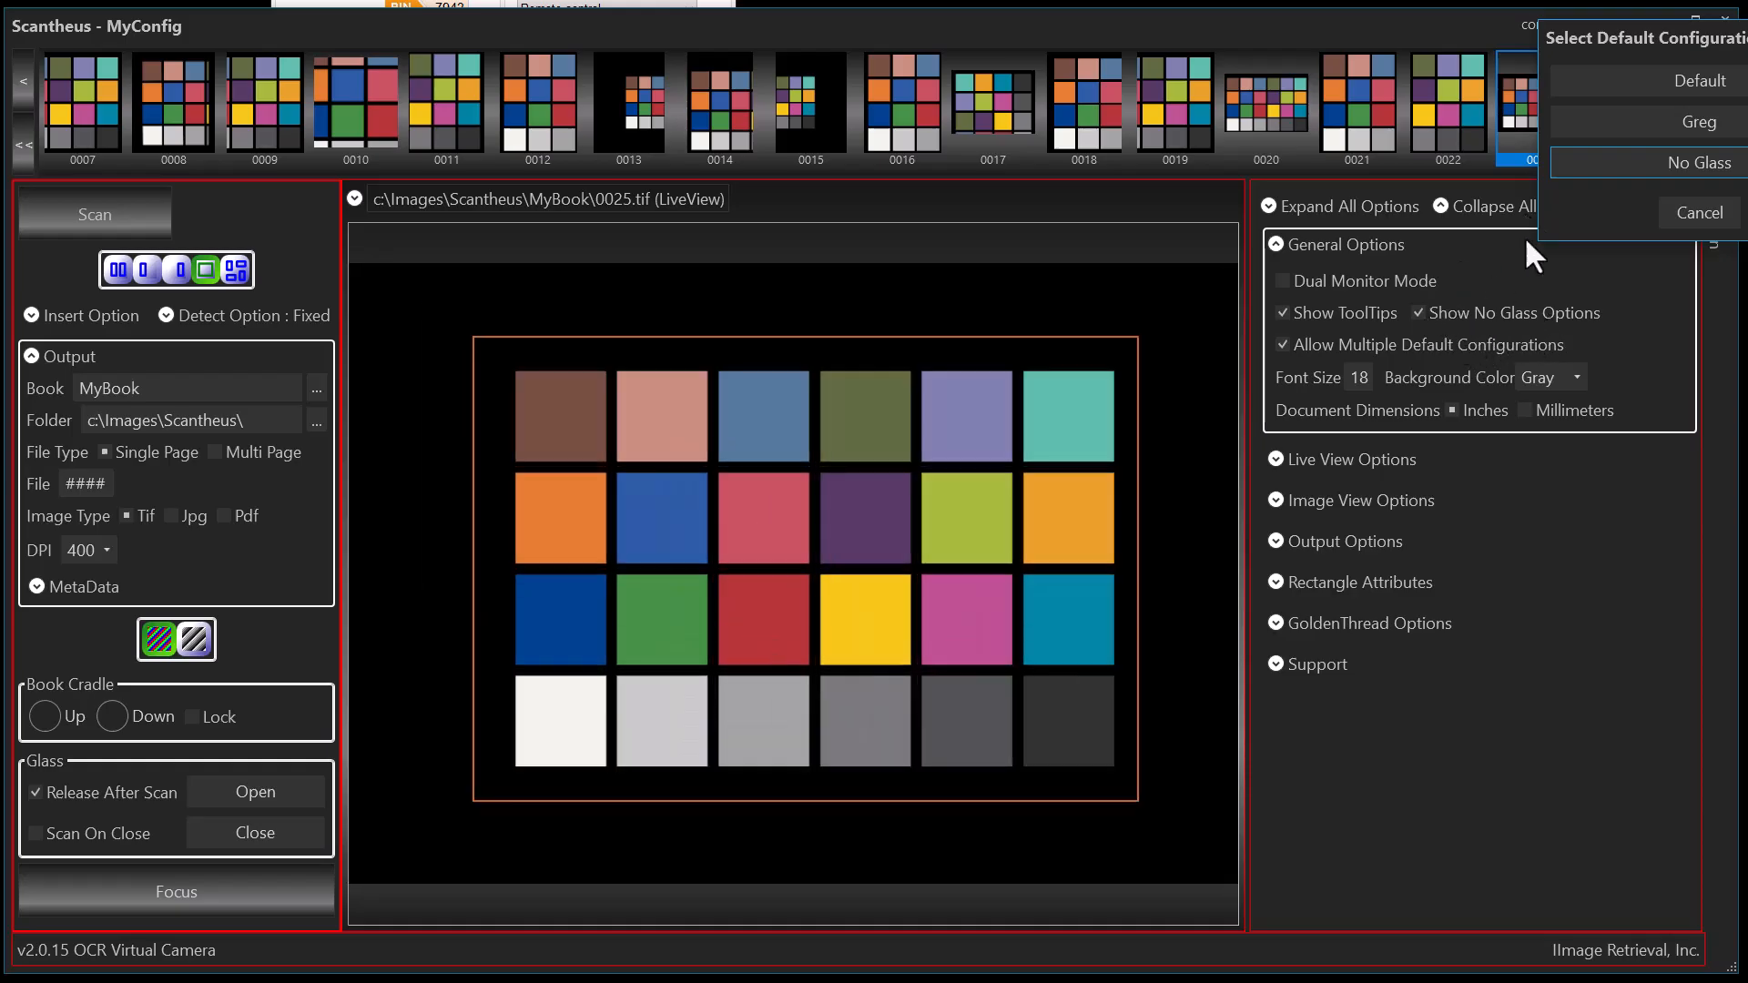
left_click(1615, 78)
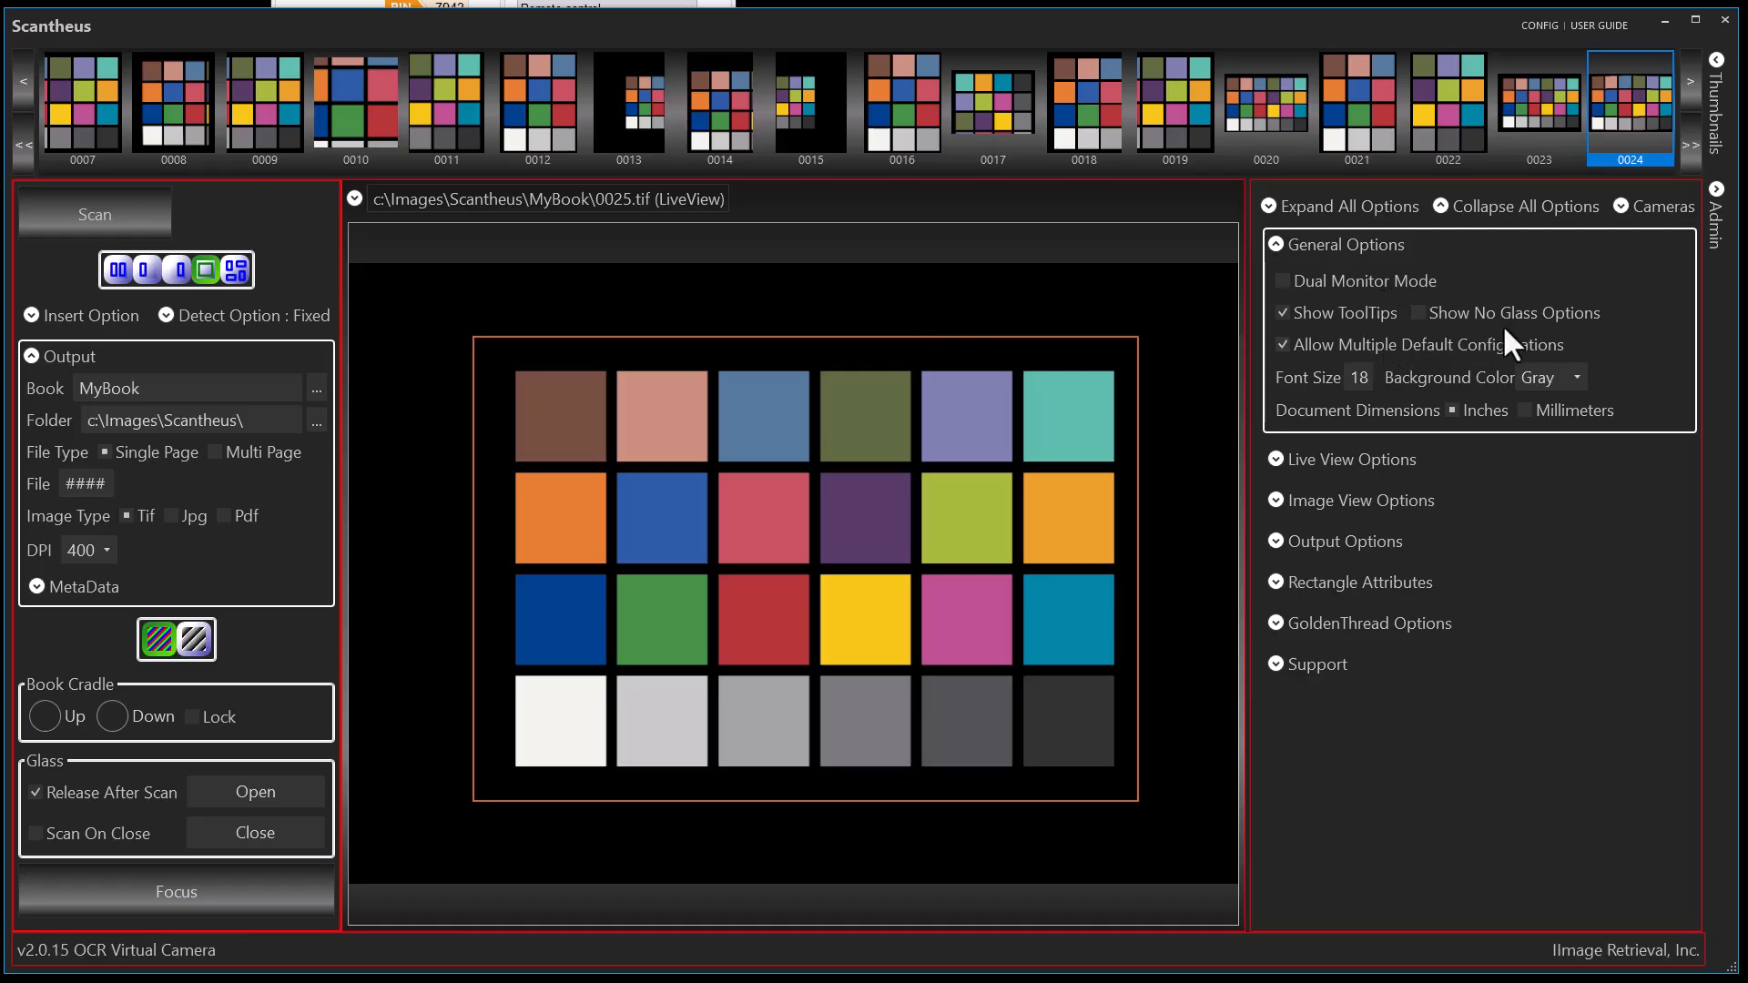
left_click(1537, 25)
left_click(1562, 37)
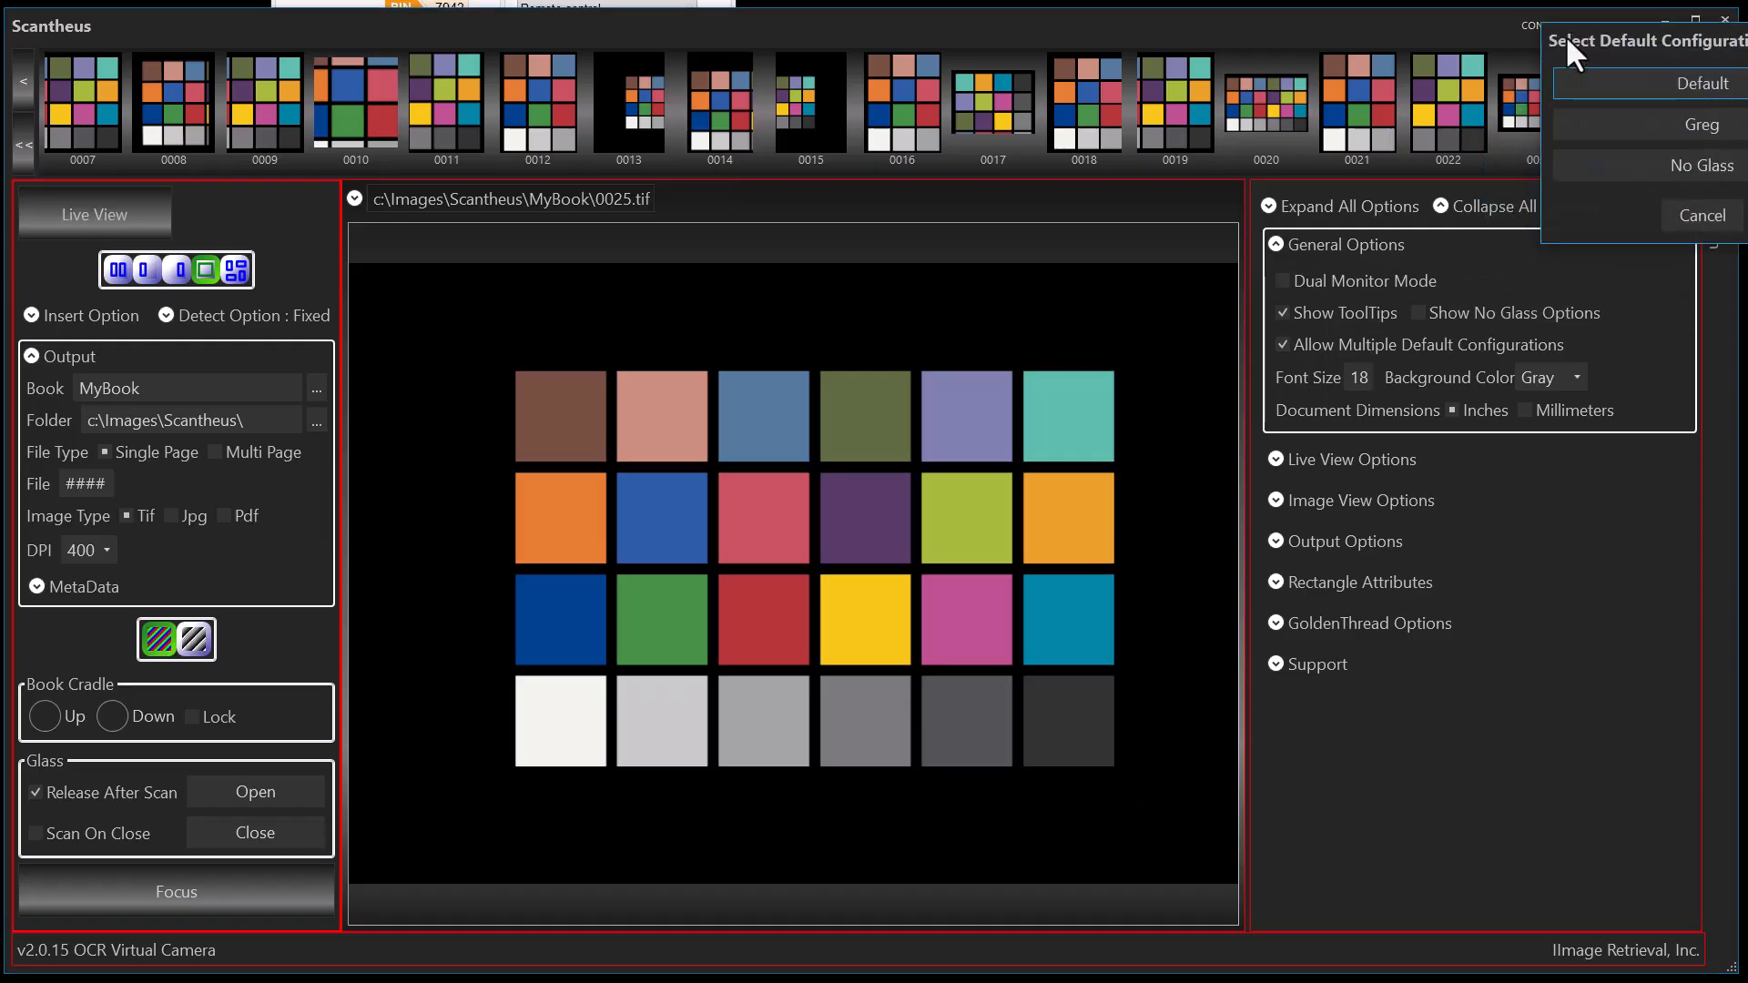
left_click(1622, 162)
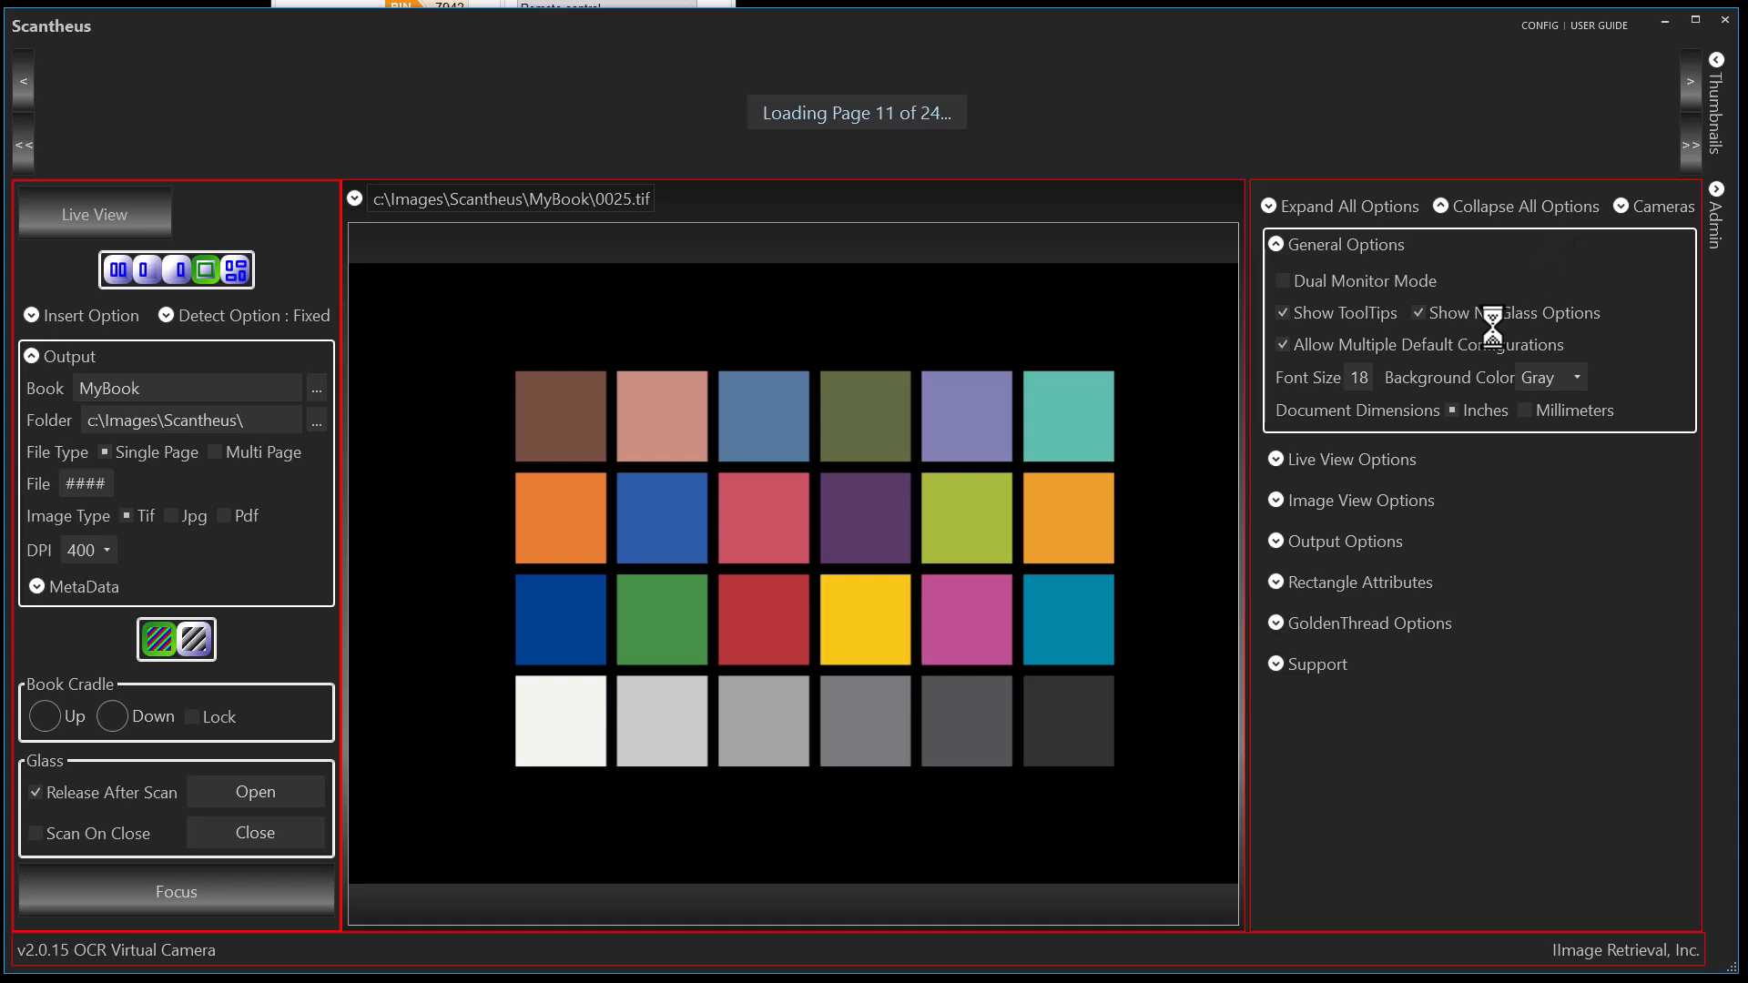
Turn on Curvature Correction in the camera's No Glass Options
mouse_move(1427, 319)
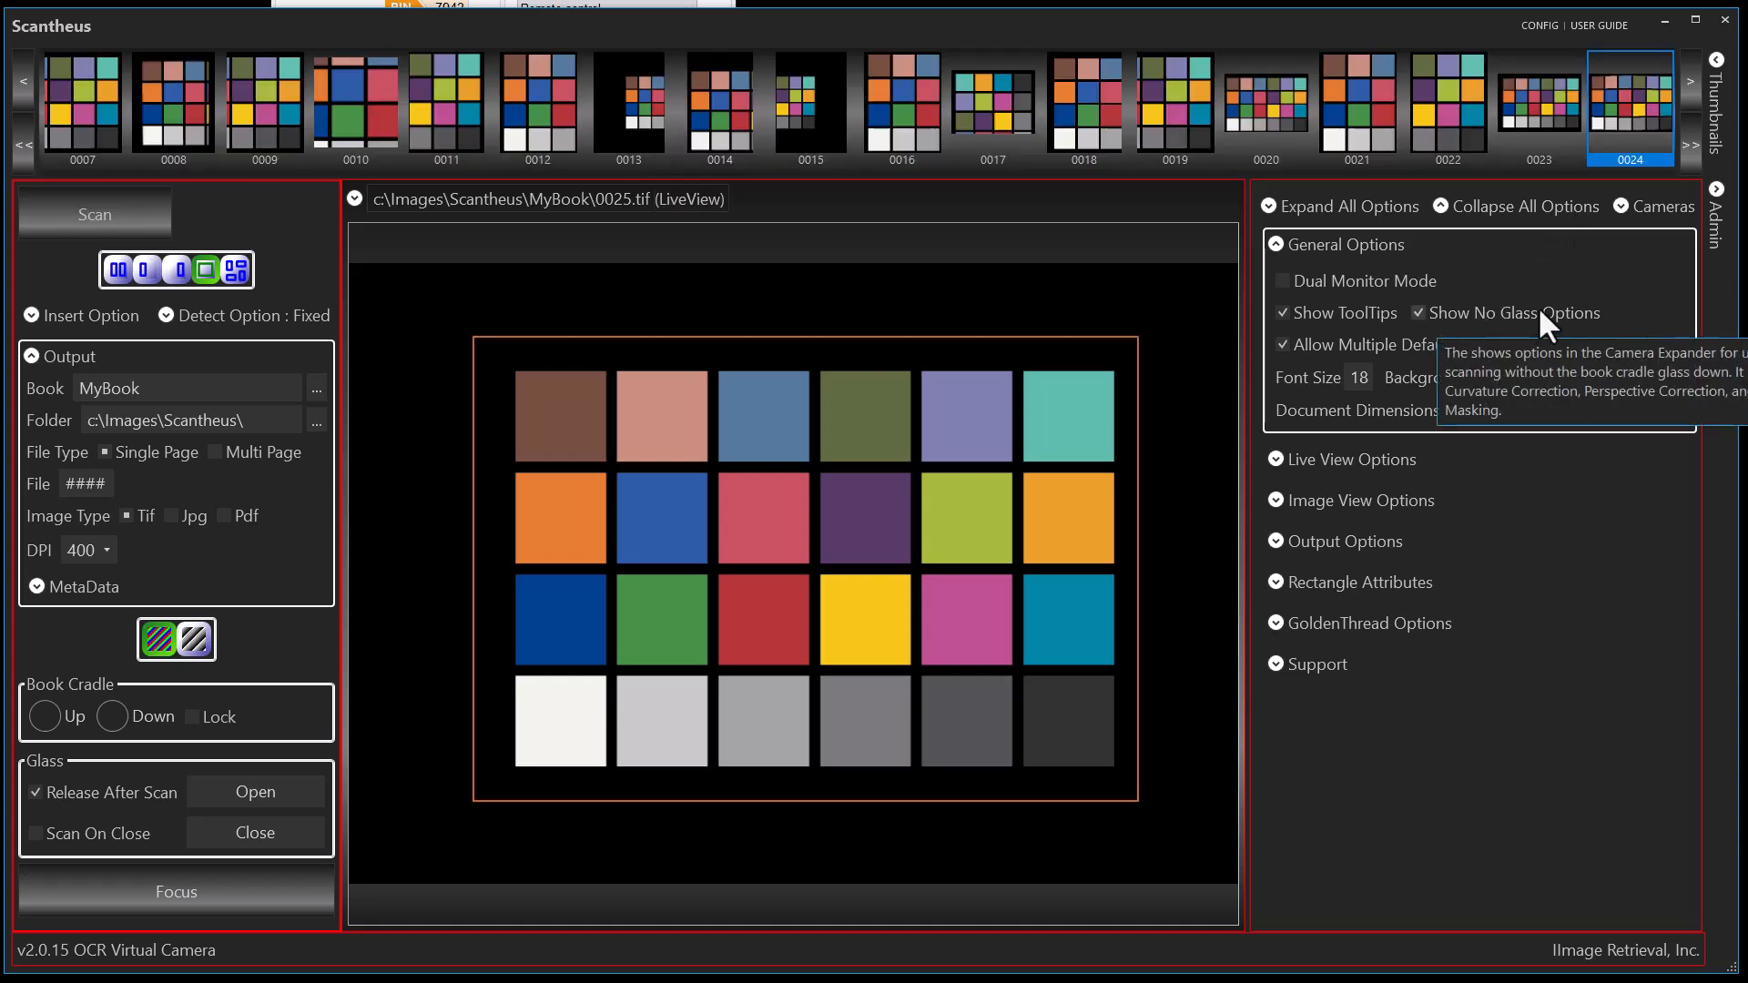
left_click(1620, 205)
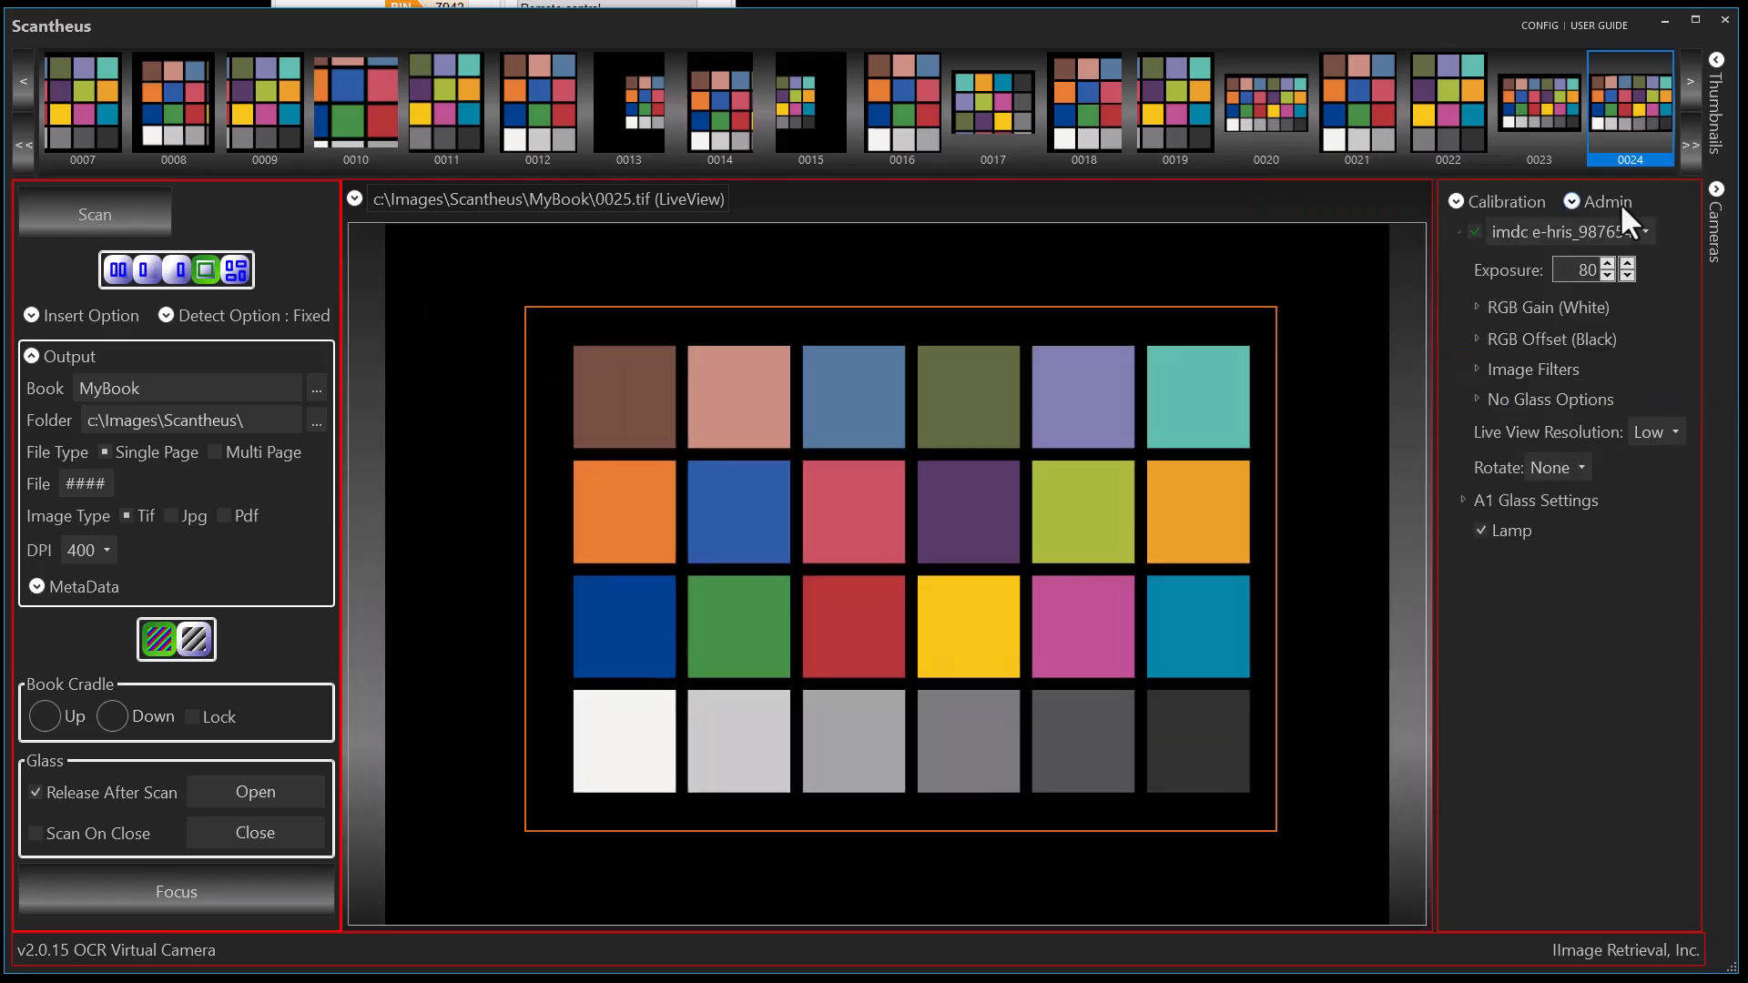
left_click(1474, 400)
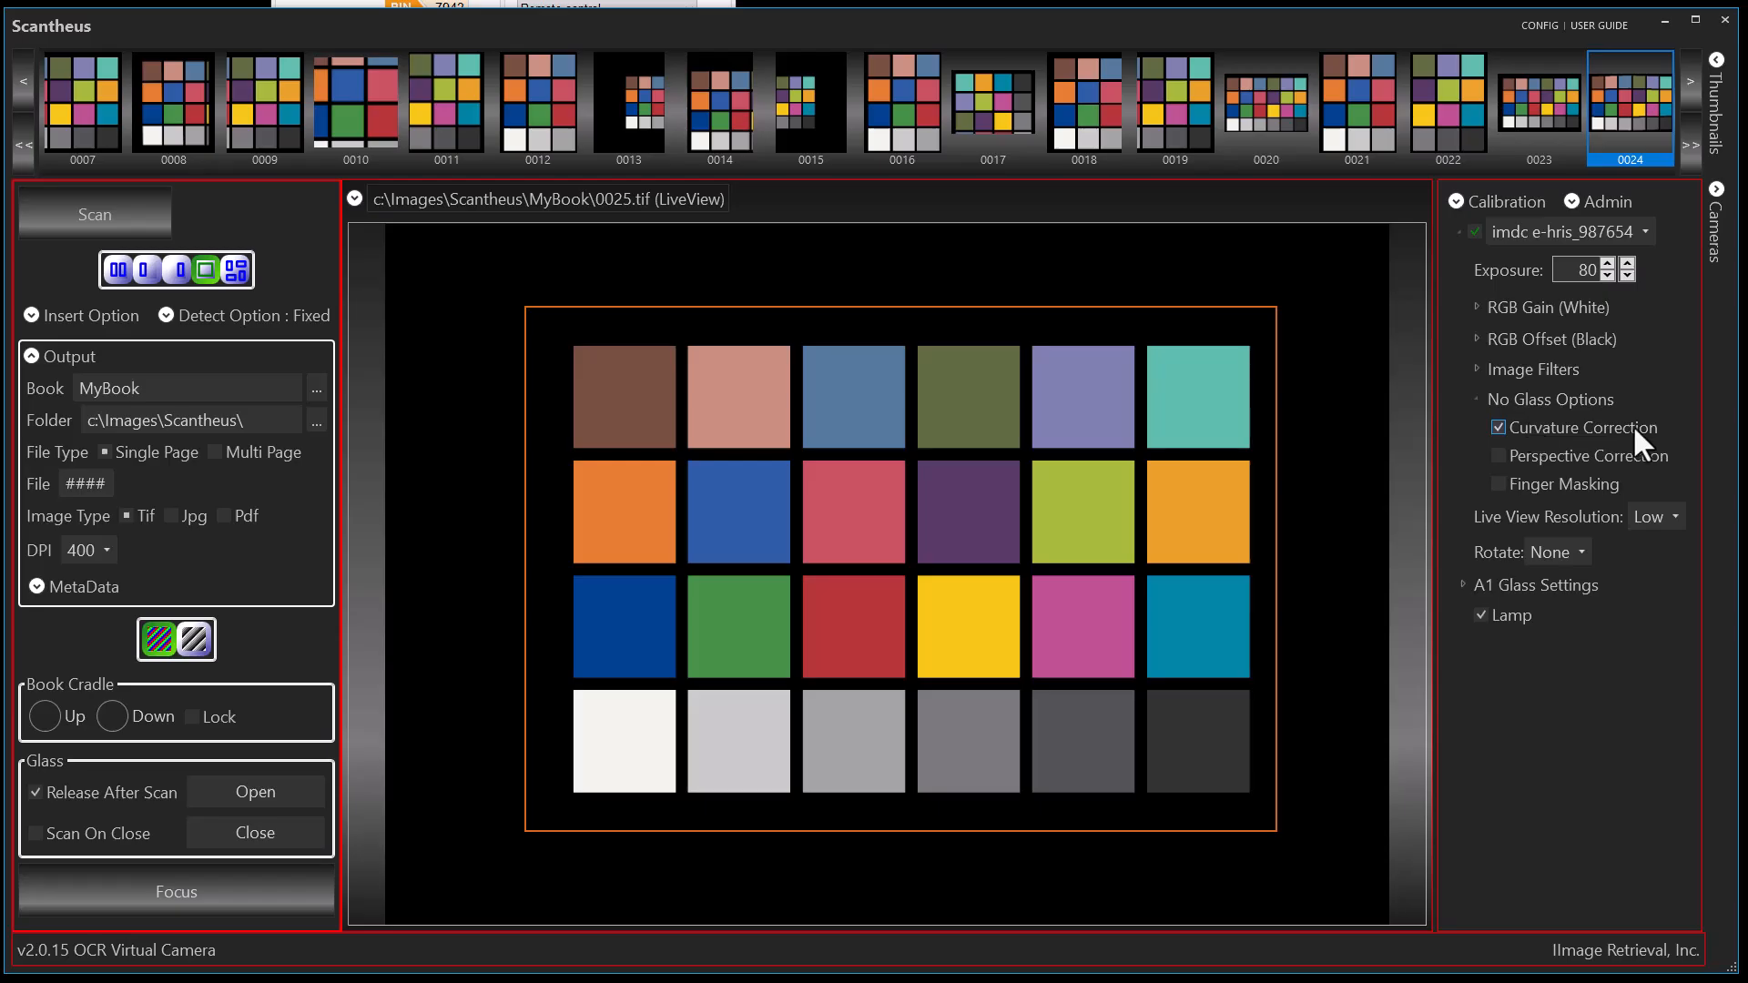
Save the current configuration as the No Glass default, overwriting the existing No Glass configuration
left_click(1536, 20)
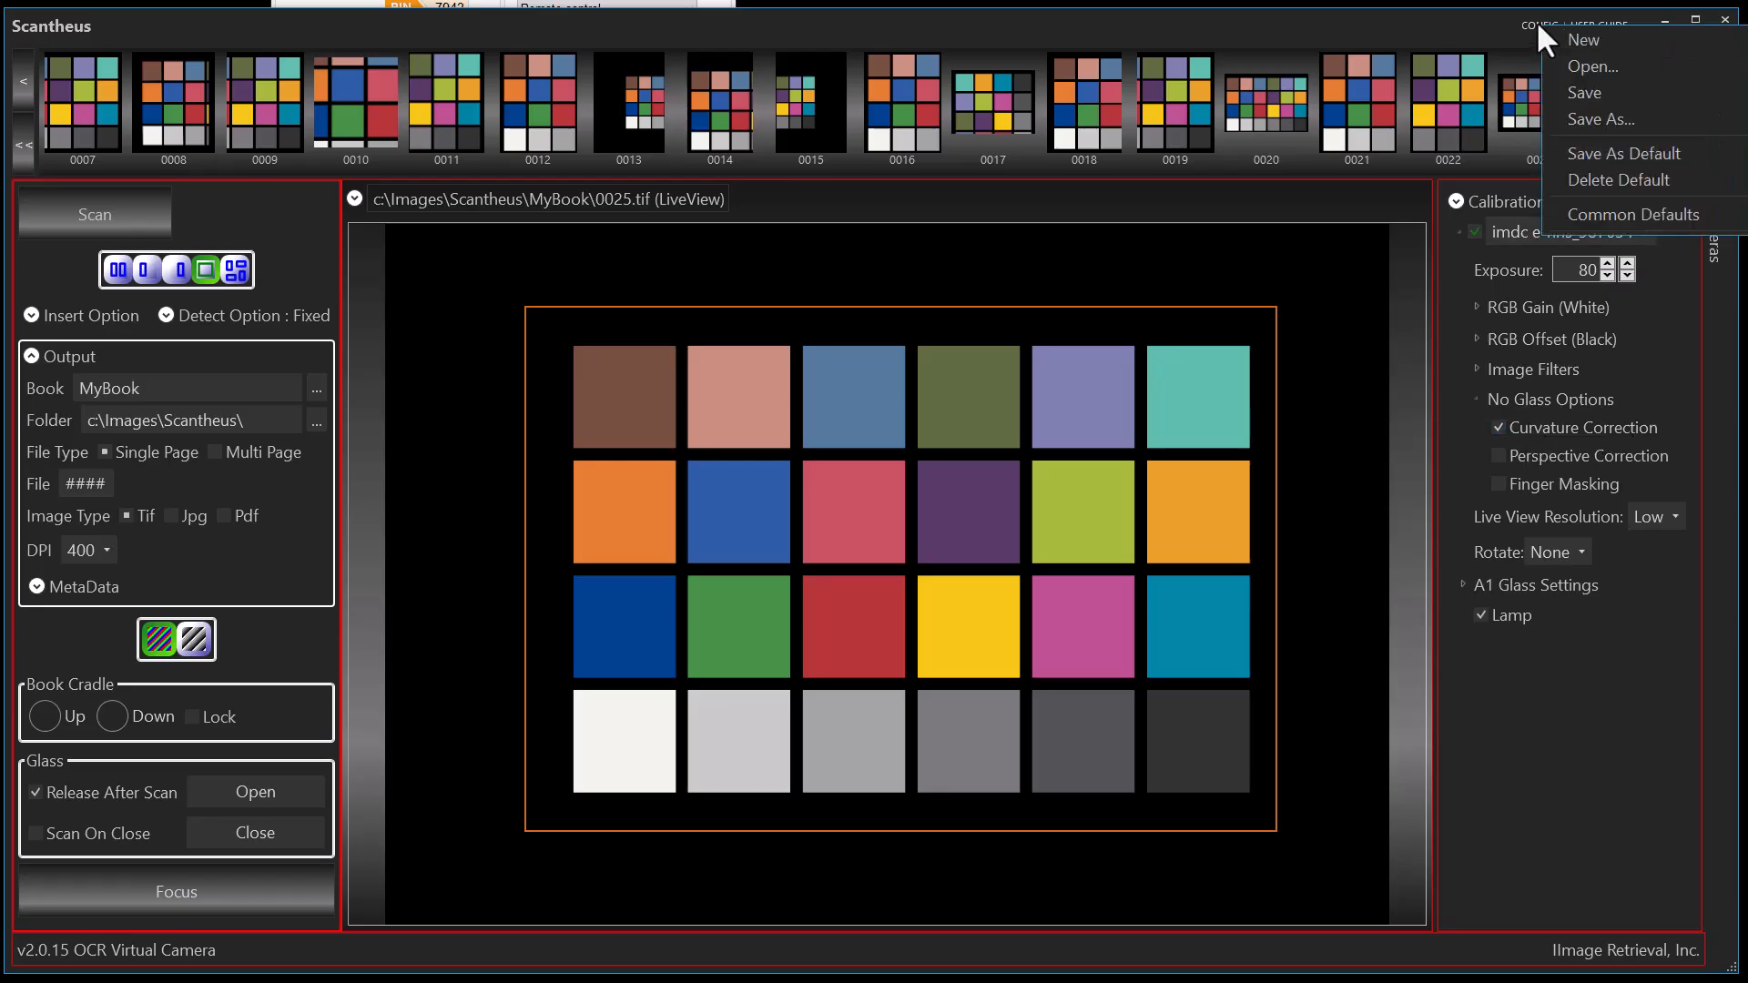
left_click(1580, 150)
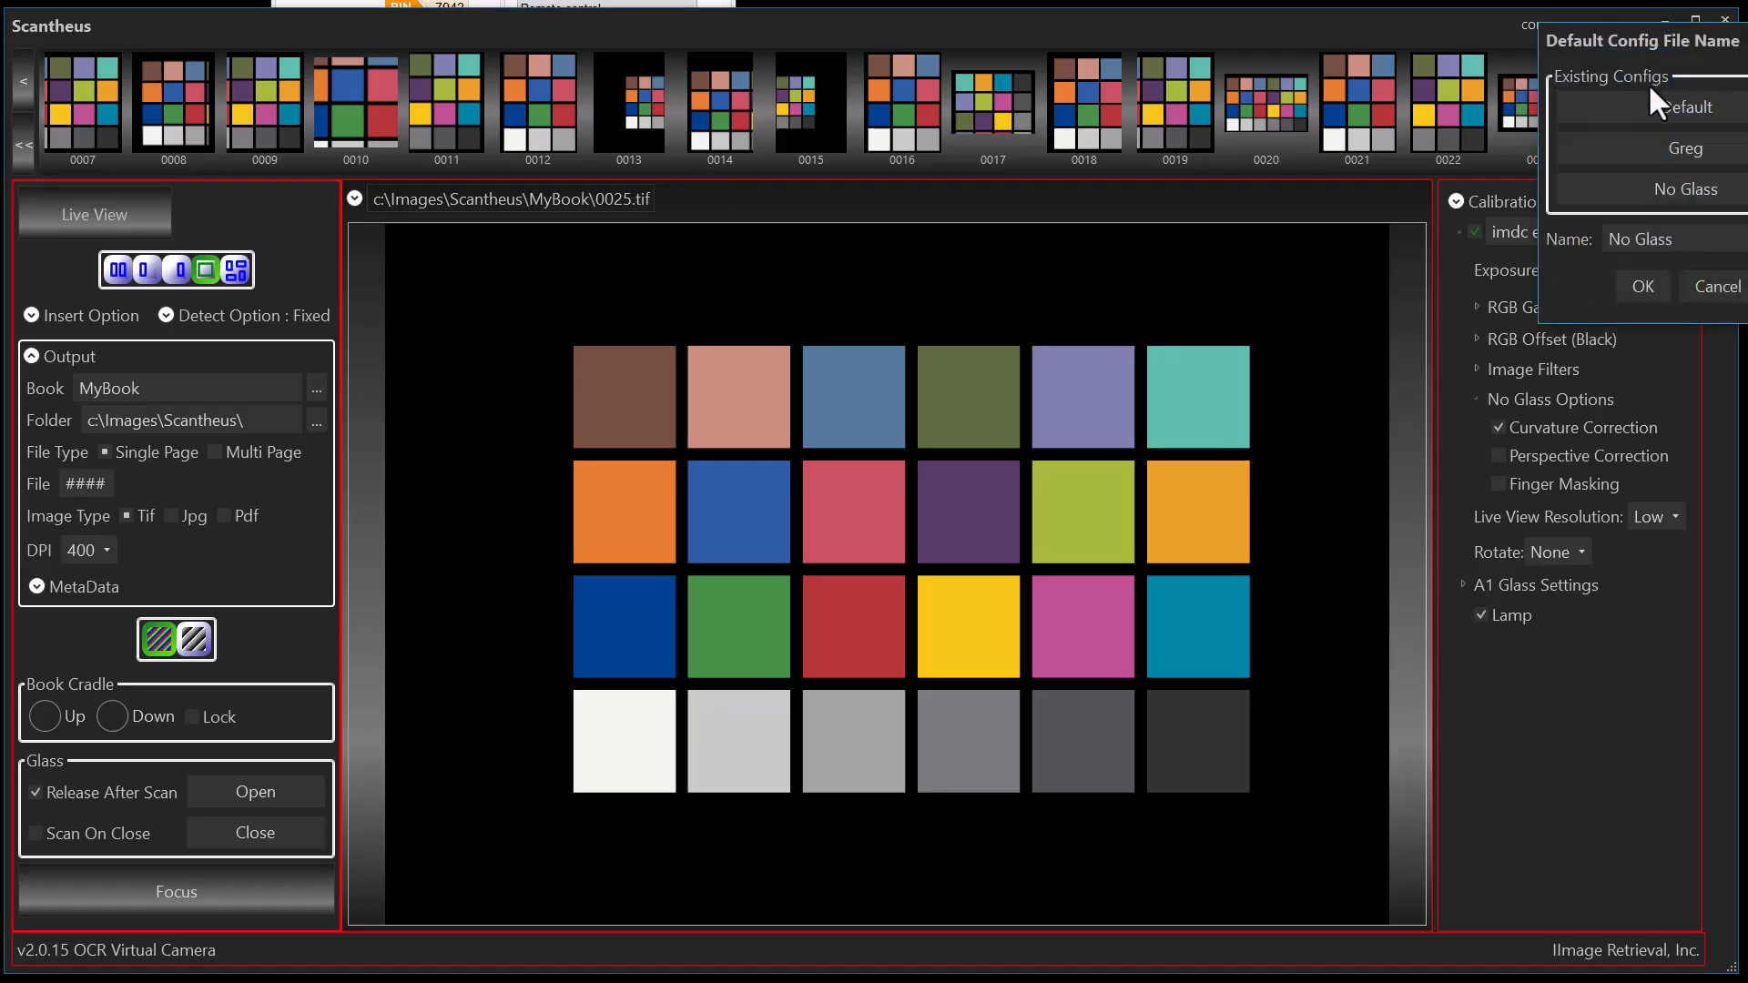
left_click(1655, 188)
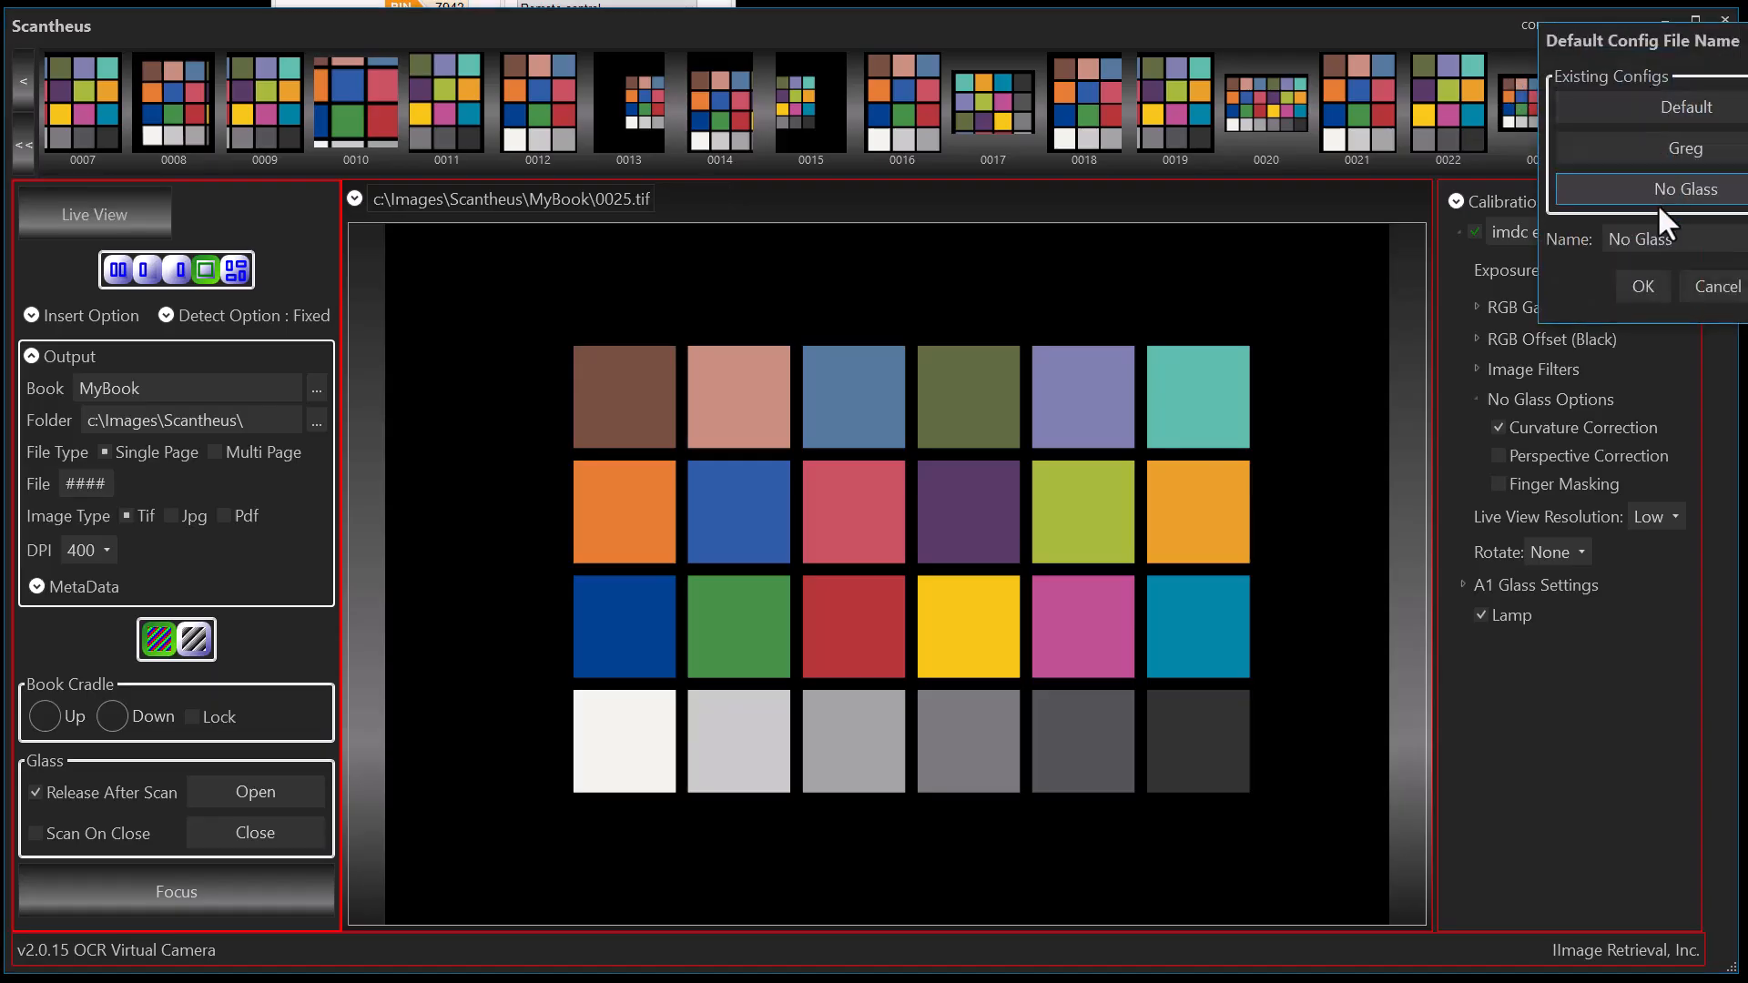
left_click(1644, 285)
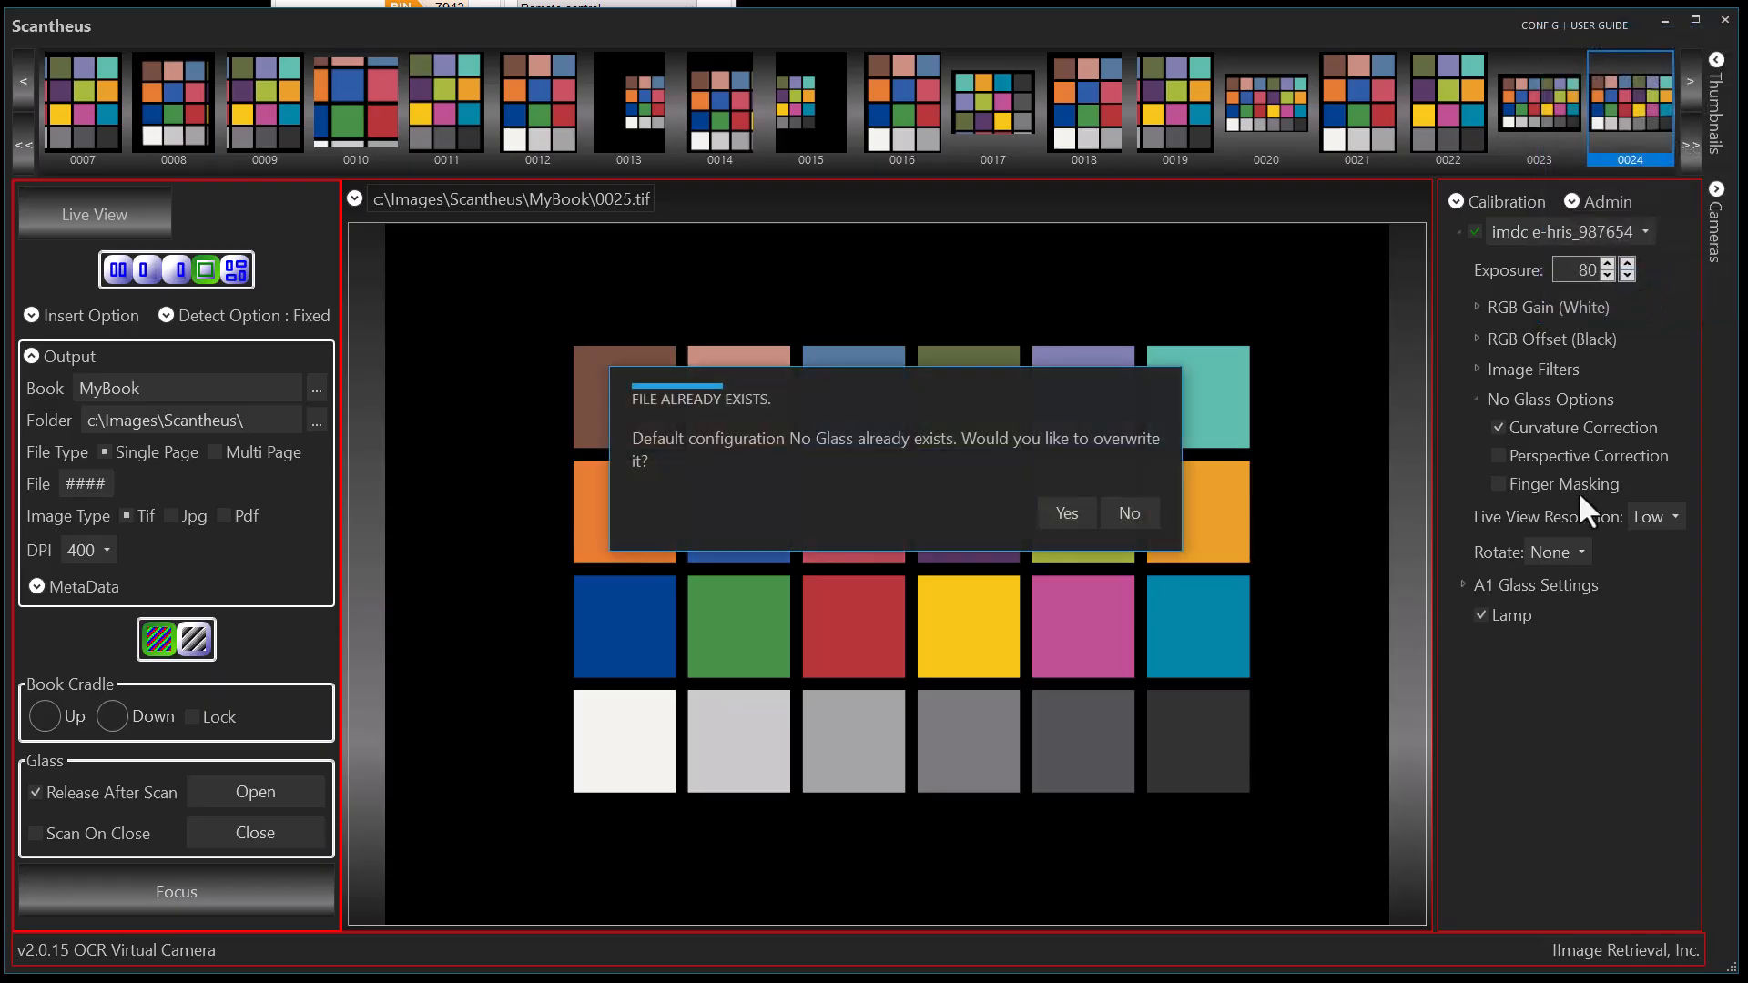
left_click(1062, 512)
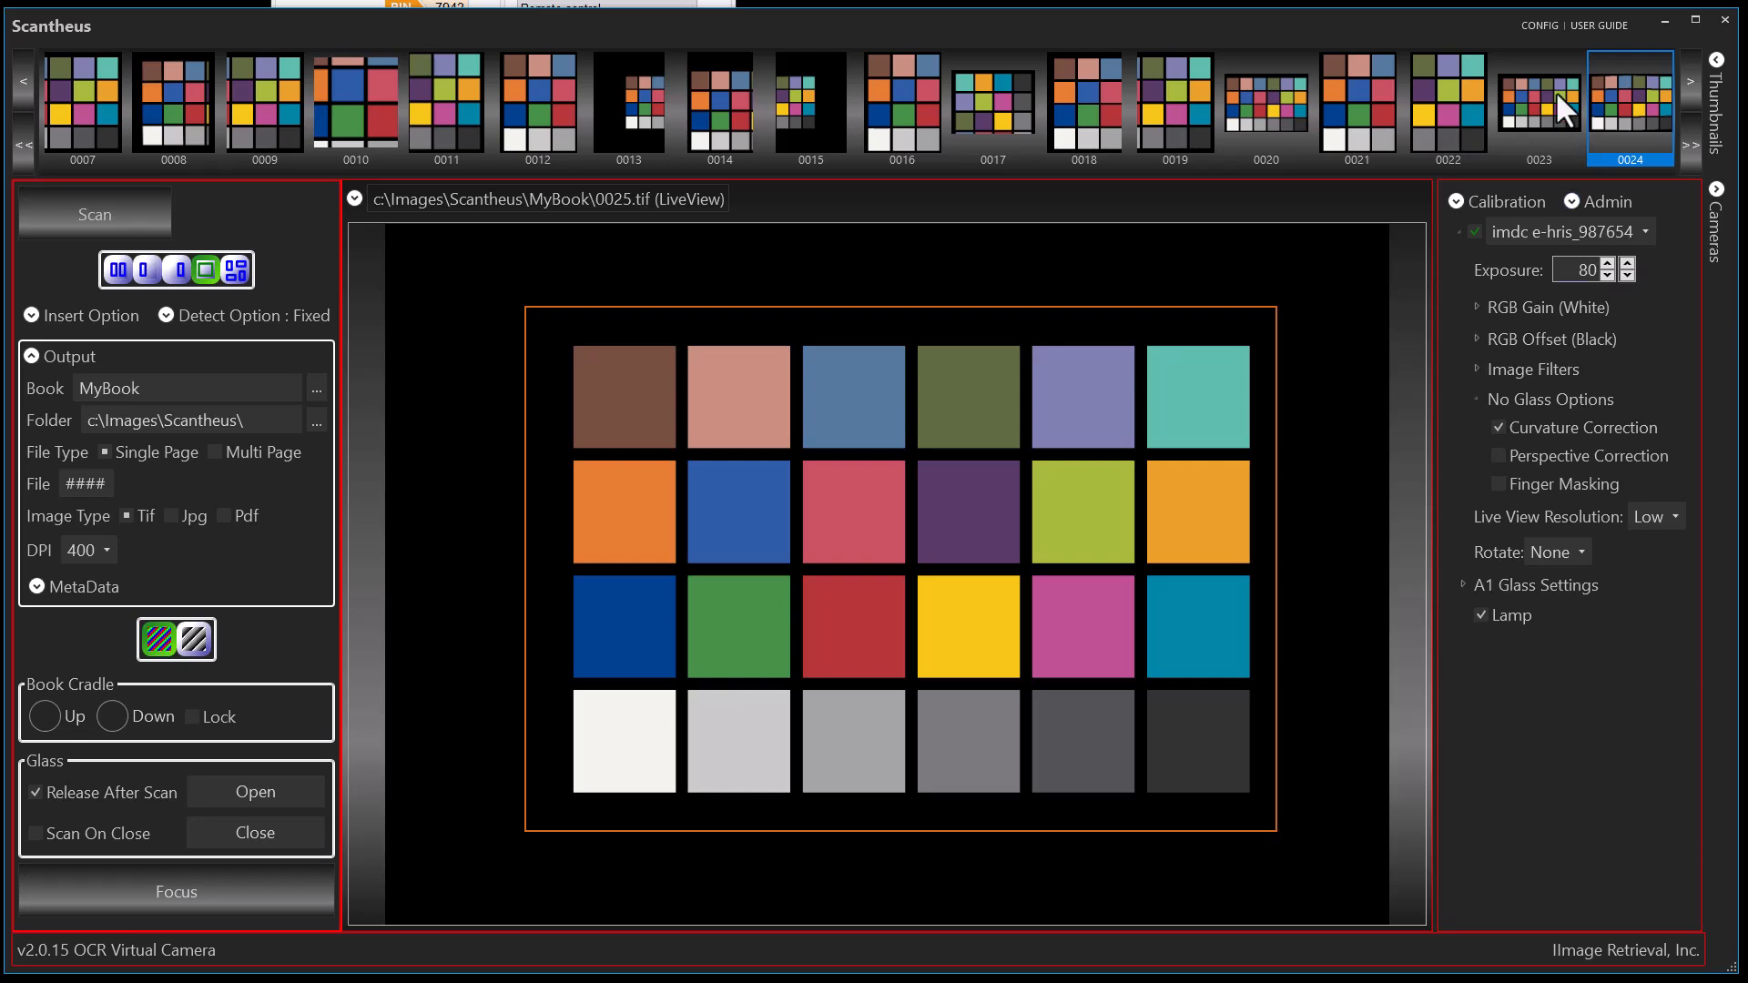
Create a new configuration based on Default, and switch back by creating a new one based on No Glass
left_click(1535, 33)
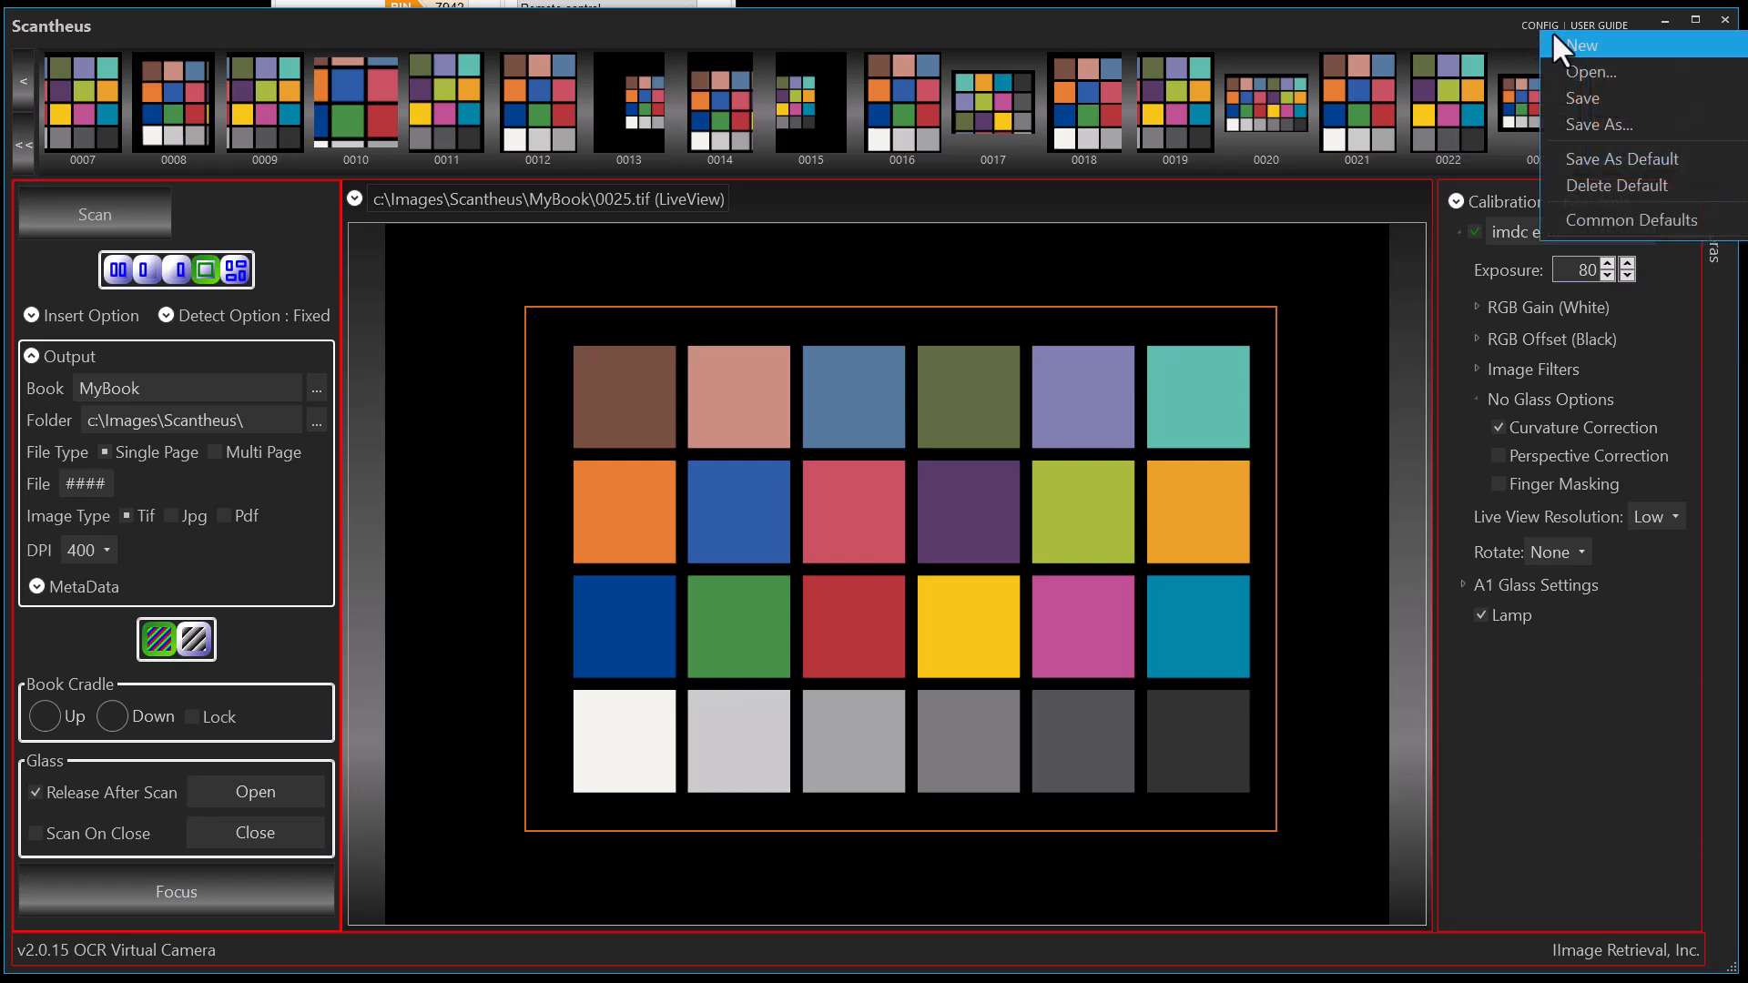
left_click(1559, 41)
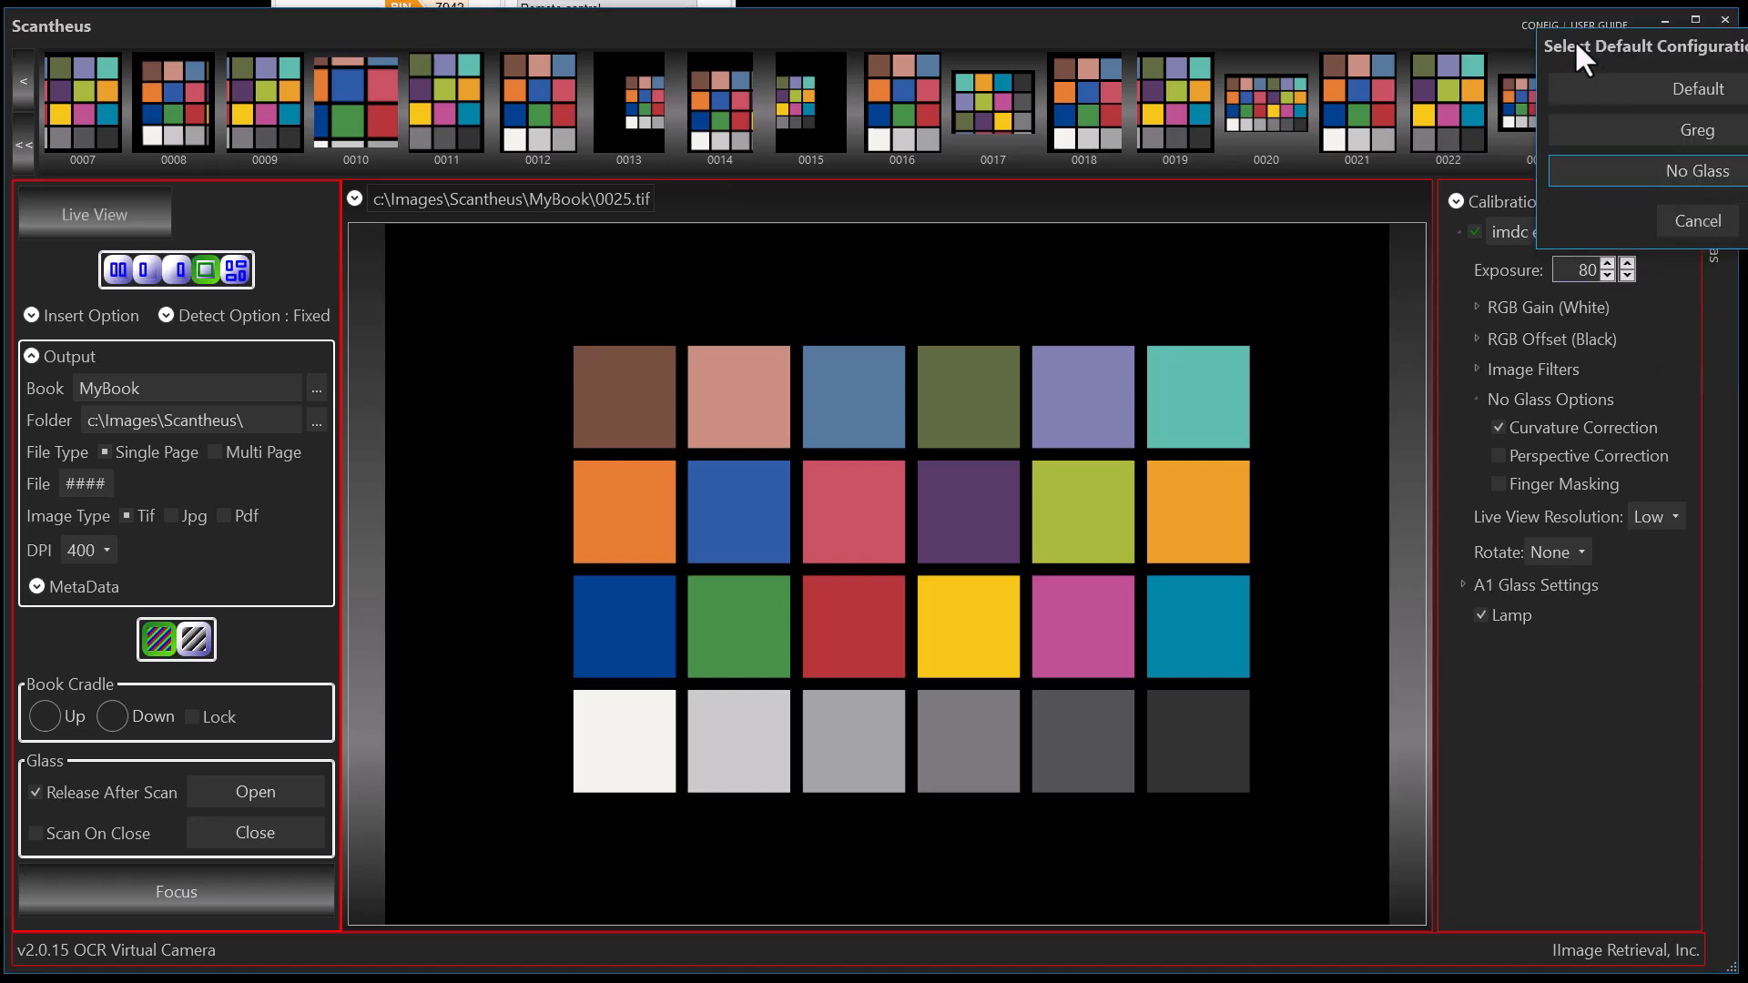
left_click(1640, 86)
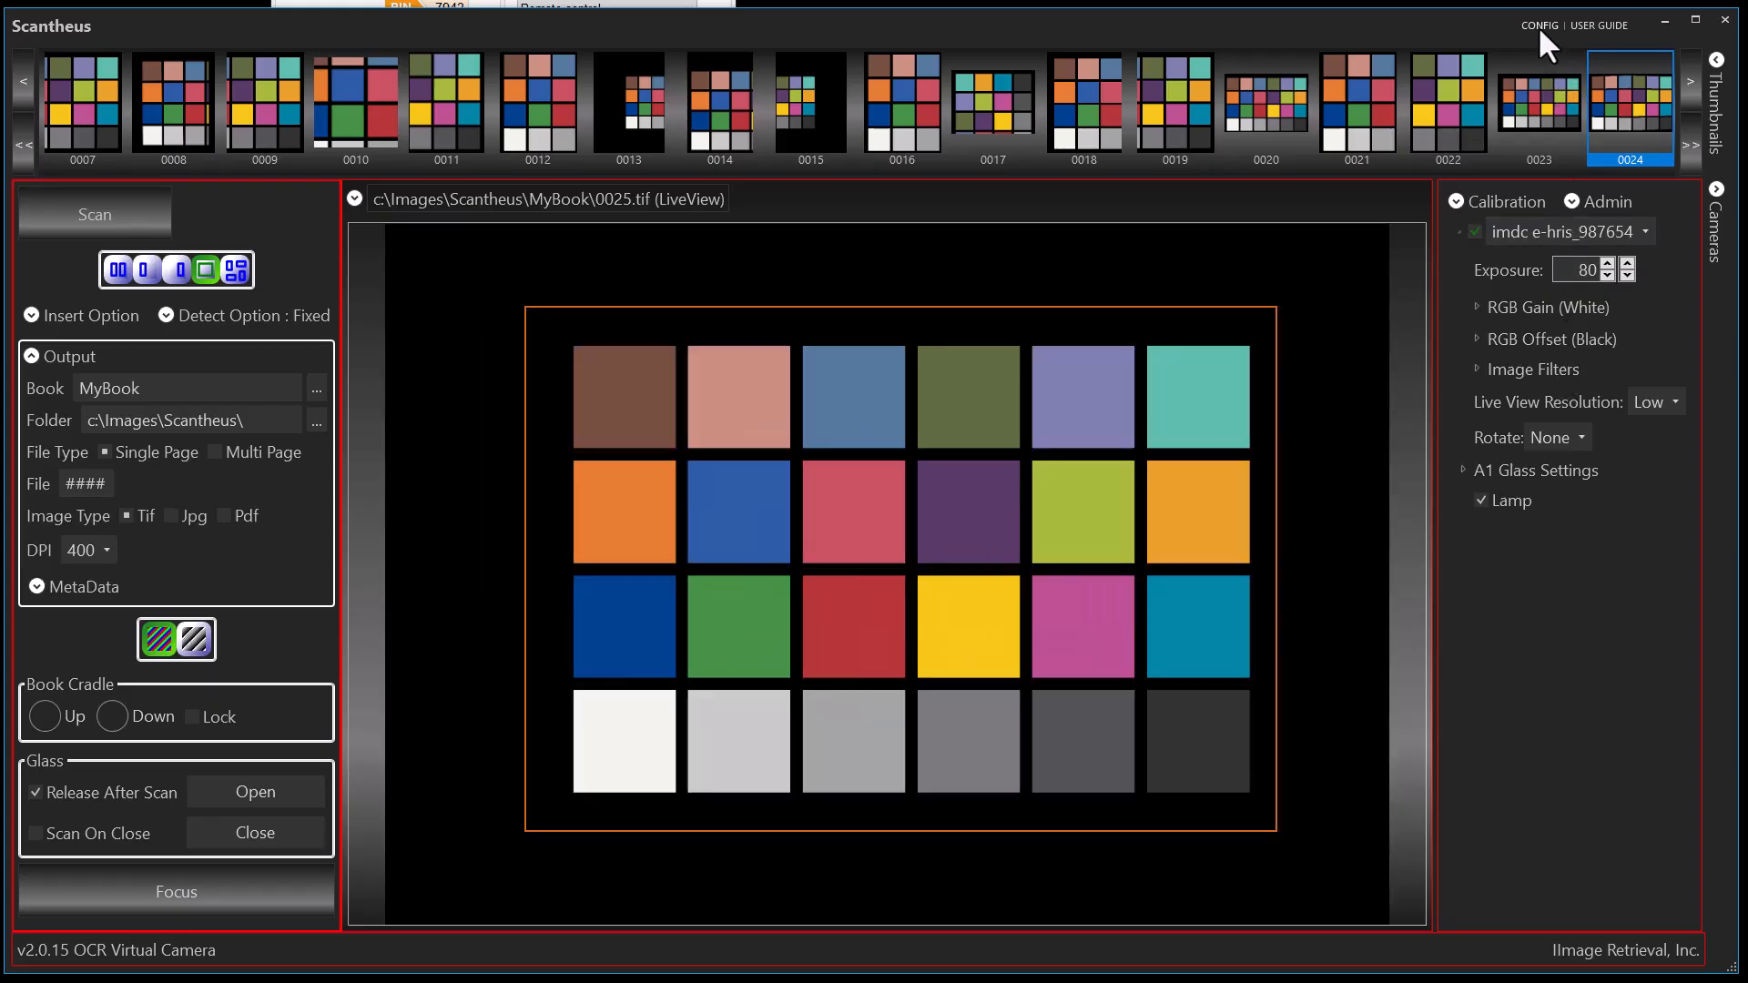
left_click(1537, 23)
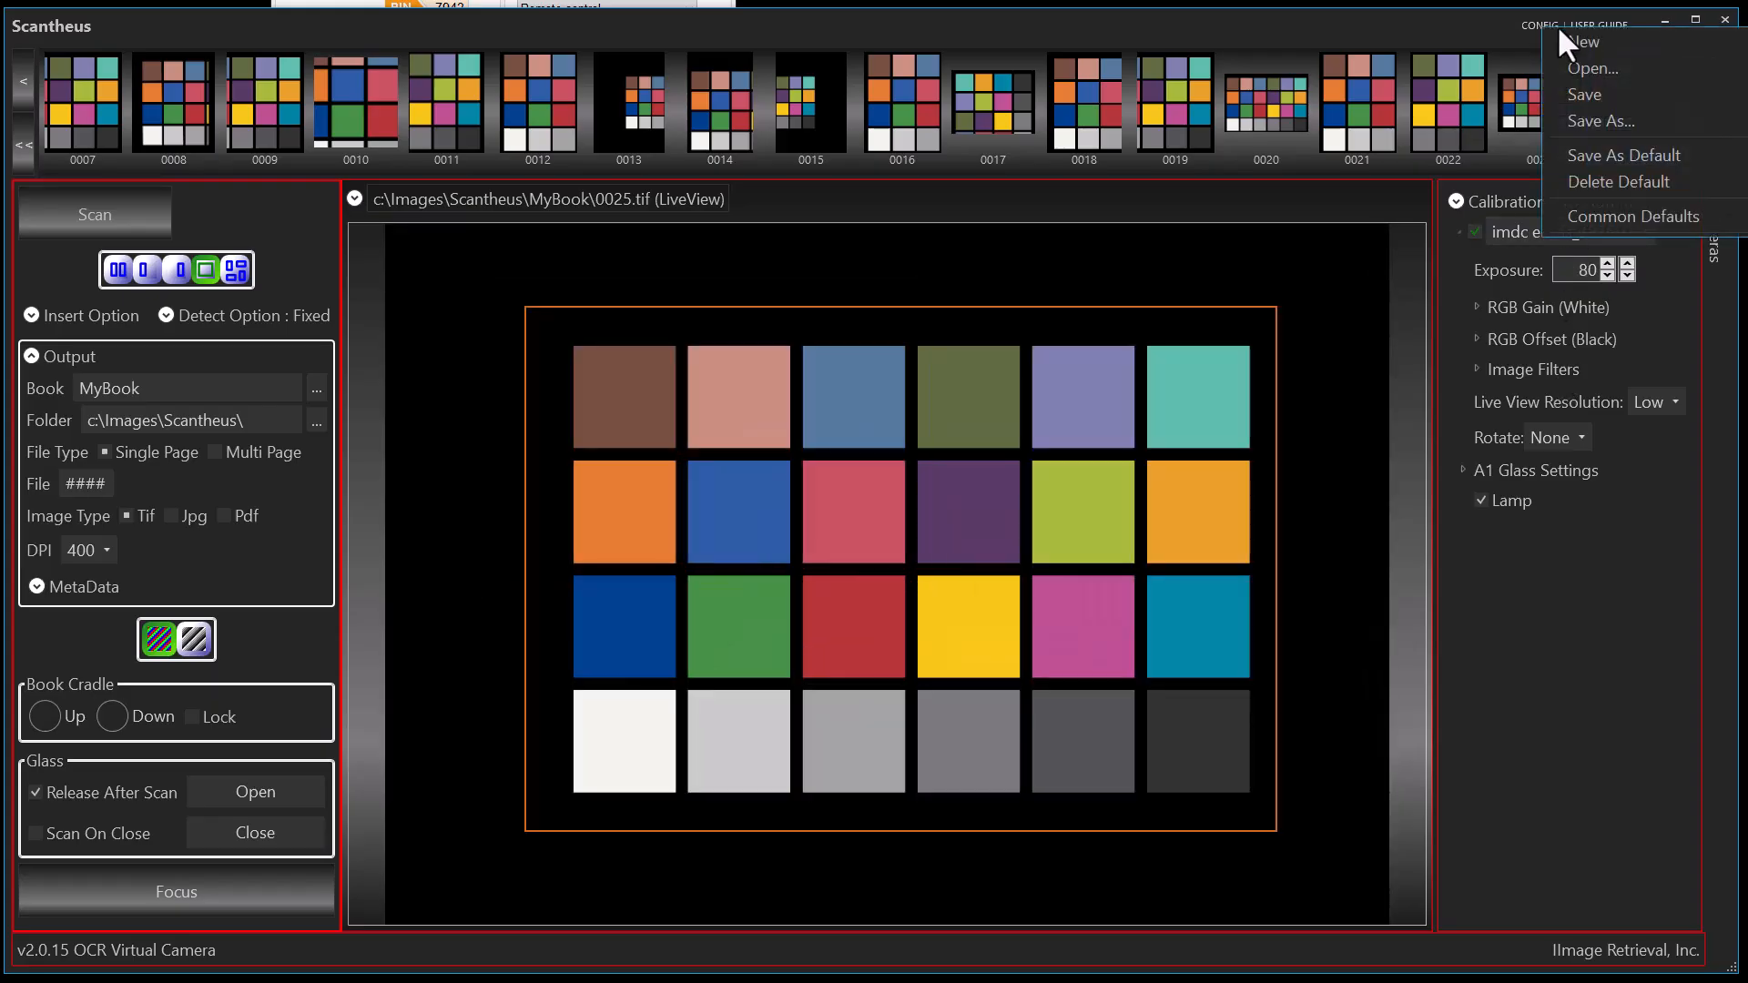
left_click(1569, 39)
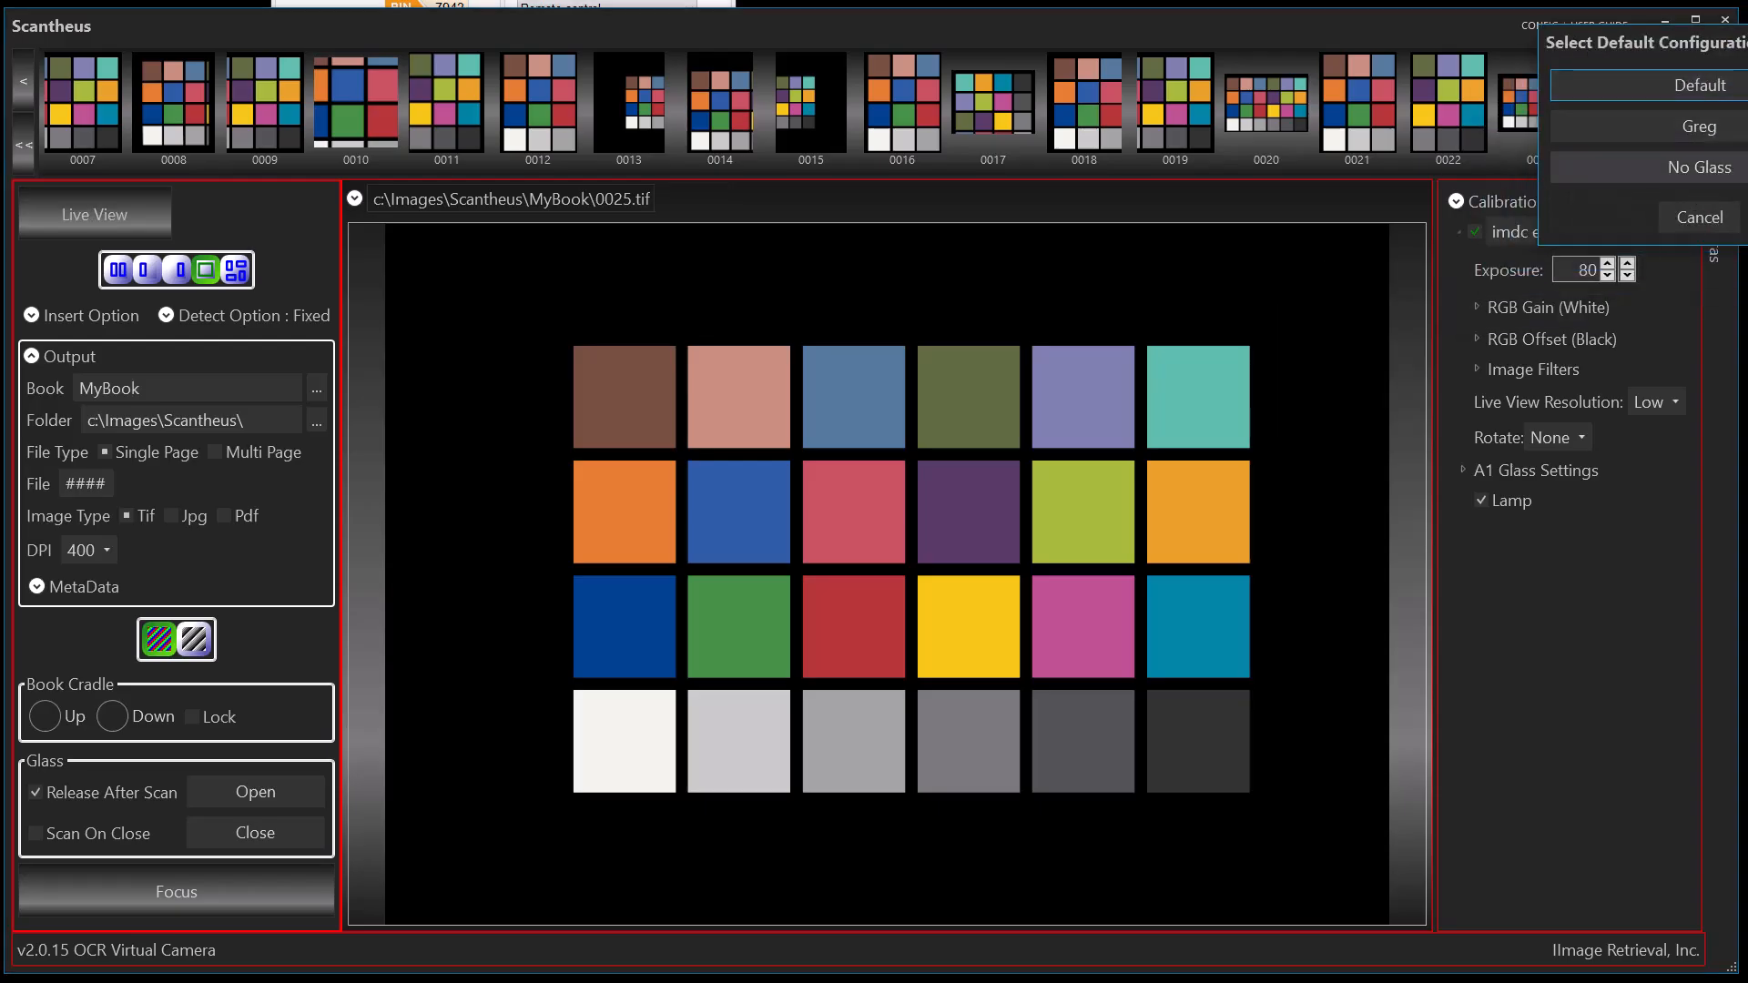
left_click(1699, 166)
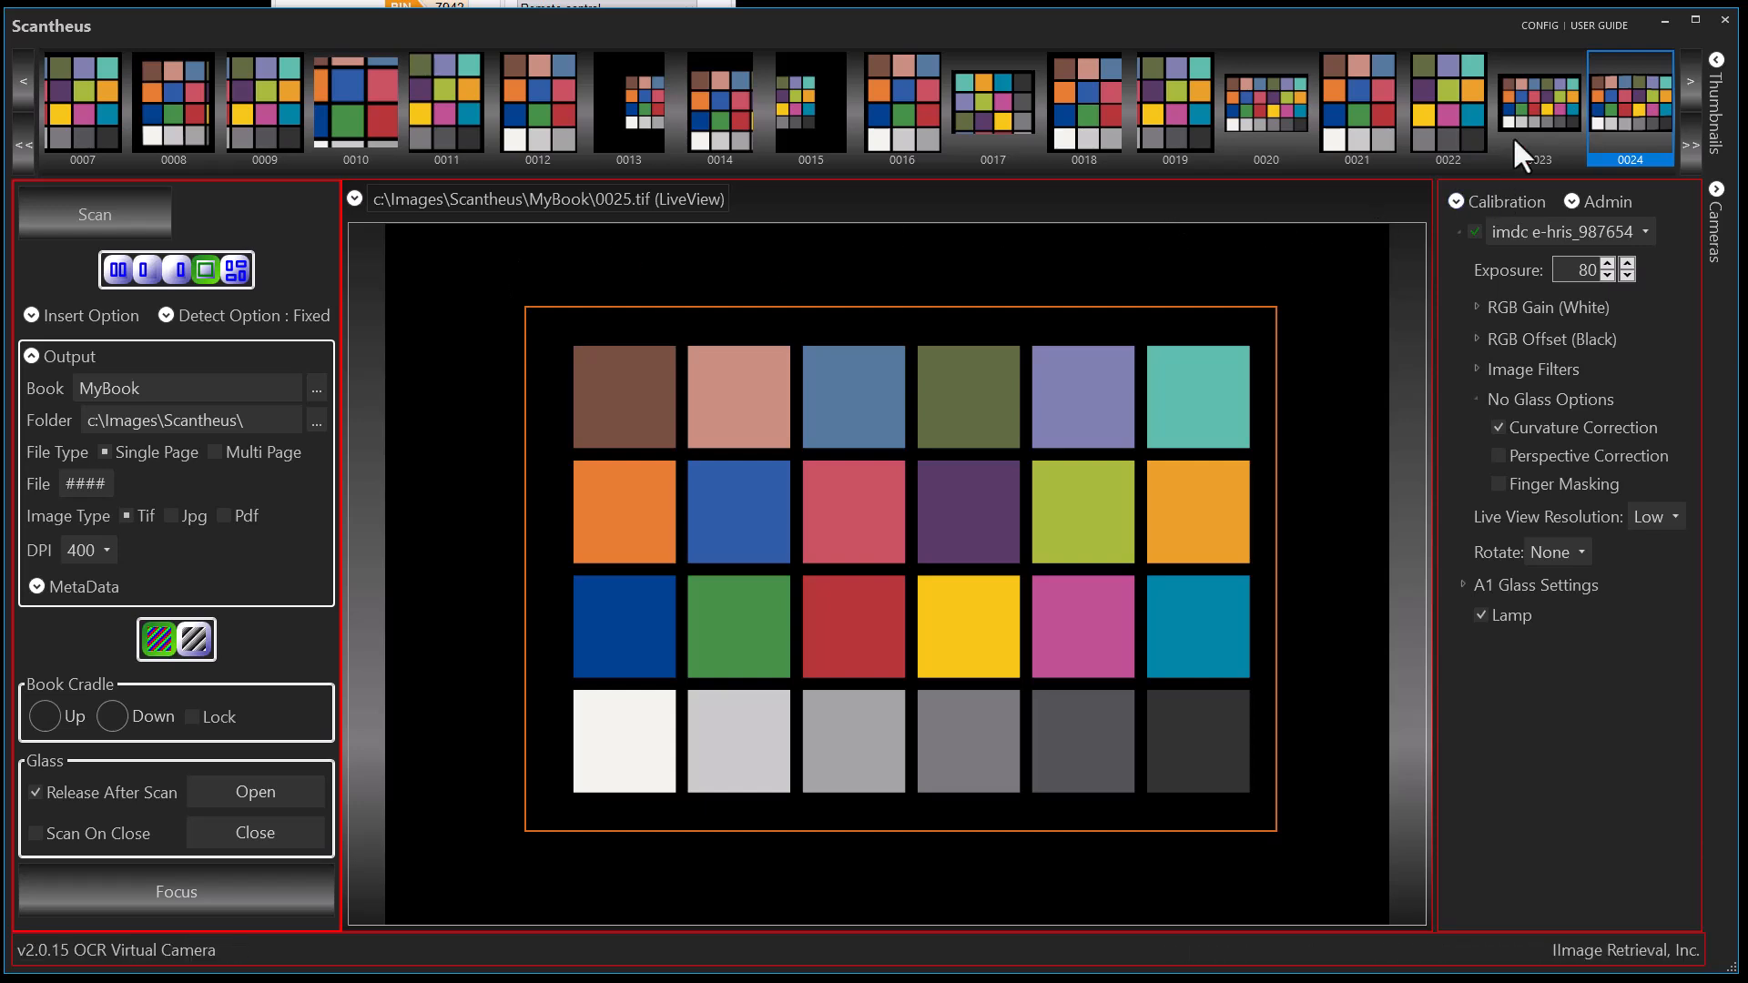
Return to the admin options, and delete the default configuration listed between Default and No Glass
left_click(1572, 201)
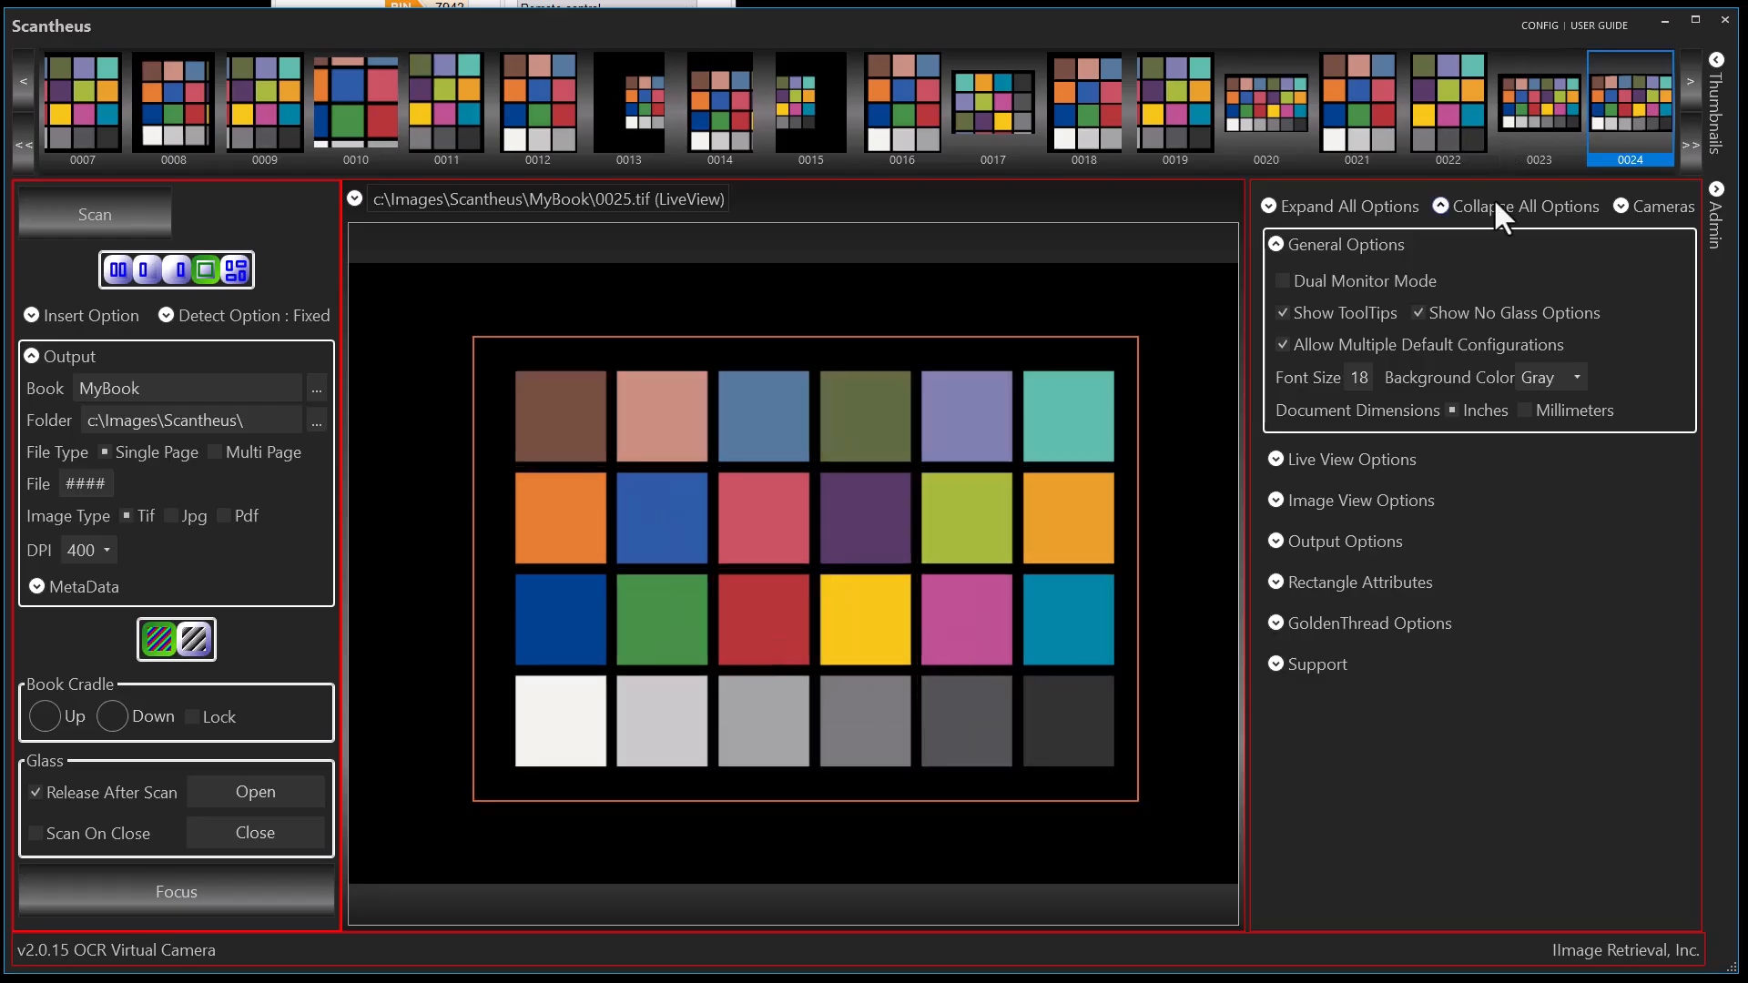
left_click(1536, 20)
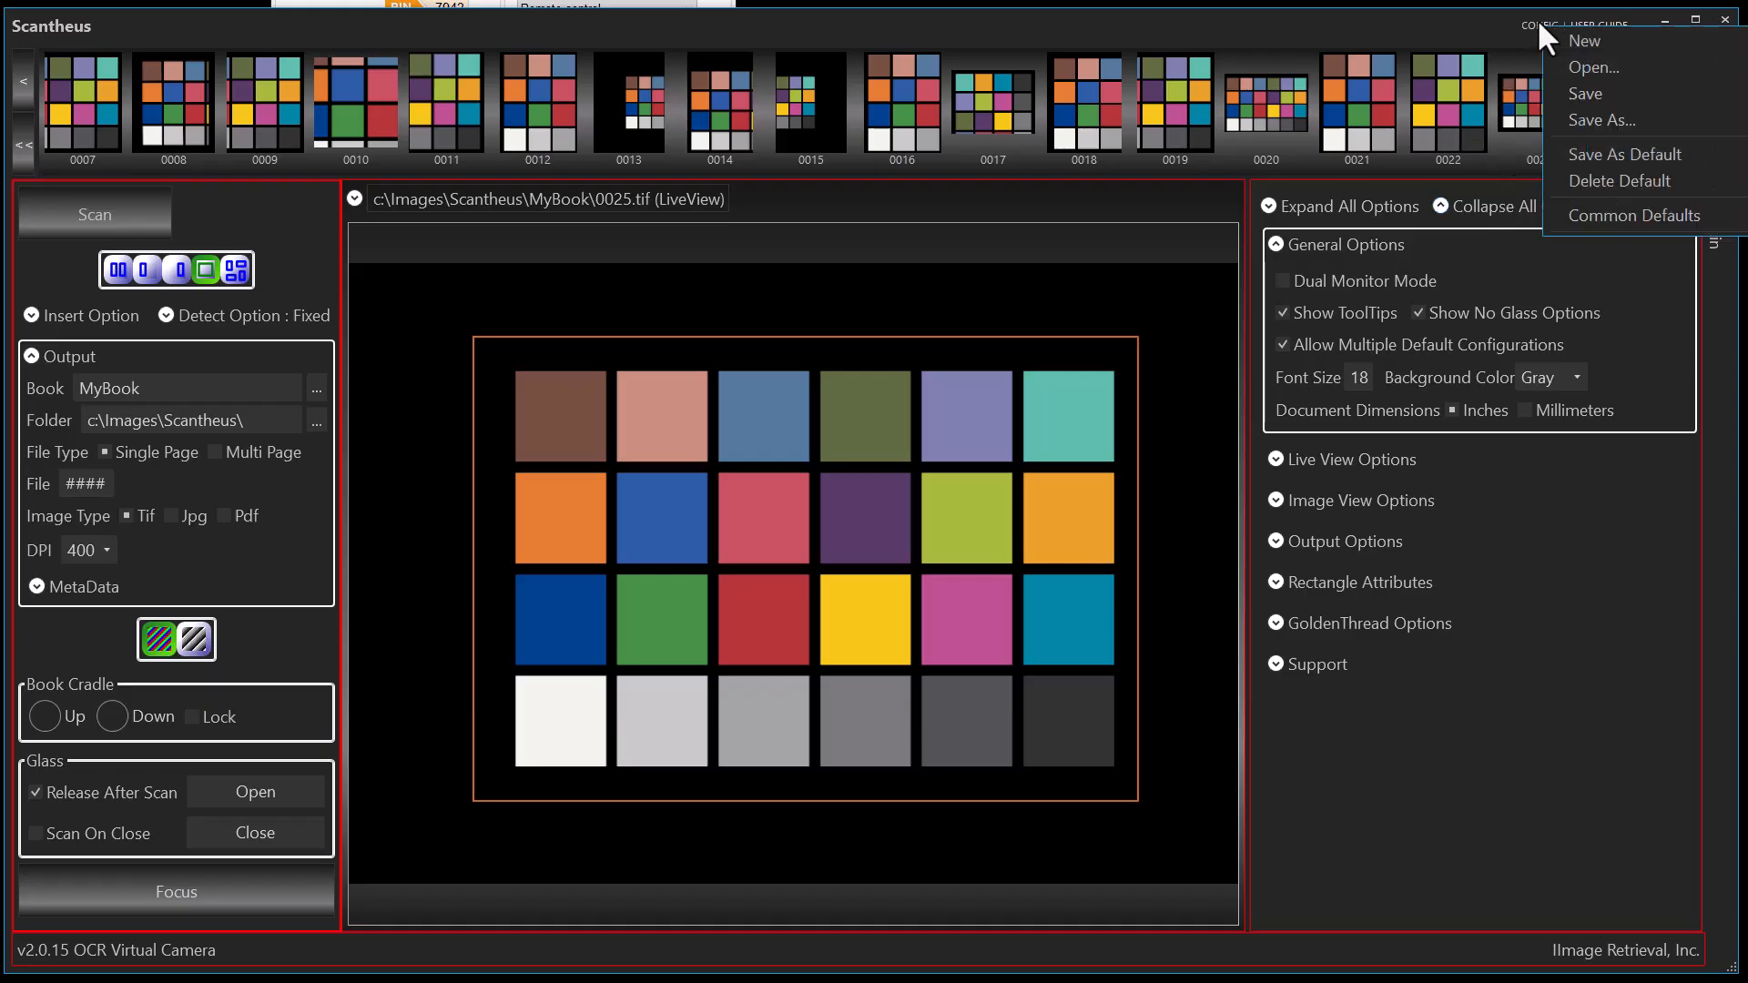
left_click(1589, 179)
left_click(1620, 124)
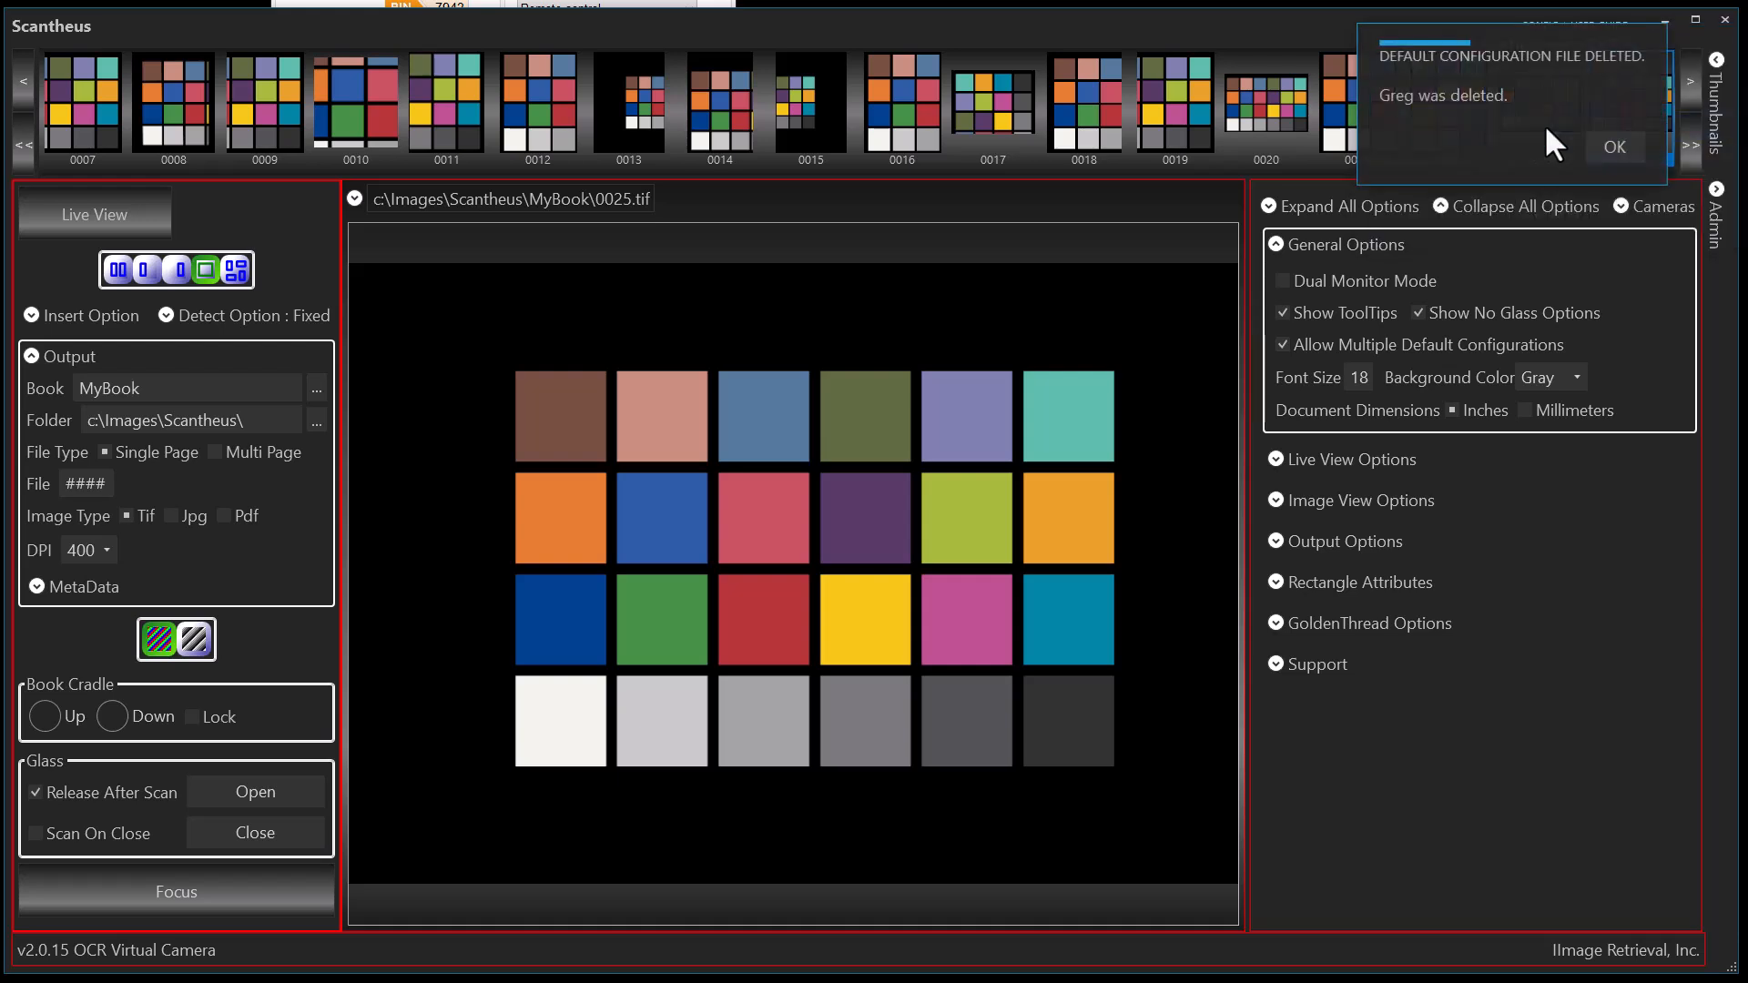
left_click(1625, 142)
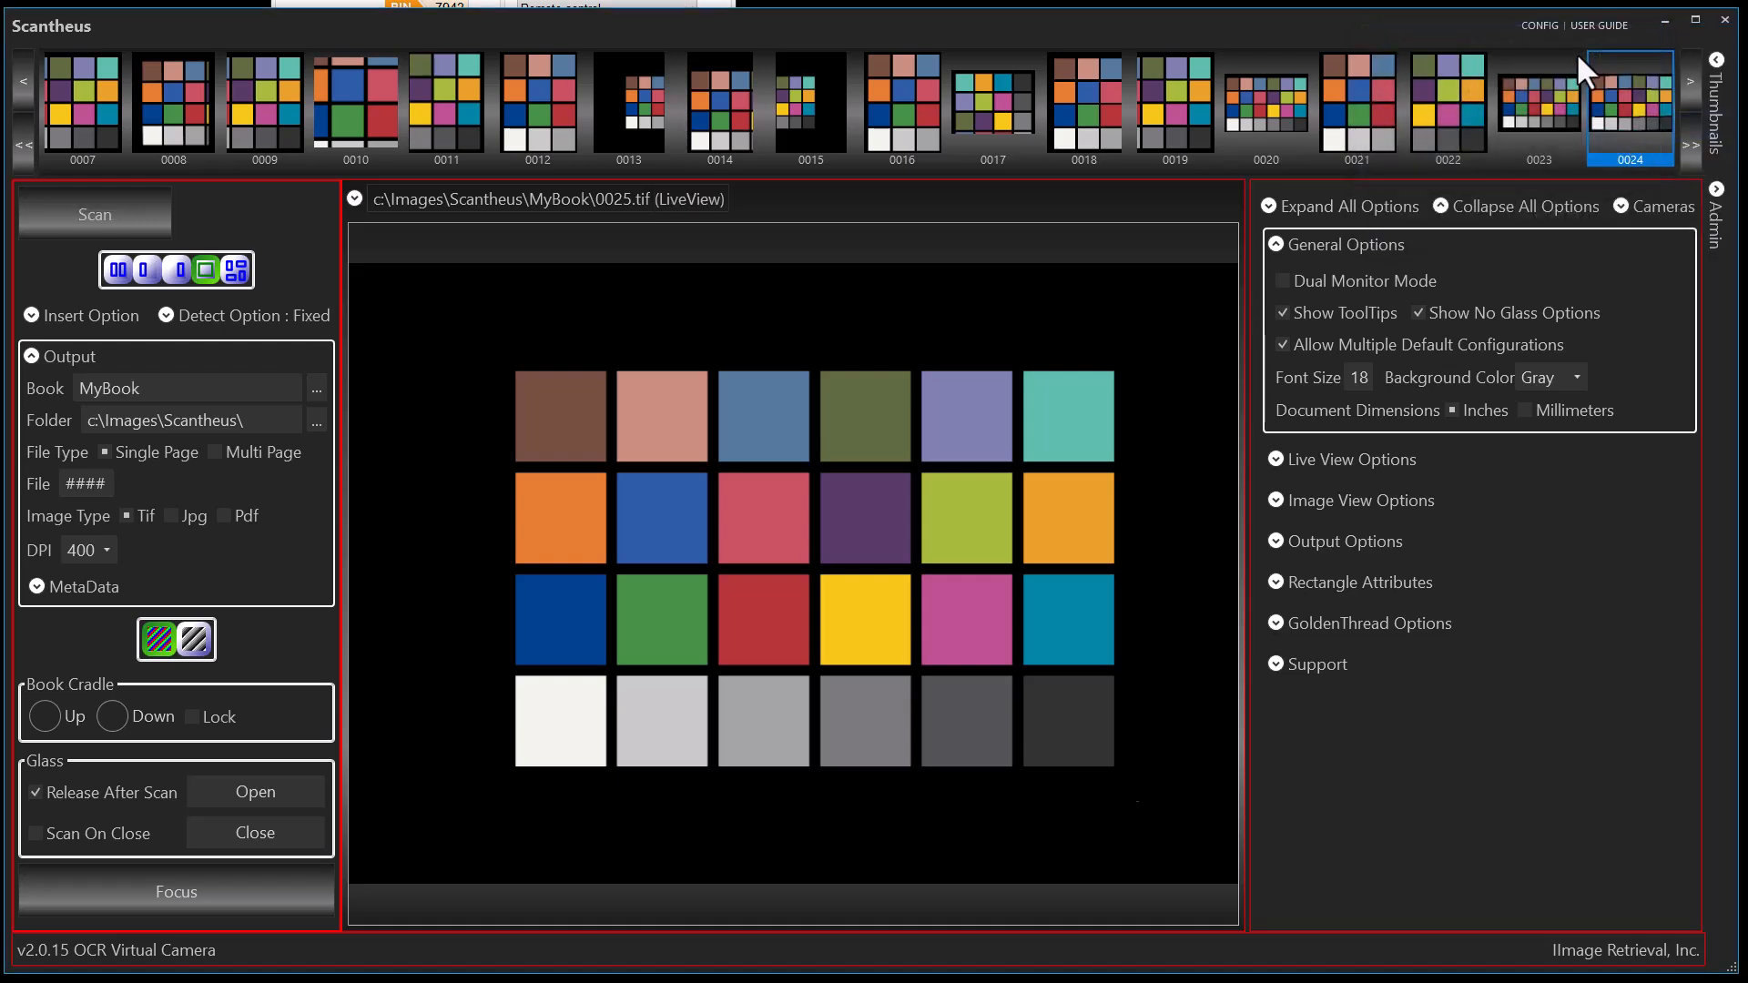
Delete the No Glass default configuration
left_click(1542, 20)
left_click(1589, 178)
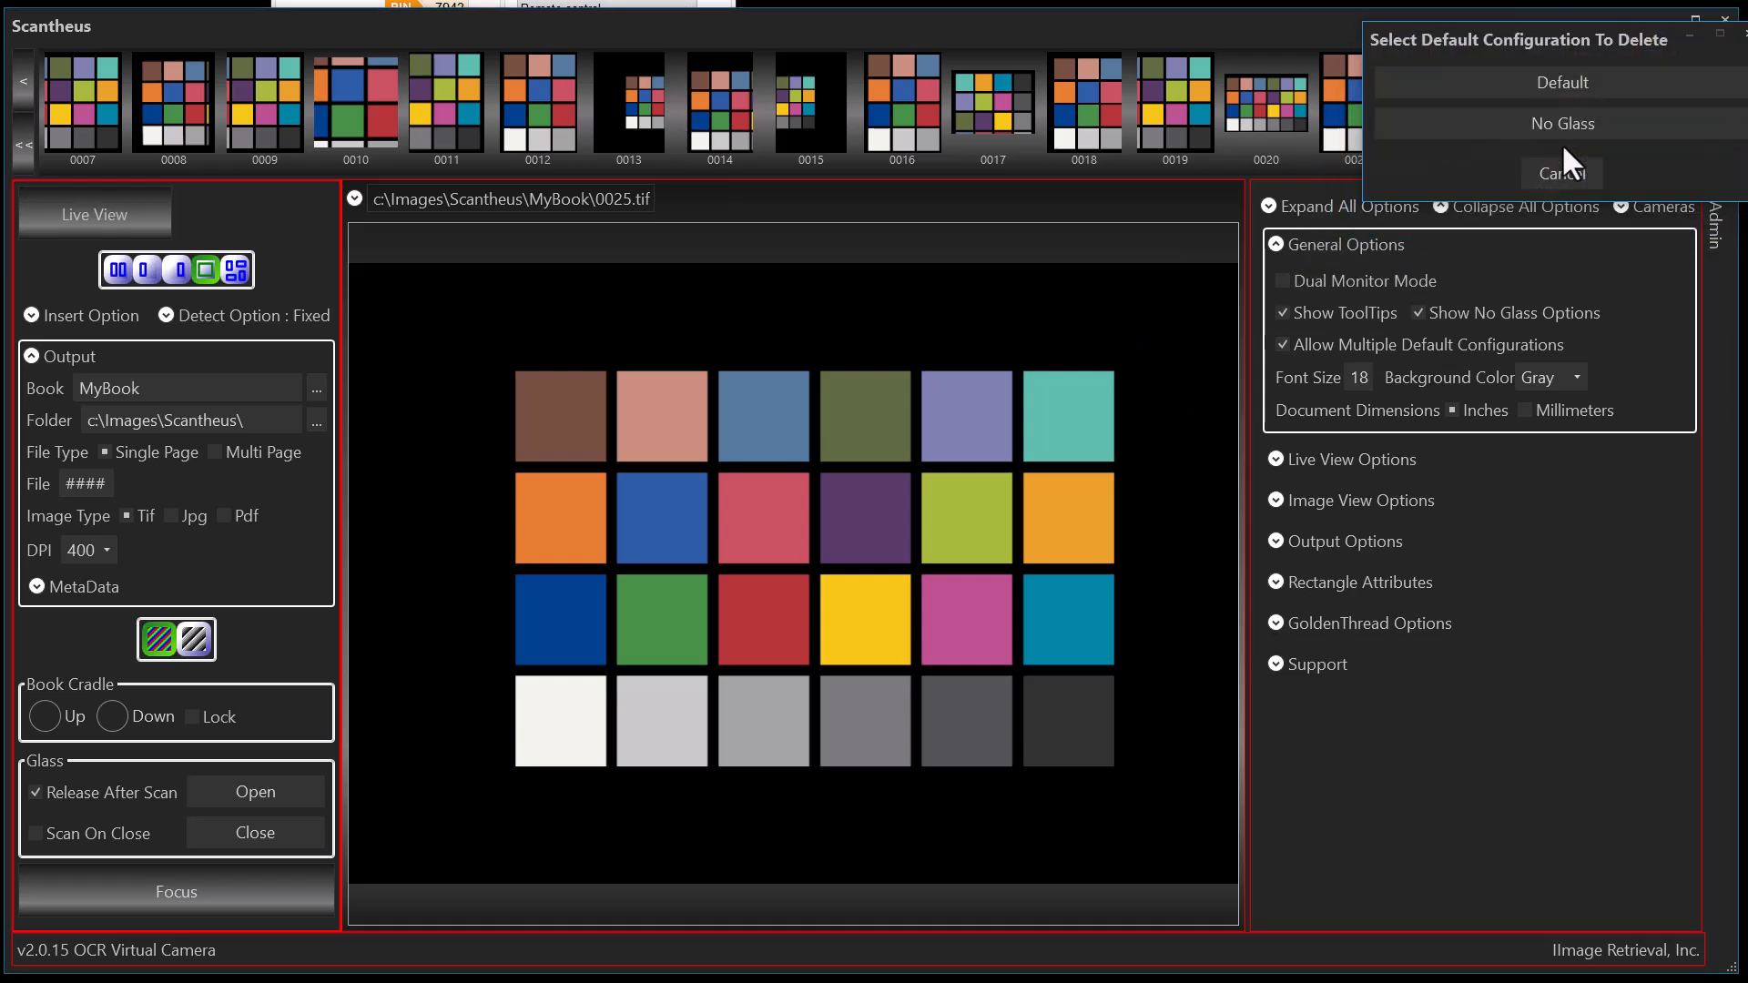
left_click(1560, 122)
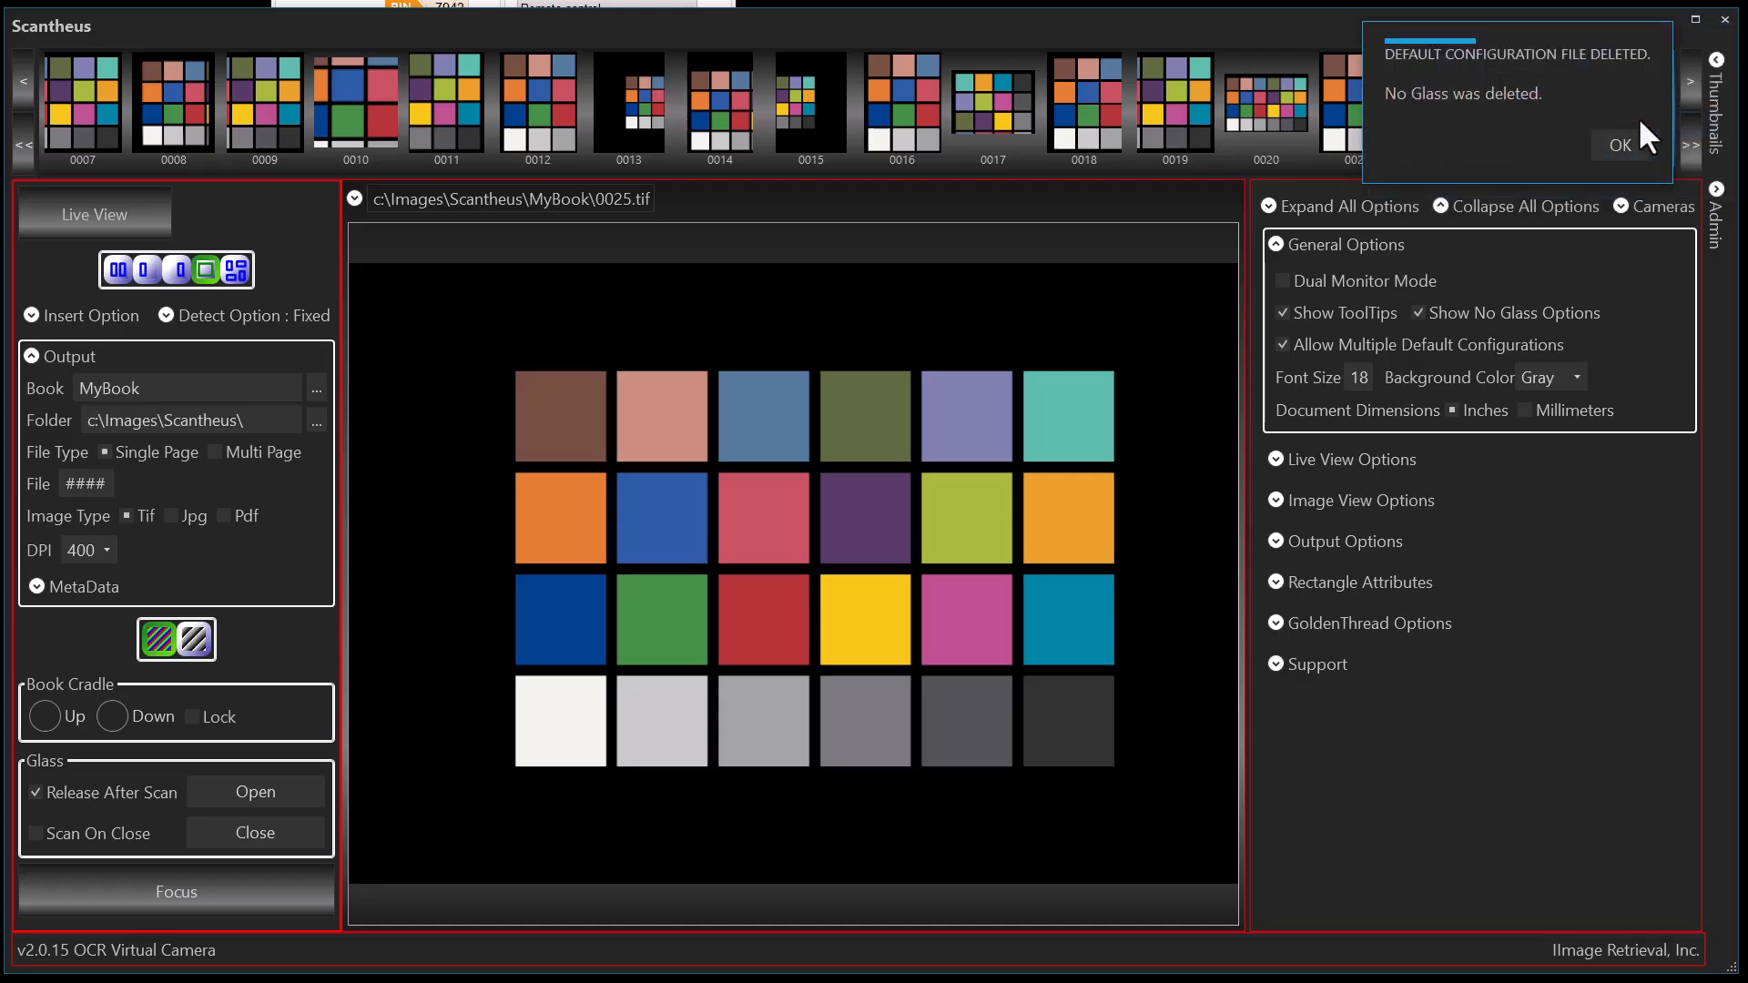
Dismiss the deletion notice, create a new configuration, and turn off Allow Multiple Default Configurations in the general options
left_click(1620, 145)
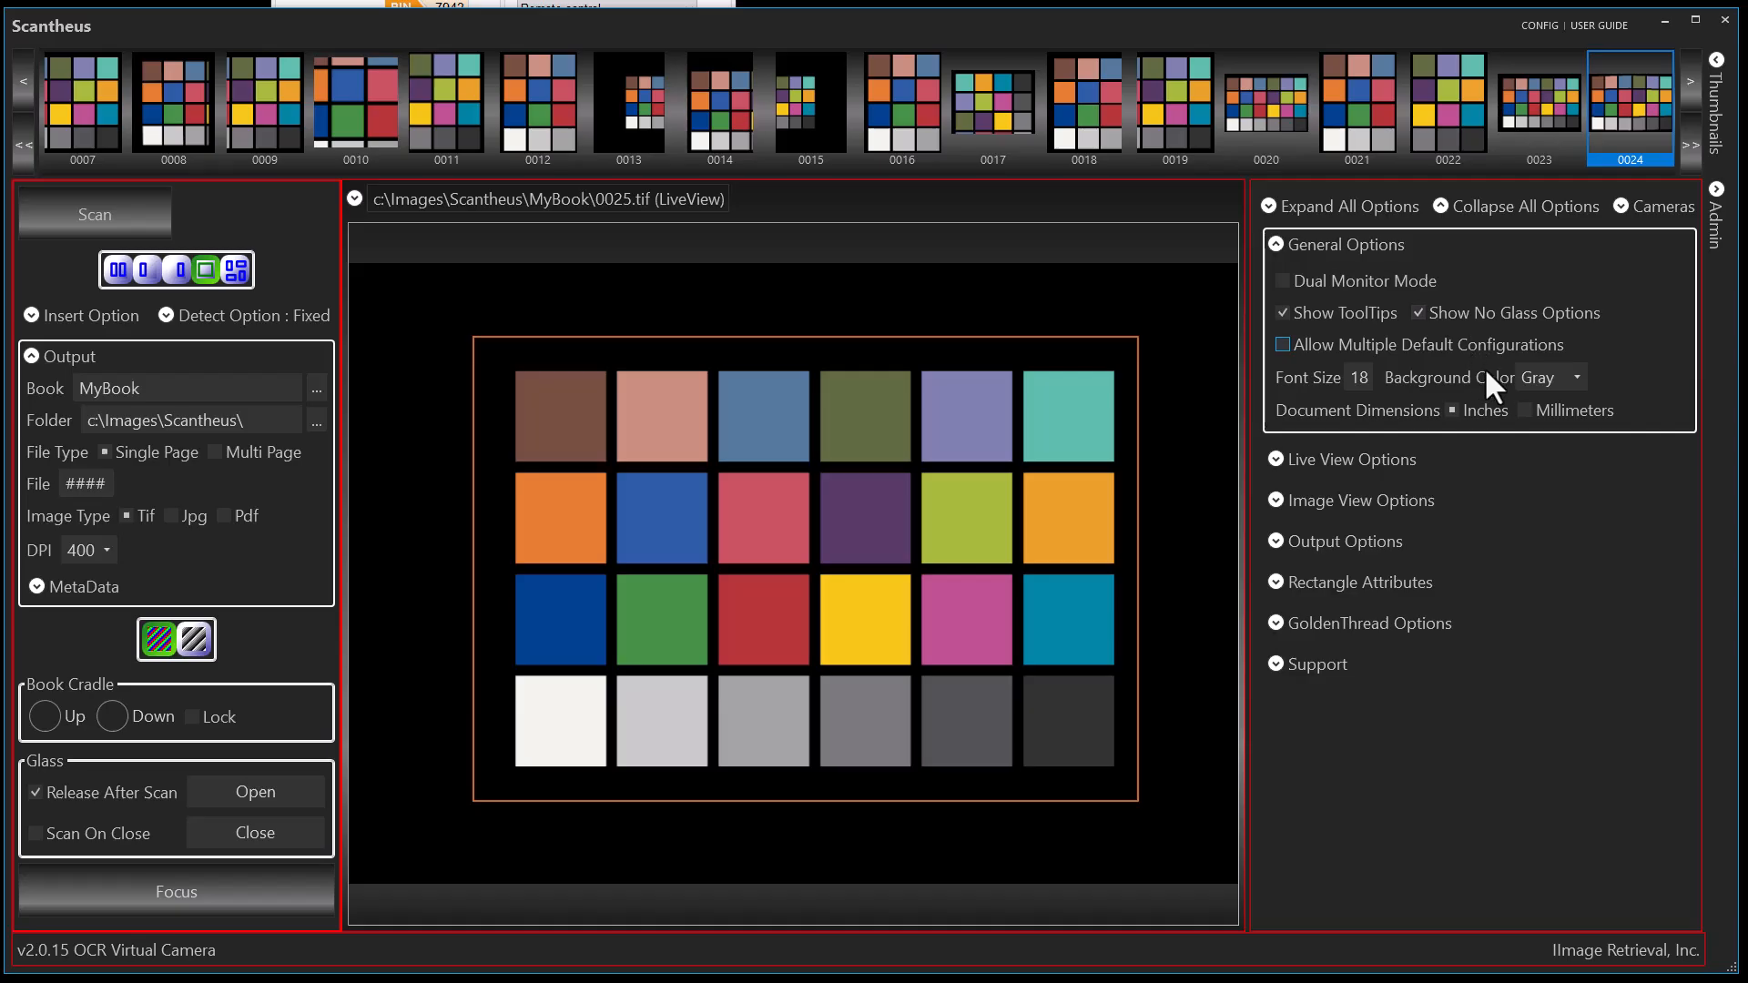
left_click(1538, 18)
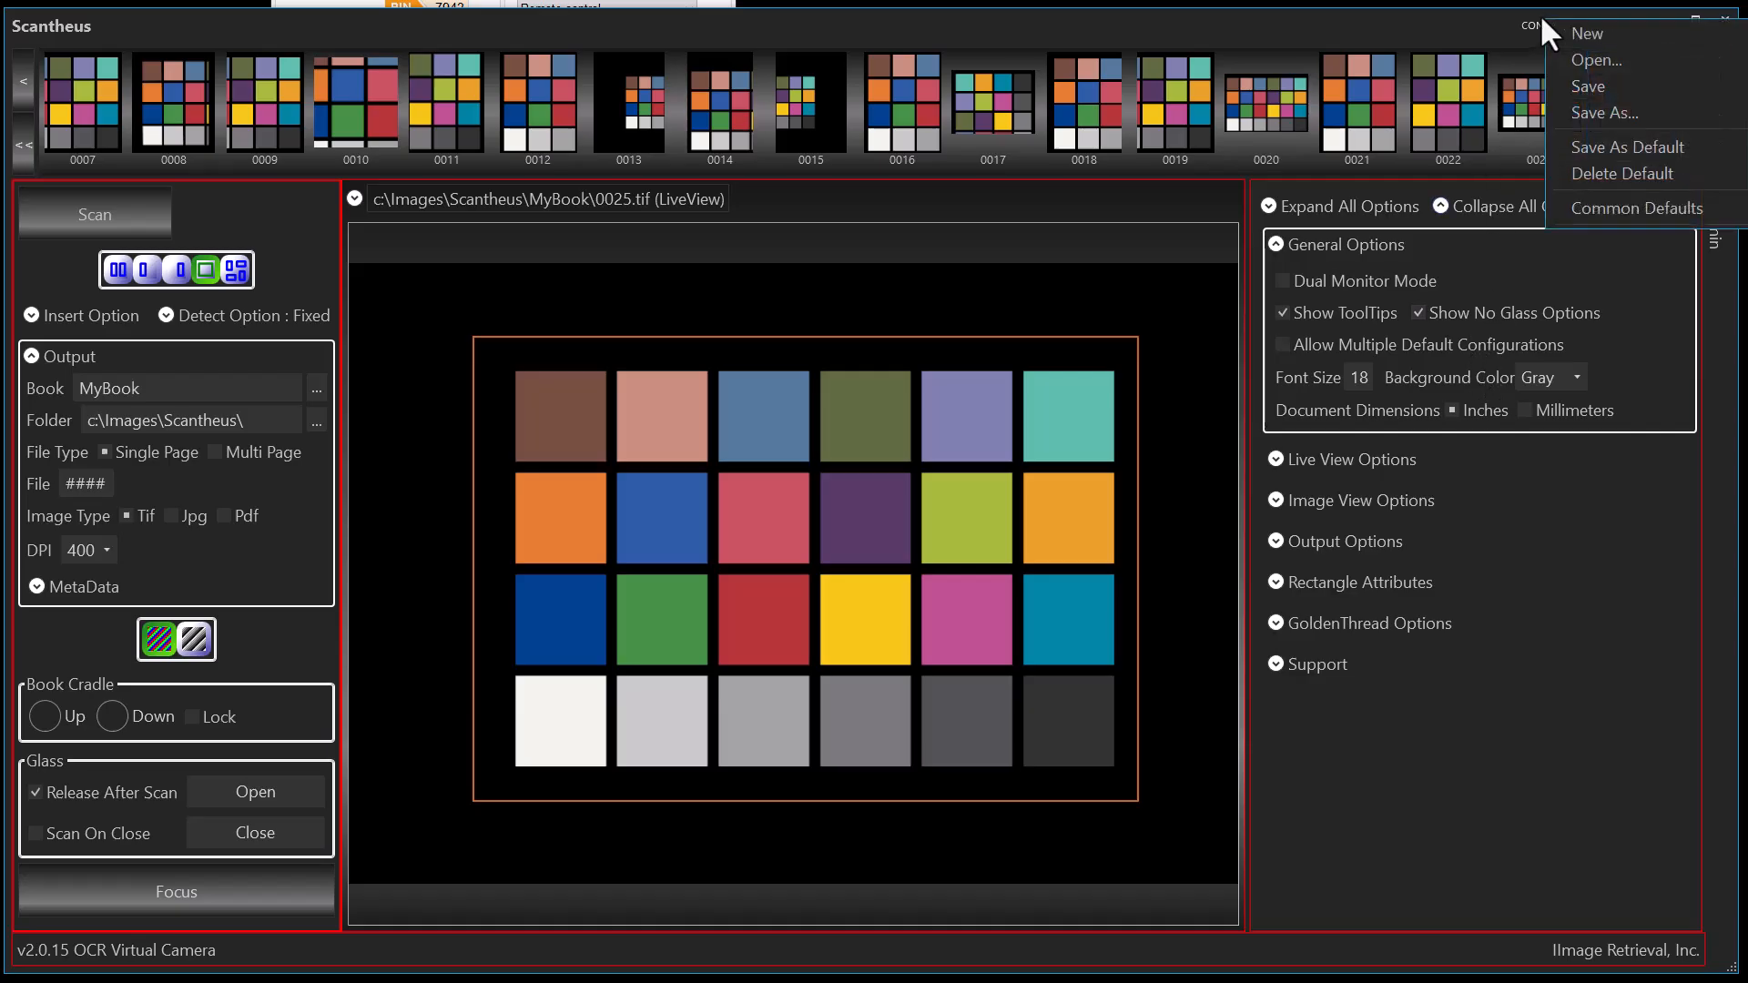
left_click(1567, 29)
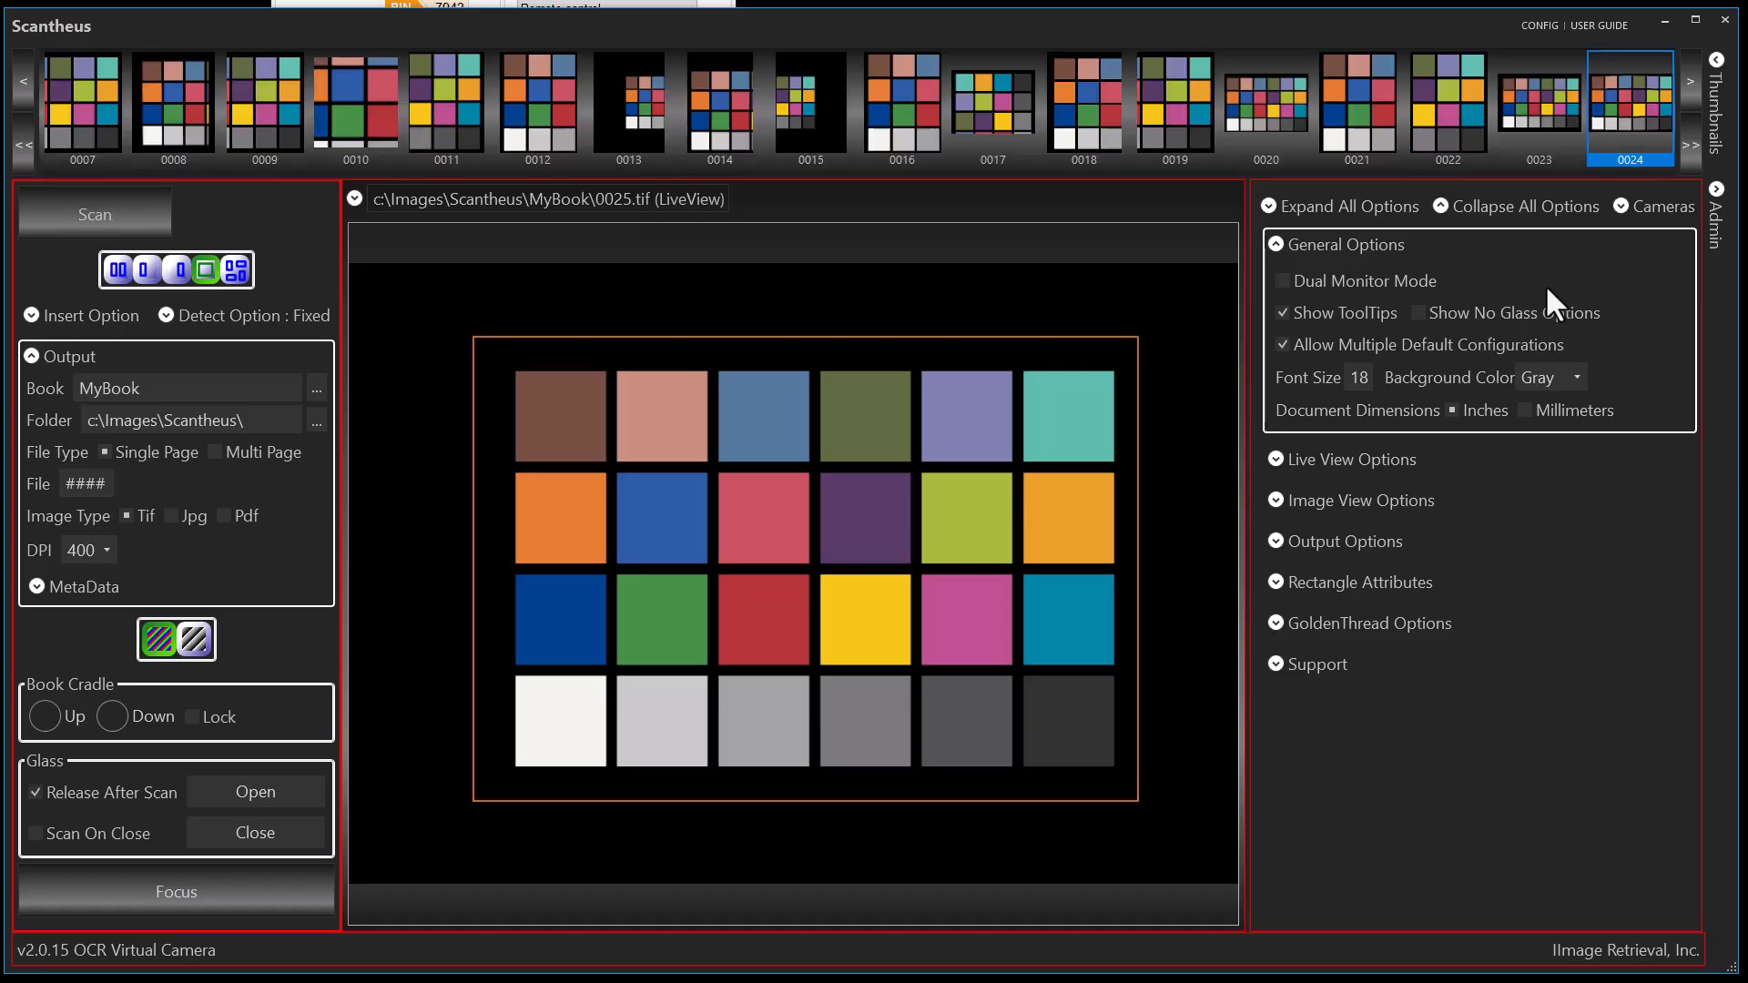
left_click(1280, 344)
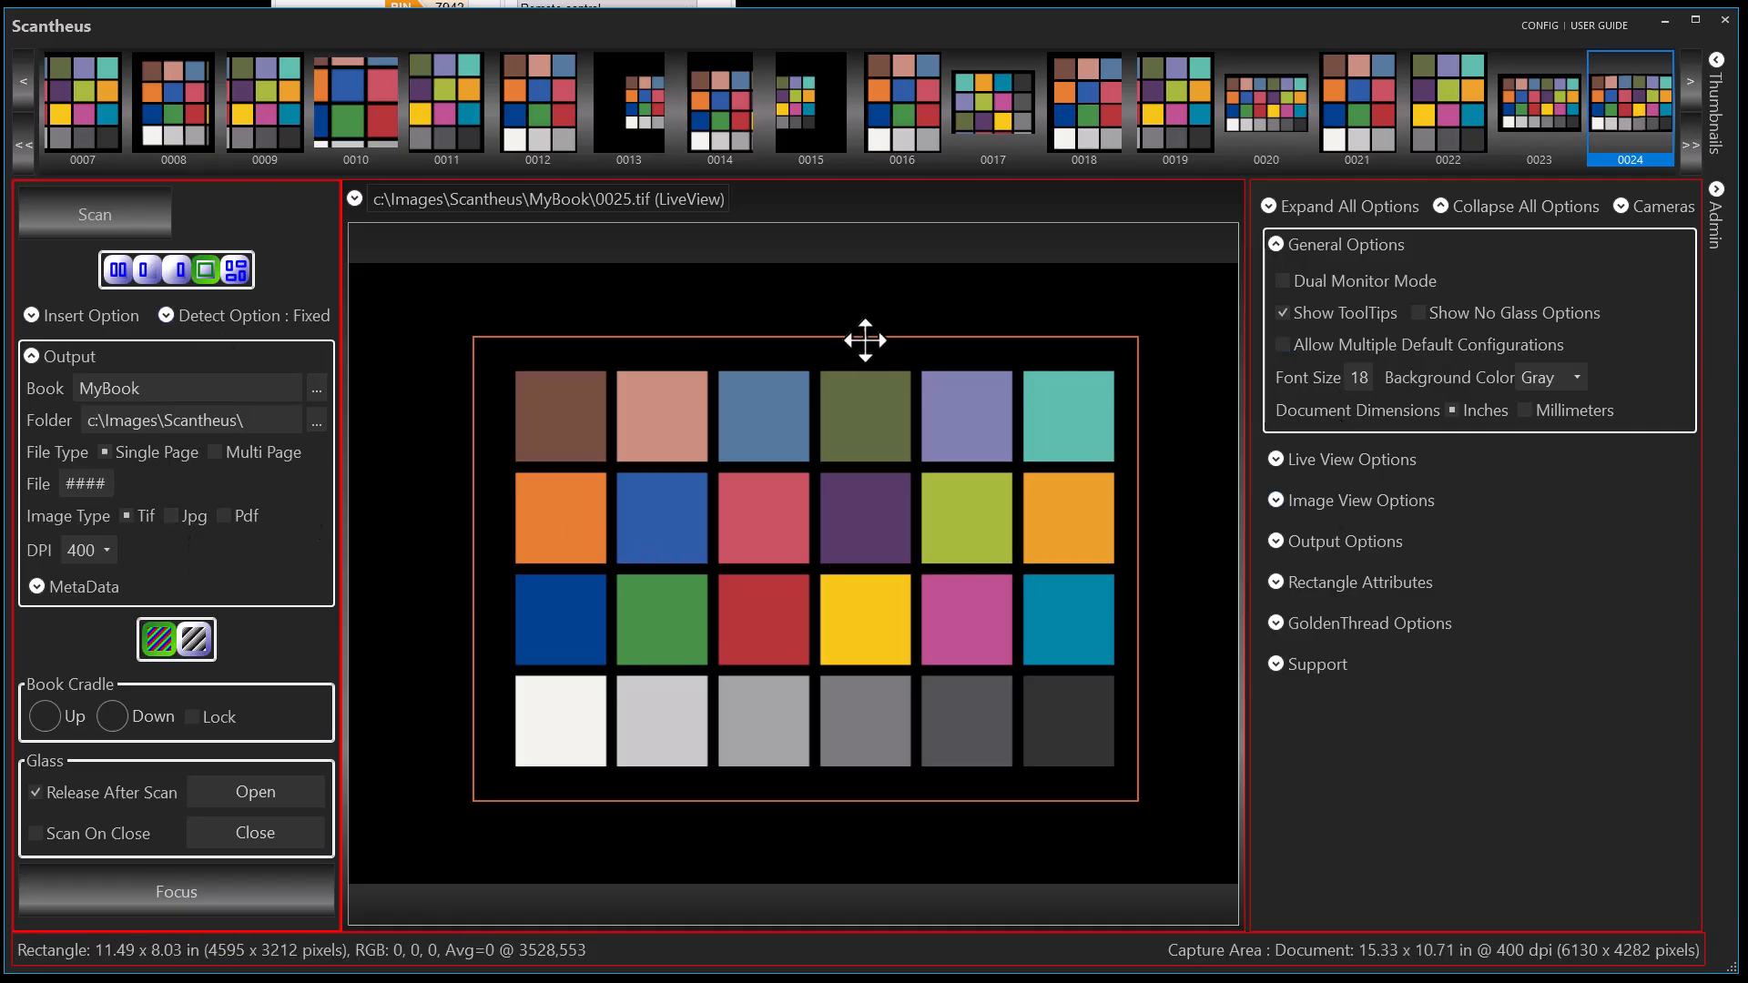
Increase the application's font size to 24 in the general options
left_click(1358, 379)
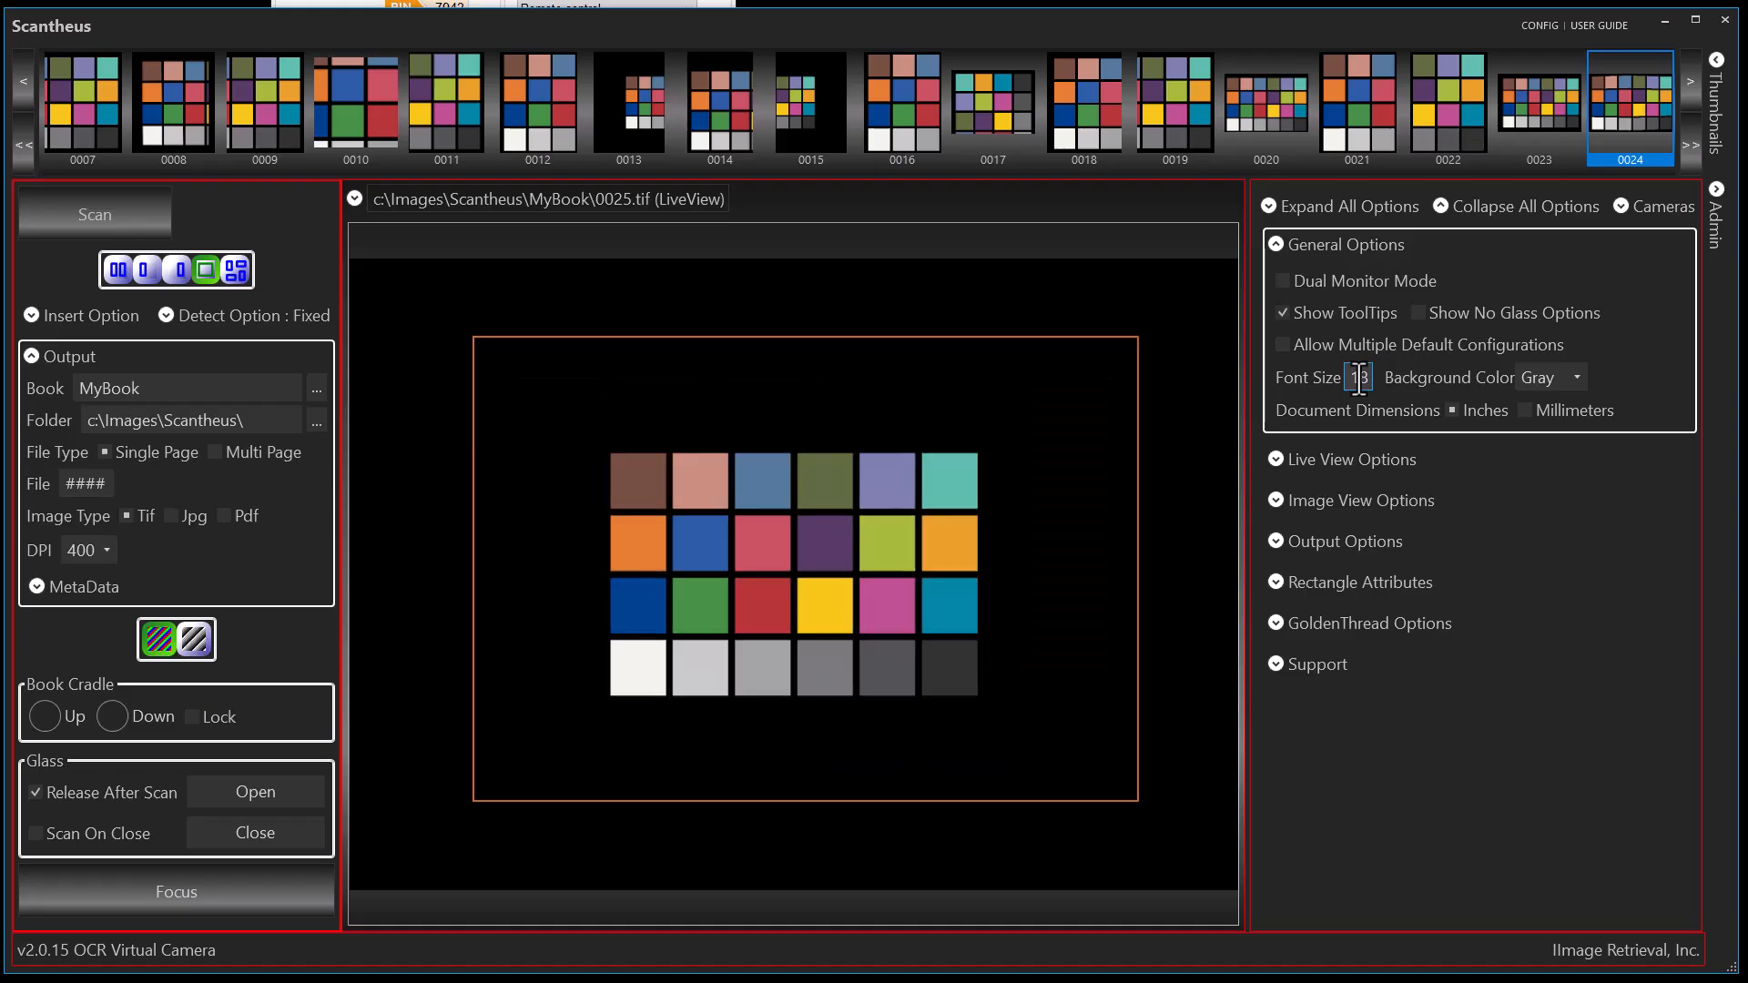
scroll(1358, 379, "up", 1)
scroll(1346, 378, "up", 1)
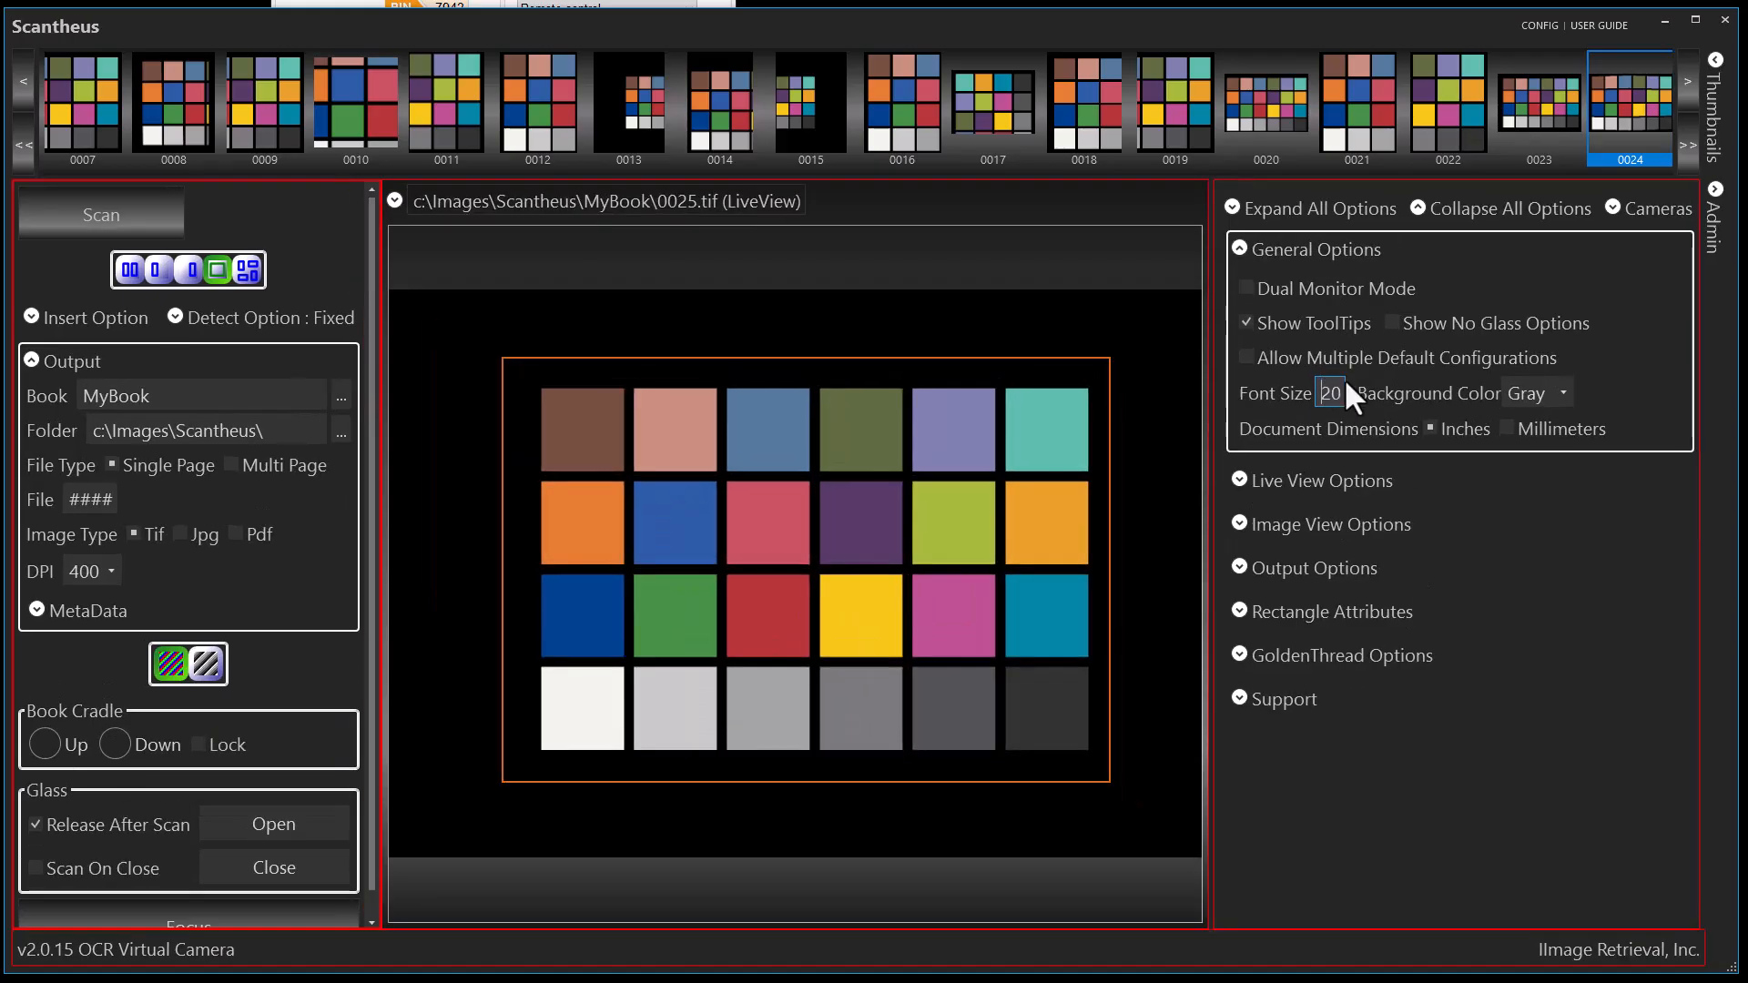
scroll(1333, 399, "up", 1)
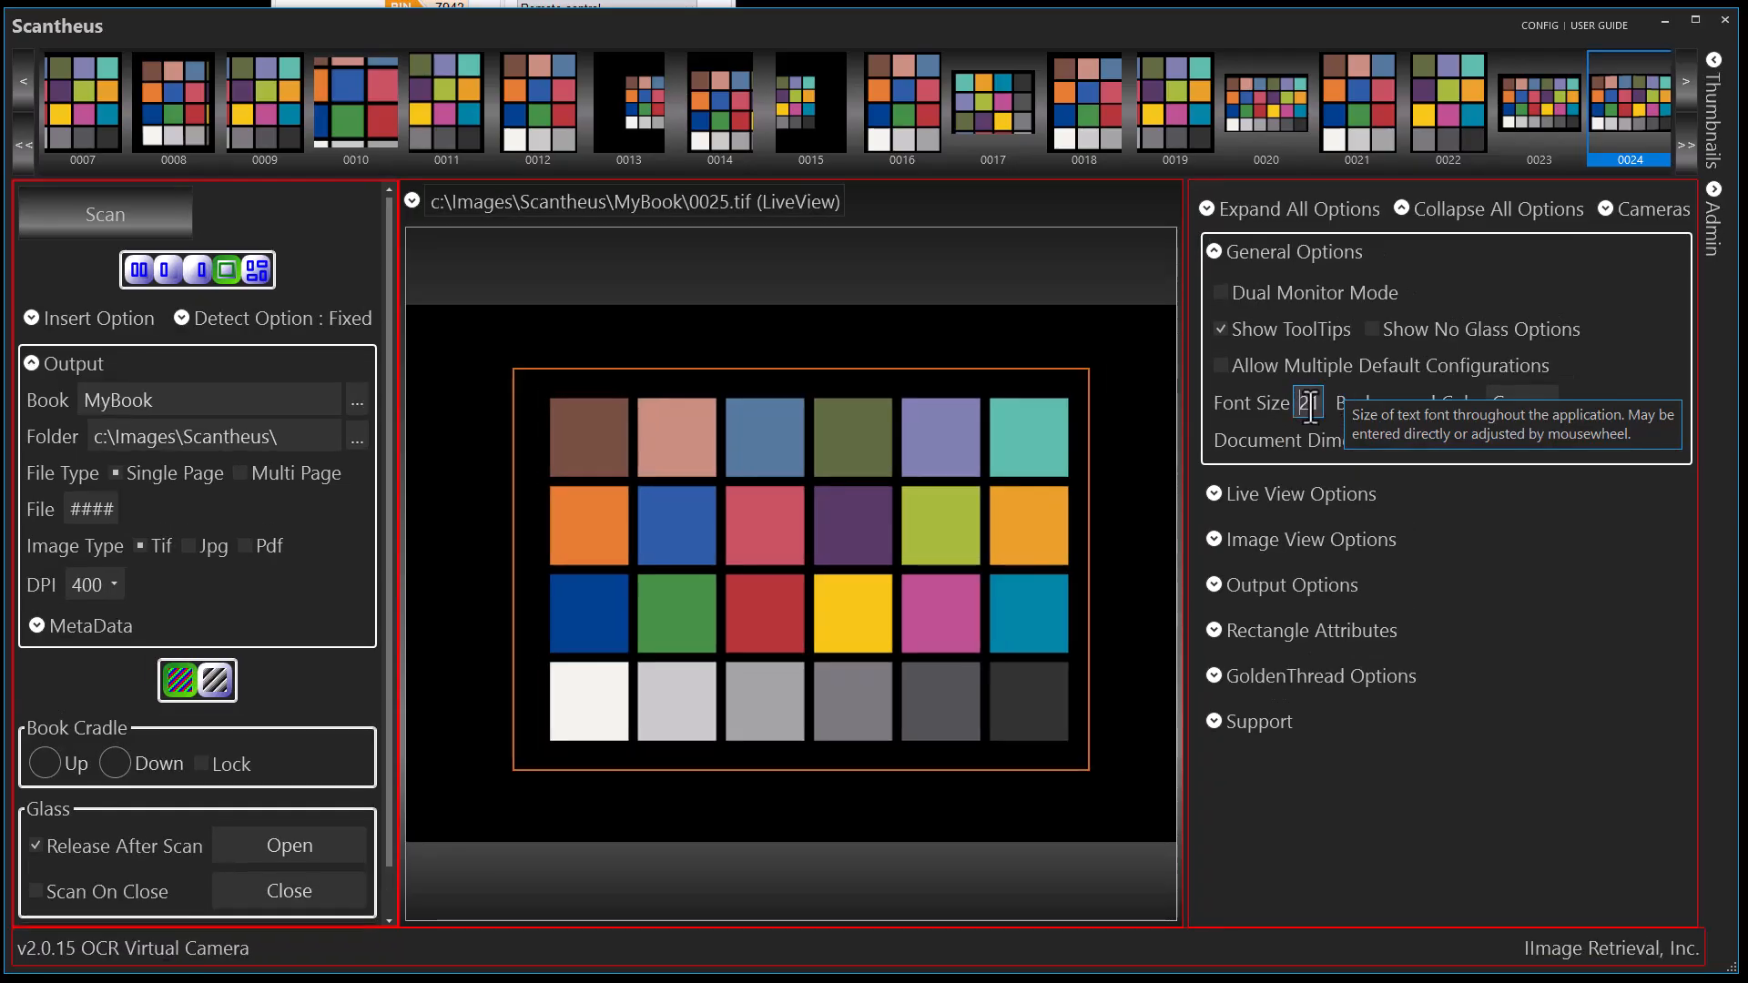
scroll(1309, 408, "up", 1)
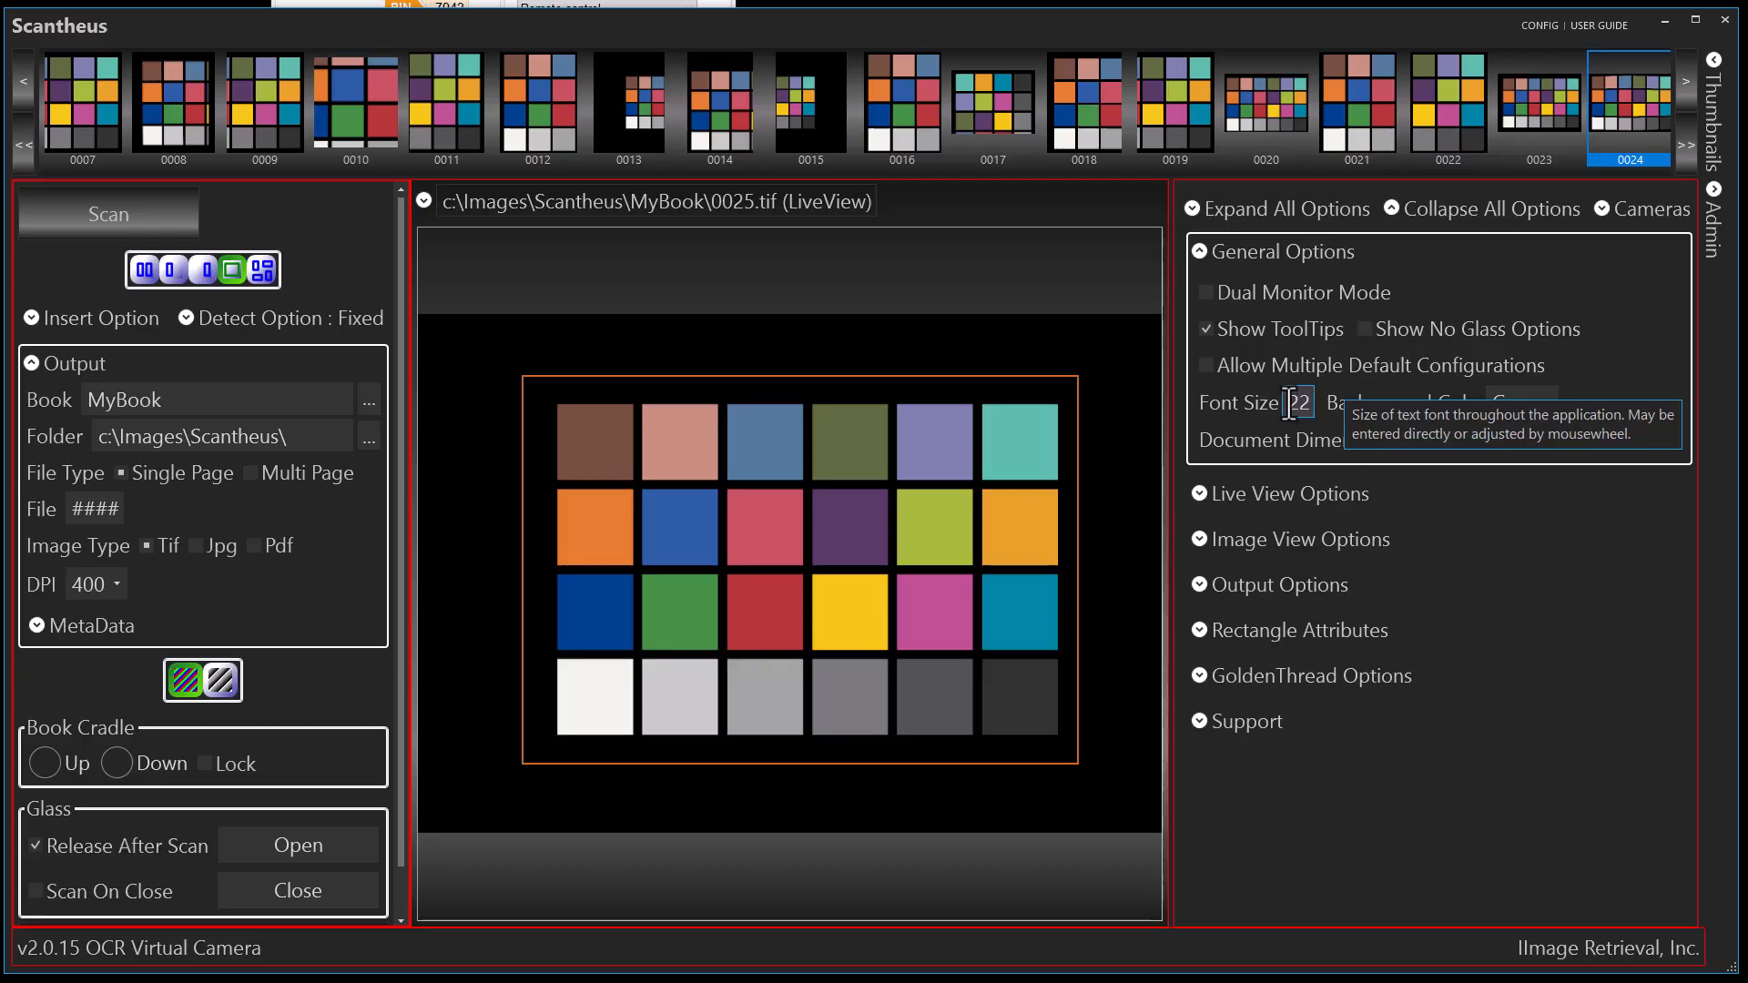
scroll(1298, 403, "up", 1)
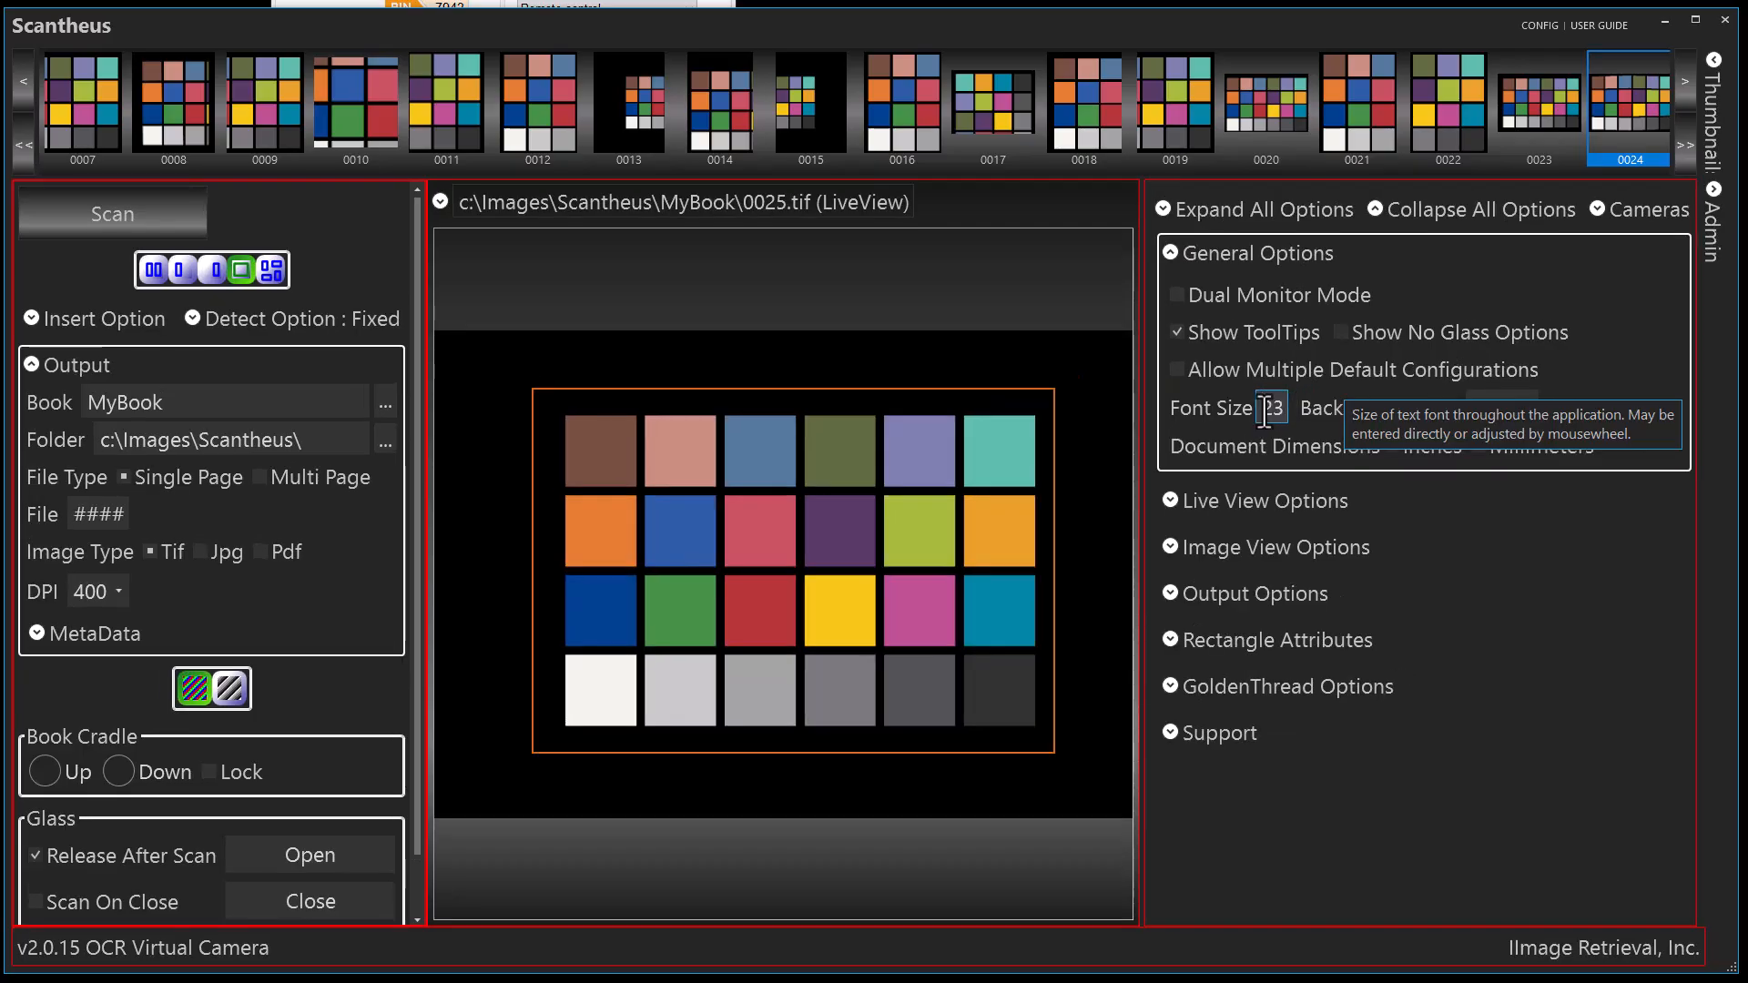
scroll(1272, 412, "up", 1)
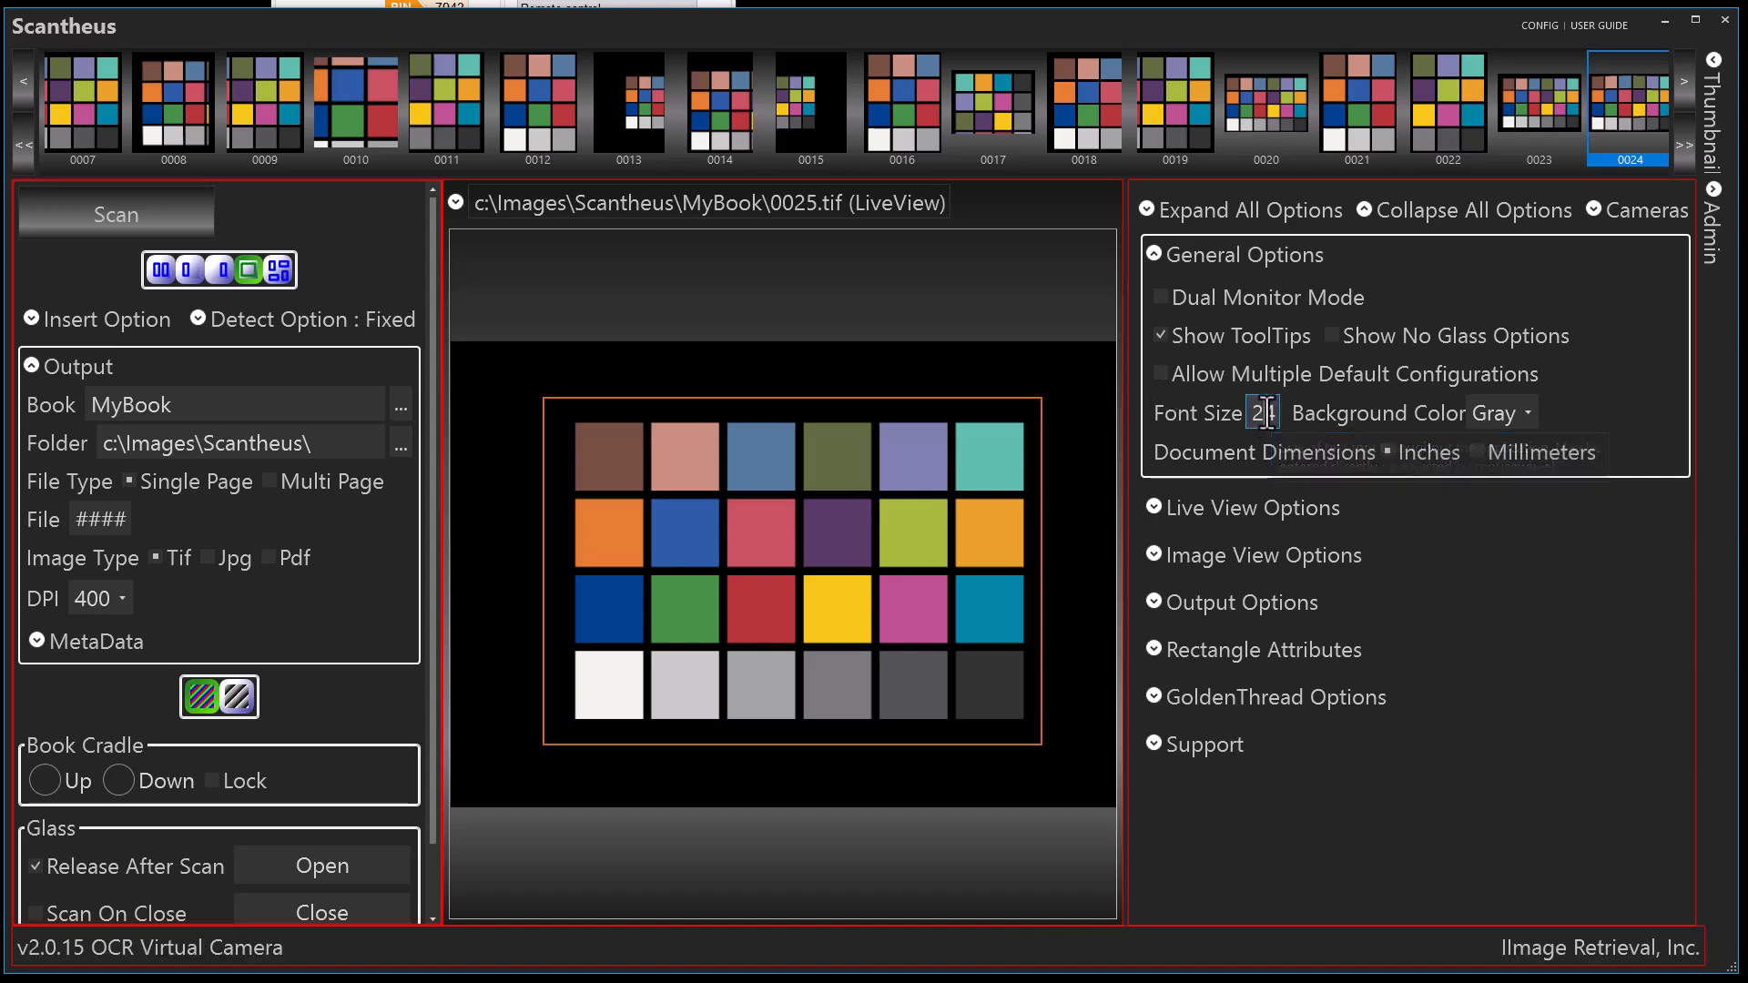
Reduce the application's font size to 18, then collapse the Admin options and reopen them
scroll(1267, 414, "down", 1)
scroll(1267, 410, "down", 1)
scroll(1300, 407, "down", 1)
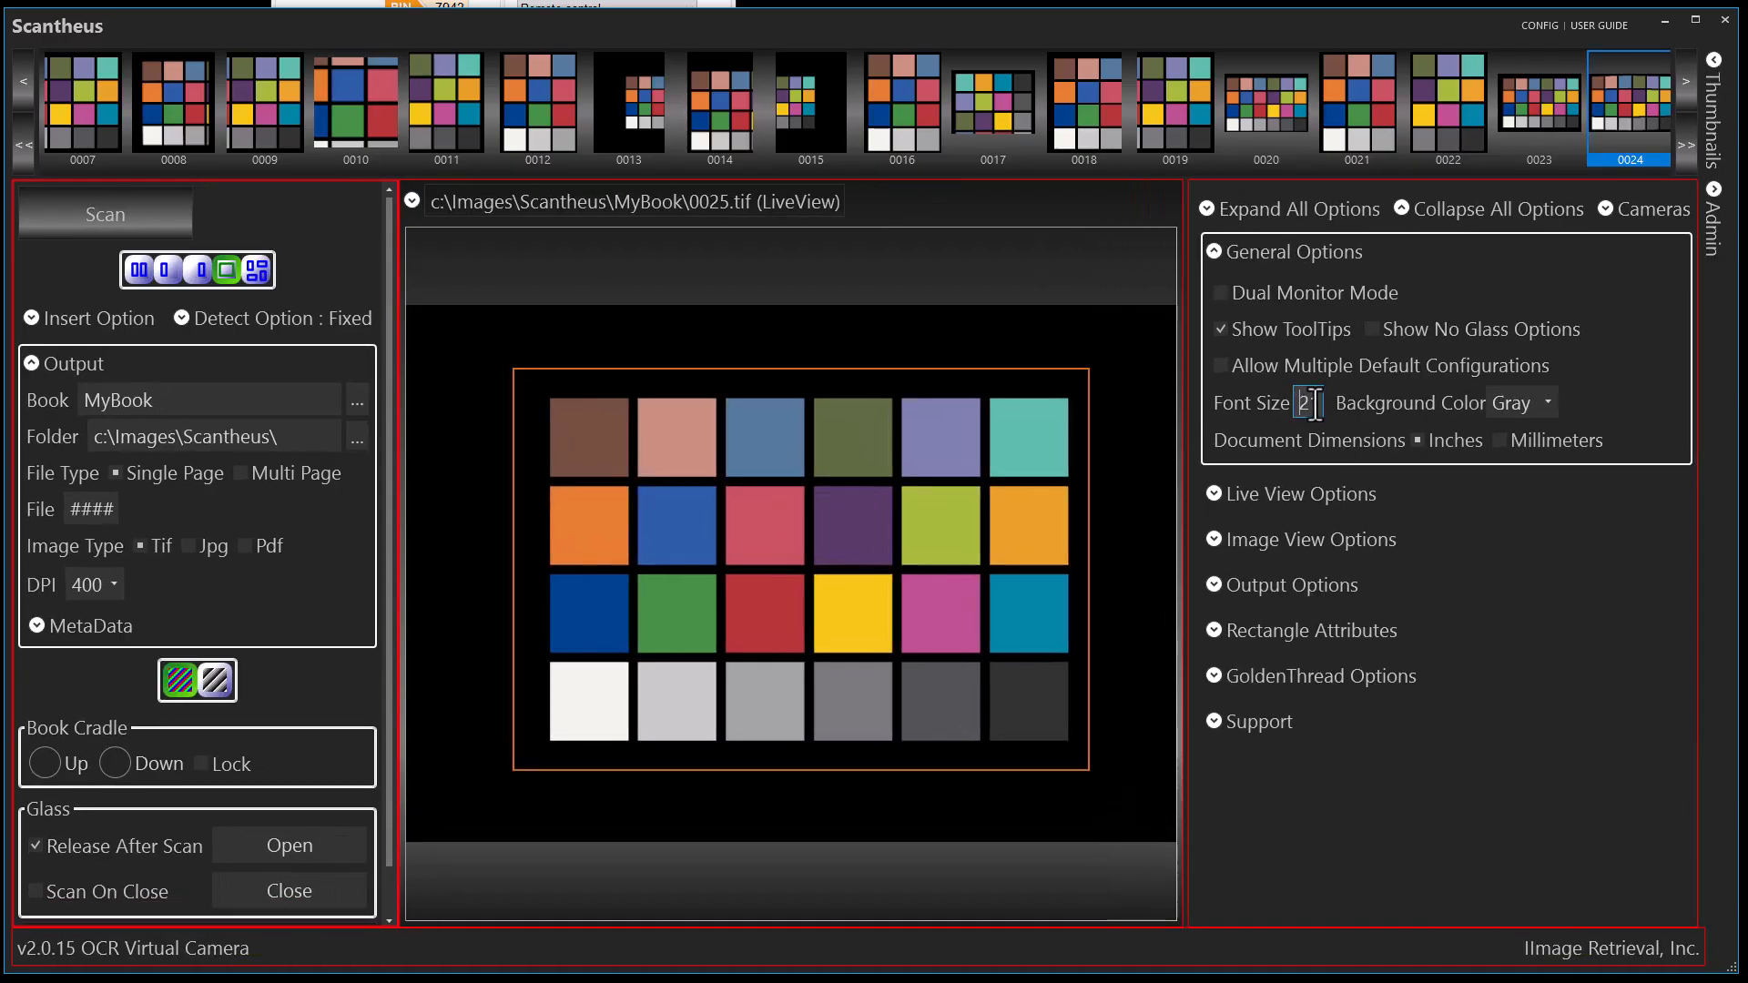
scroll(1303, 403, "down", 1)
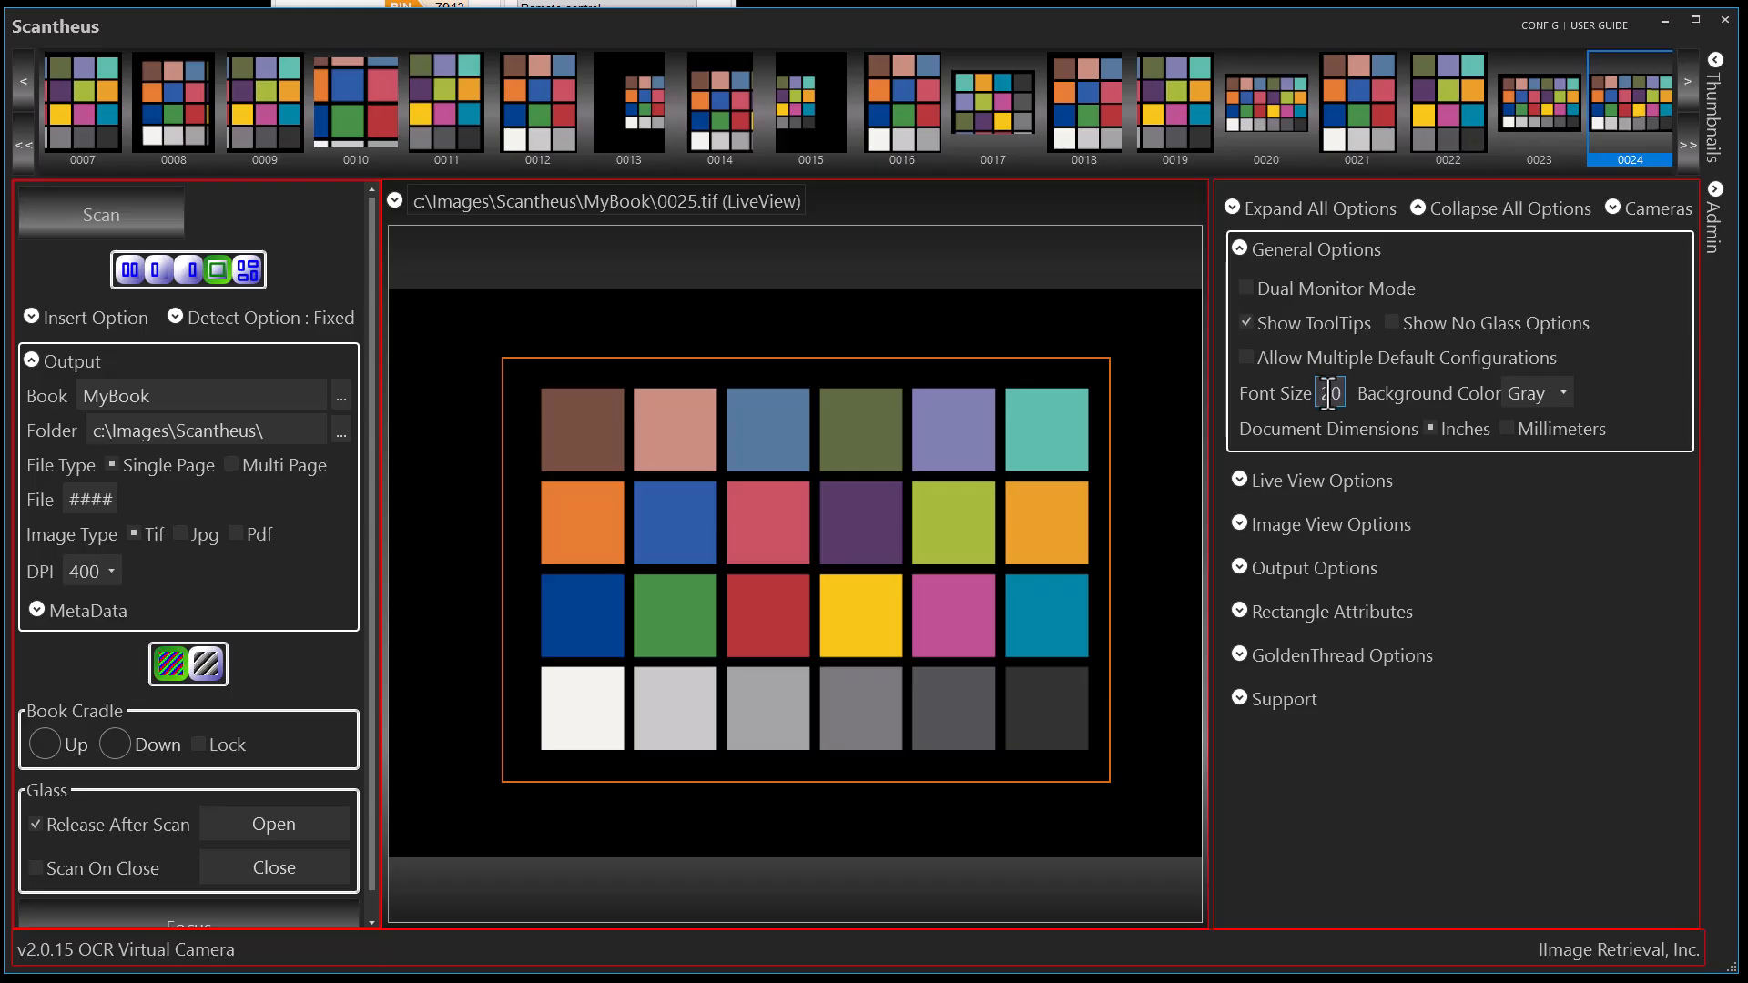
scroll(1331, 393, "down", 1)
scroll(1334, 392, "down", 1)
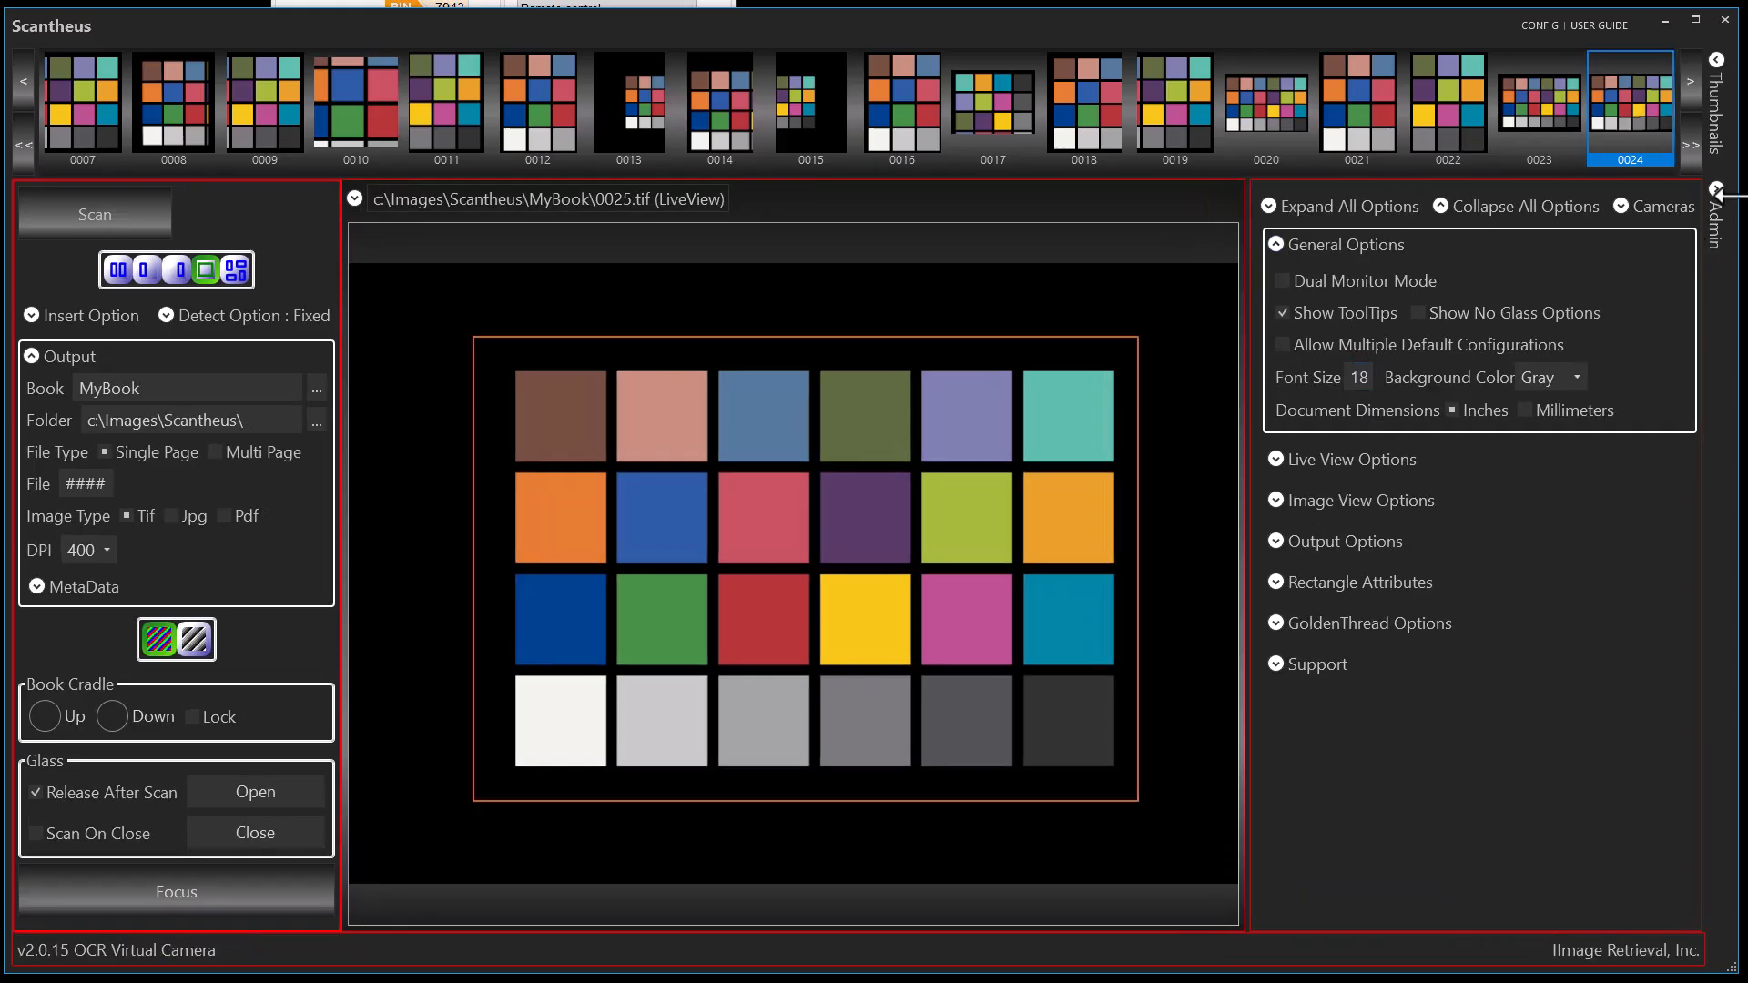
left_click(1716, 189)
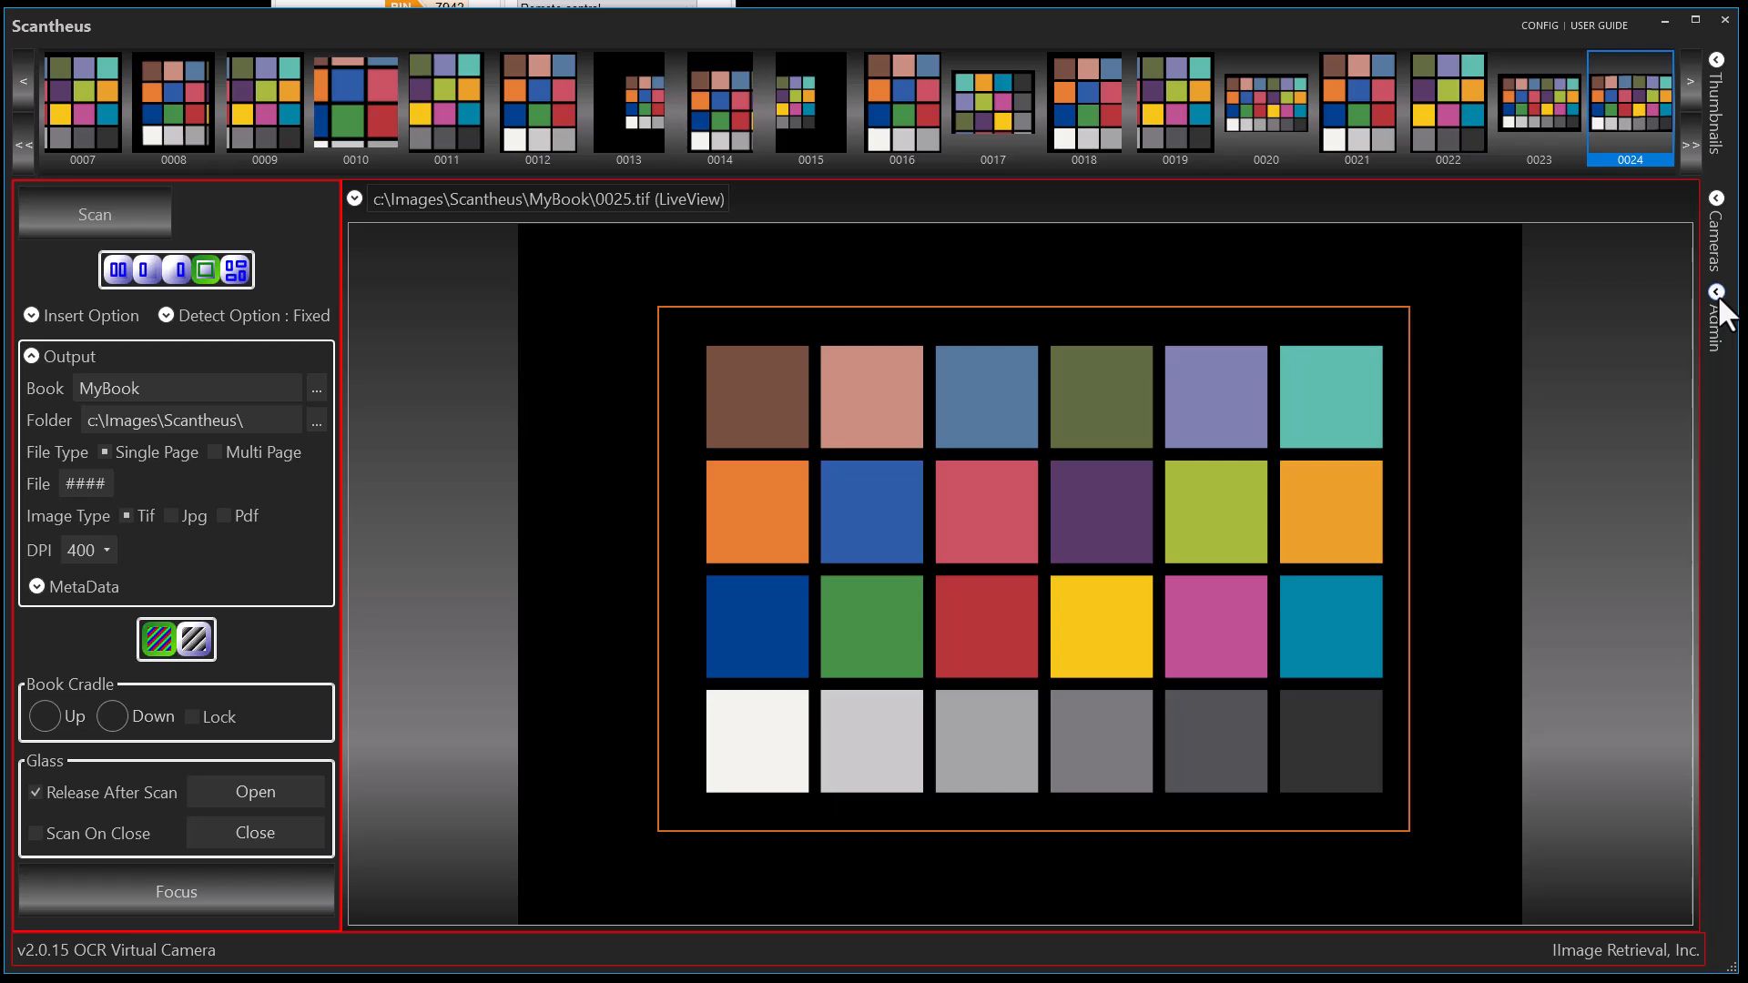
left_click(1718, 294)
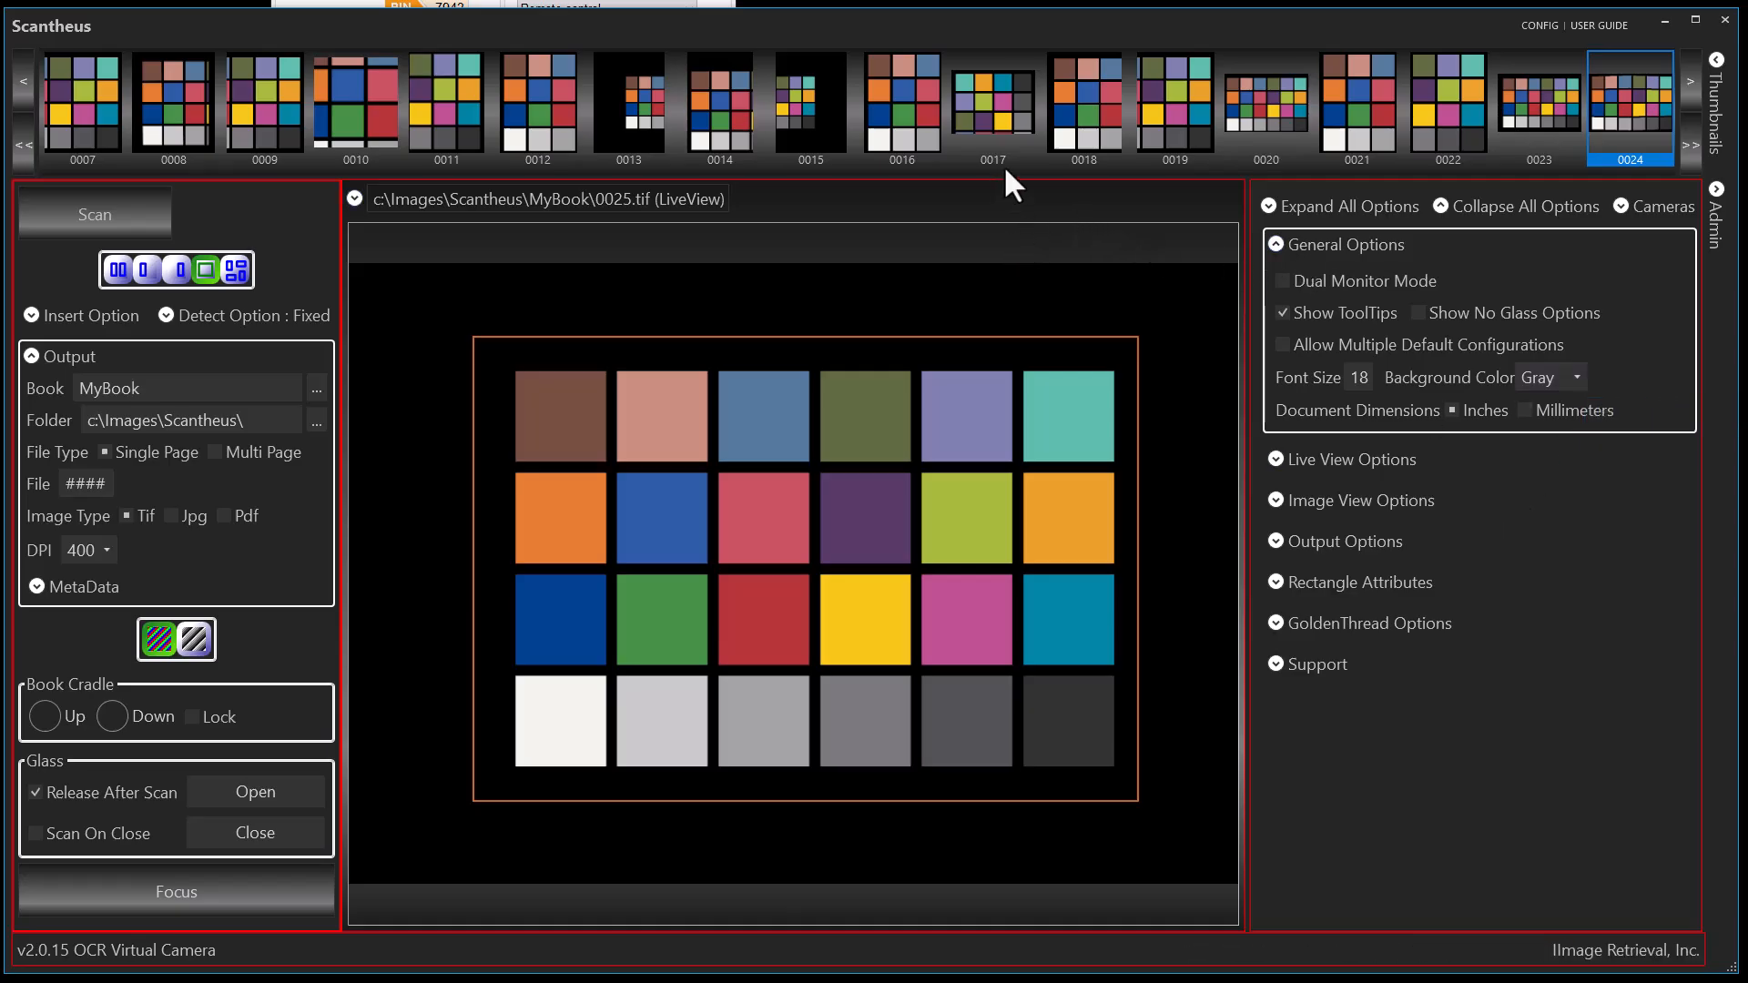
Try Blue, Green and Purple as the application's background color, and finish with Blue selected
left_click(1576, 379)
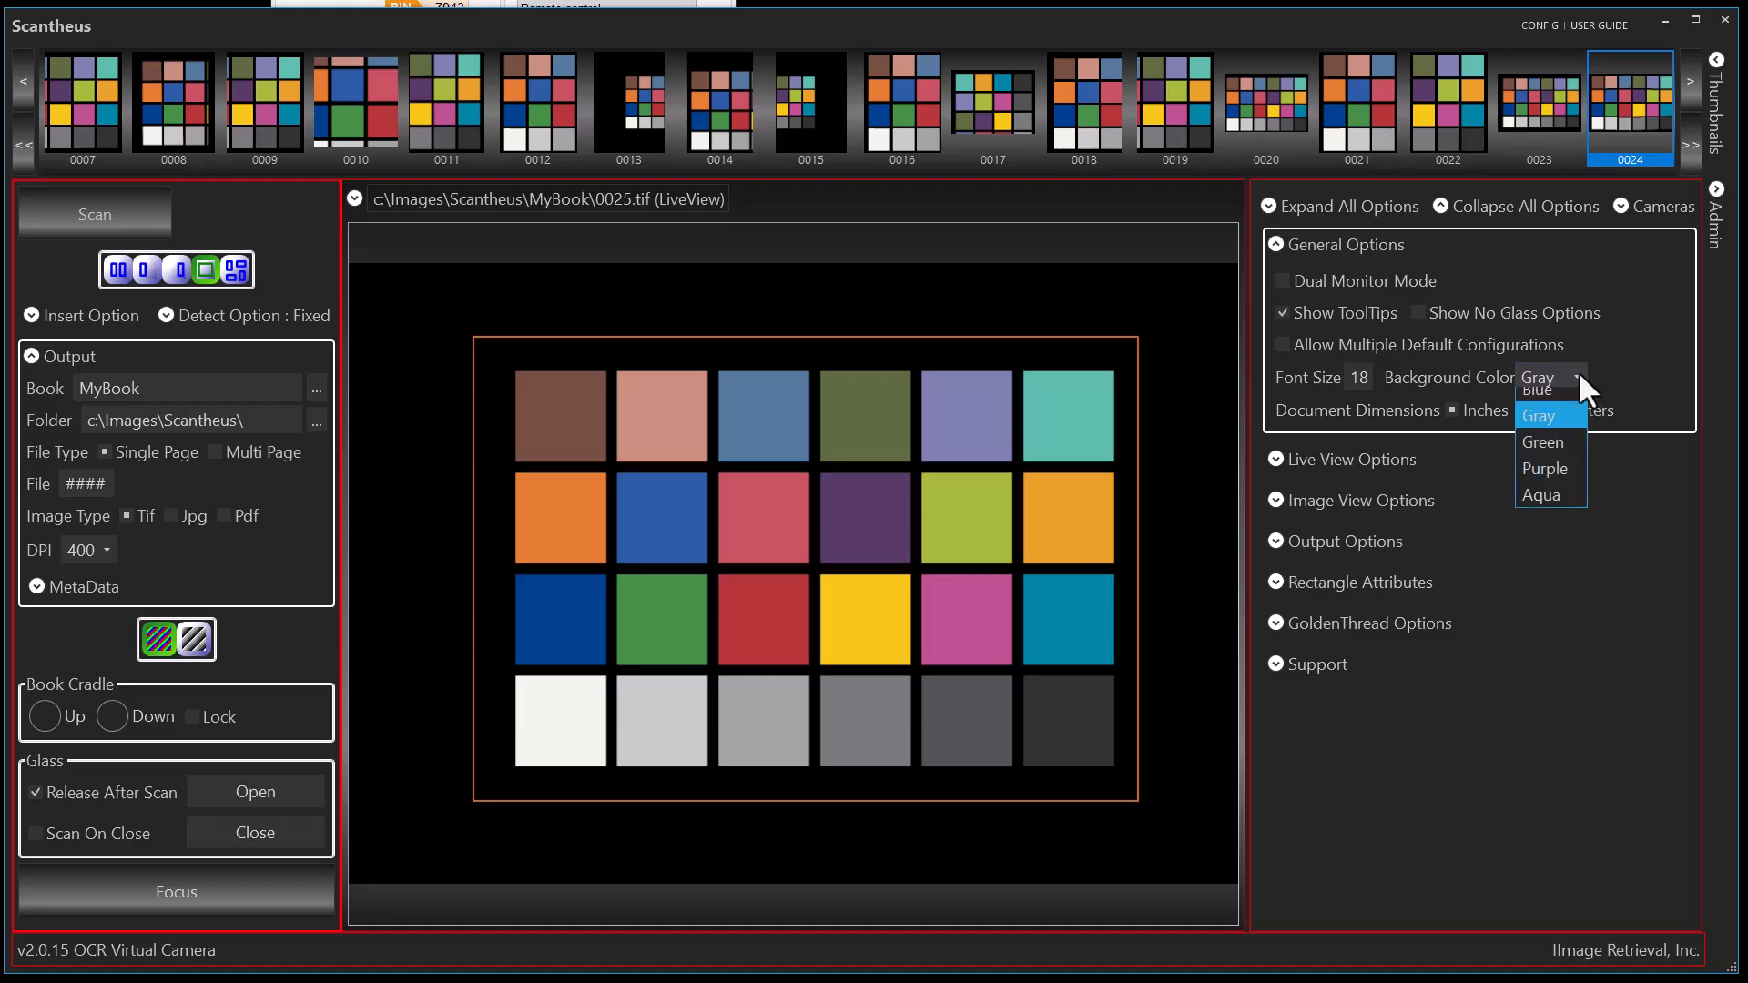
left_click(1553, 400)
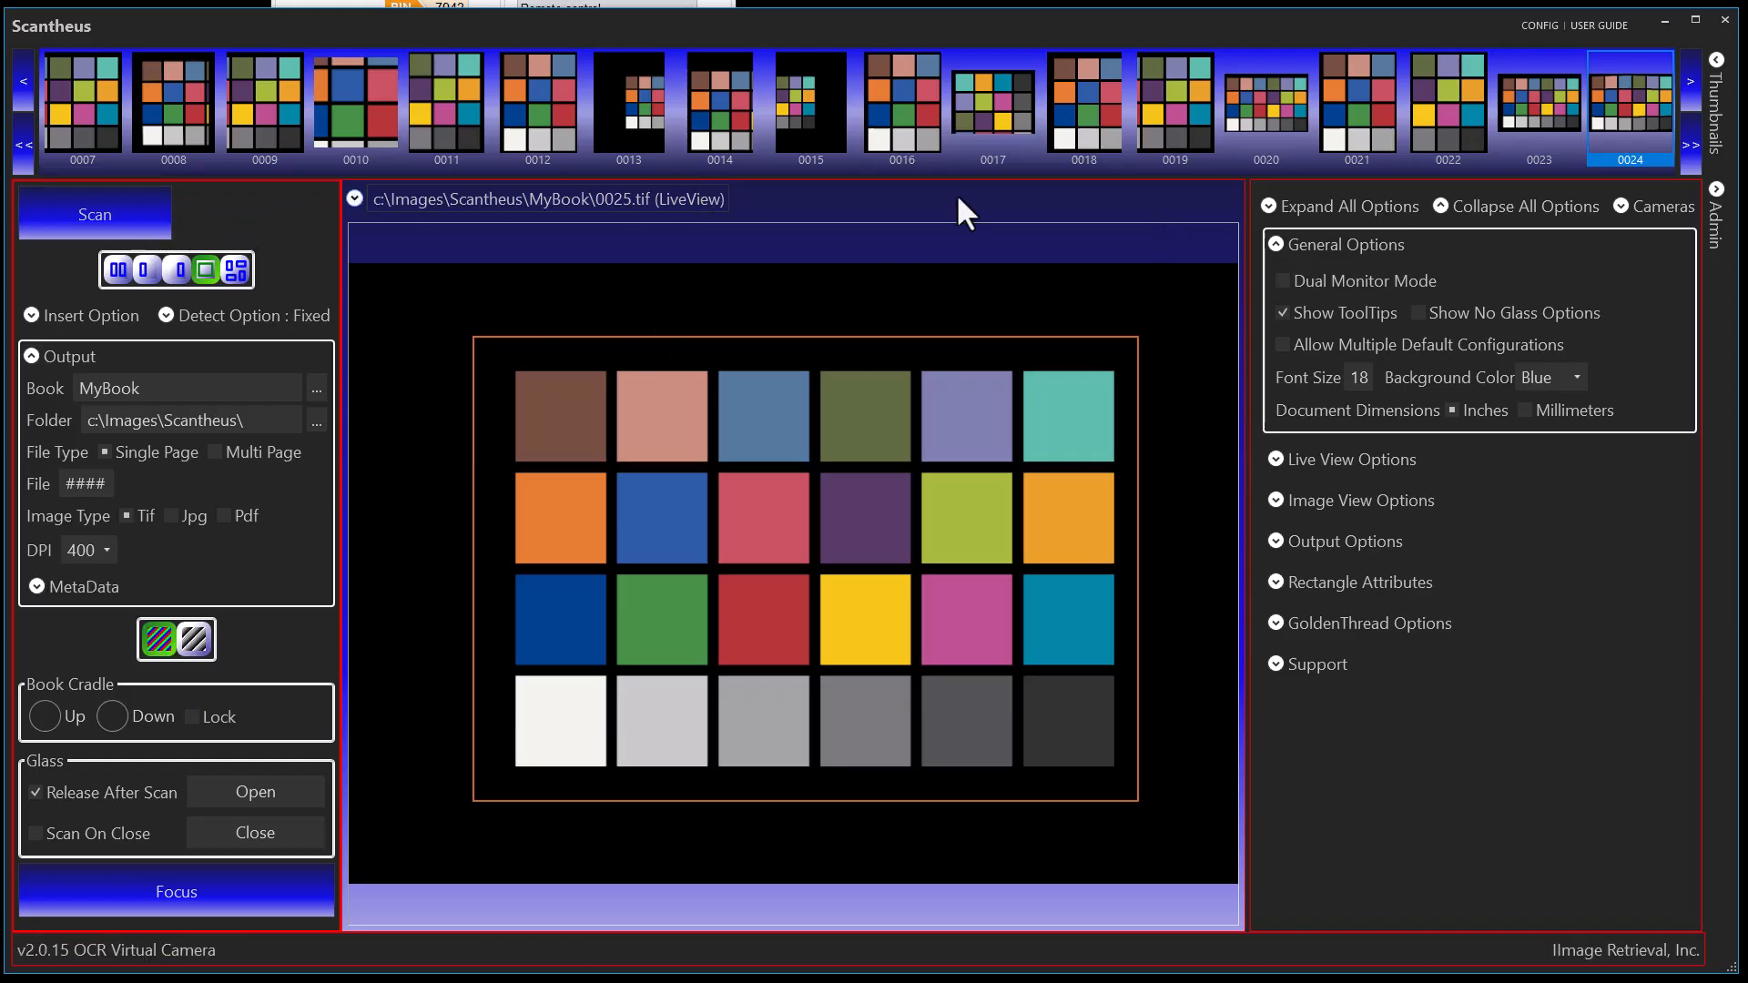
left_click(1572, 376)
left_click(1554, 461)
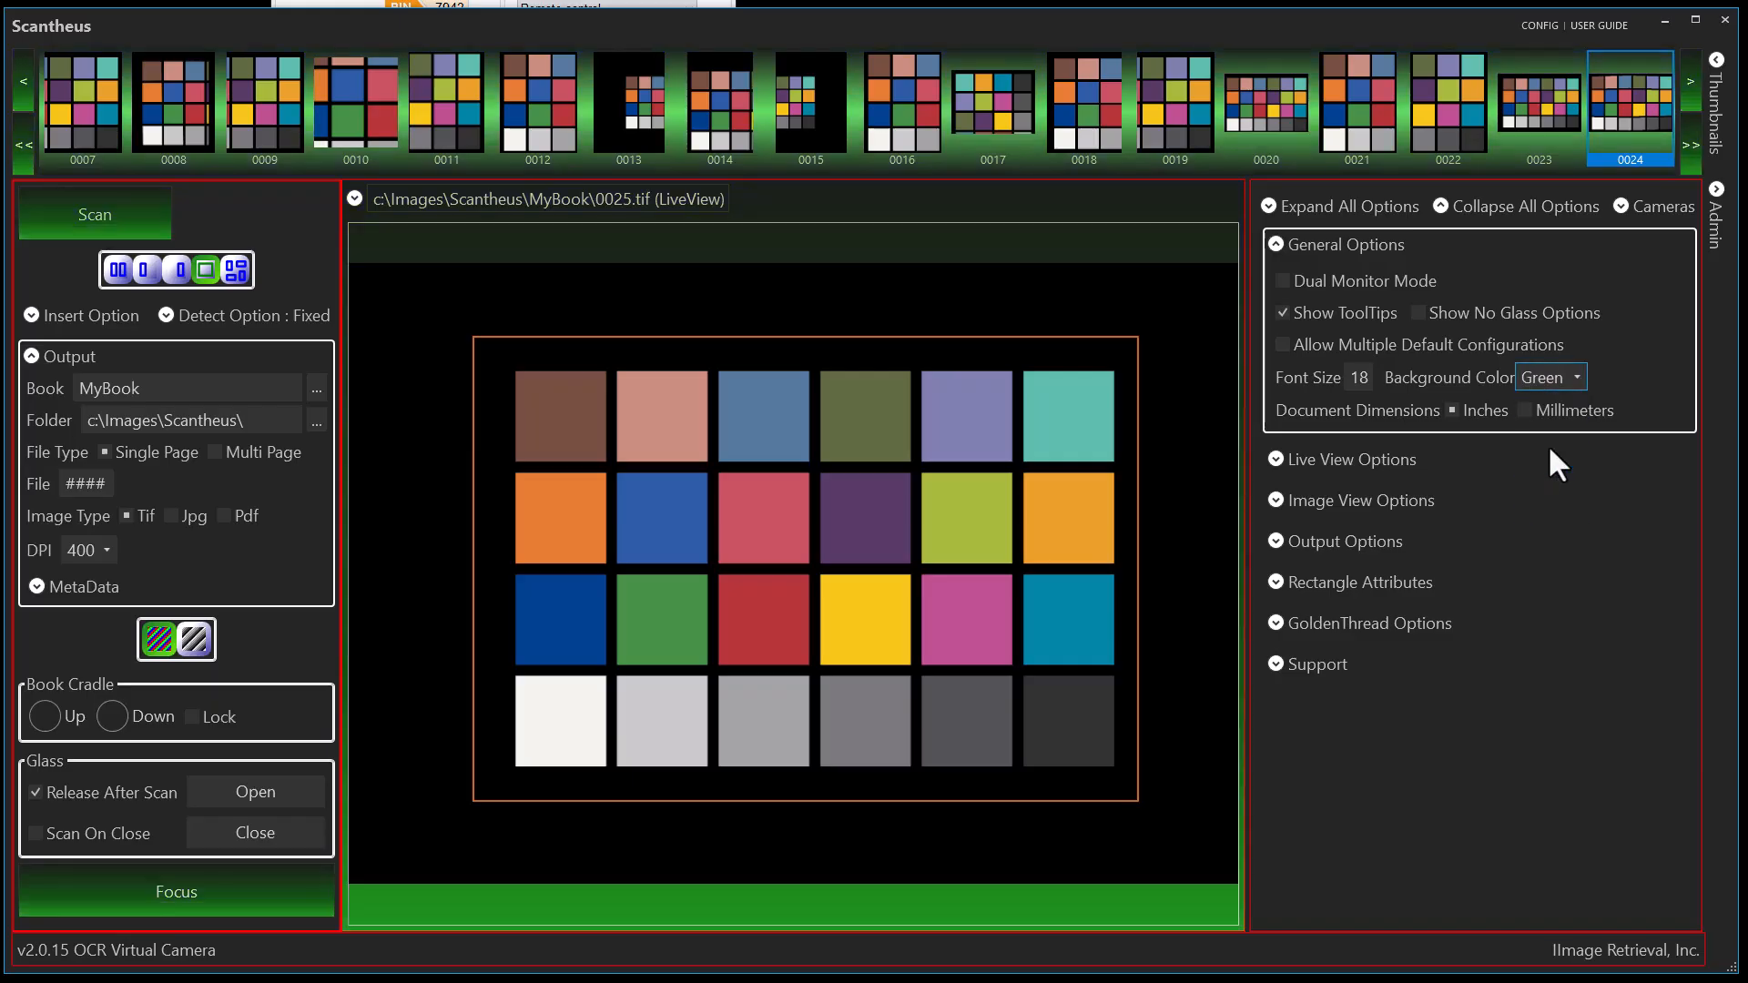
left_click(1576, 379)
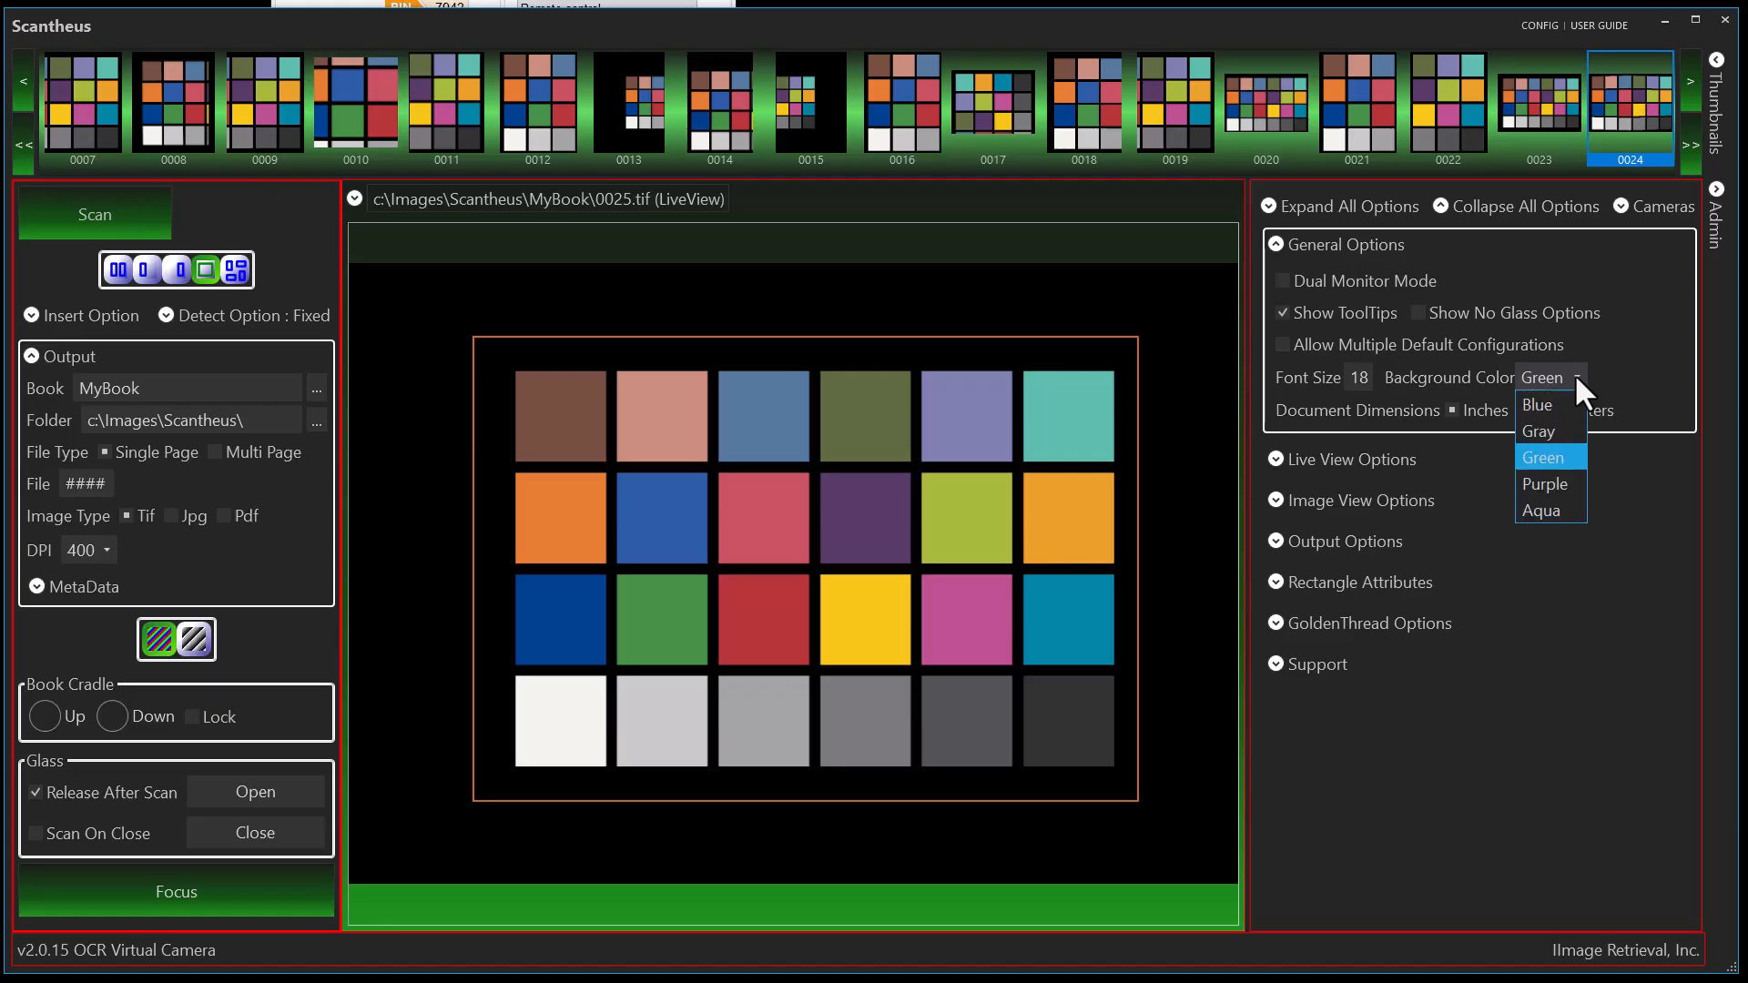
left_click(1551, 478)
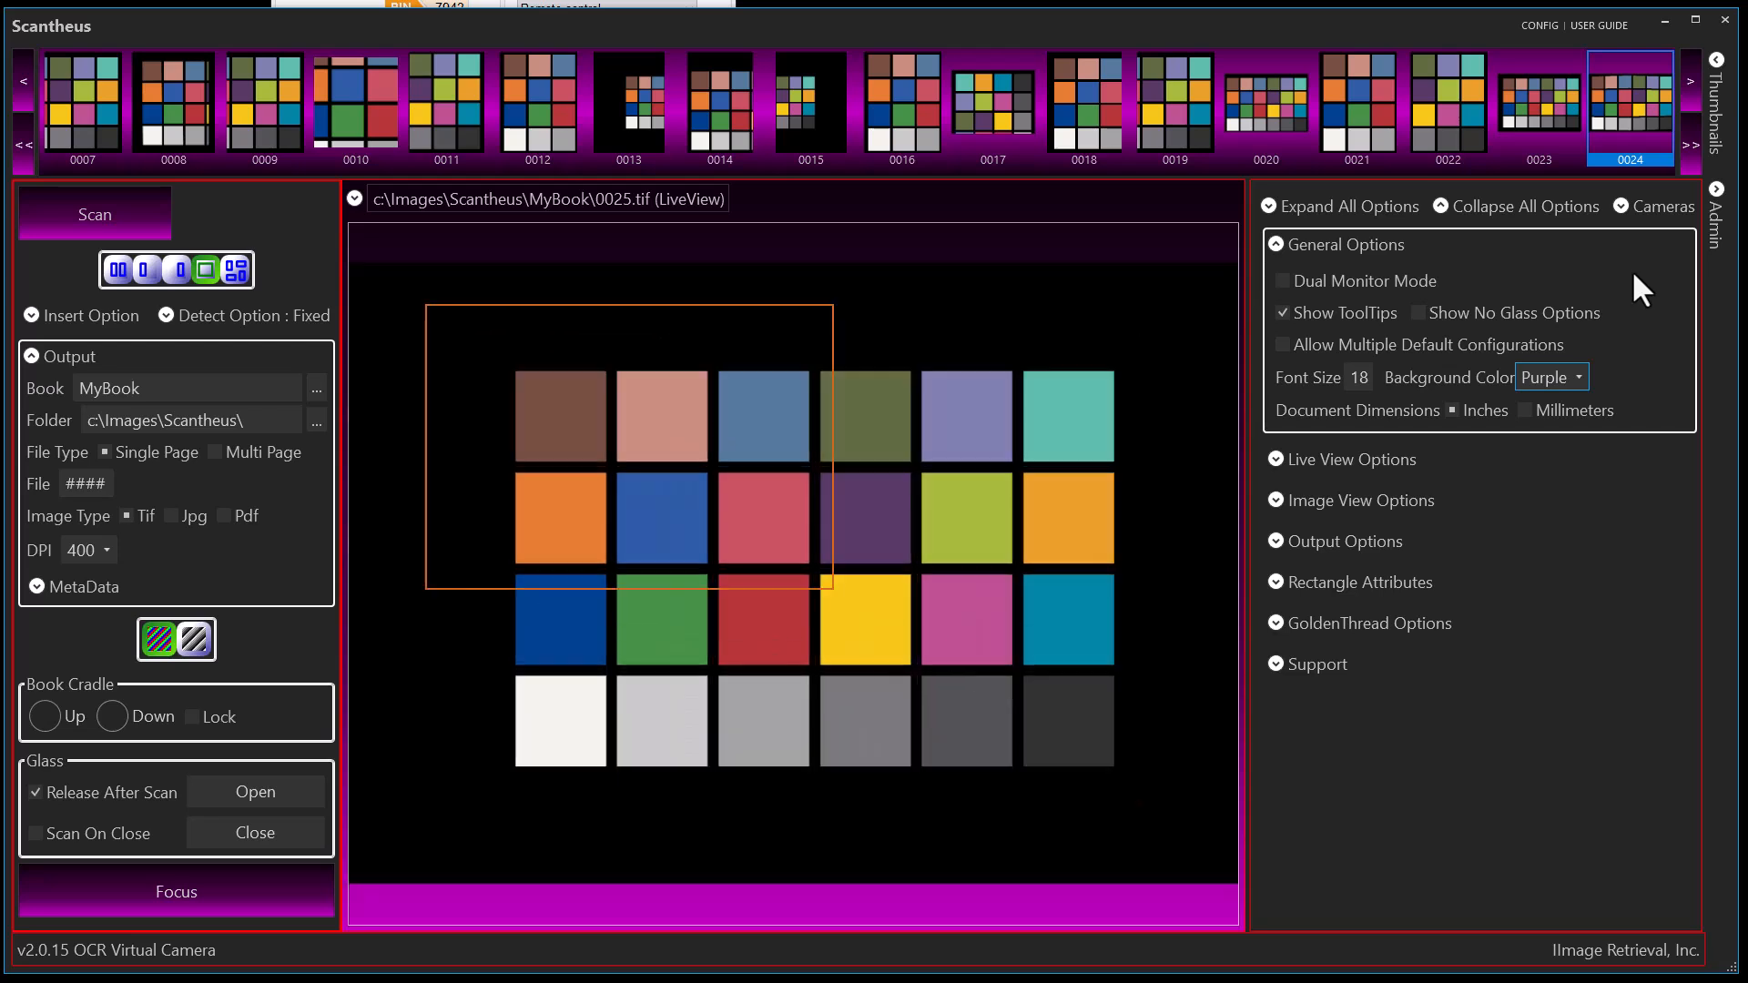
left_click(1575, 378)
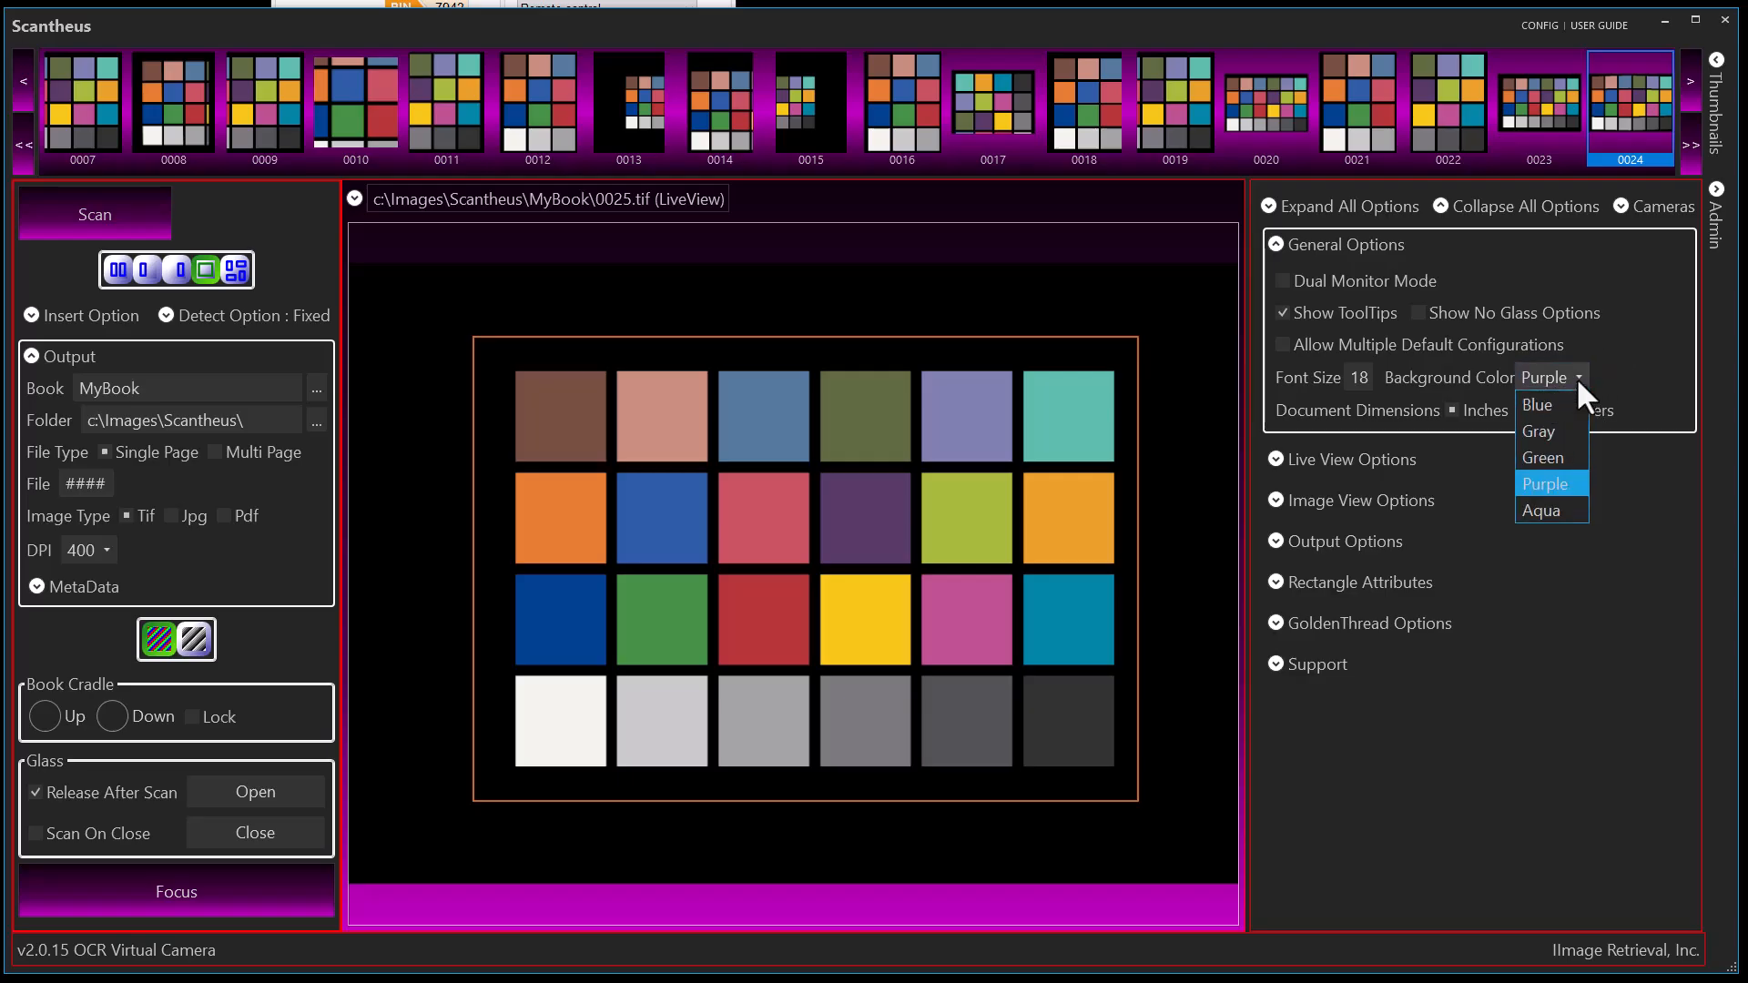
left_click(1559, 398)
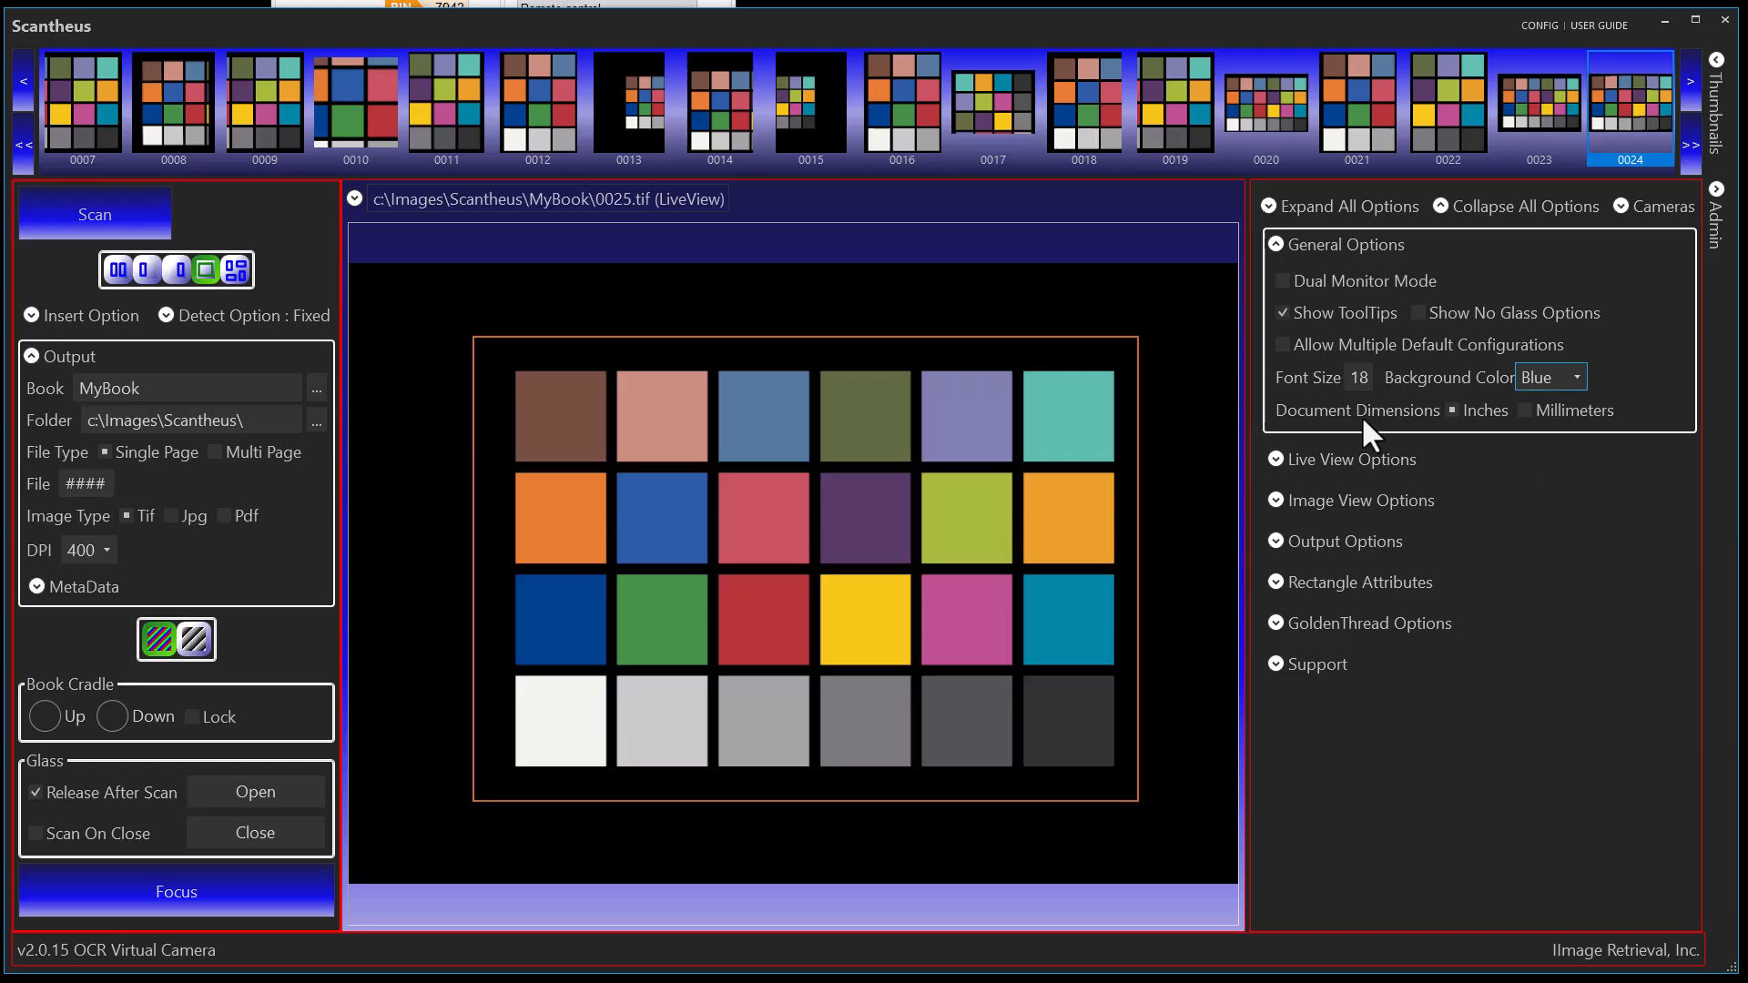
Set the document dimensions to Inches in the general options
mouse_move(1320, 419)
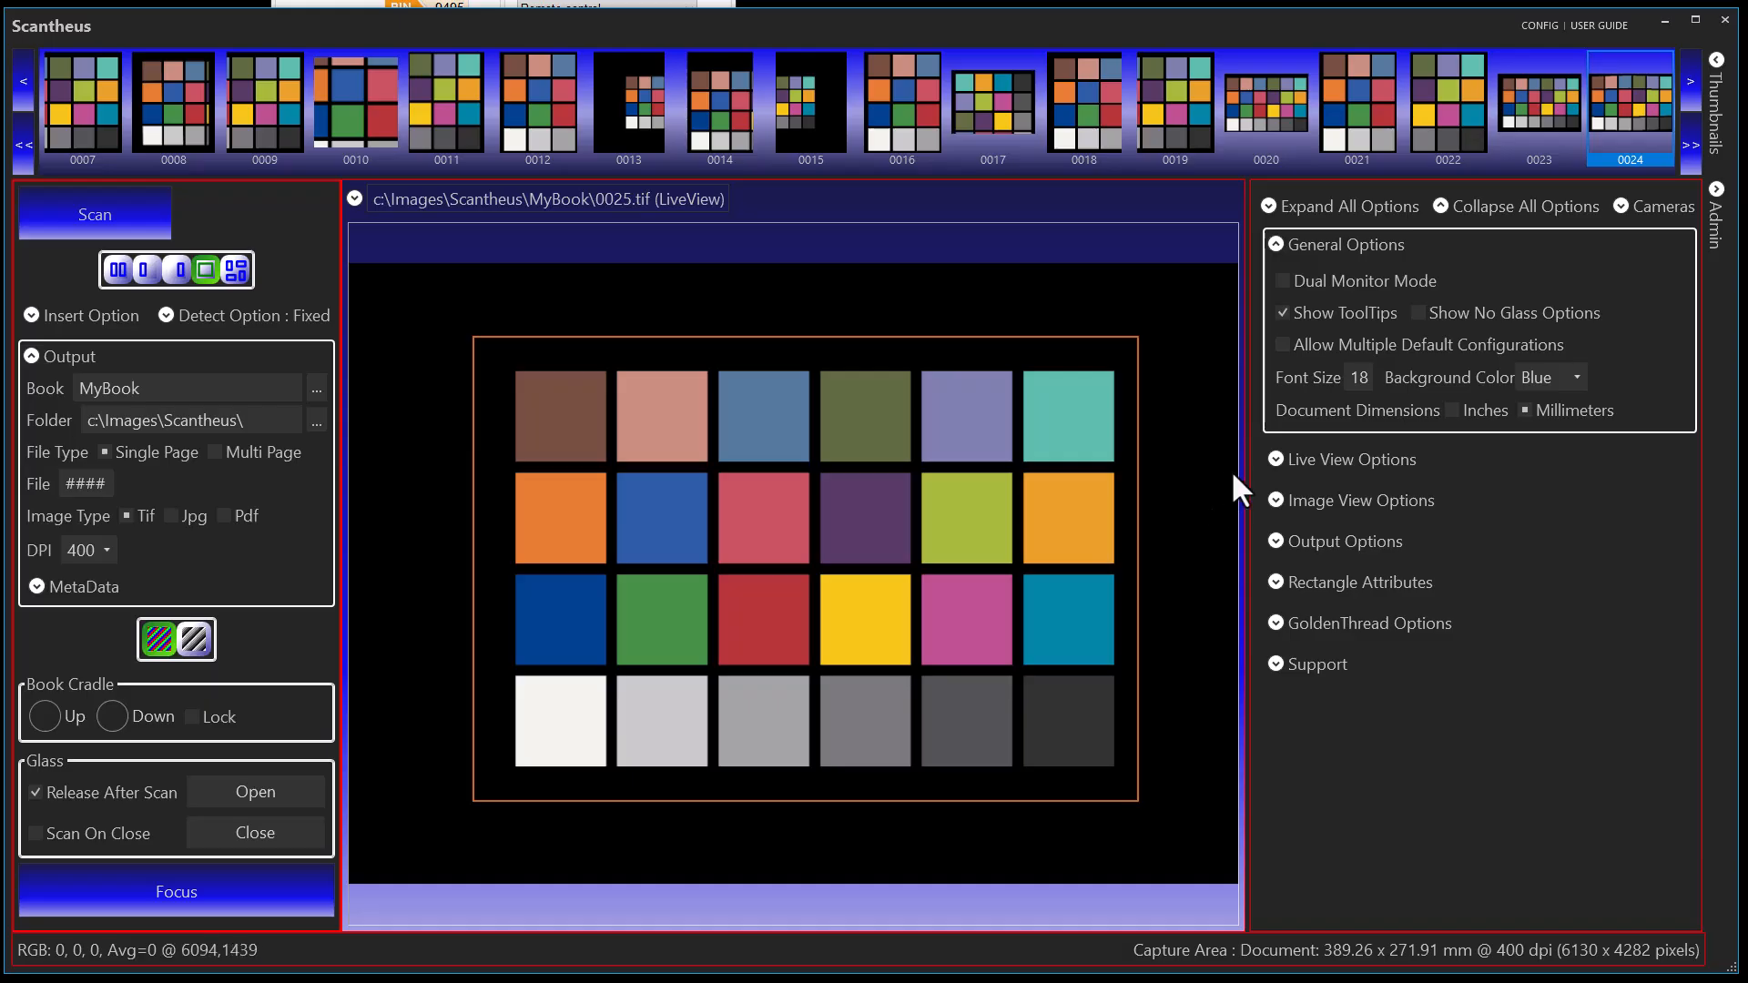
left_click(1452, 408)
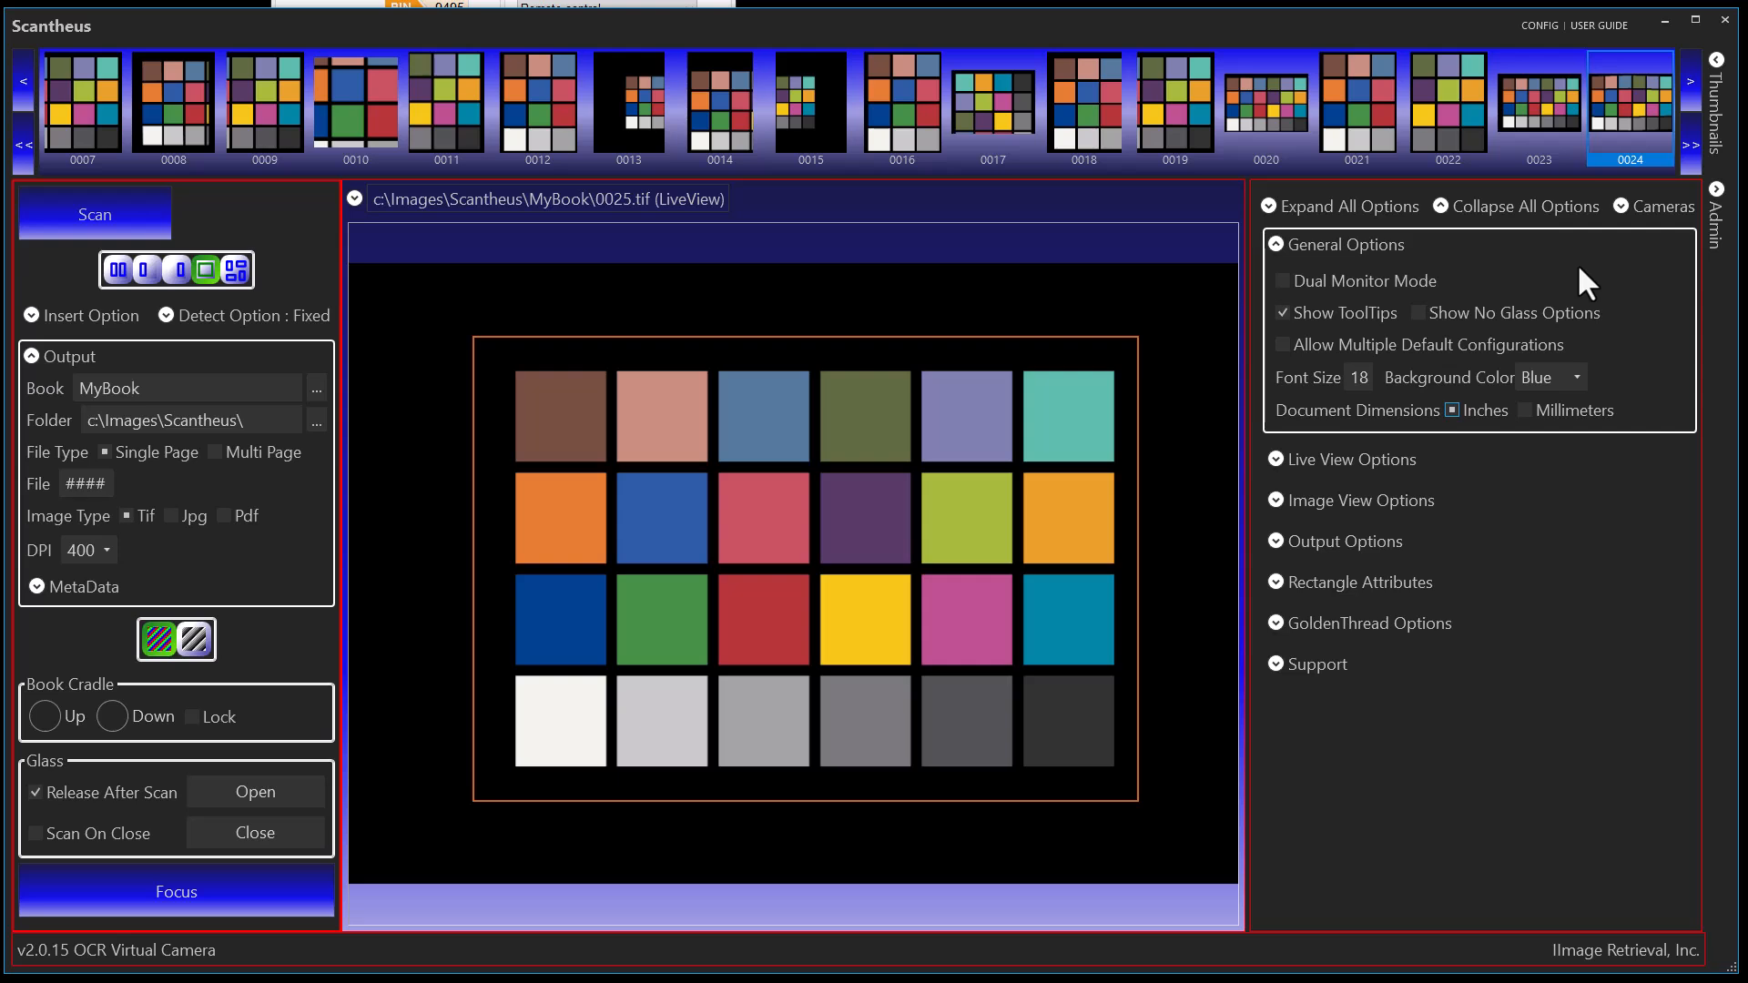